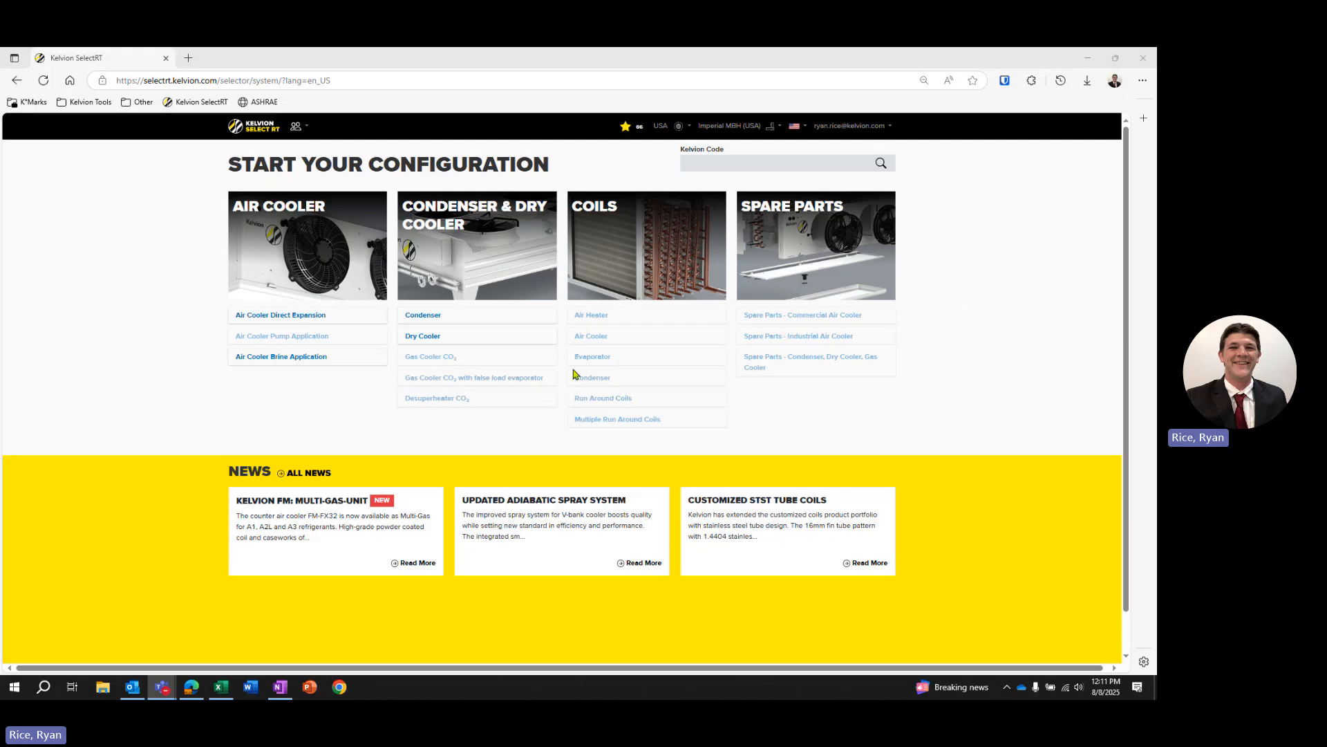
Start a Dry Cooler configuration and check the role of the signed-in account
left_click(437, 340)
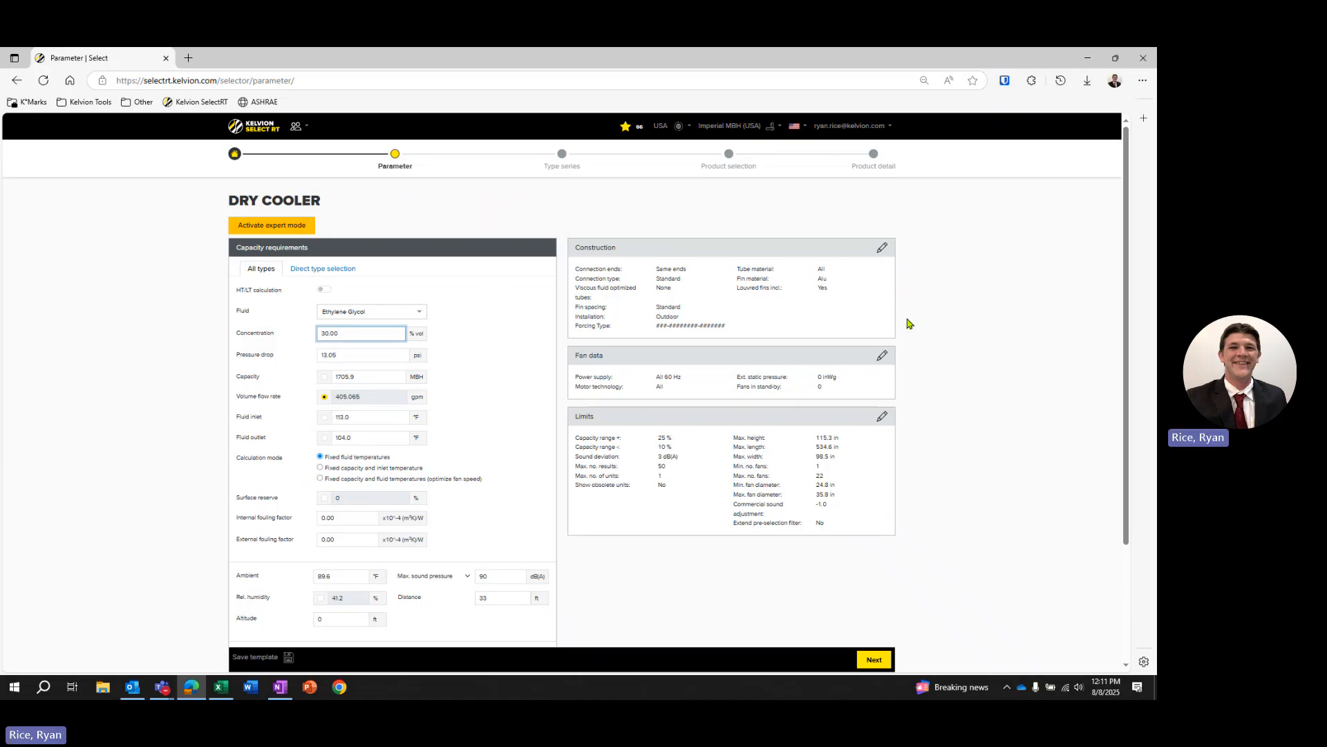
scroll(522, 345, "down", 2)
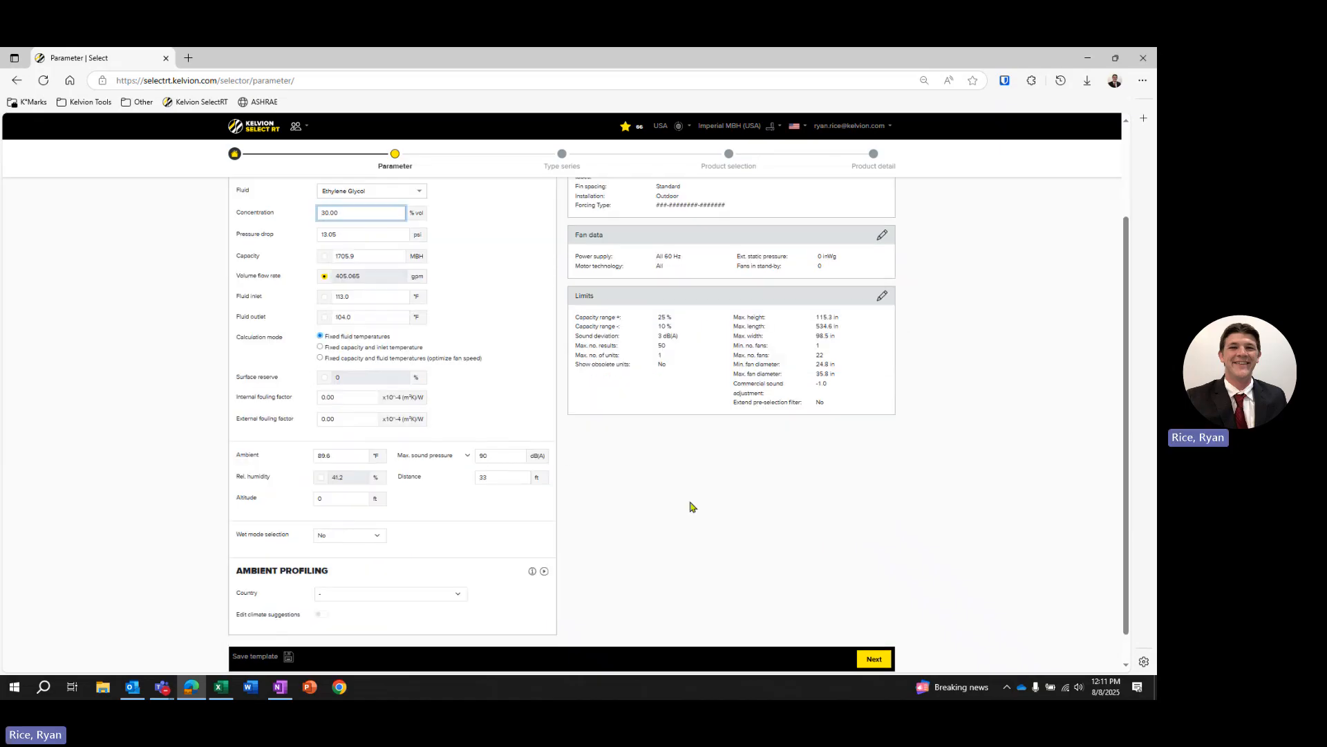
scroll(692, 504, "up", 2)
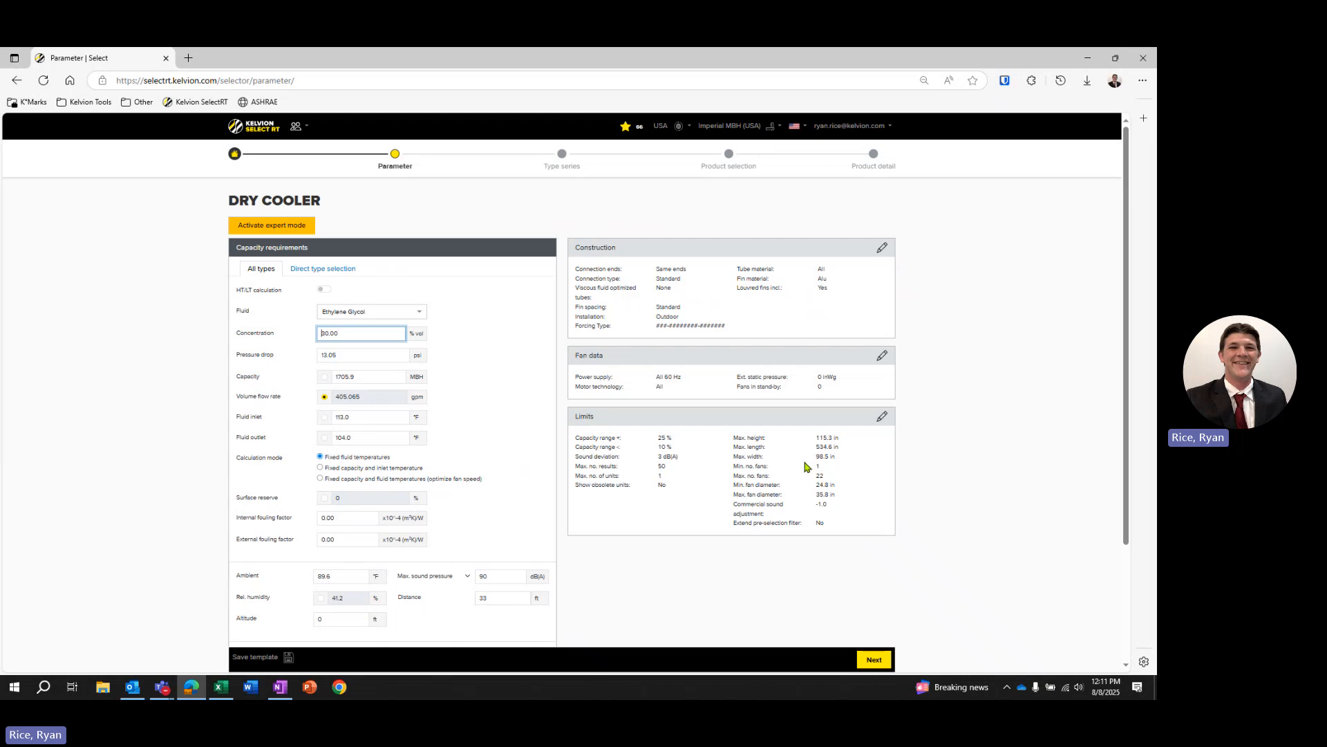
left_click(871, 127)
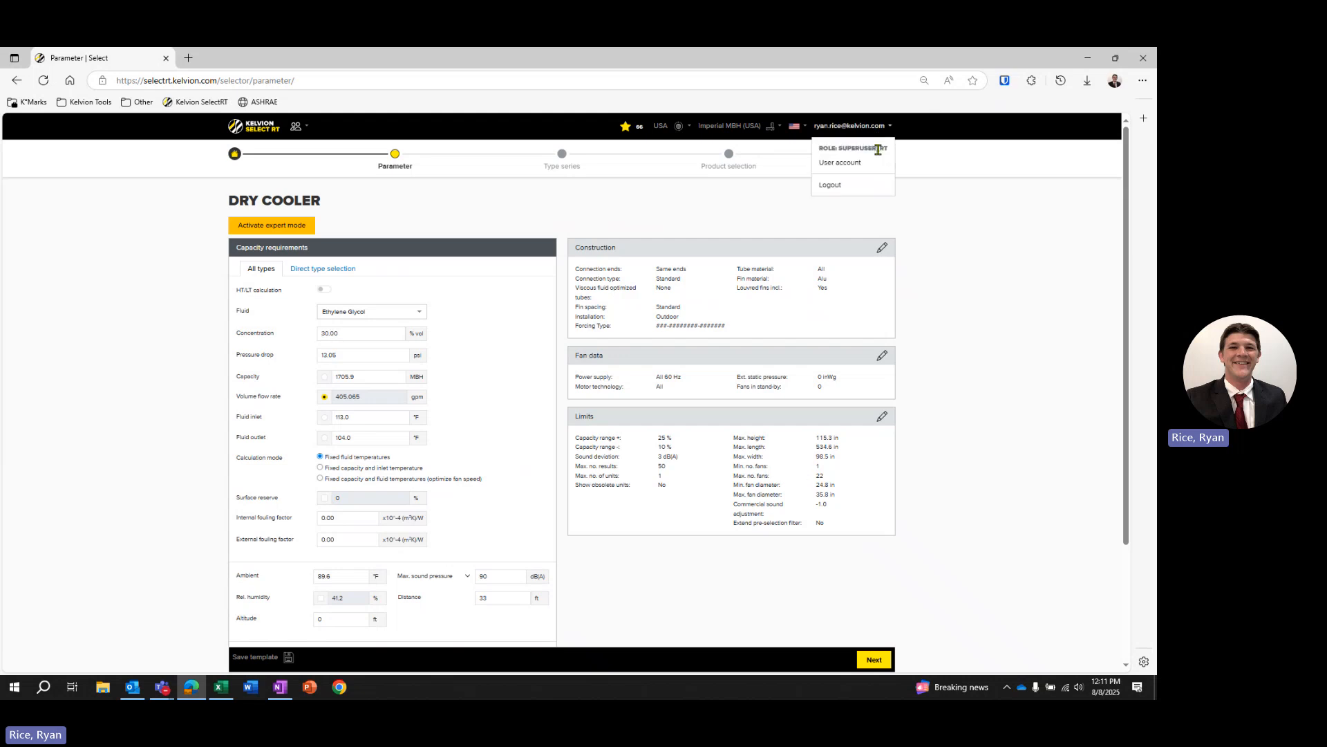
left_click(965, 332)
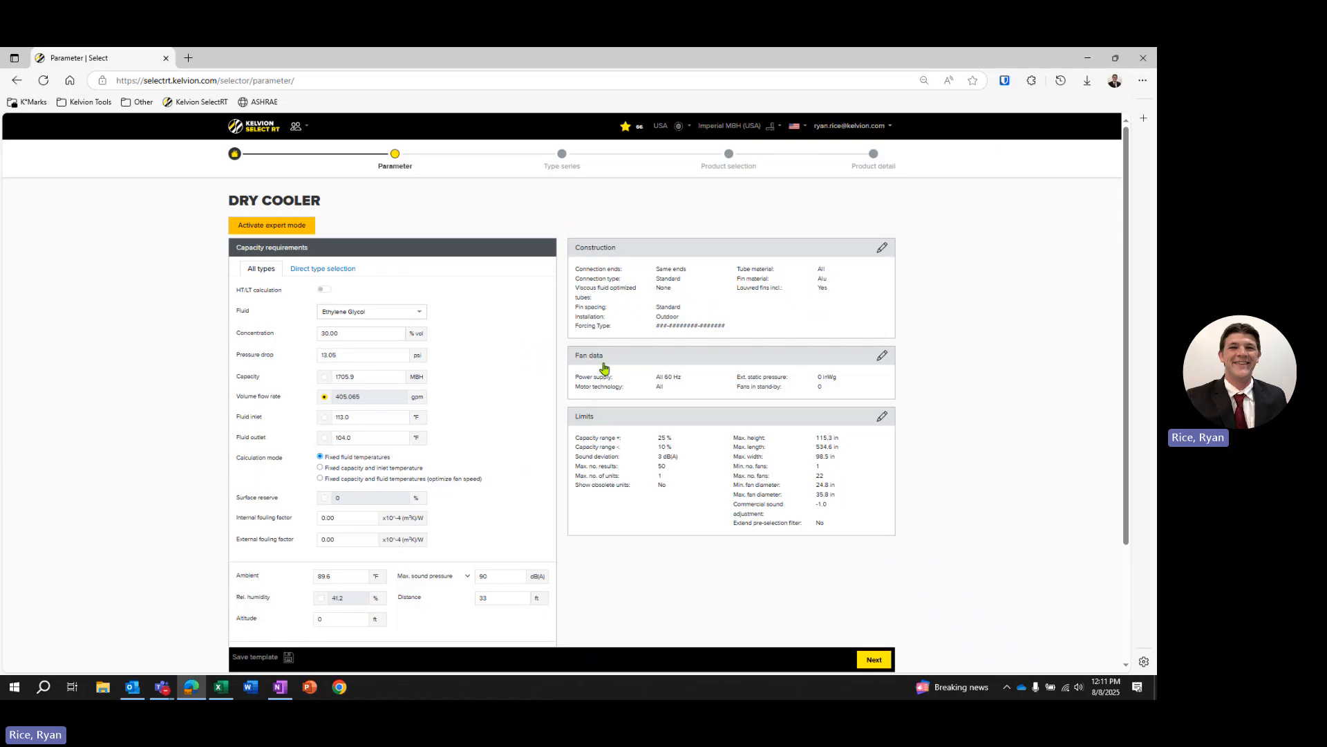
Select User defined fluid as the fluid and review its custom parameters, including the PED fluid group options
left_click(422, 312)
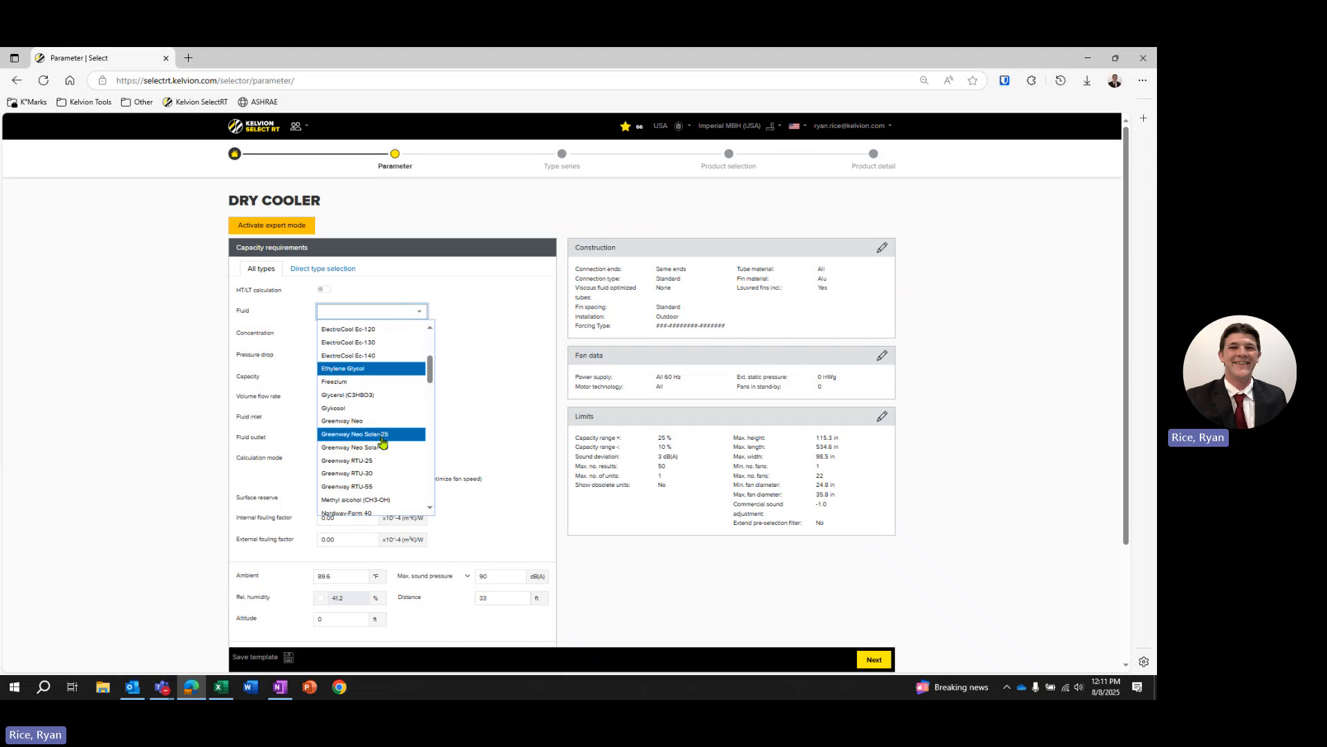
scroll(387, 386, "down", 5)
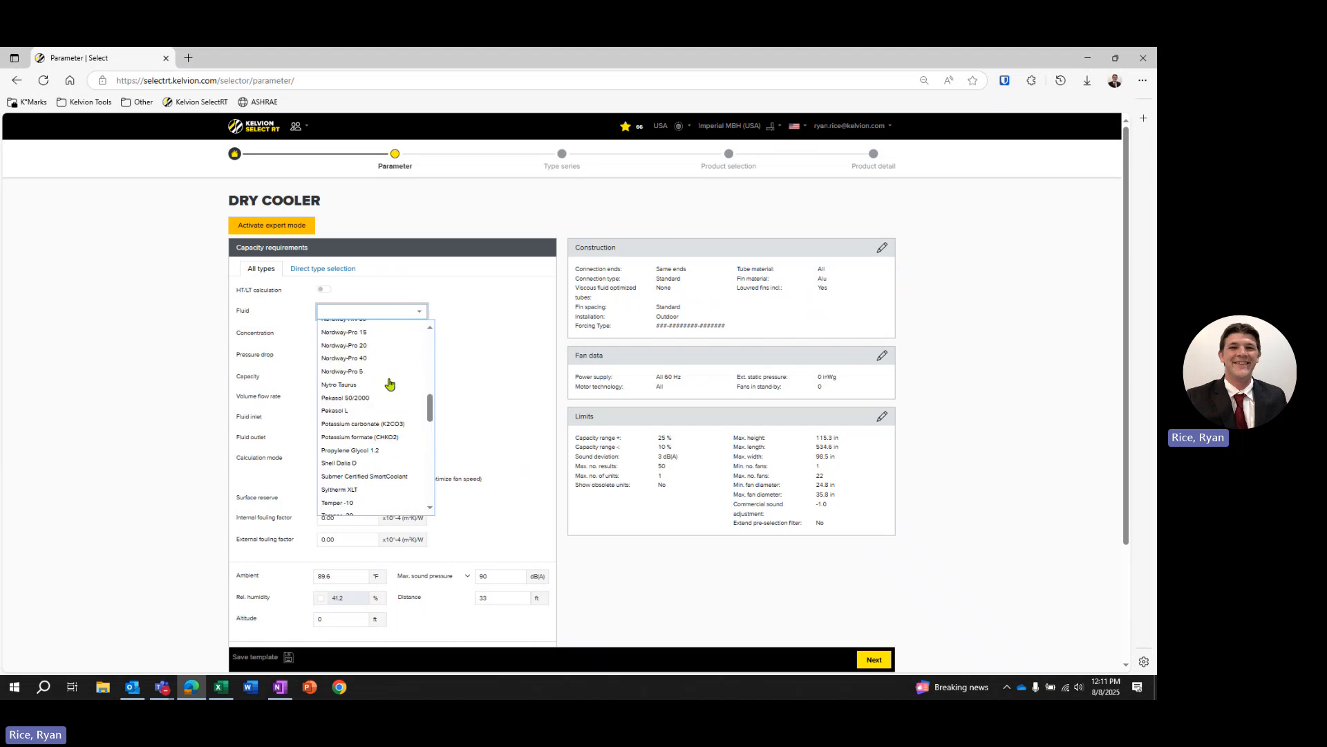
scroll(389, 384, "down", 10)
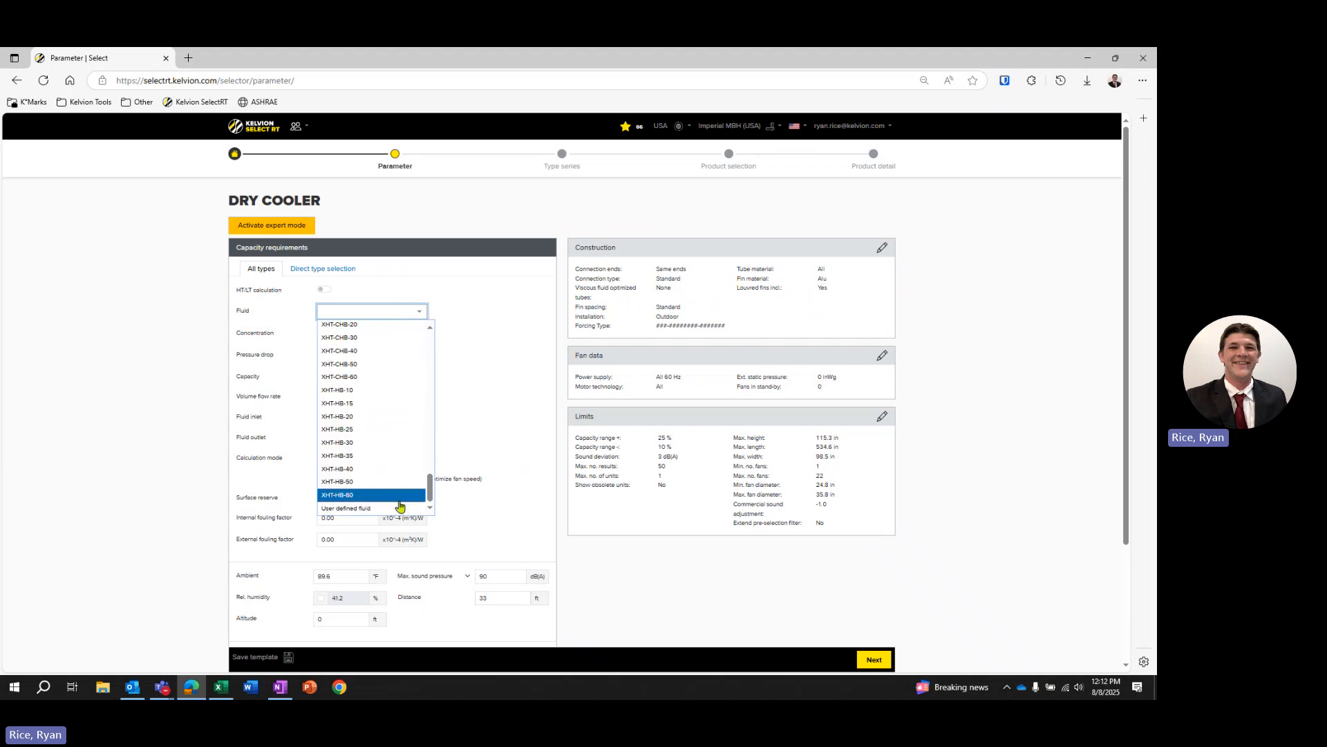
left_click(364, 510)
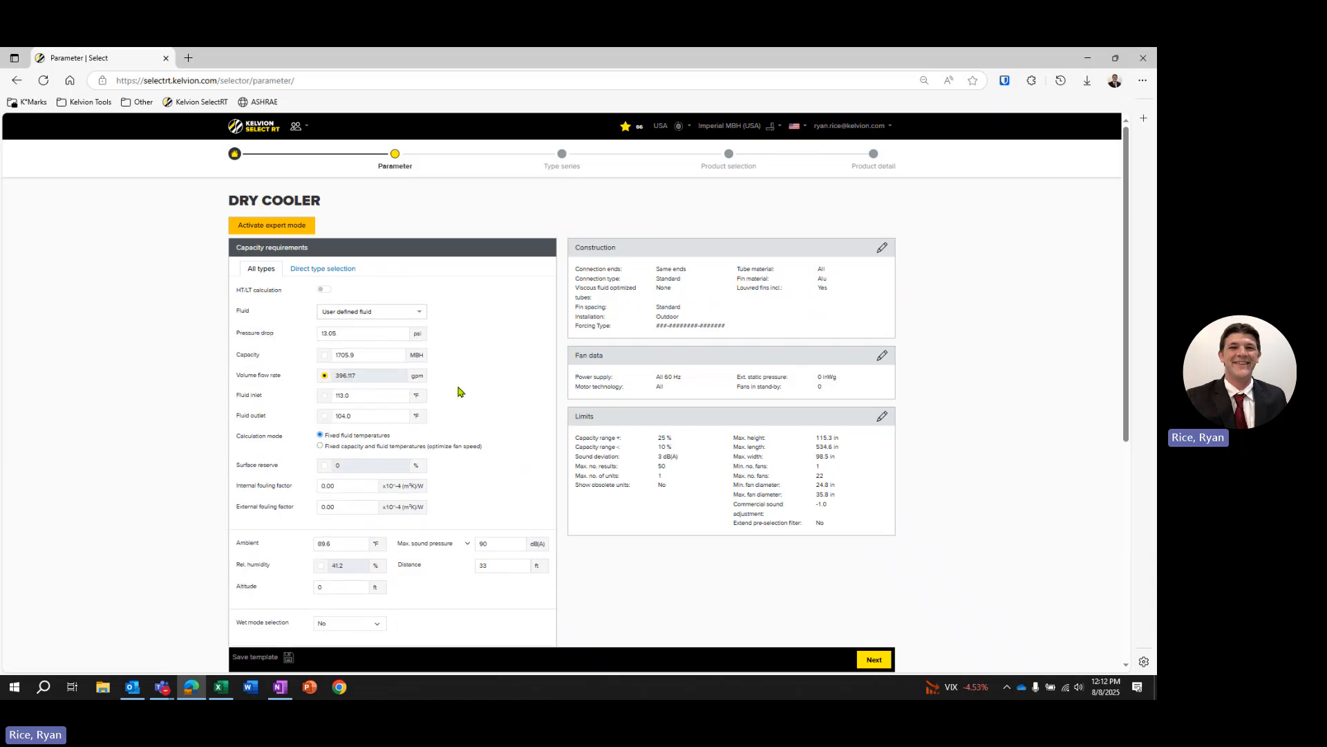
scroll(466, 391, "down", 5)
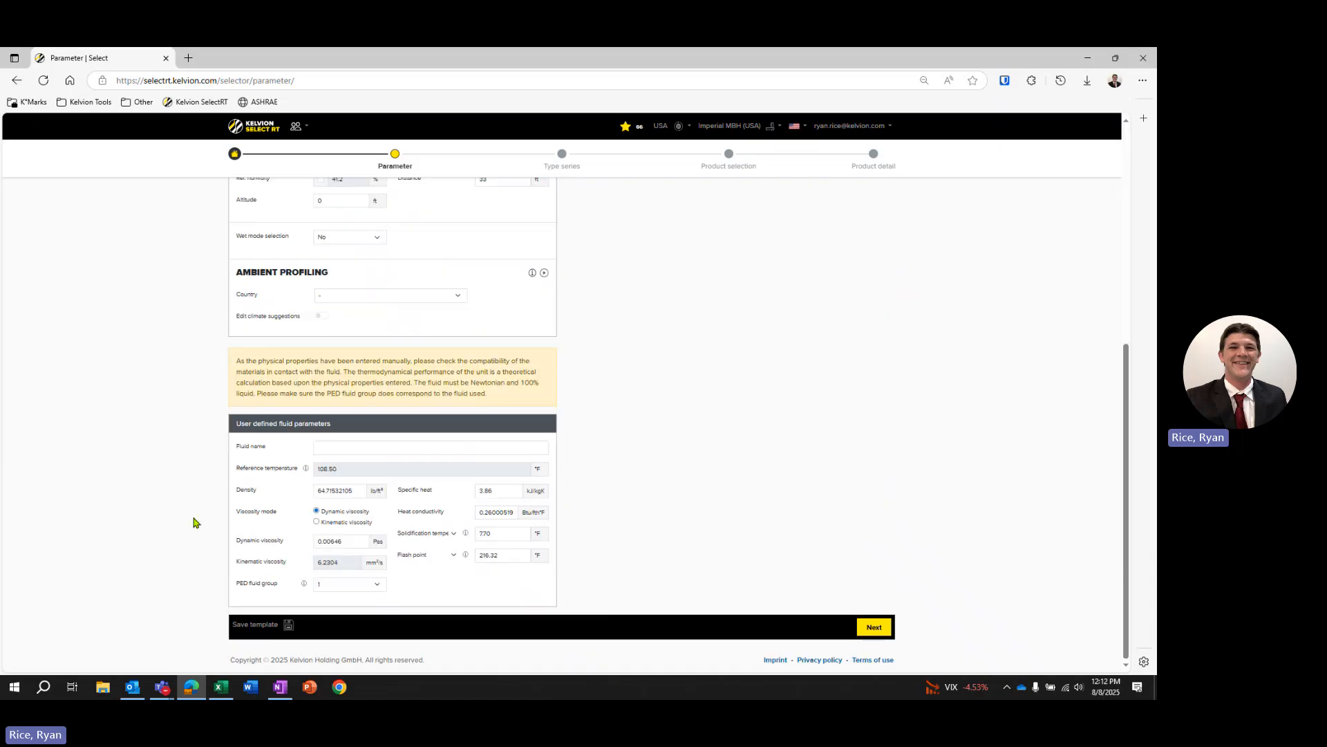
left_click(419, 449)
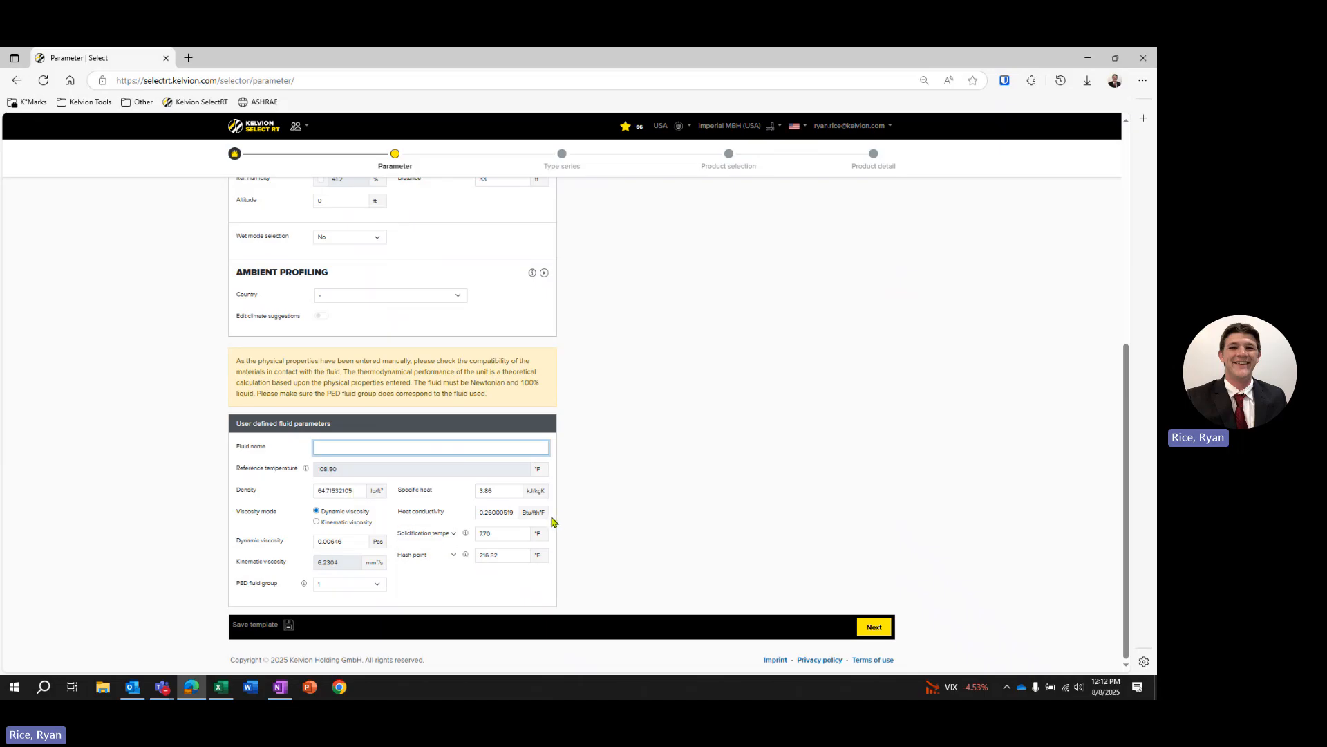
left_click(352, 587)
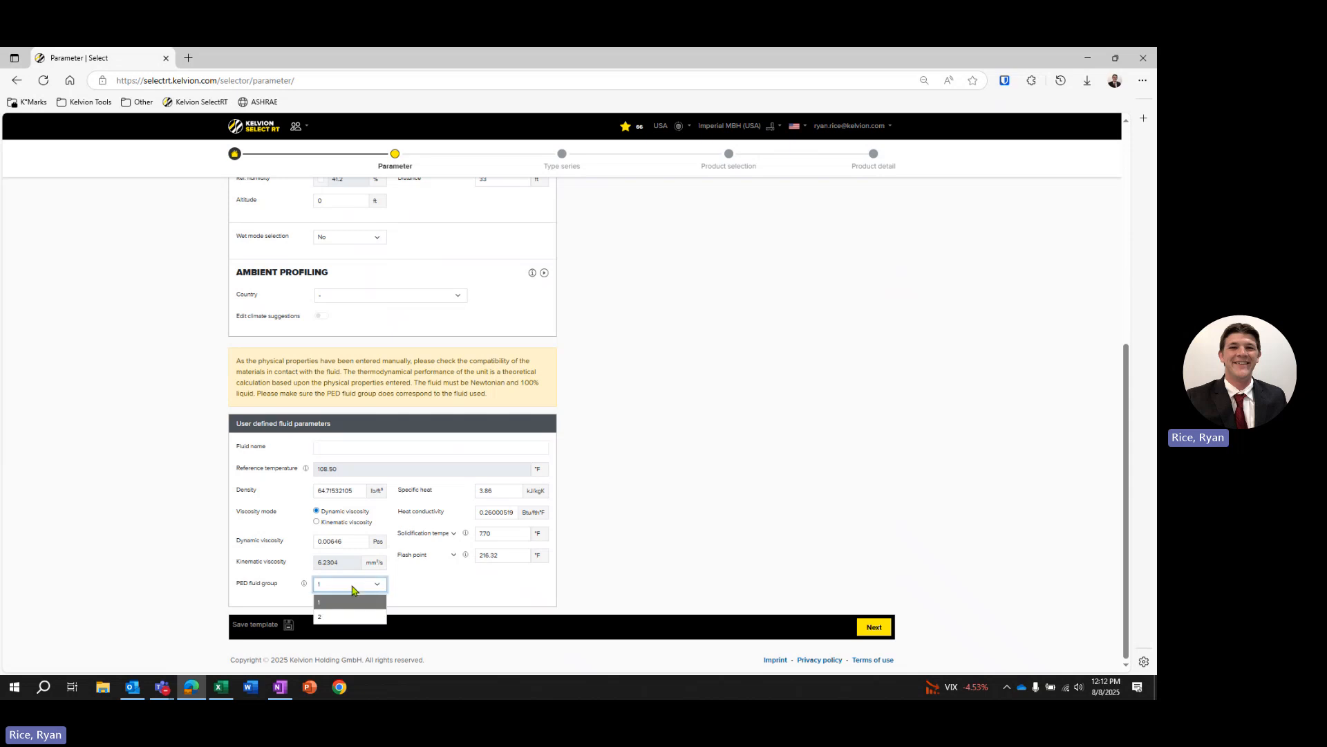
left_click(463, 591)
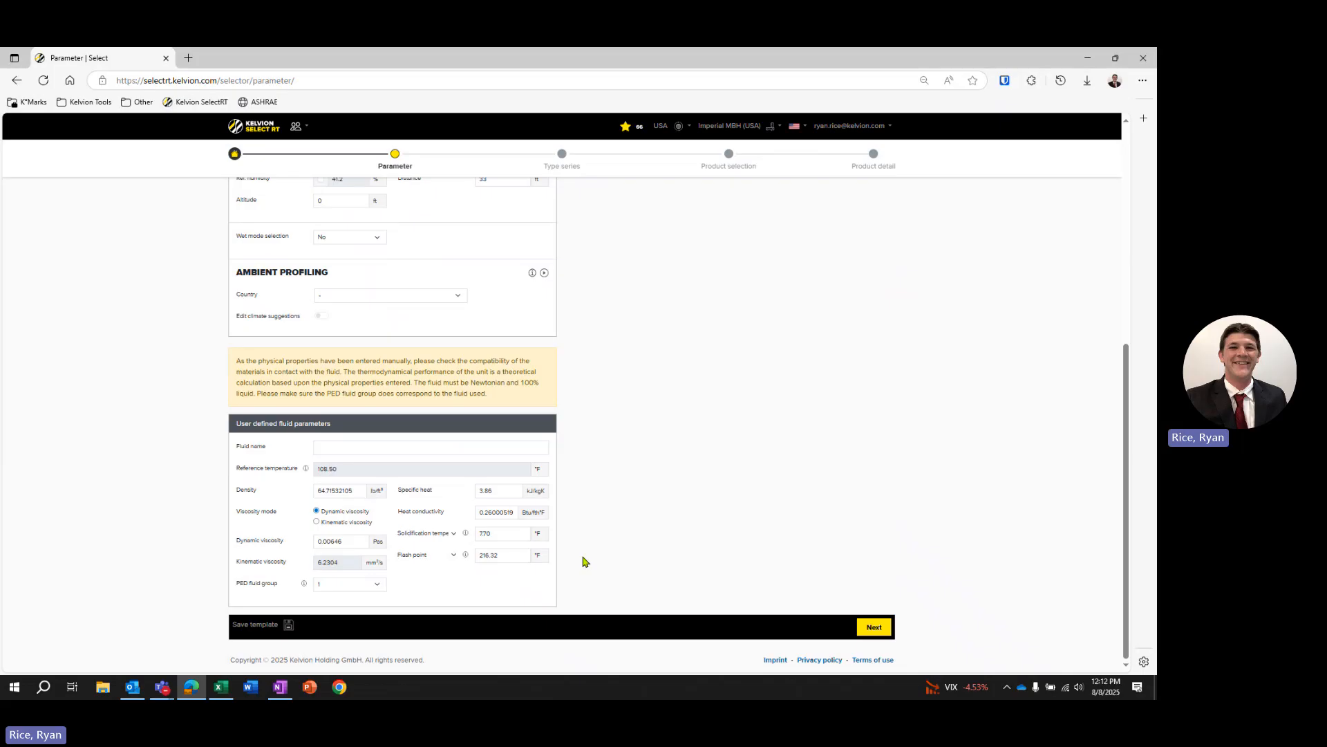
scroll(583, 561, "up", 5)
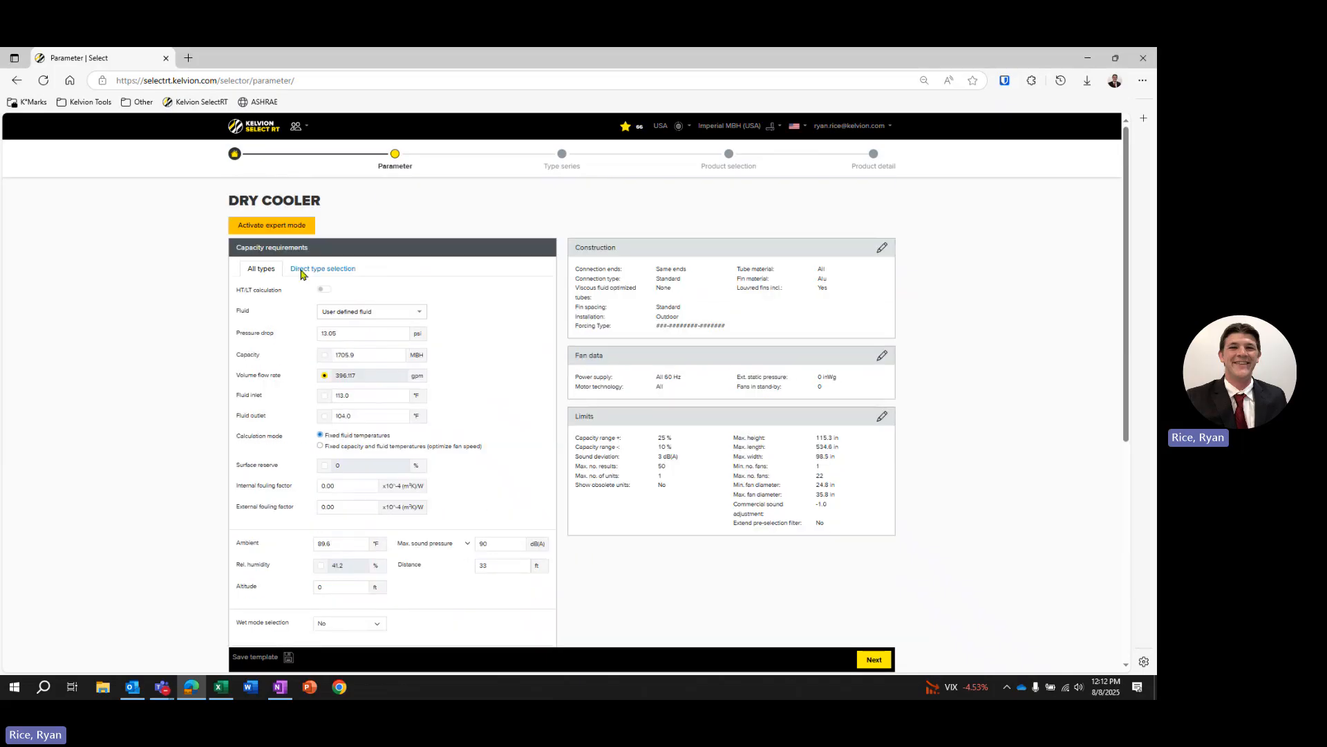
Set the dry cooler's fluid to Water
left_click(382, 313)
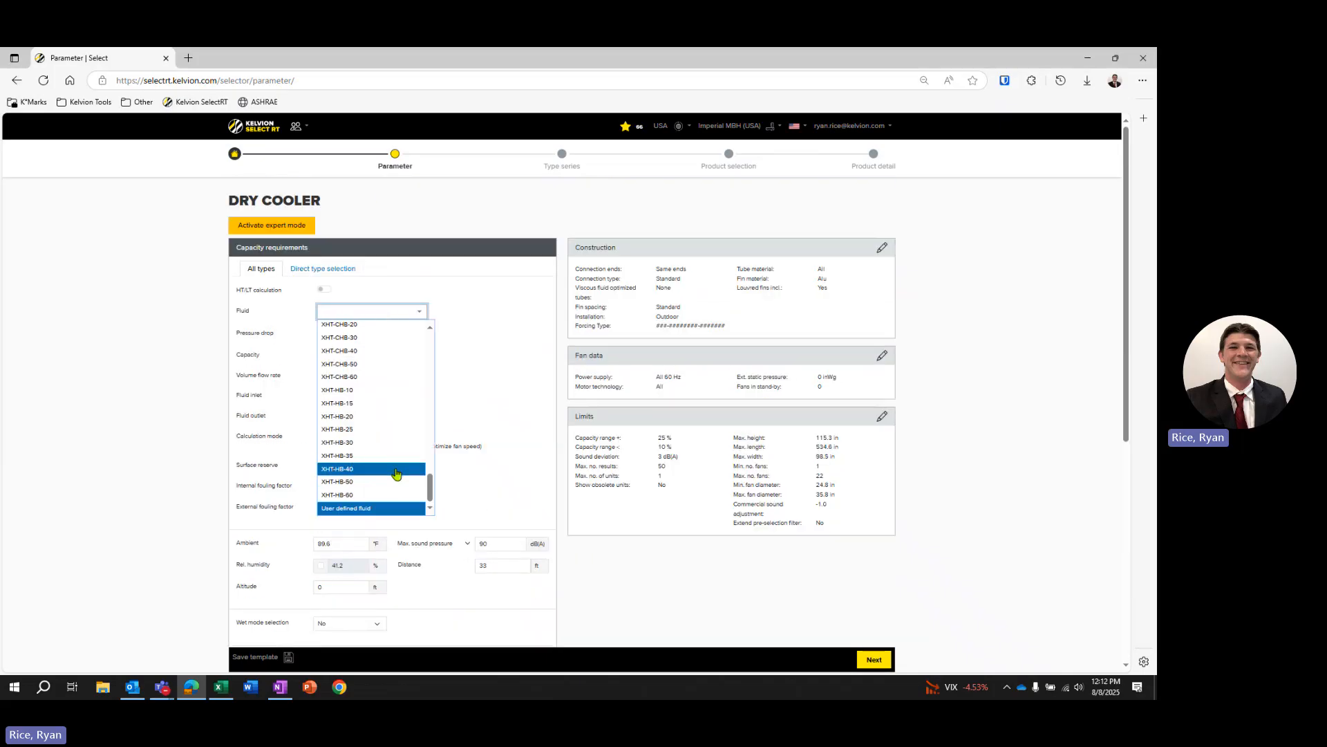
scroll(397, 473, "up", 8)
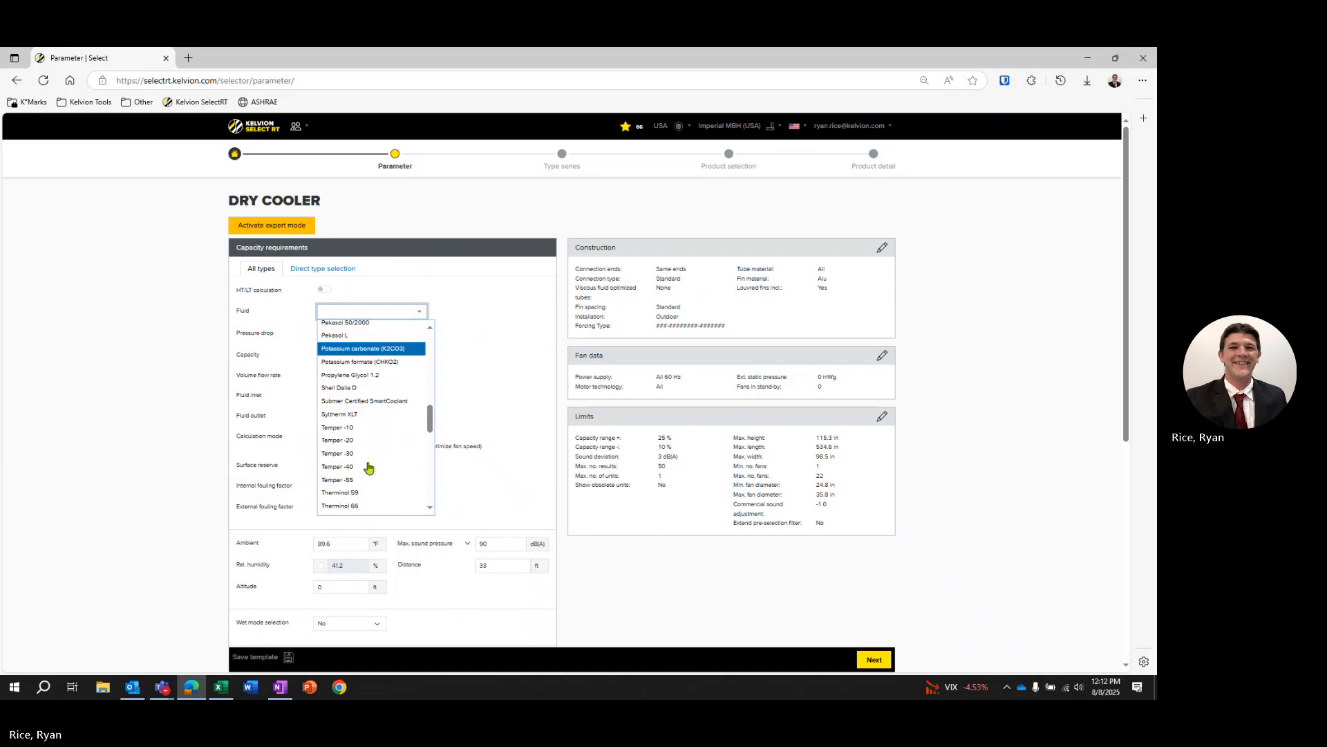
scroll(369, 468, "down", 8)
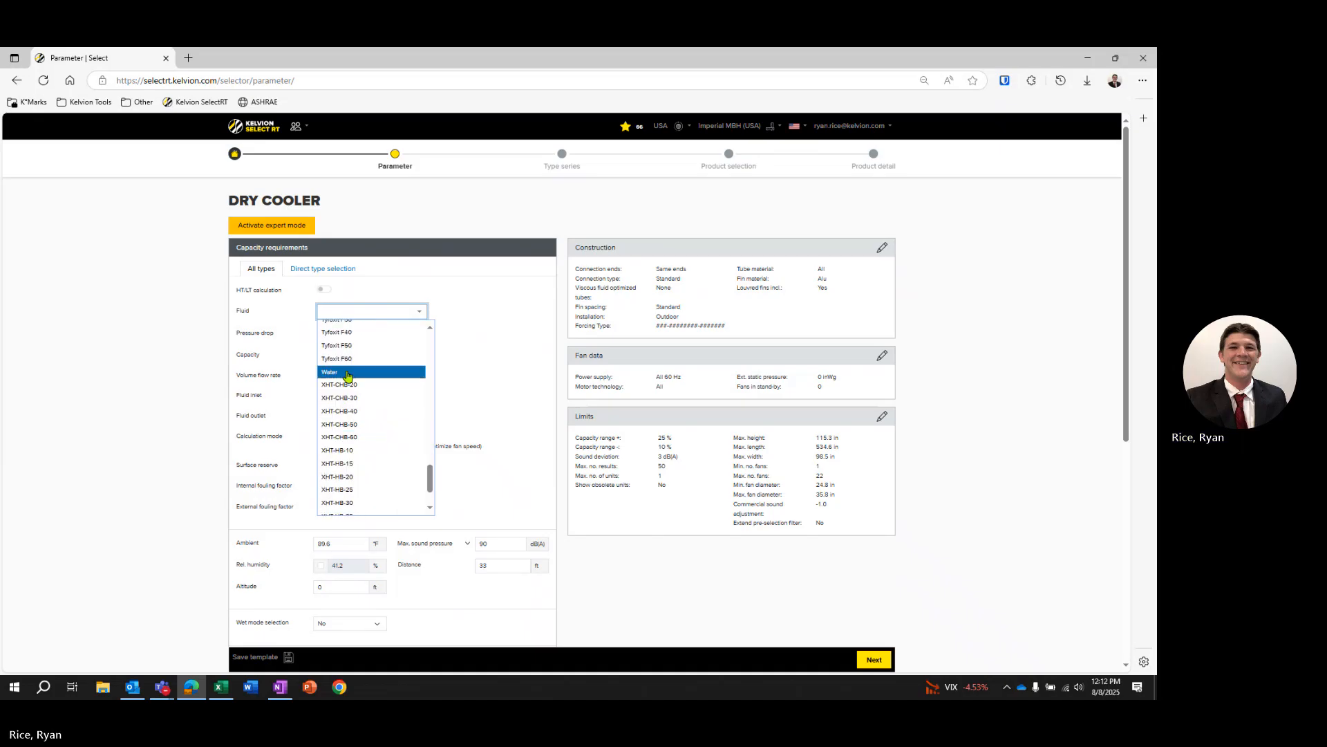
left_click(347, 374)
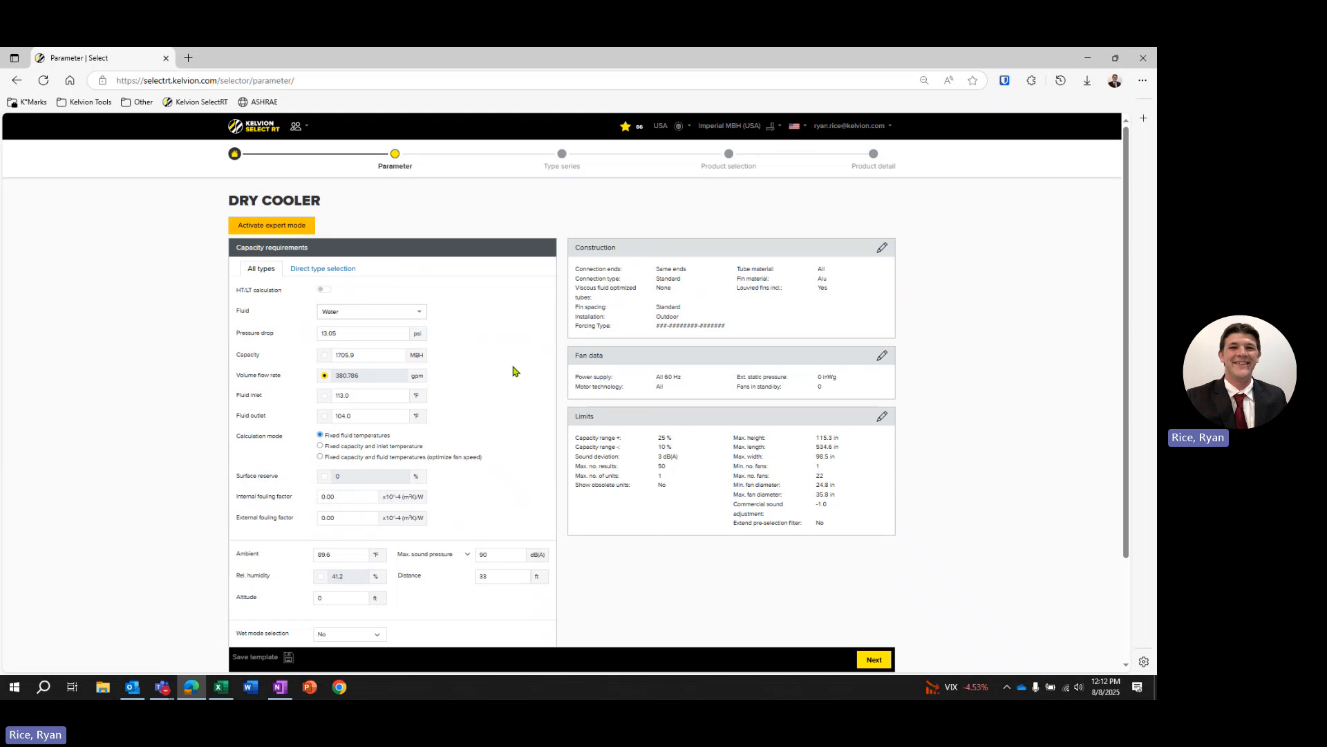
Set the ambient profiling location to Philadelphia, Pennsylvania, in the United States
scroll(513, 382, "down", 2)
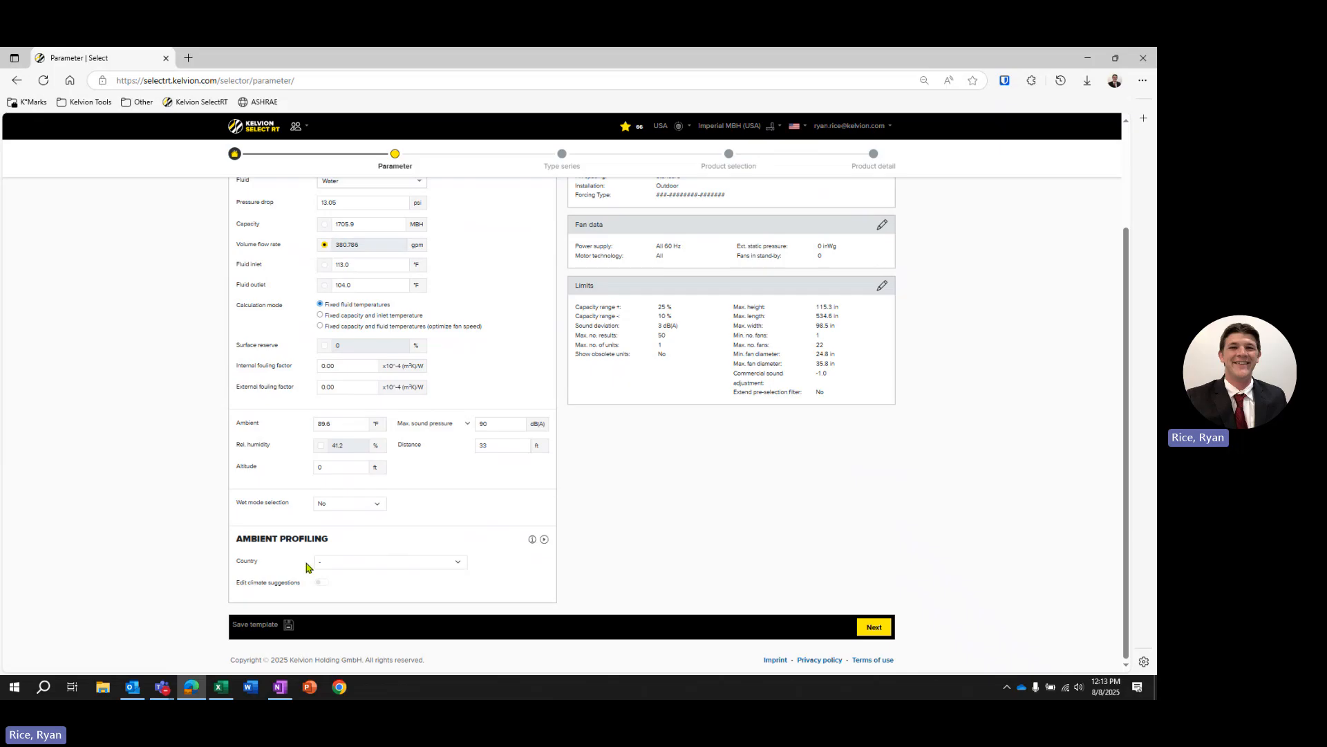
left_click(434, 567)
scroll(438, 449, "down", 8)
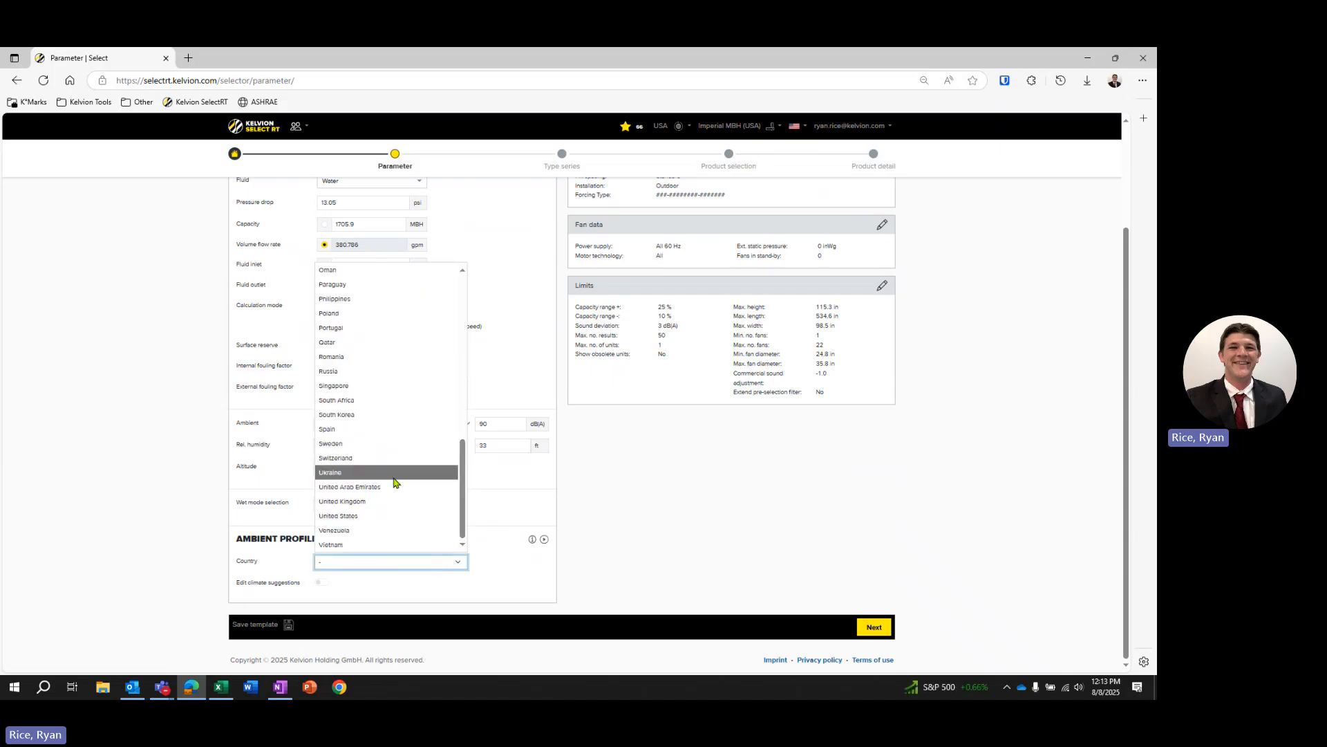
left_click(364, 515)
scroll(350, 548, "down", 1)
left_click(349, 548)
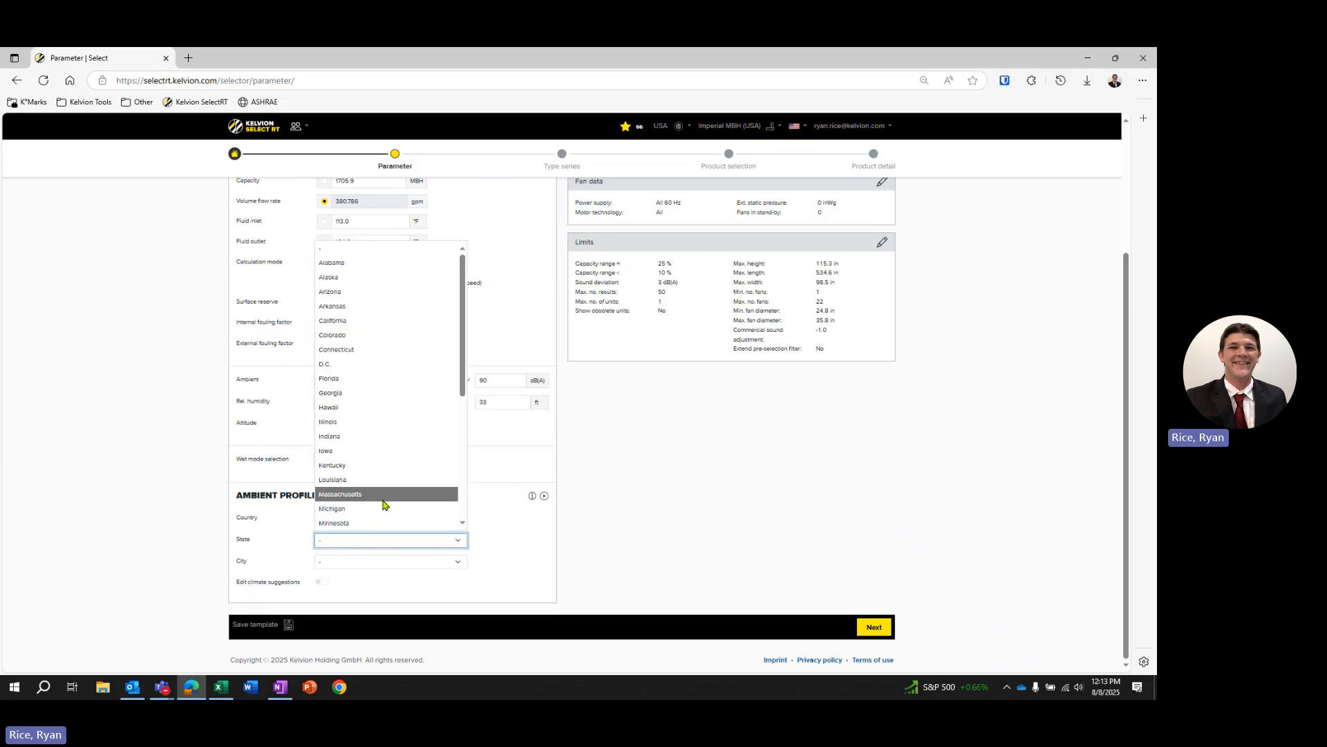
scroll(382, 504, "down", 5)
left_click(386, 437)
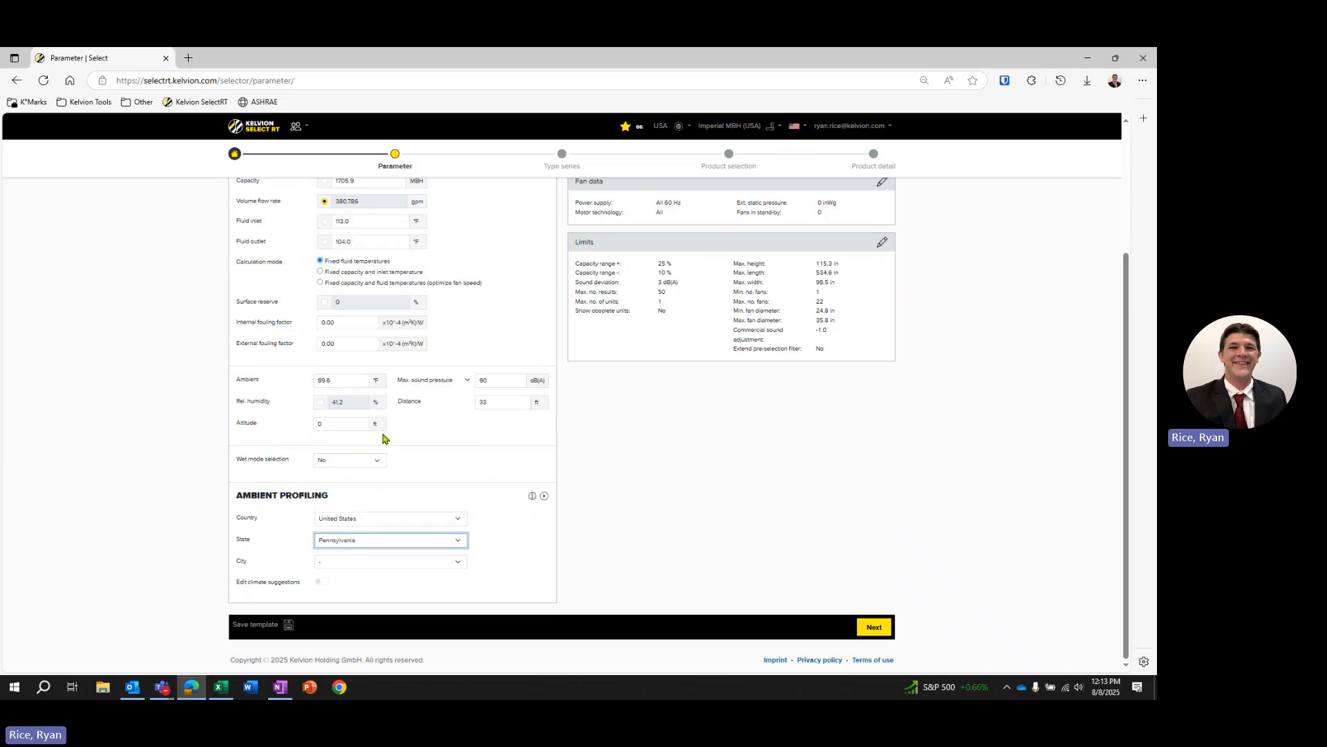
left_click(349, 563)
left_click(369, 613)
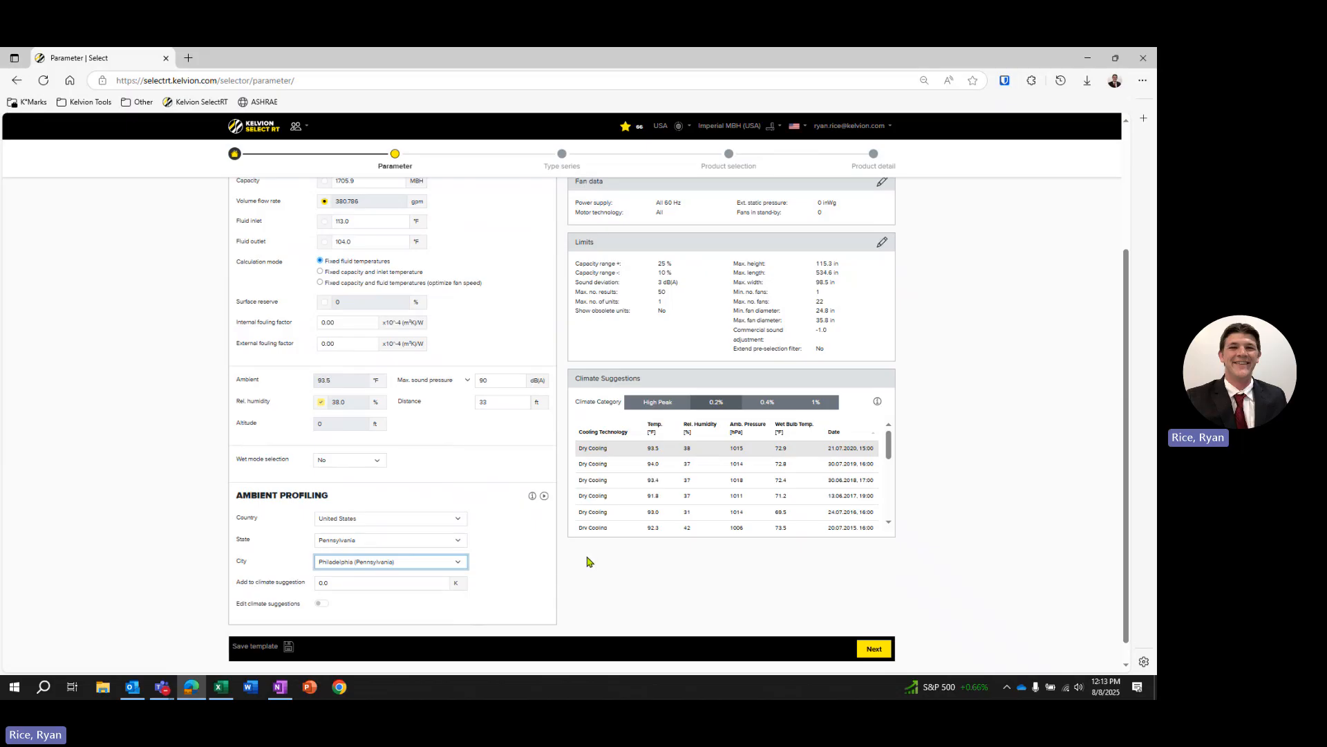
left_click(446, 543)
left_click(447, 544)
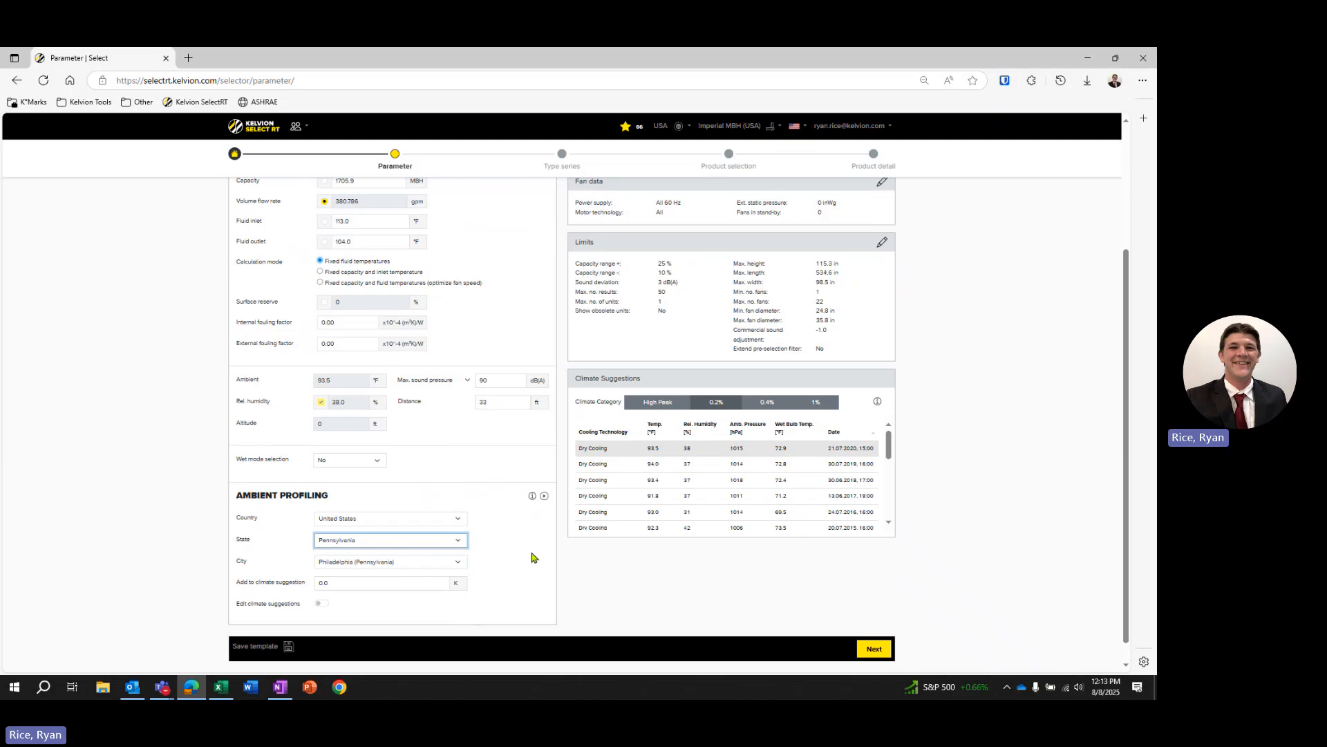
Compare the High Peak climate suggestions with those of the 0.2% category, leaving 0.2% selected
scroll(533, 558, "down", 1)
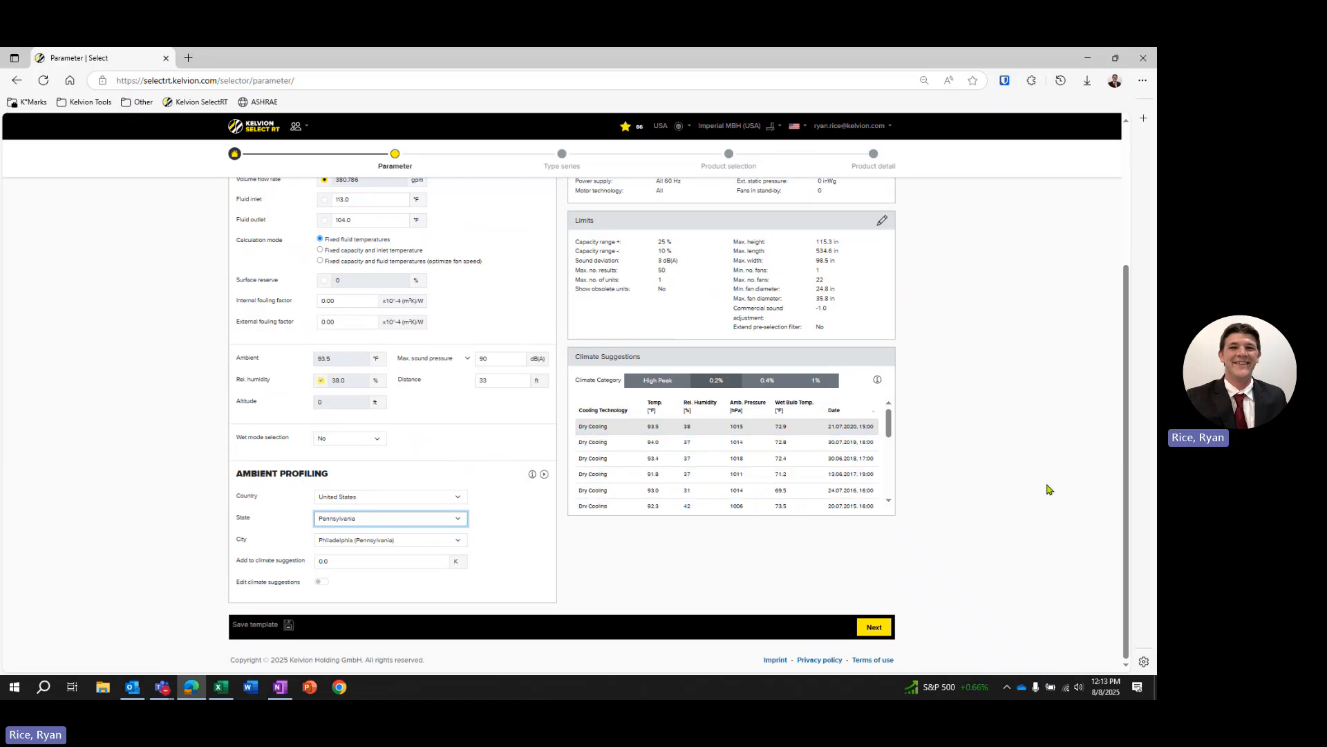
left_click(681, 385)
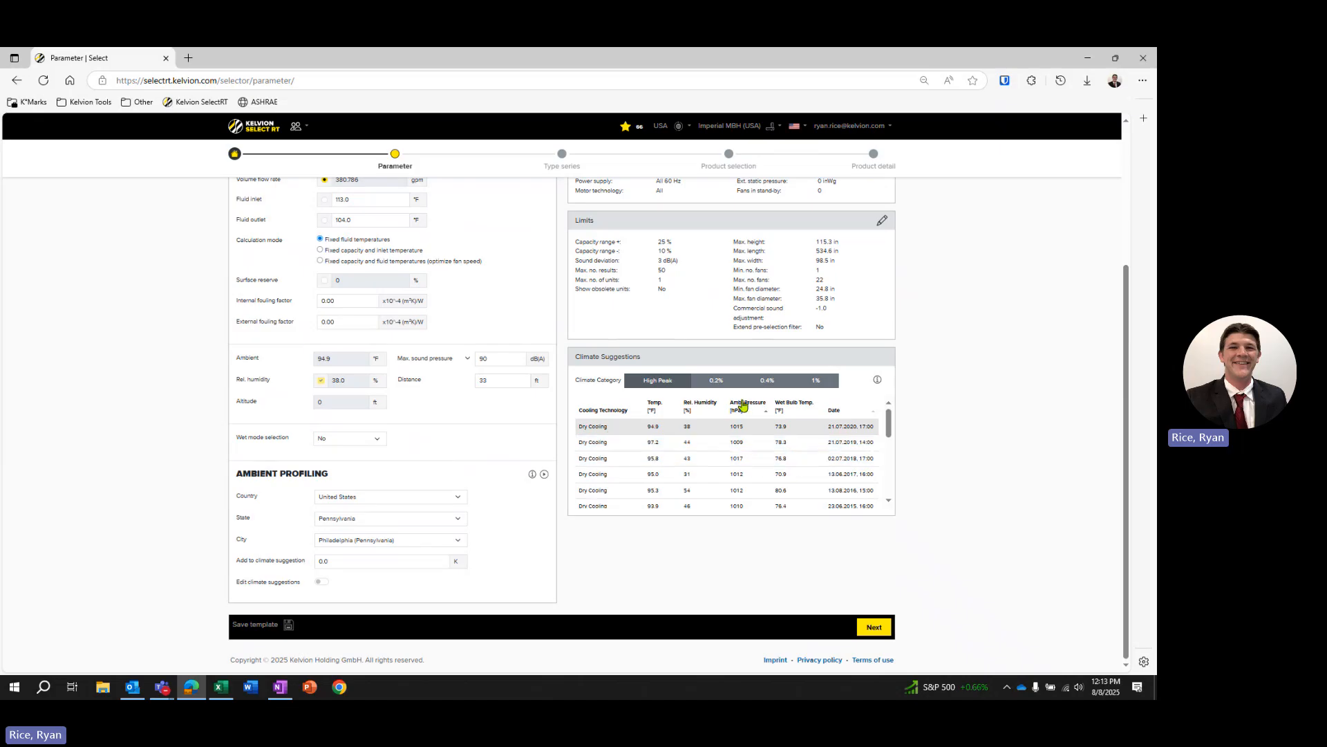
left_click(780, 387)
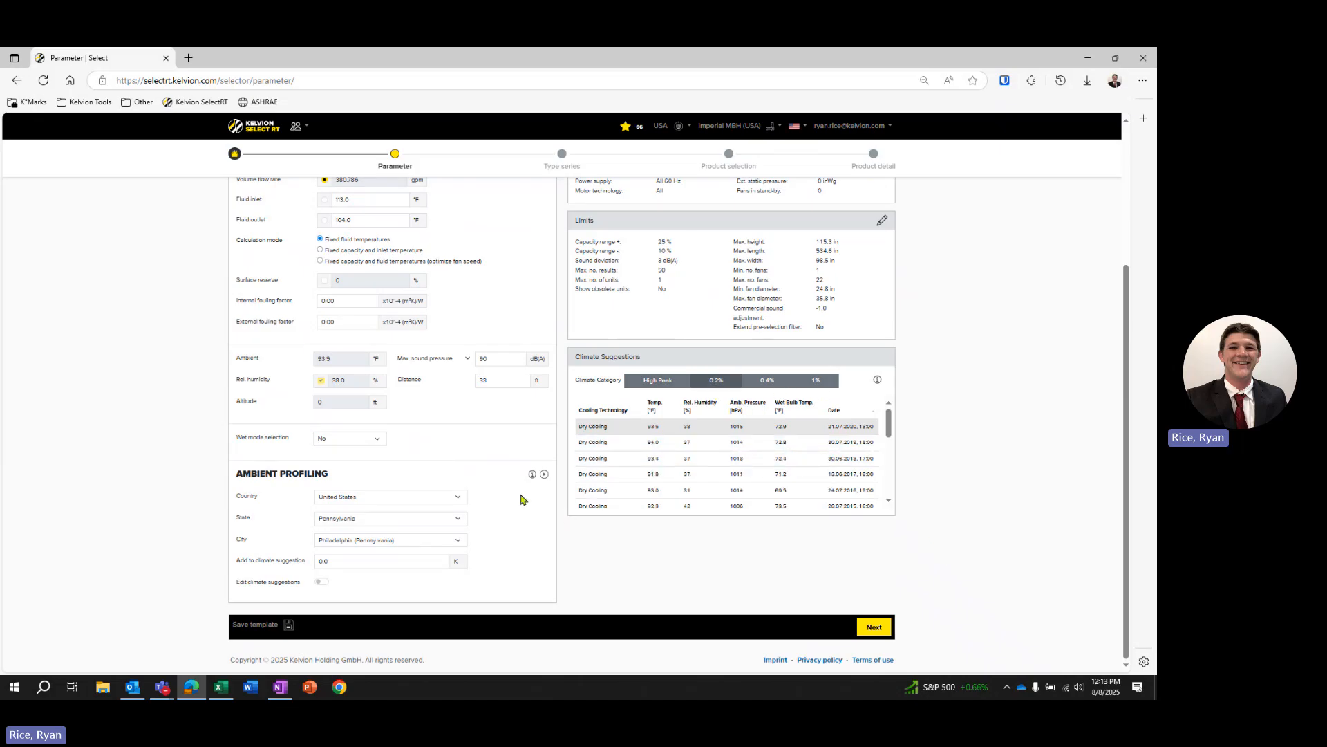
left_click(322, 583)
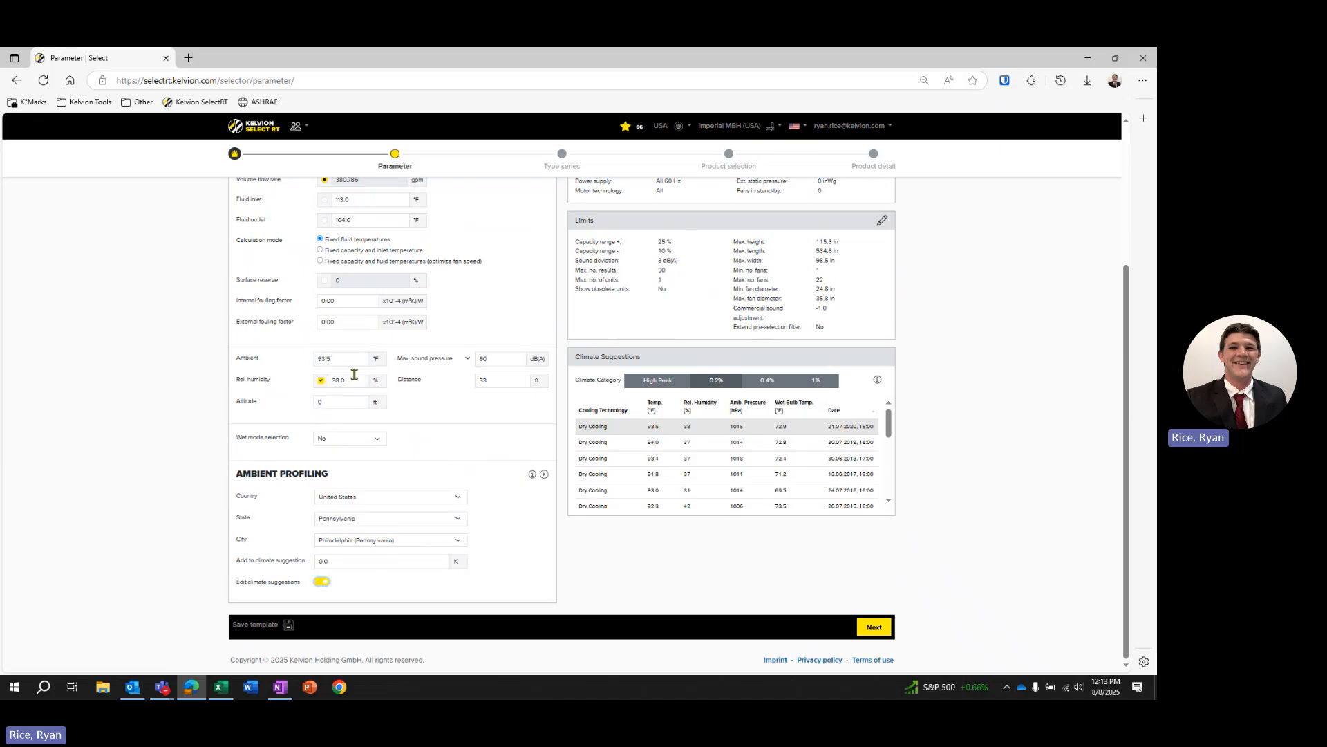
left_click(323, 583)
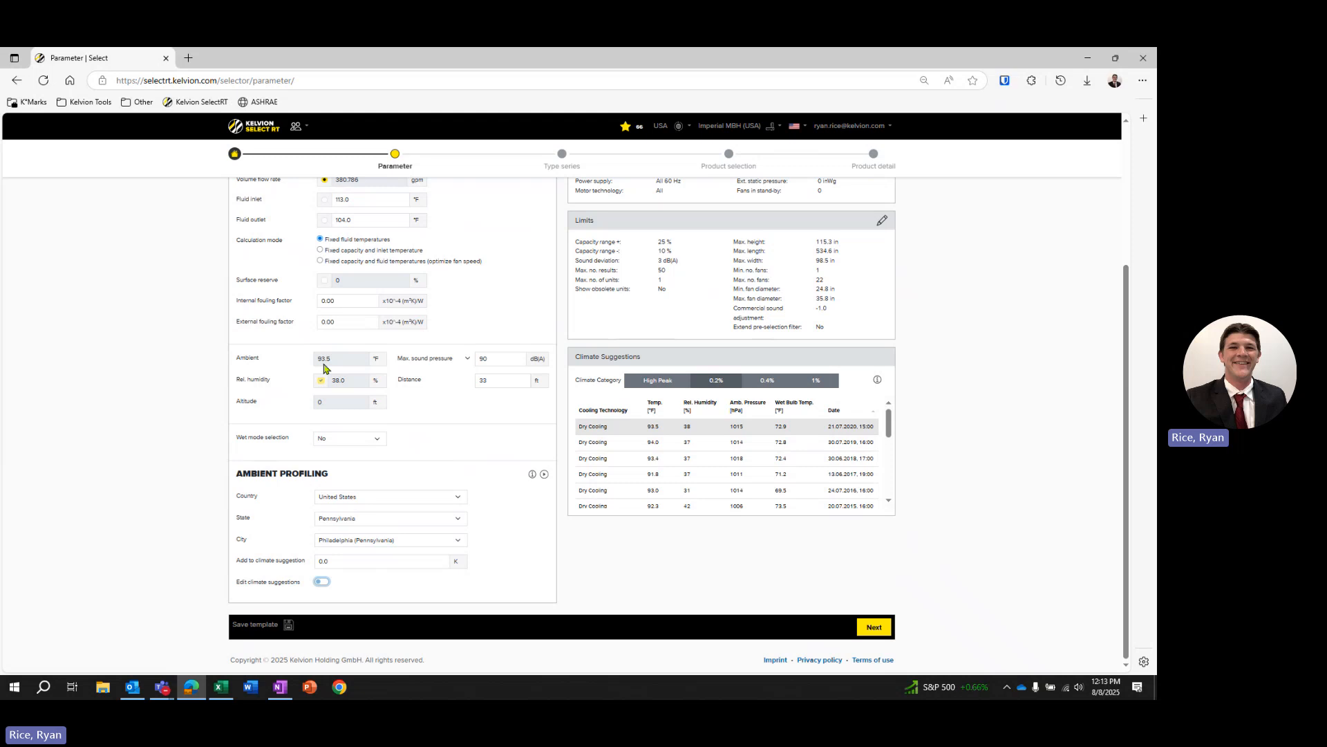
left_click(332, 405)
Enable editing of the climate suggestions and set the ambient temperature to 95 °F
left_click(322, 585)
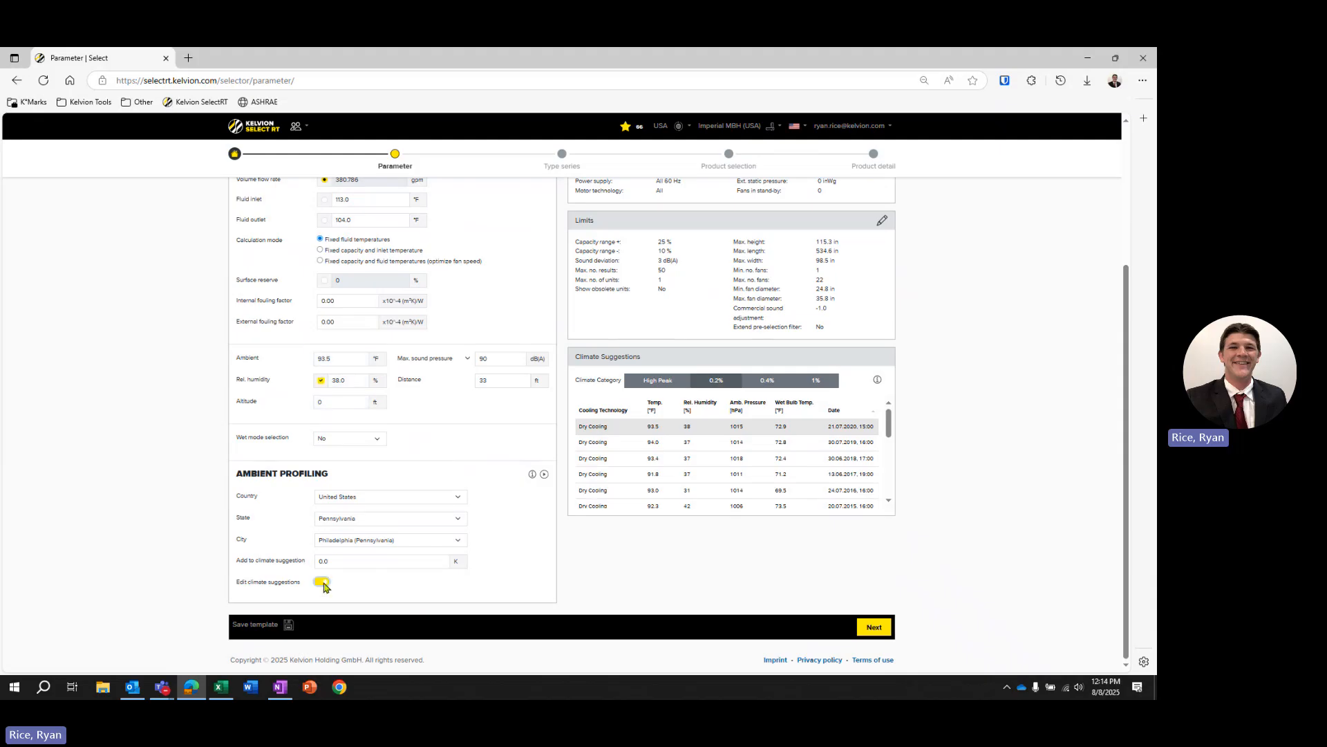
left_click(320, 403)
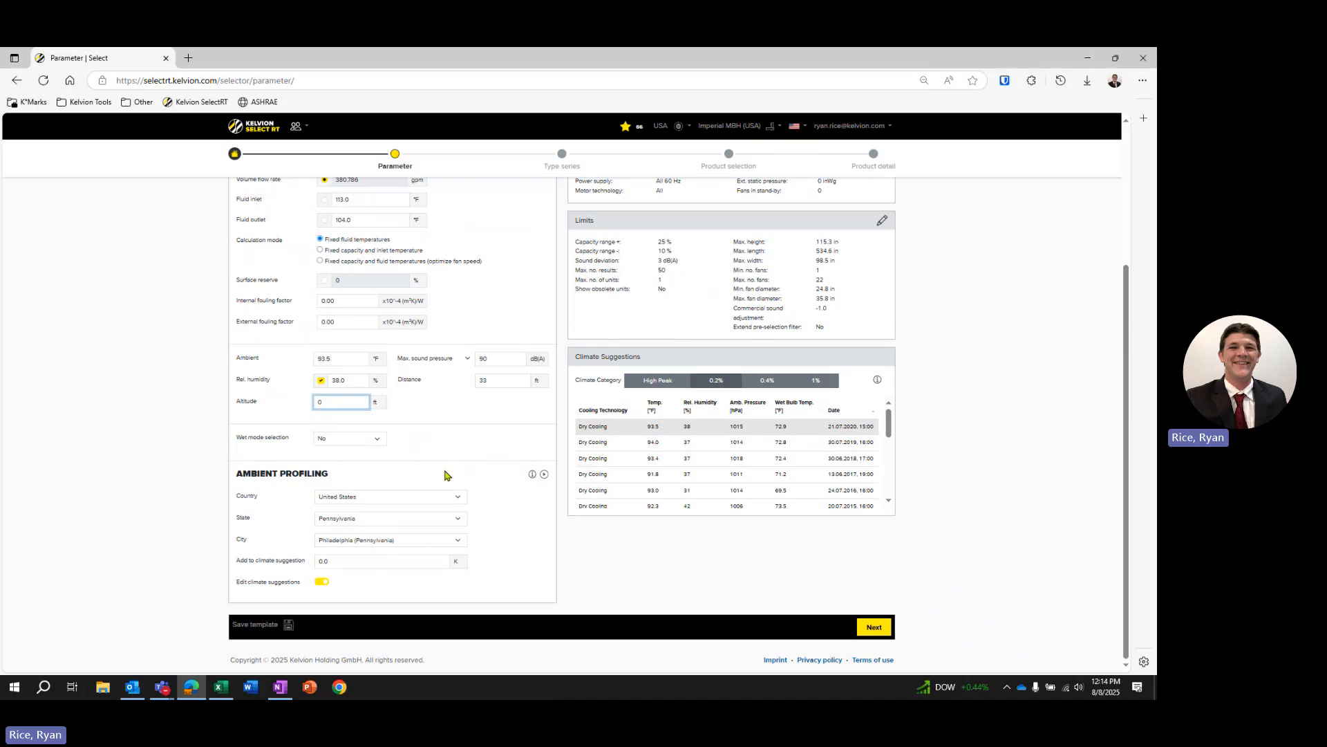
left_click(429, 446)
left_click_drag(347, 360, 301, 360)
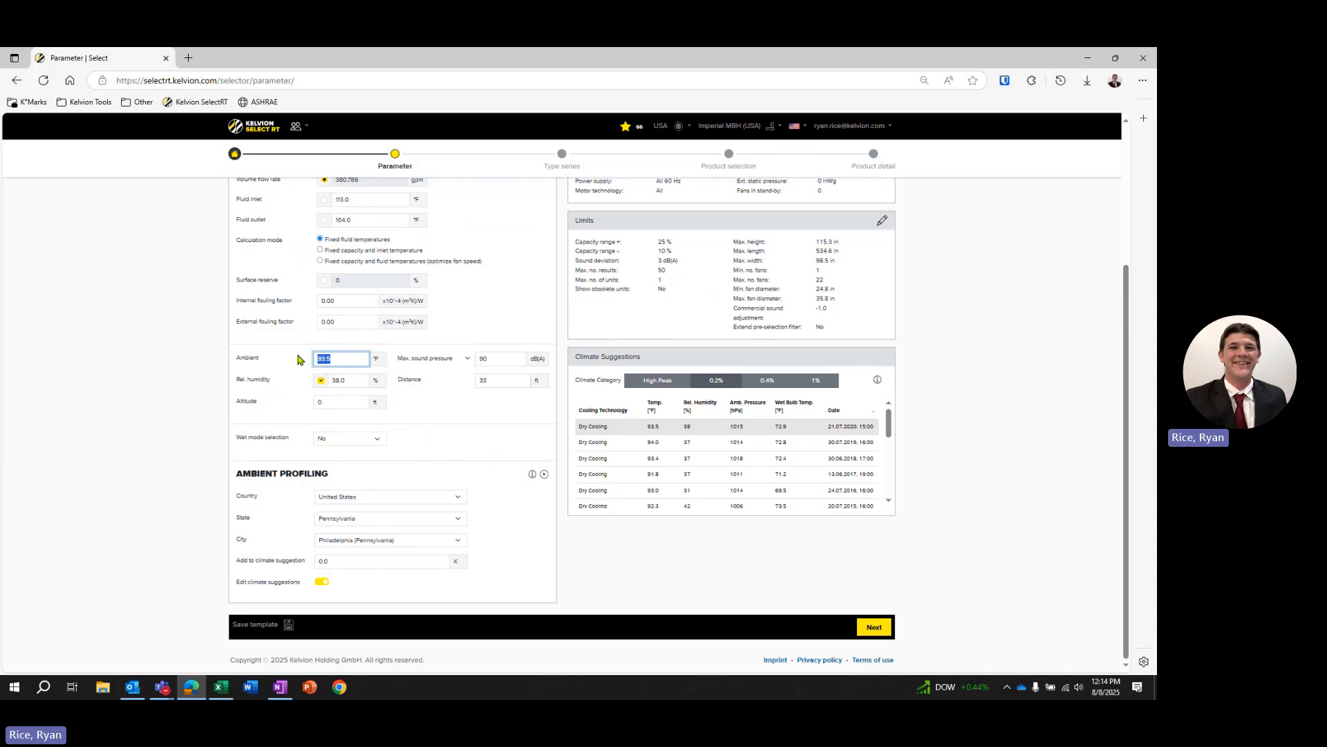
type("10")
left_click(338, 362)
type("95")
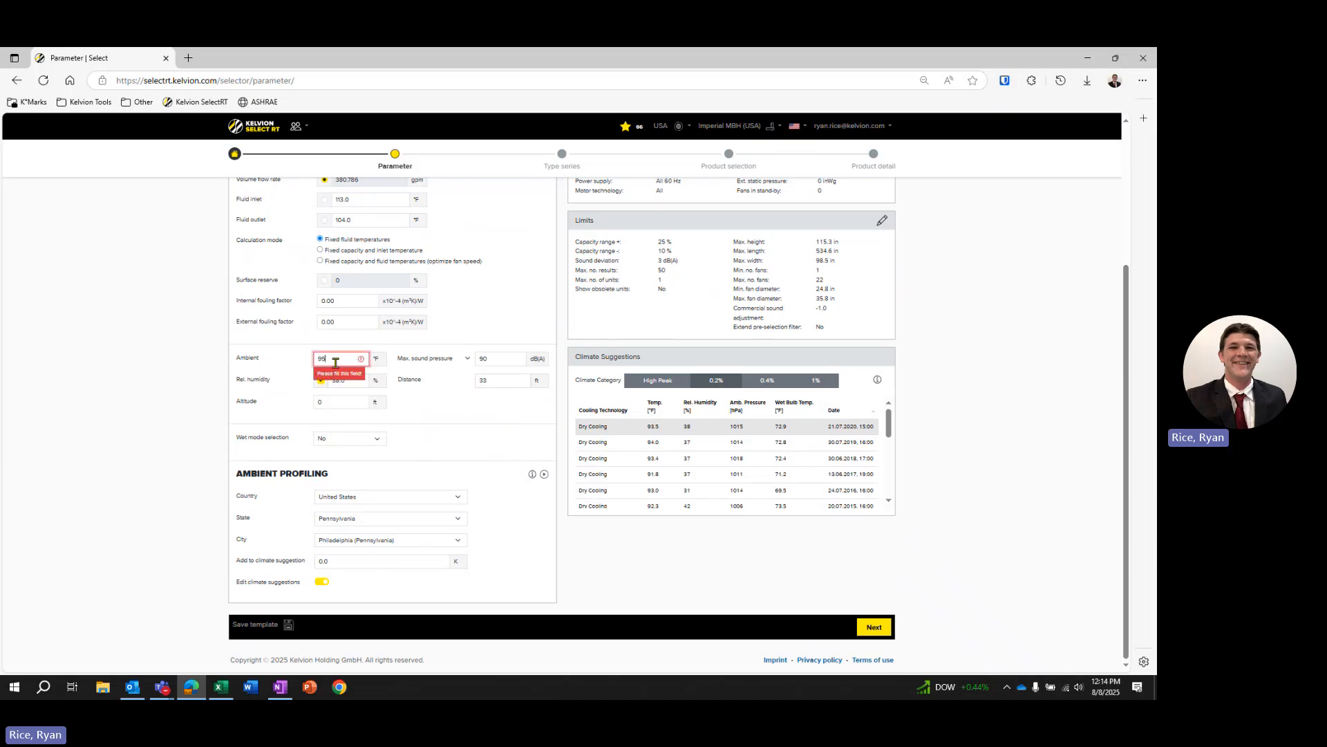
left_click(465, 411)
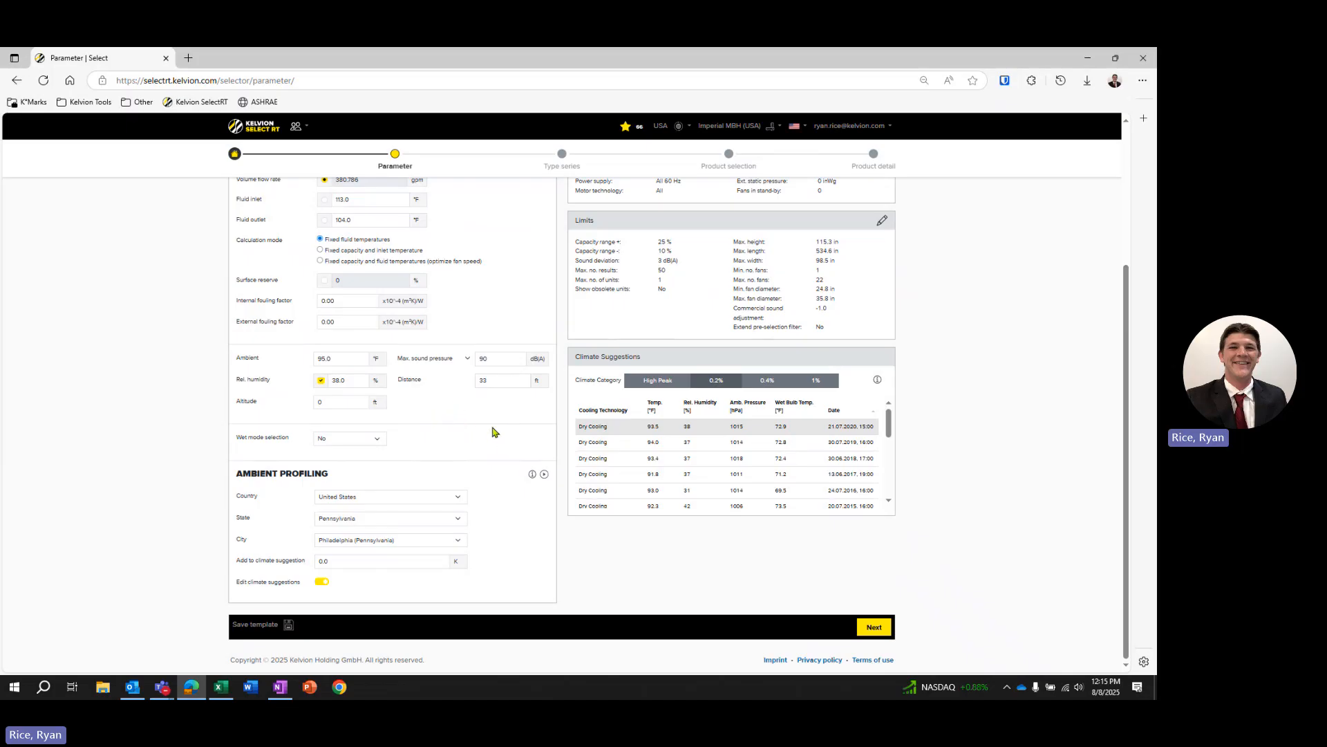
scroll(470, 456, "up", 2)
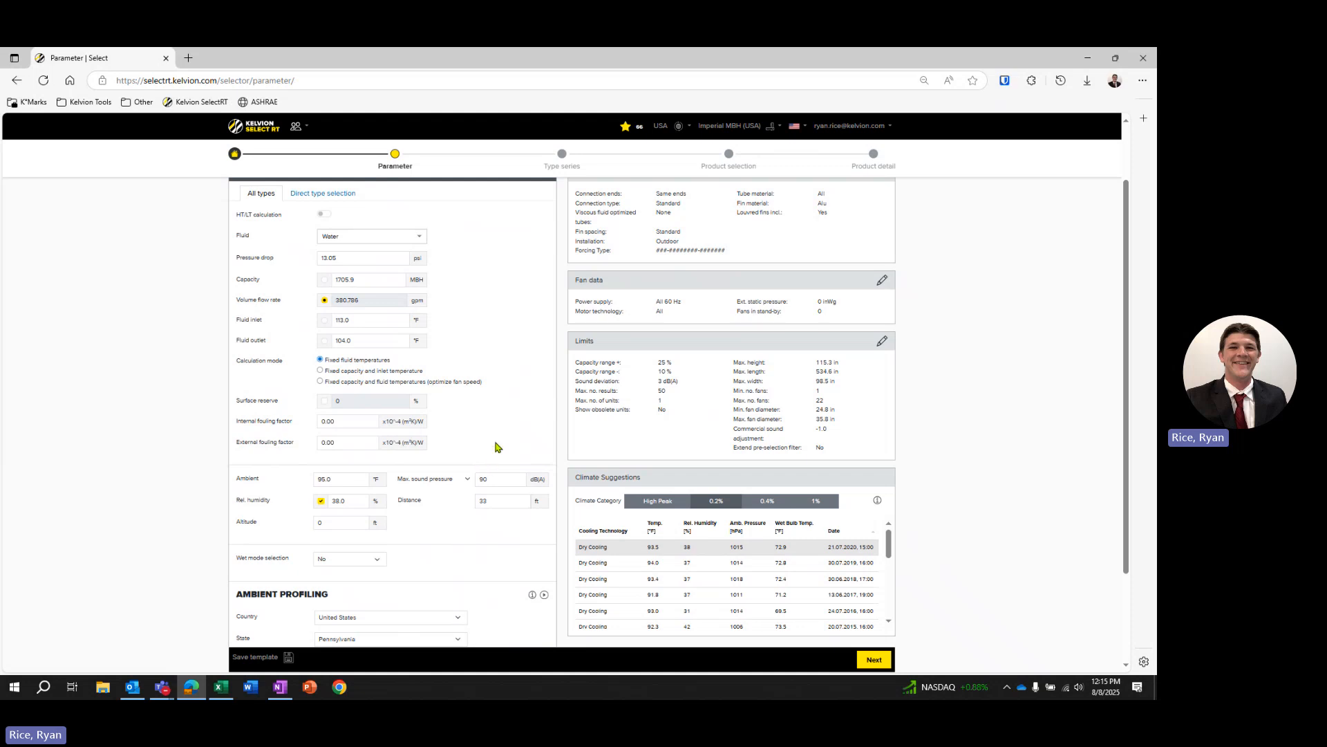
Enable editing of the selection limits and set the maximum number of units to 50
scroll(495, 455, "down", 2)
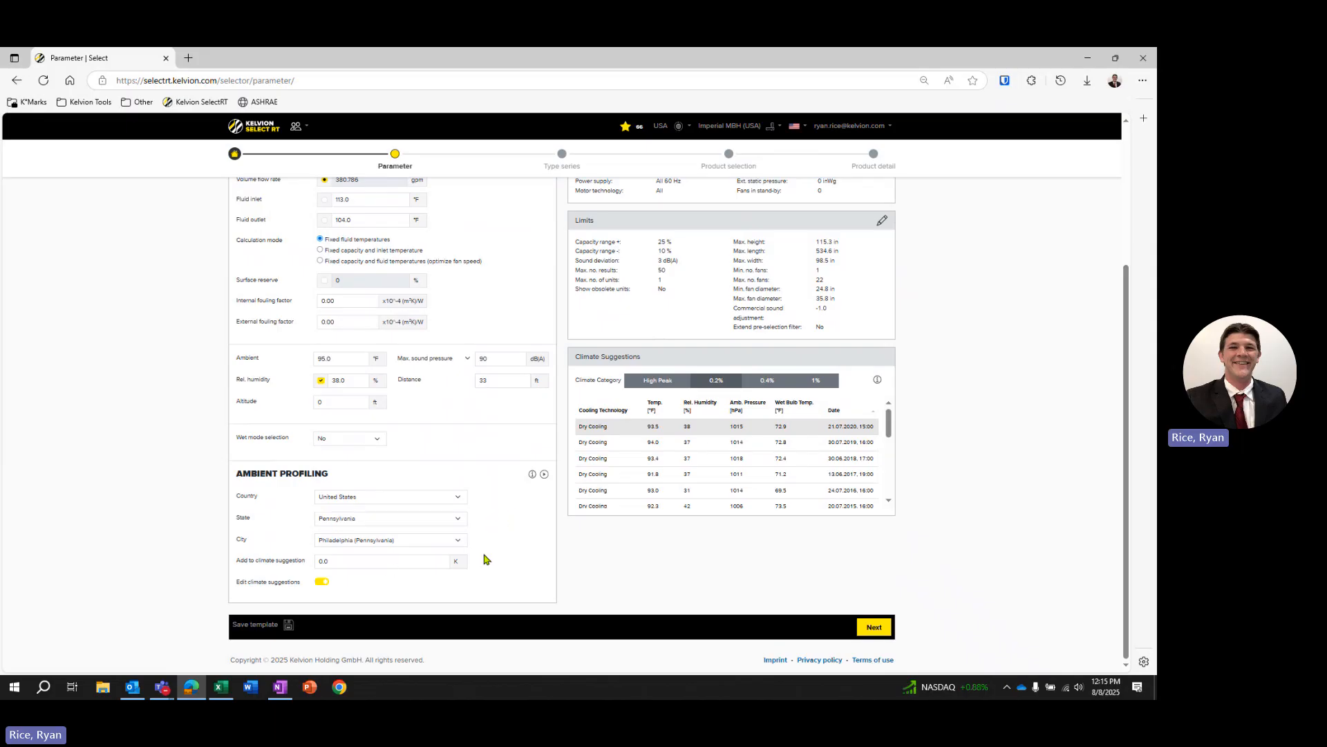
scroll(478, 546, "up", 1)
scroll(477, 546, "up", 3)
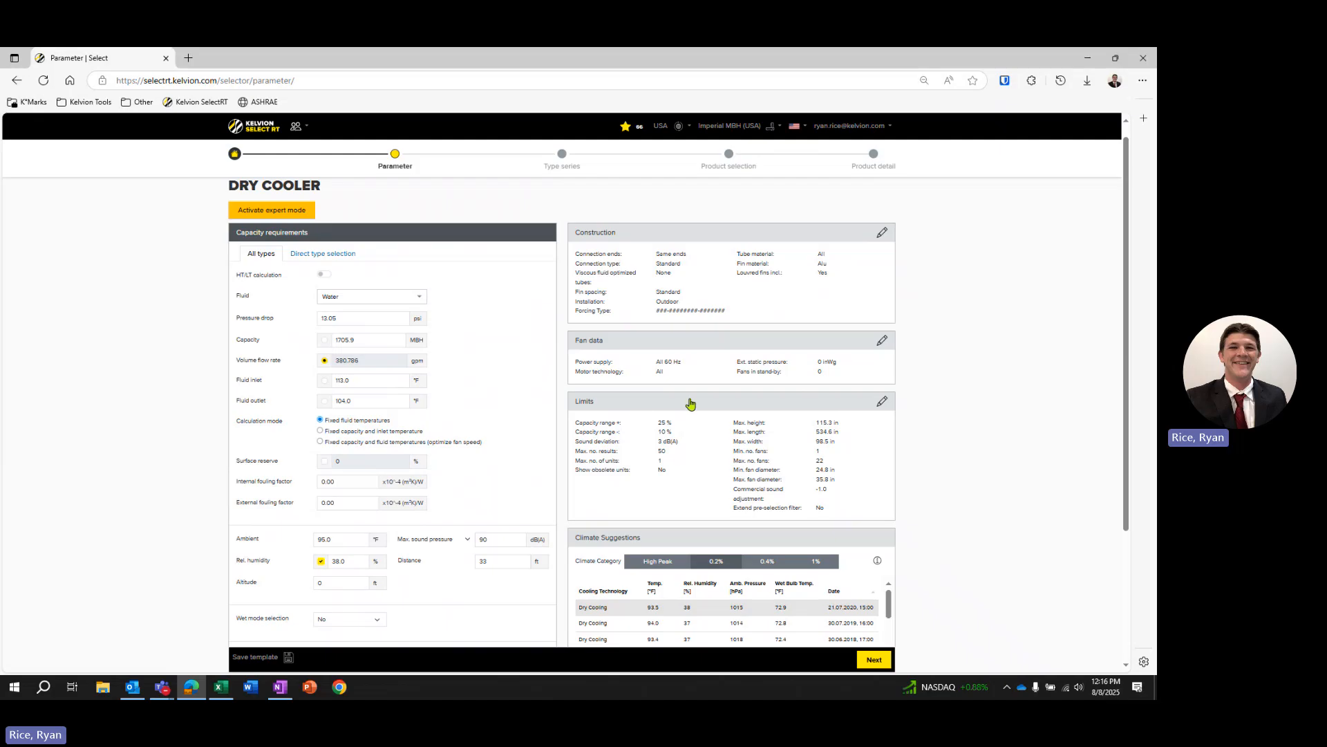
left_click(883, 404)
scroll(733, 477, "down", 2)
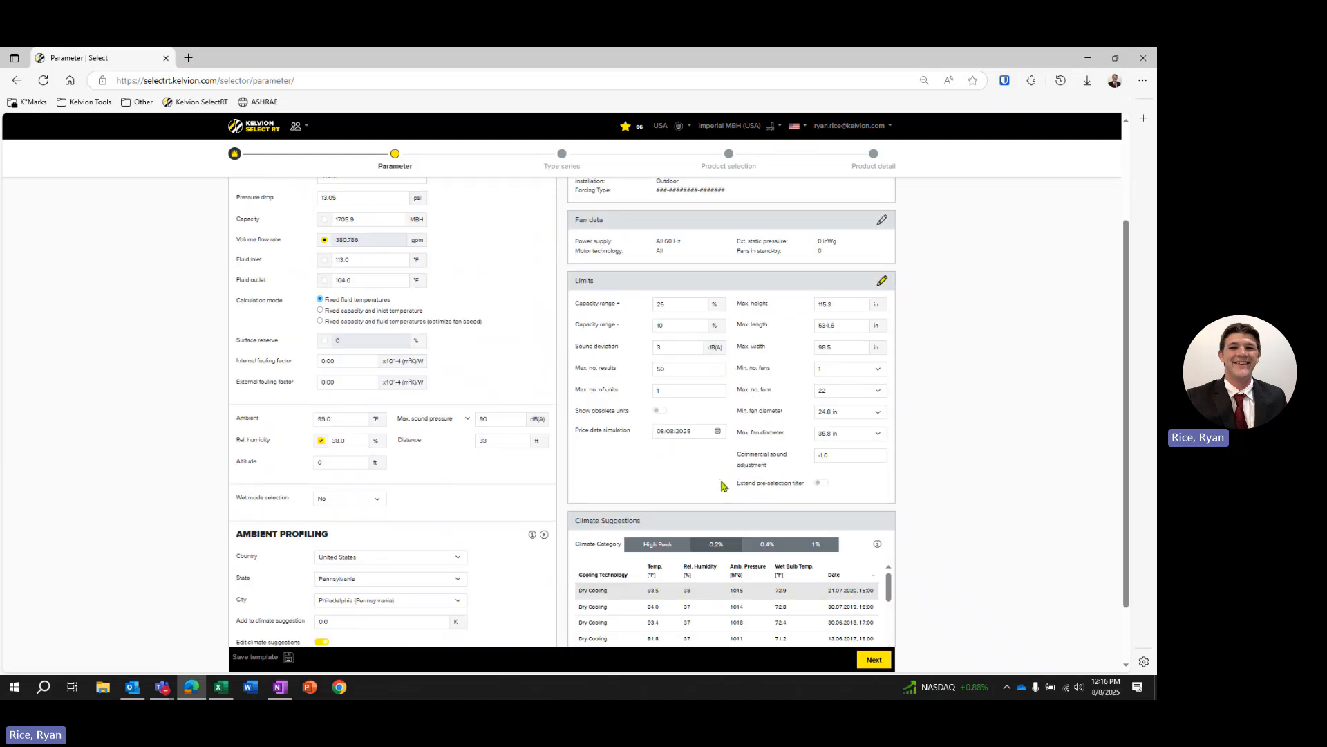
left_click(674, 390)
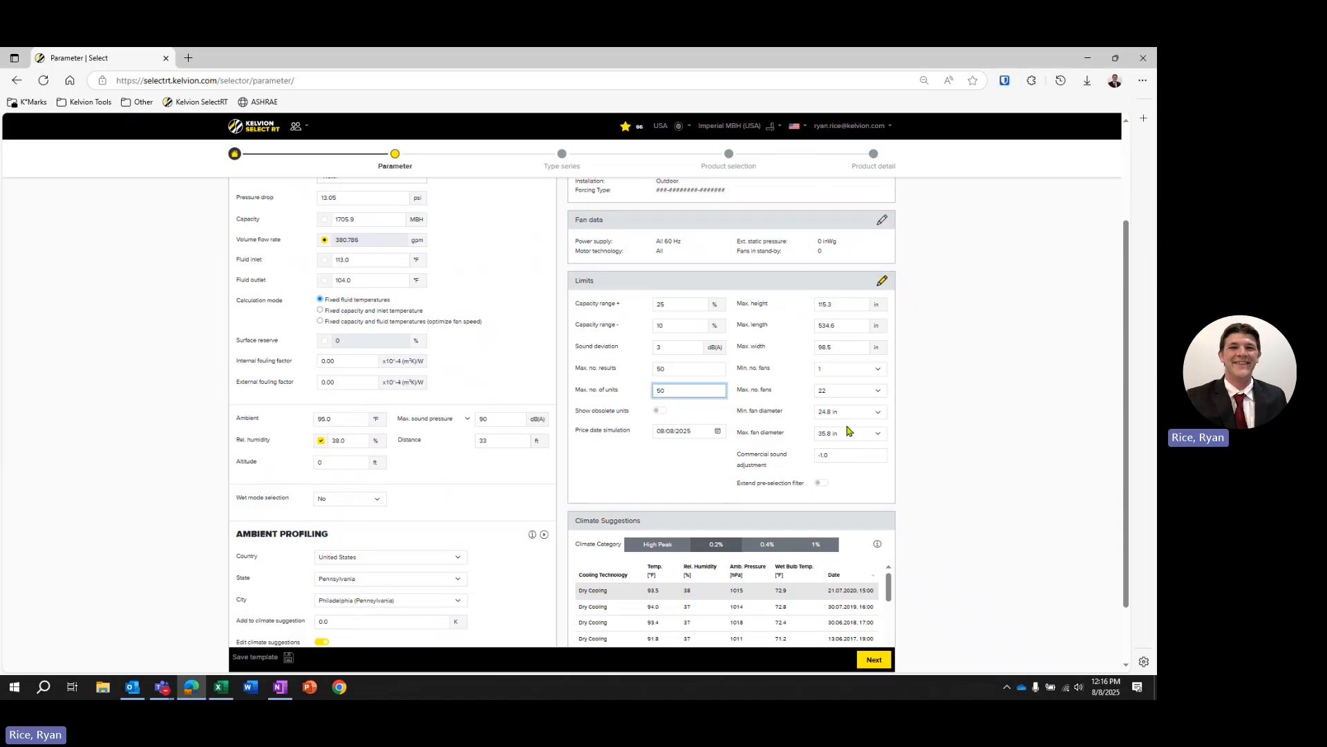
left_click(964, 424)
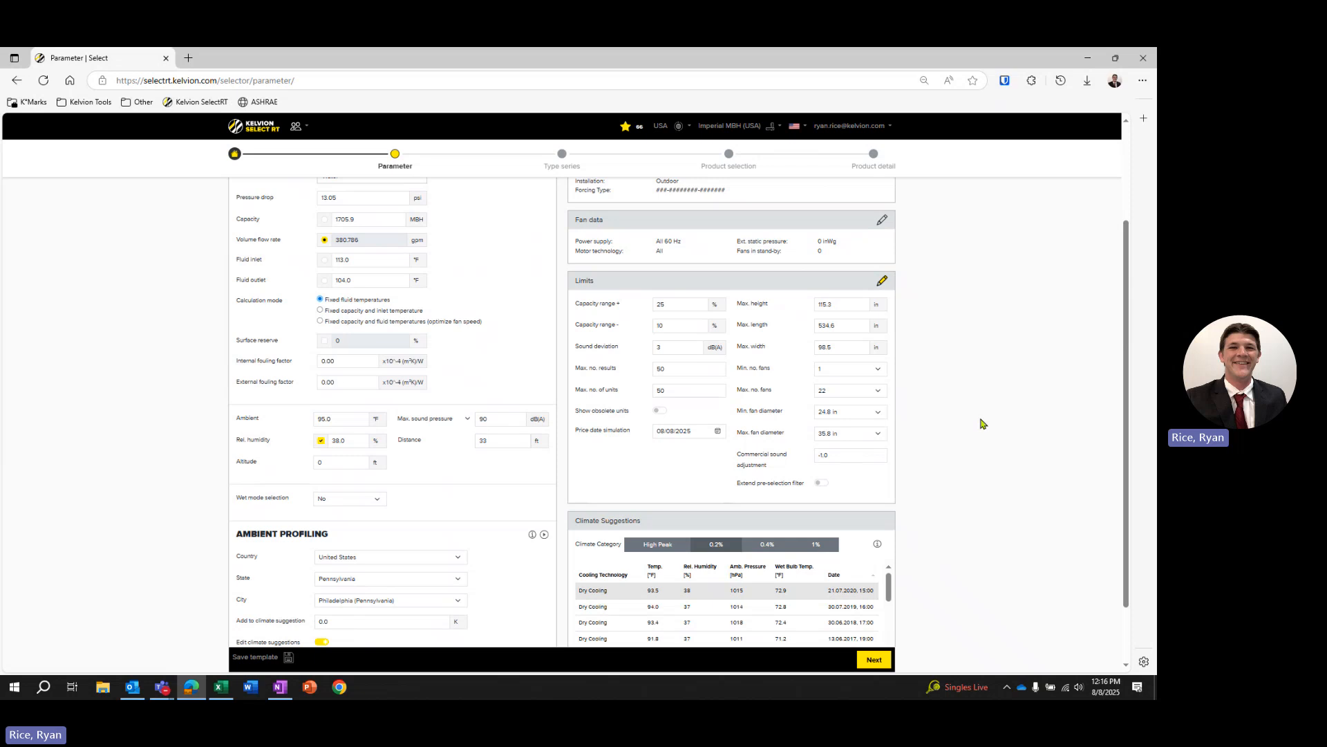
Reduce the maximum number of units in the limits to 10
double_click(677, 394)
type("10")
left_click(955, 443)
Set the required capacity to 17050.9 MBH
left_click_drag(361, 220, 289, 214)
left_click(509, 277)
left_click(350, 218)
left_click(453, 271)
Enable editing of the construction settings
scroll(450, 439, "up", 3)
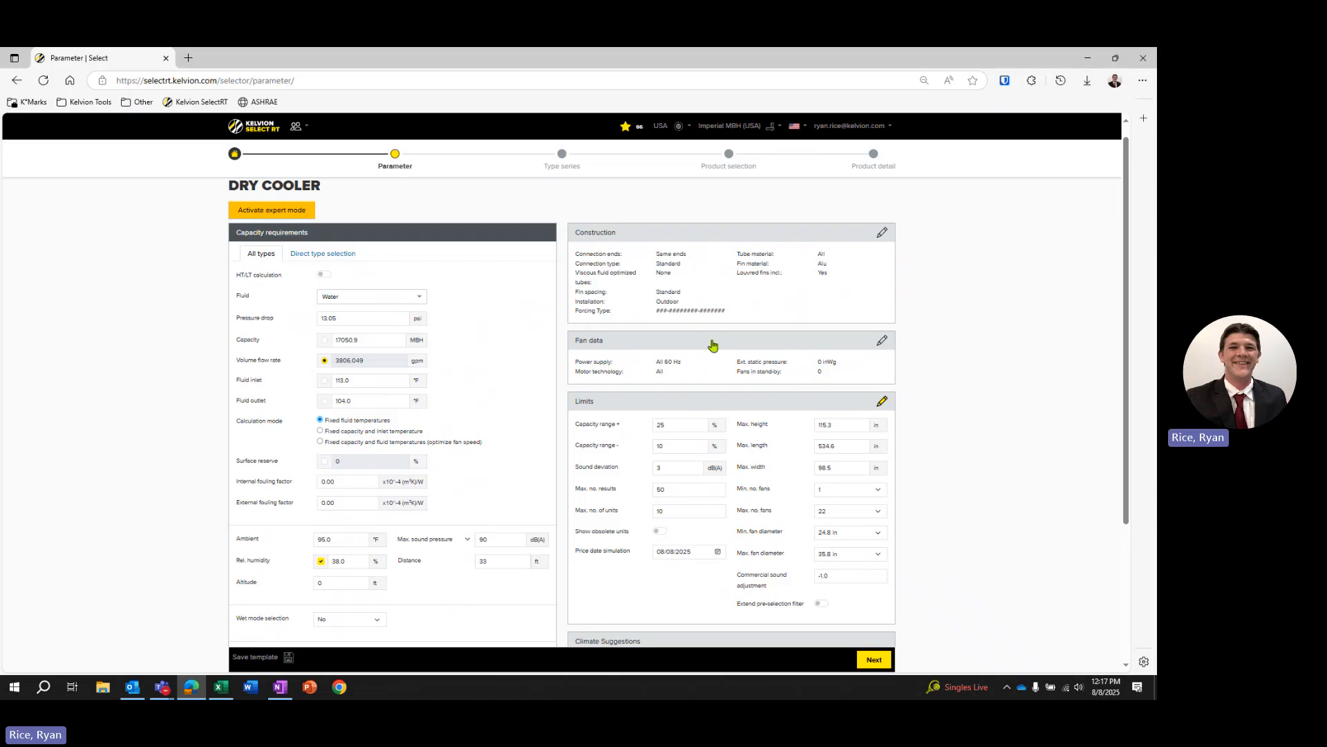
left_click(881, 235)
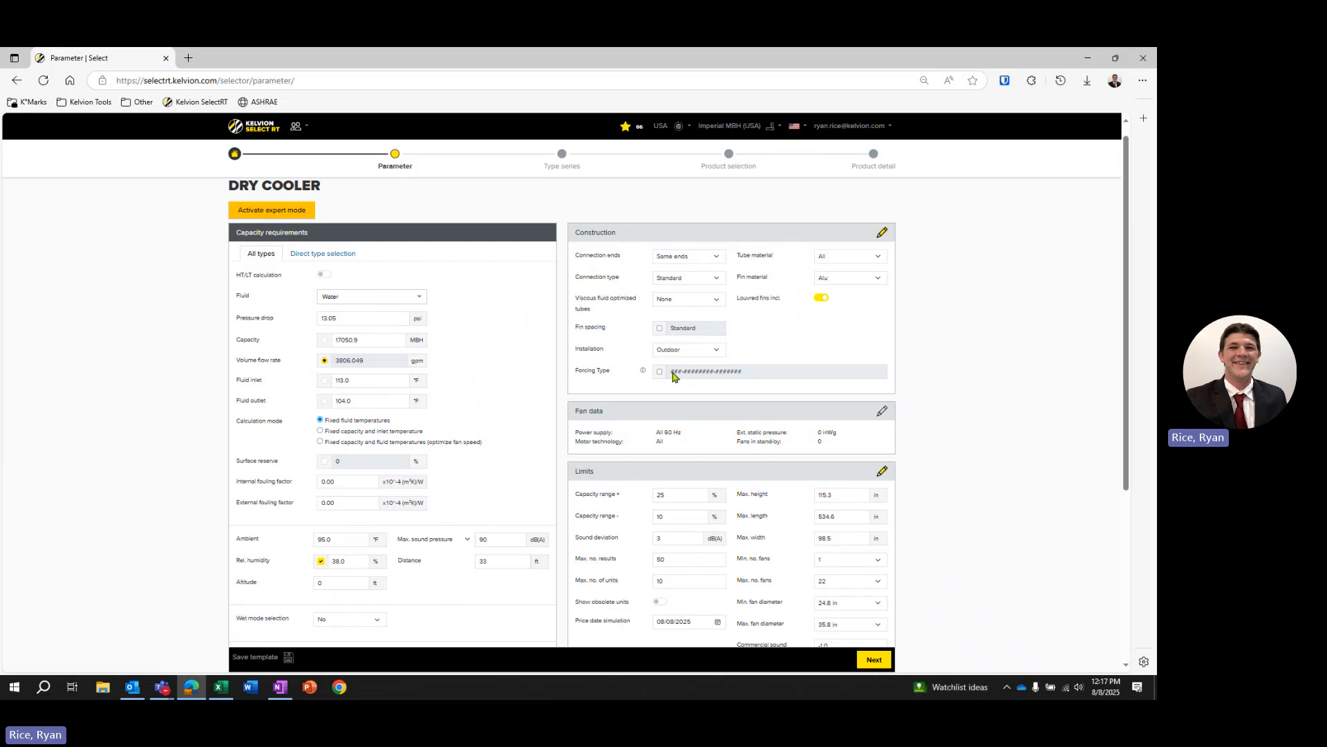
Try forcing the type with #LV-##208###-#######, broaden the pattern to #LV-##20####-#######, and disable the forcing again
left_click(660, 371)
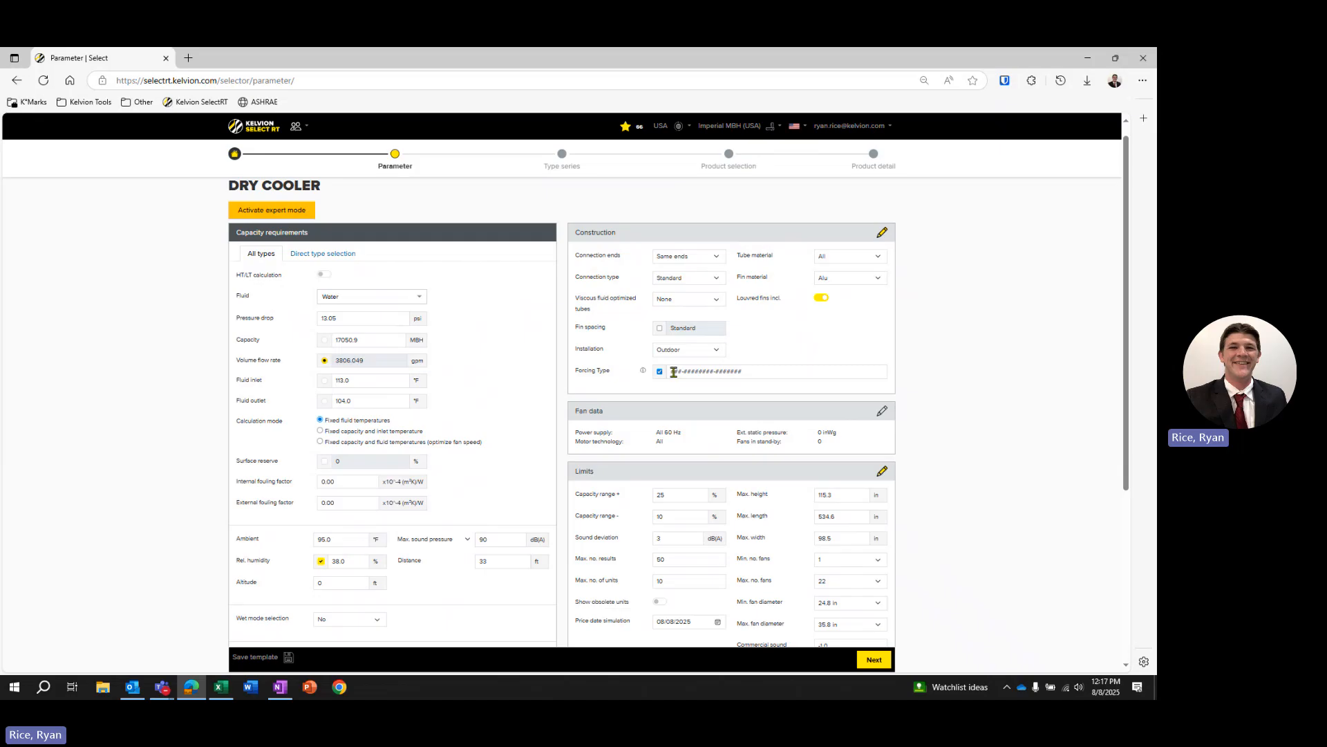
left_click(674, 373)
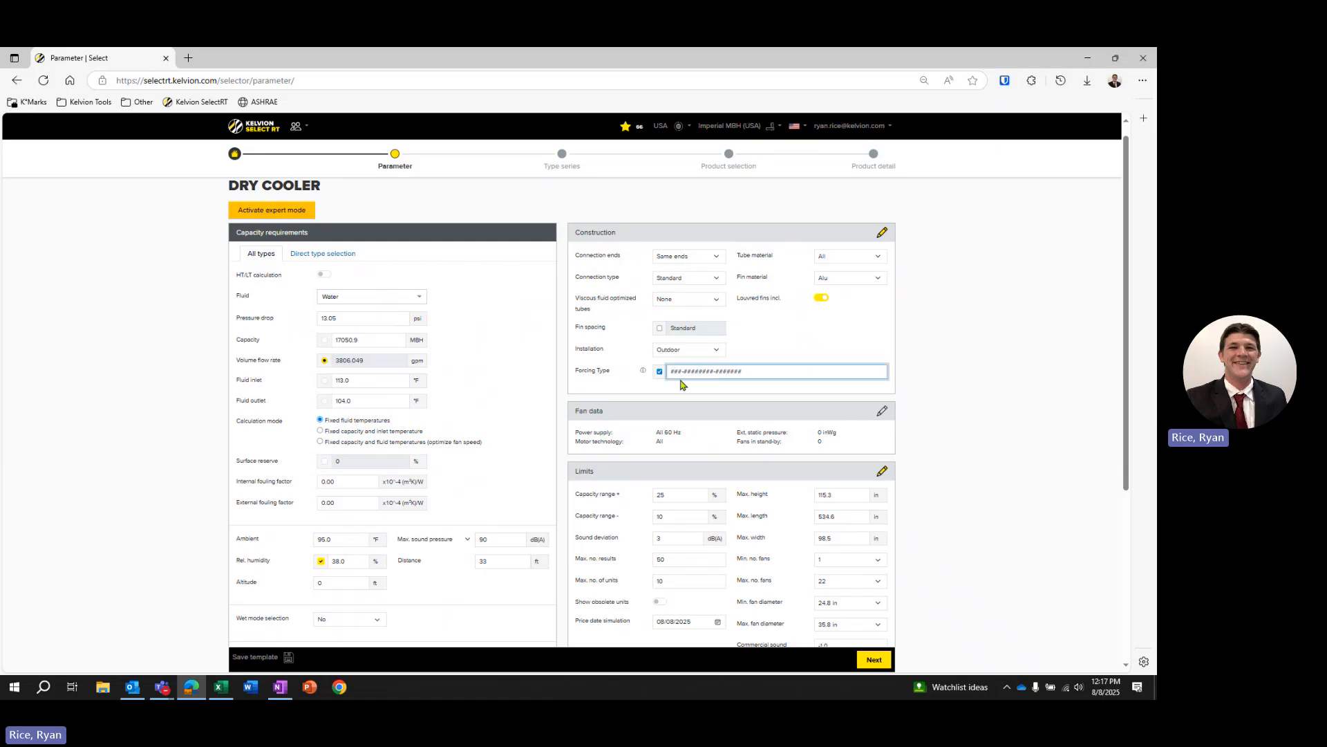
type("LV-##208###-#######")
left_click(899, 367)
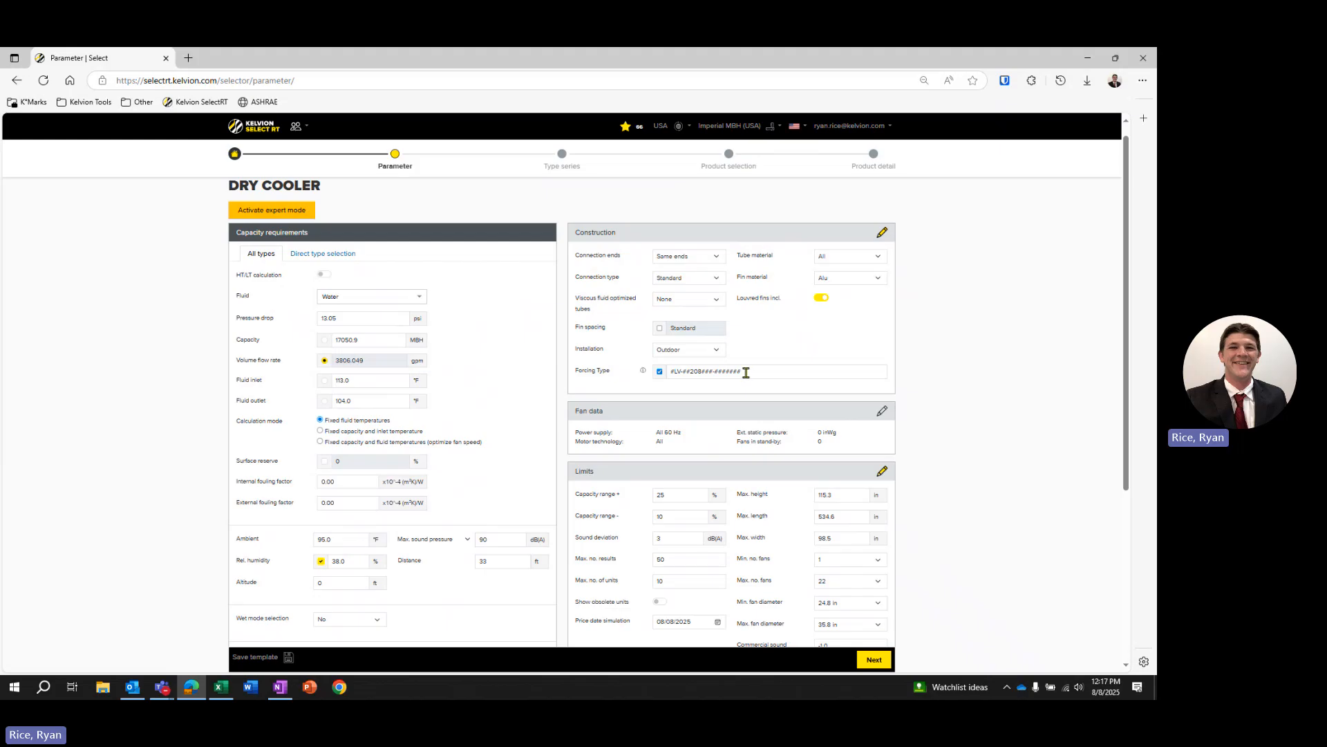
left_click(702, 371)
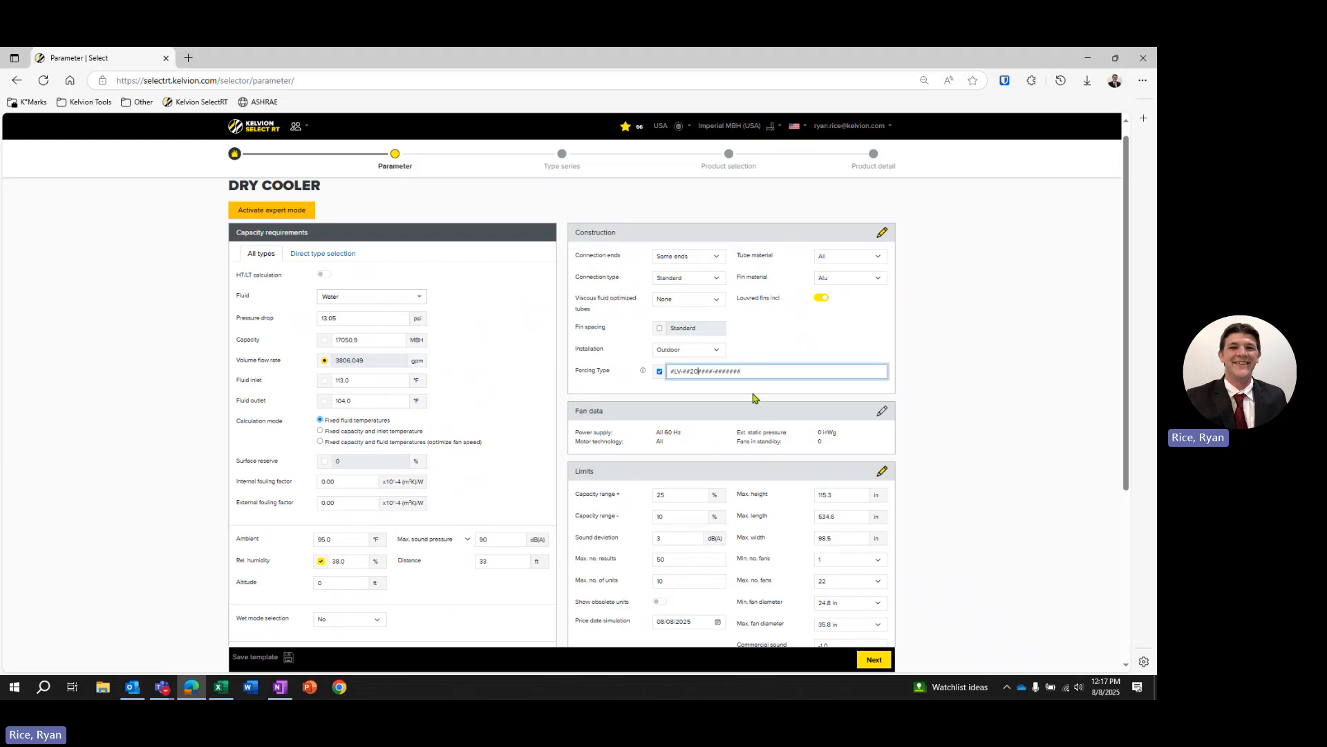
left_click(762, 354)
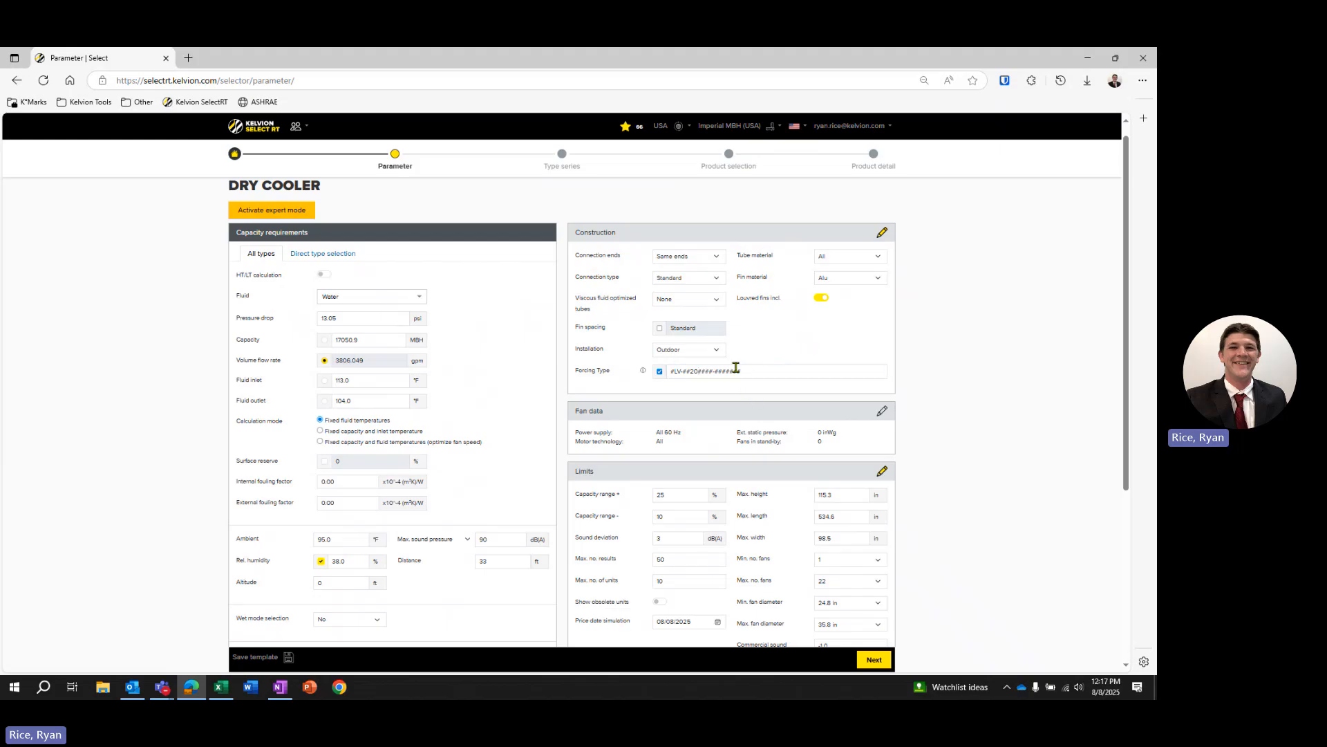
left_click_drag(699, 371, 630, 366)
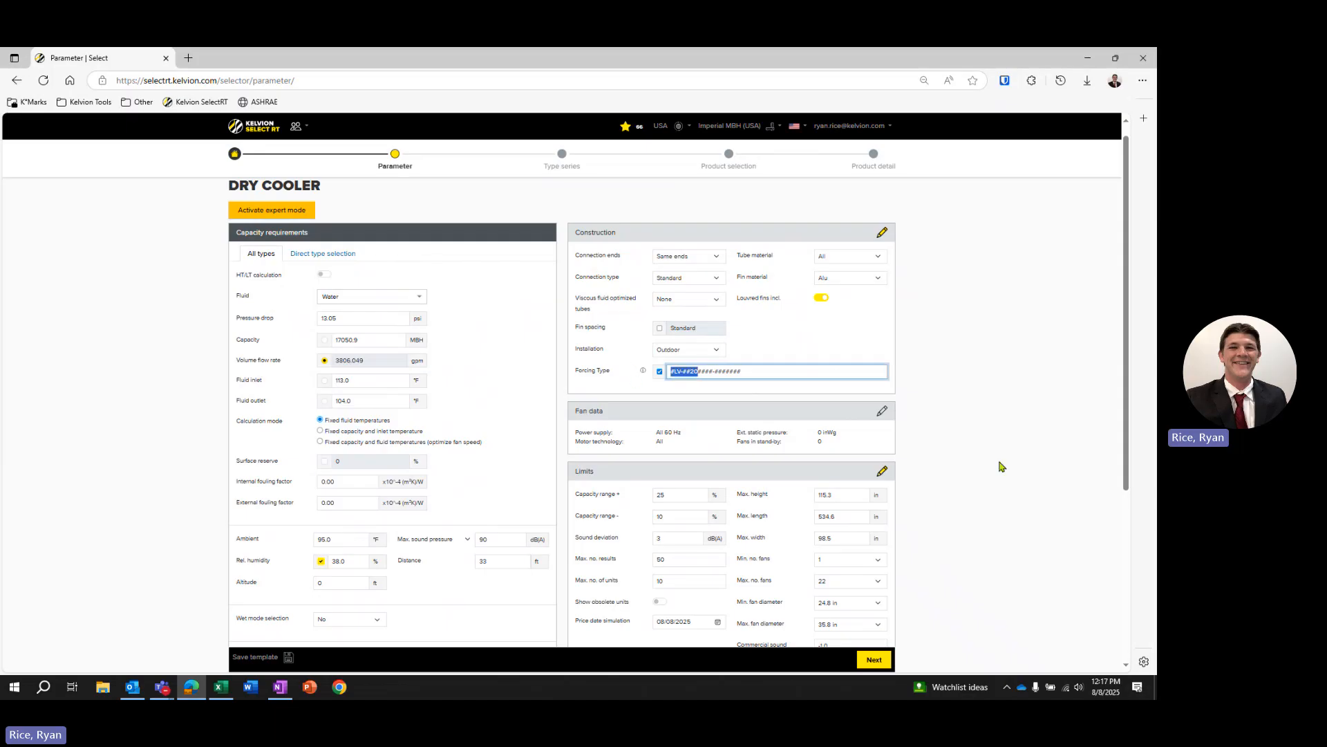
left_click(659, 372)
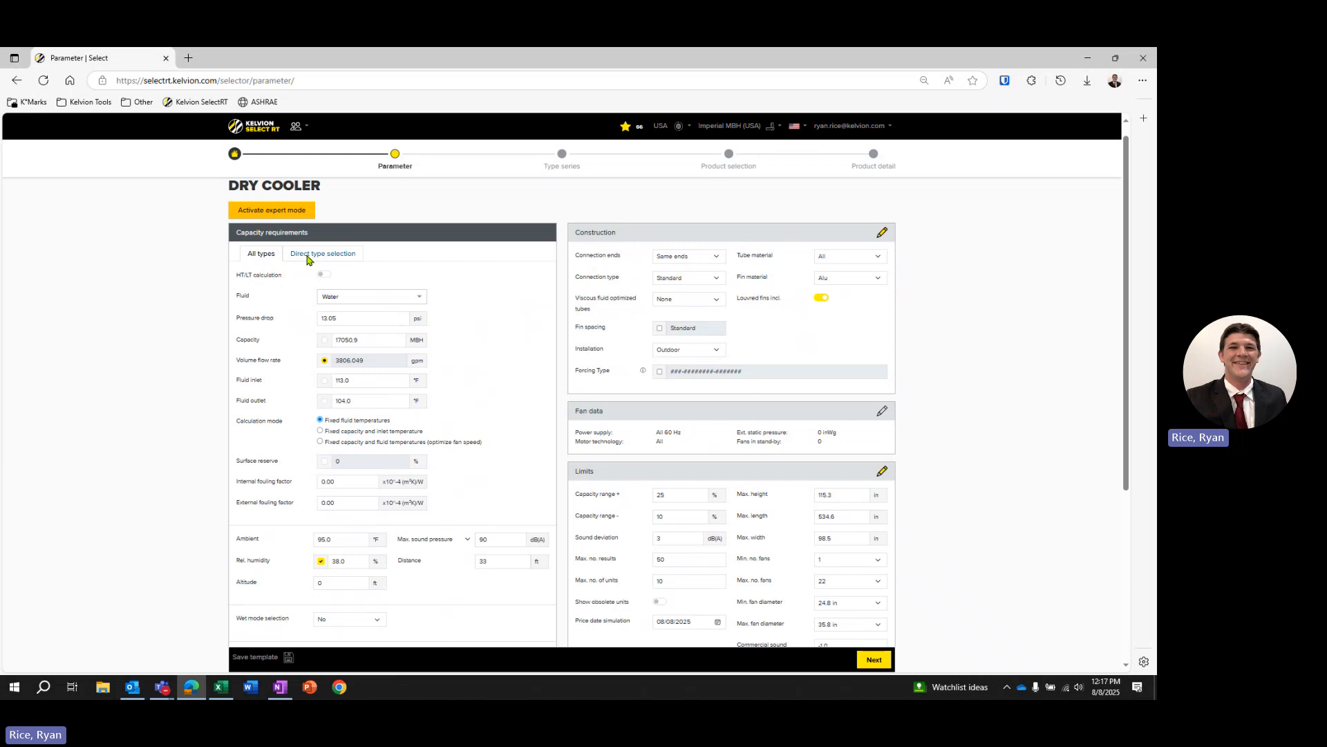
Switch to direct type selection and choose V-Bank construction with the ULV-L type series
left_click(307, 257)
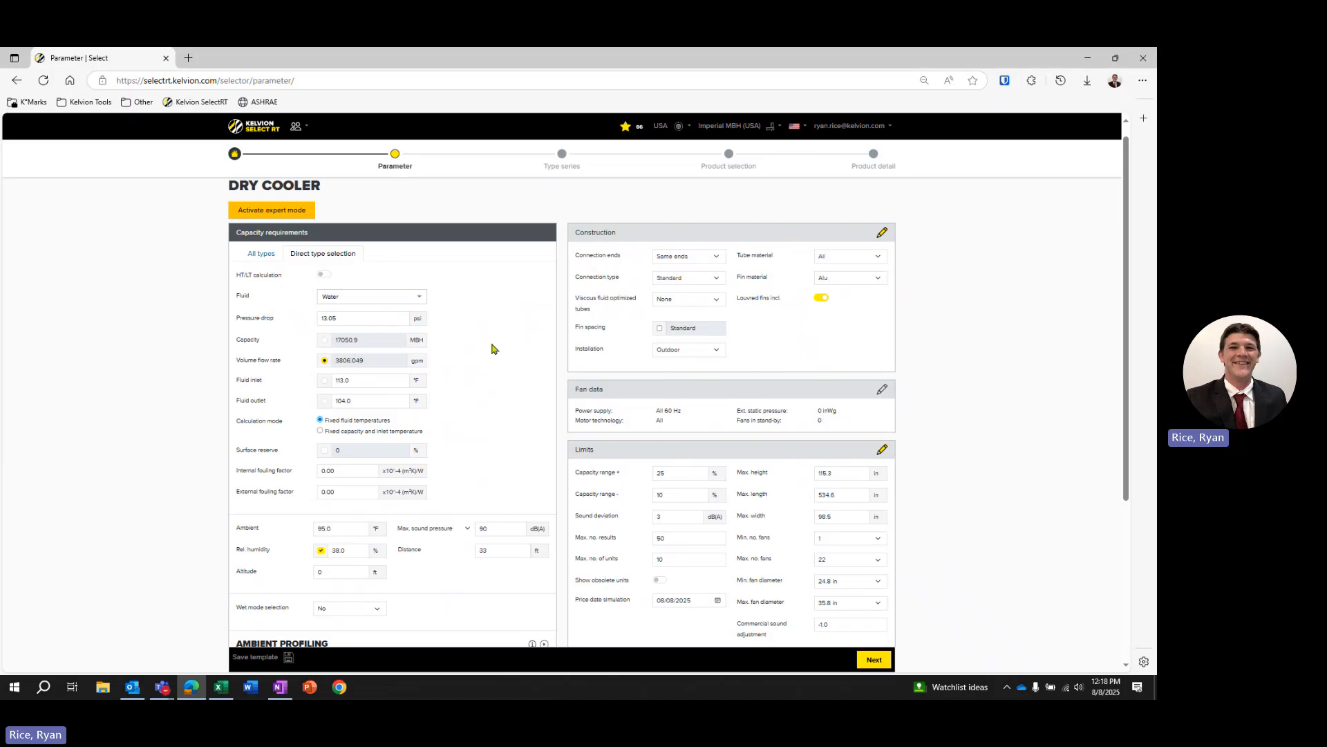
scroll(474, 345, "down", 3)
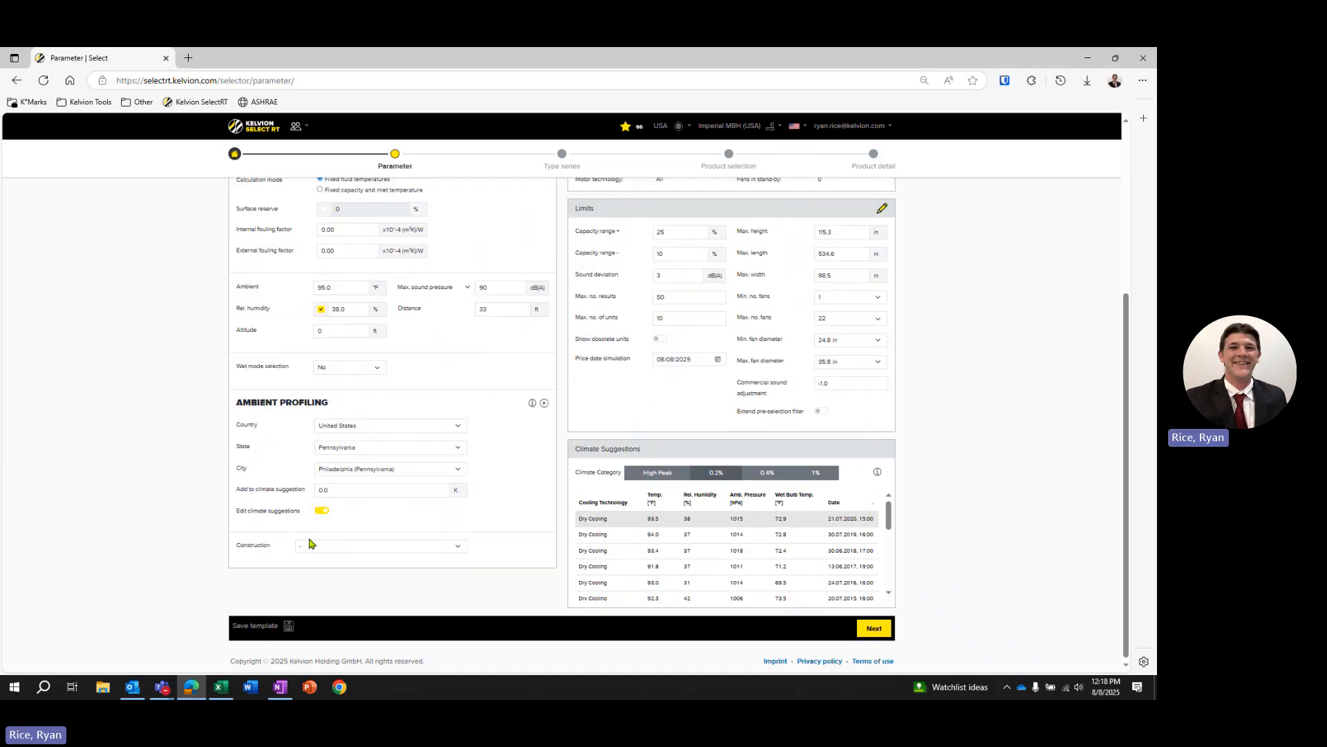
left_click(314, 548)
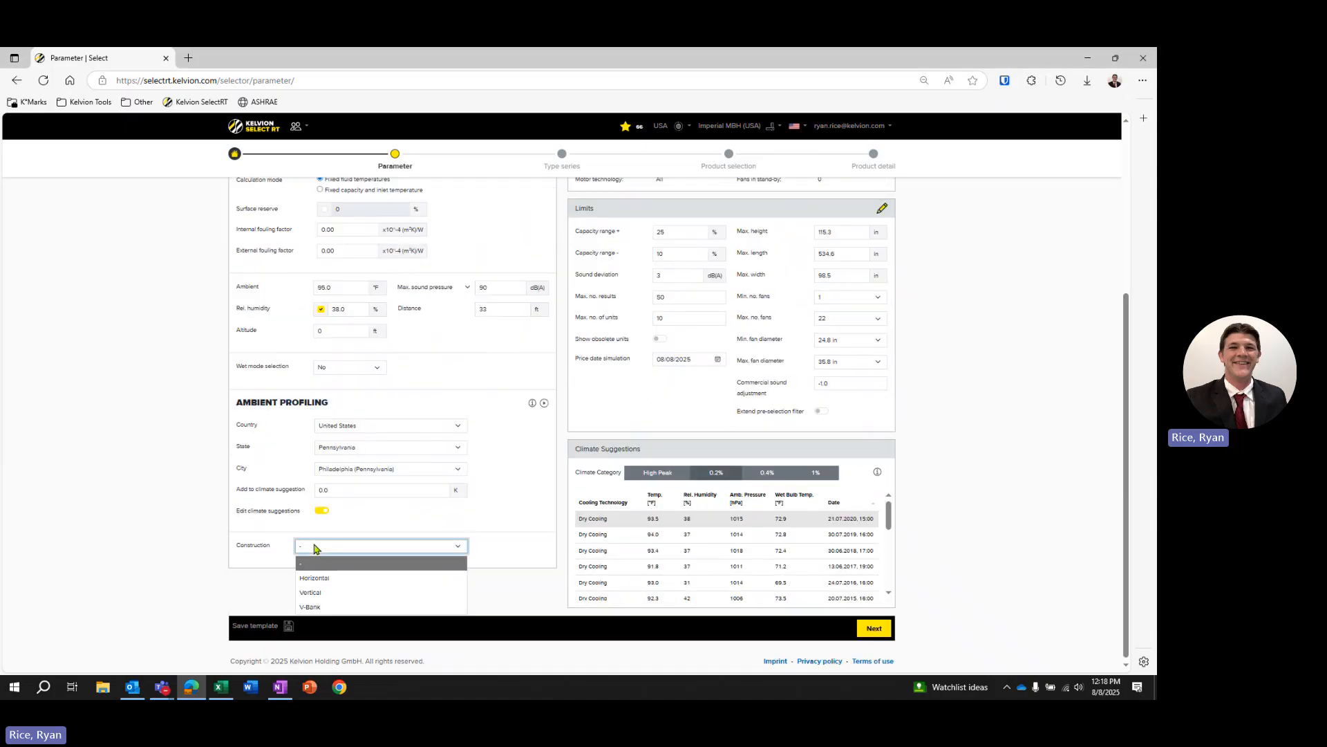
left_click(325, 610)
left_click(320, 567)
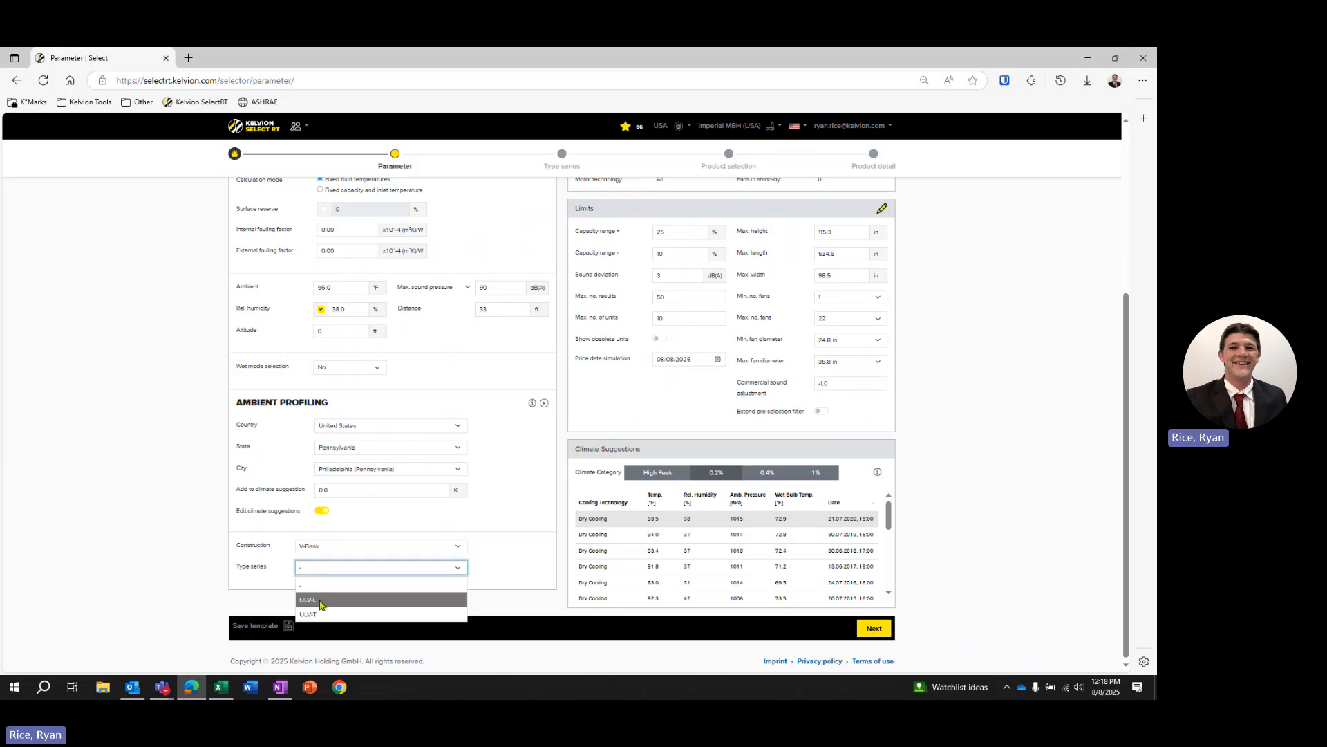
left_click(321, 600)
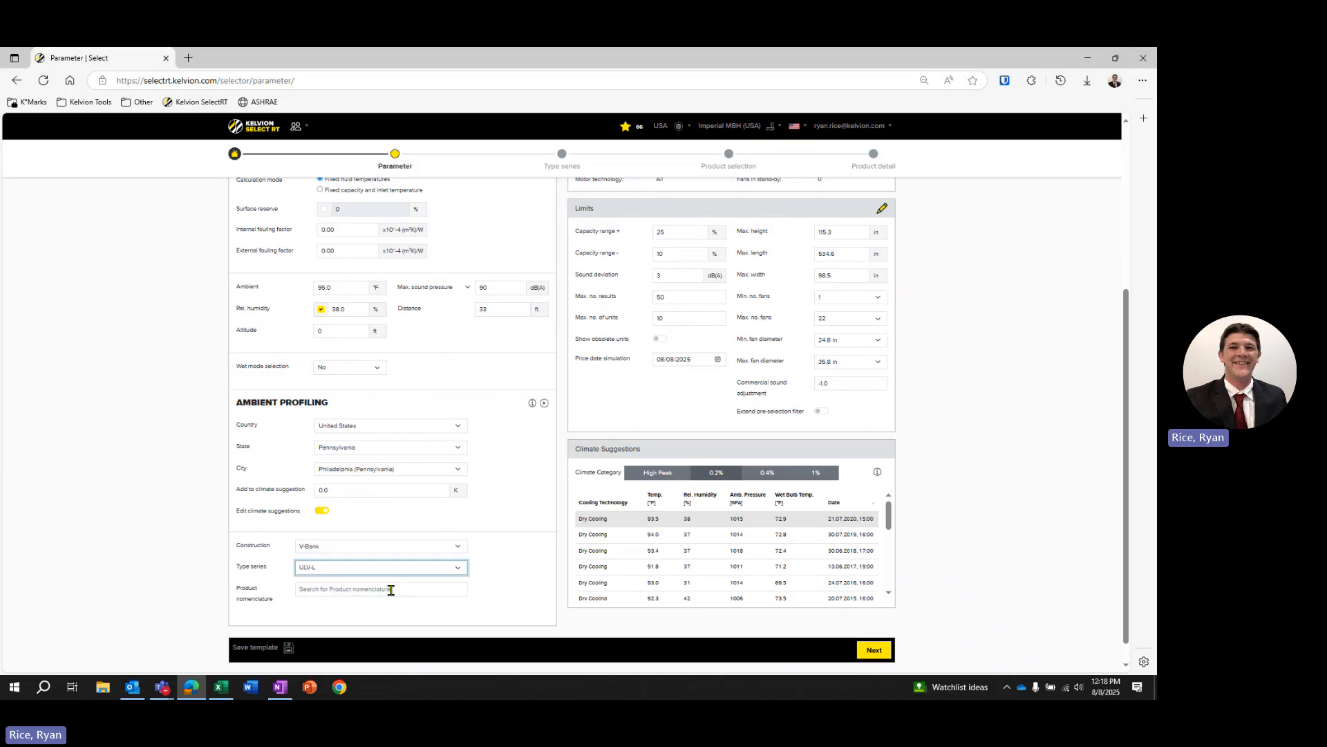
Search the product nomenclature for ULV-LA211 and close the suggestions without picking a model
left_click(390, 588)
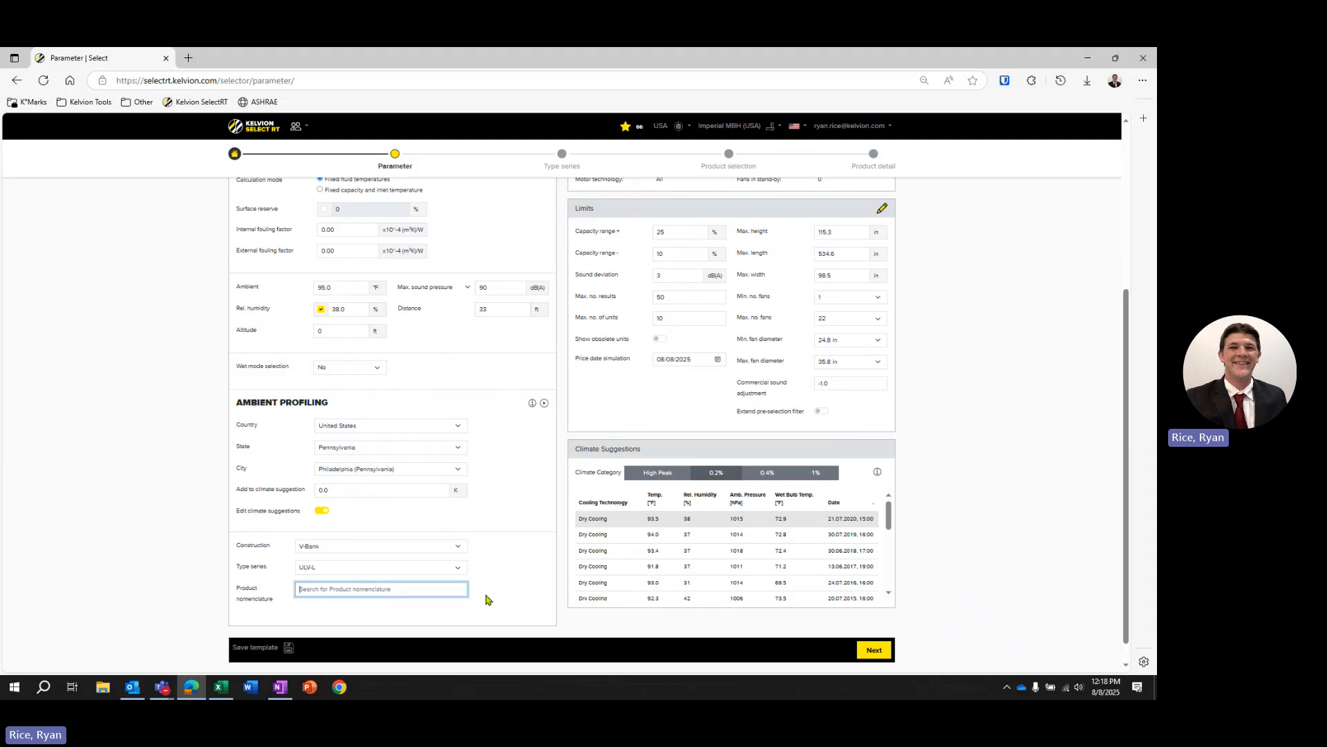
type("ULV-LA")
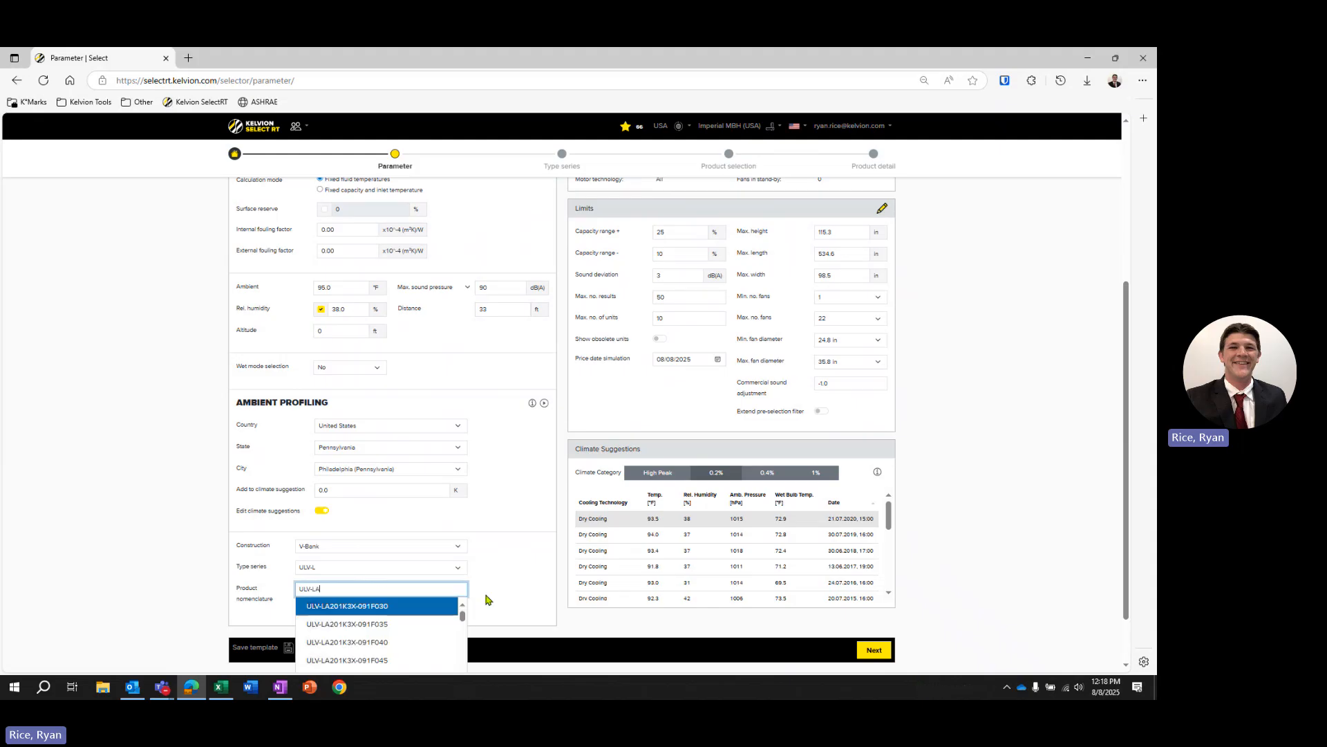
type("211")
scroll(438, 631, "down", 3)
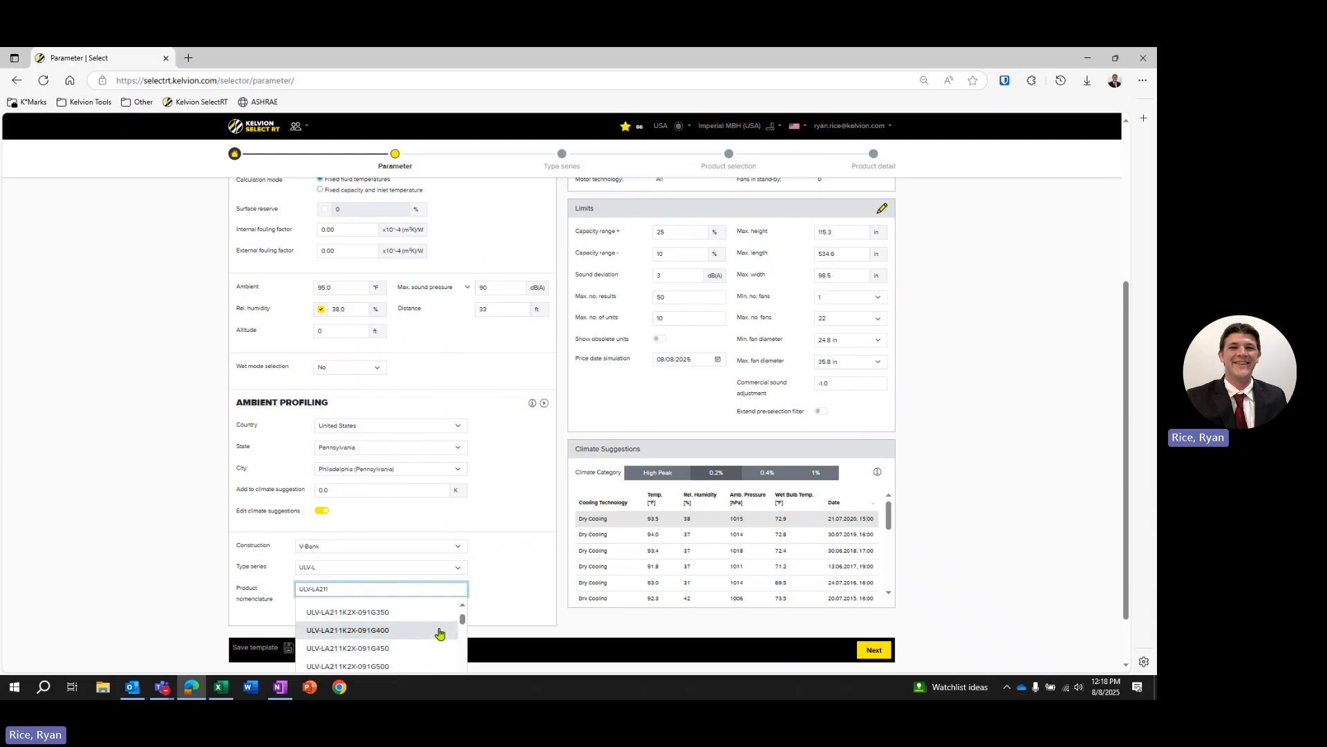
left_click(536, 589)
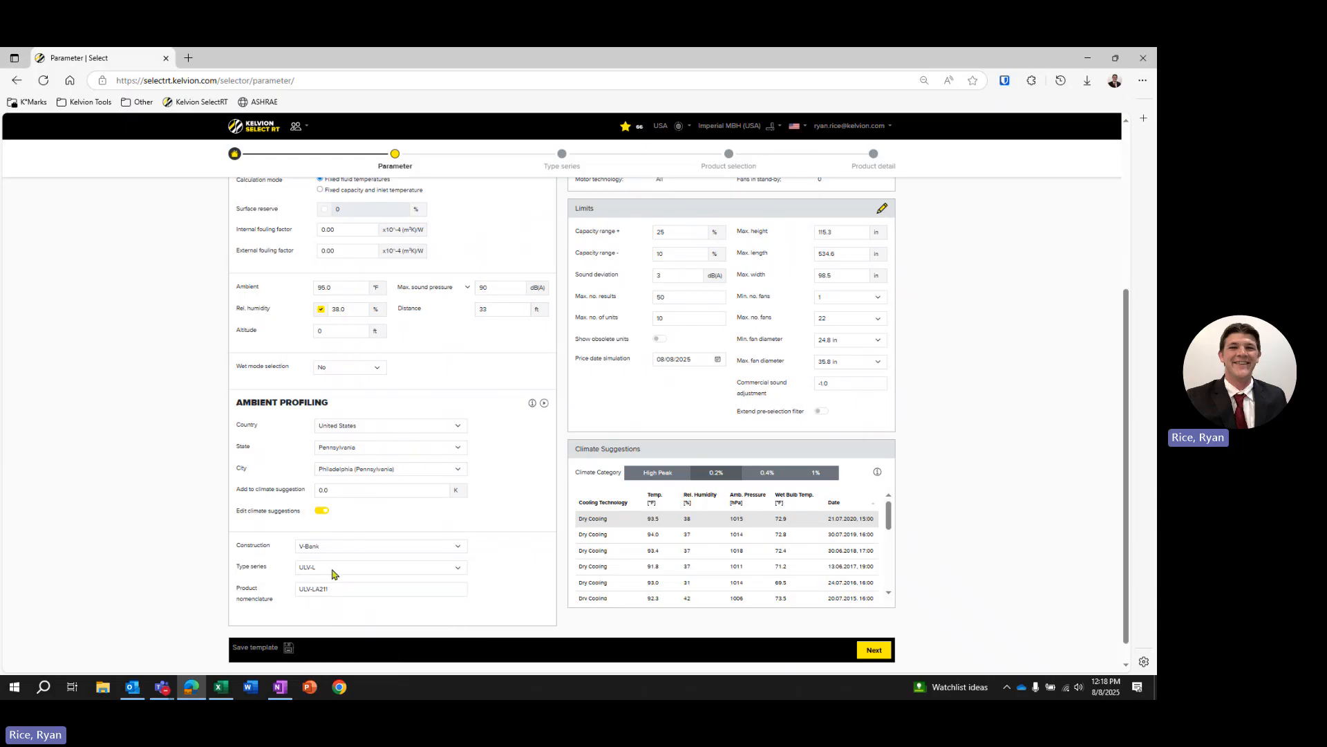
Return the capacity requirements to the selection across all types
scroll(488, 557, "up", 4)
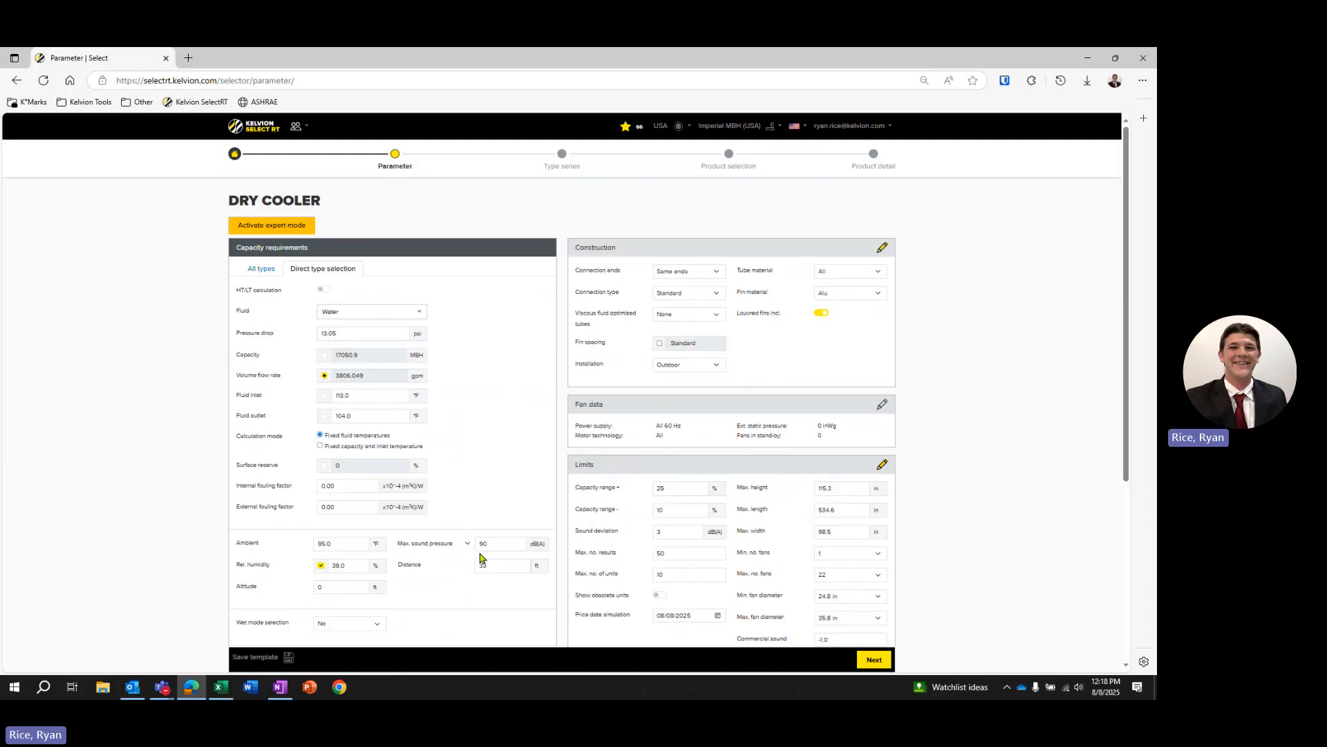
left_click(262, 276)
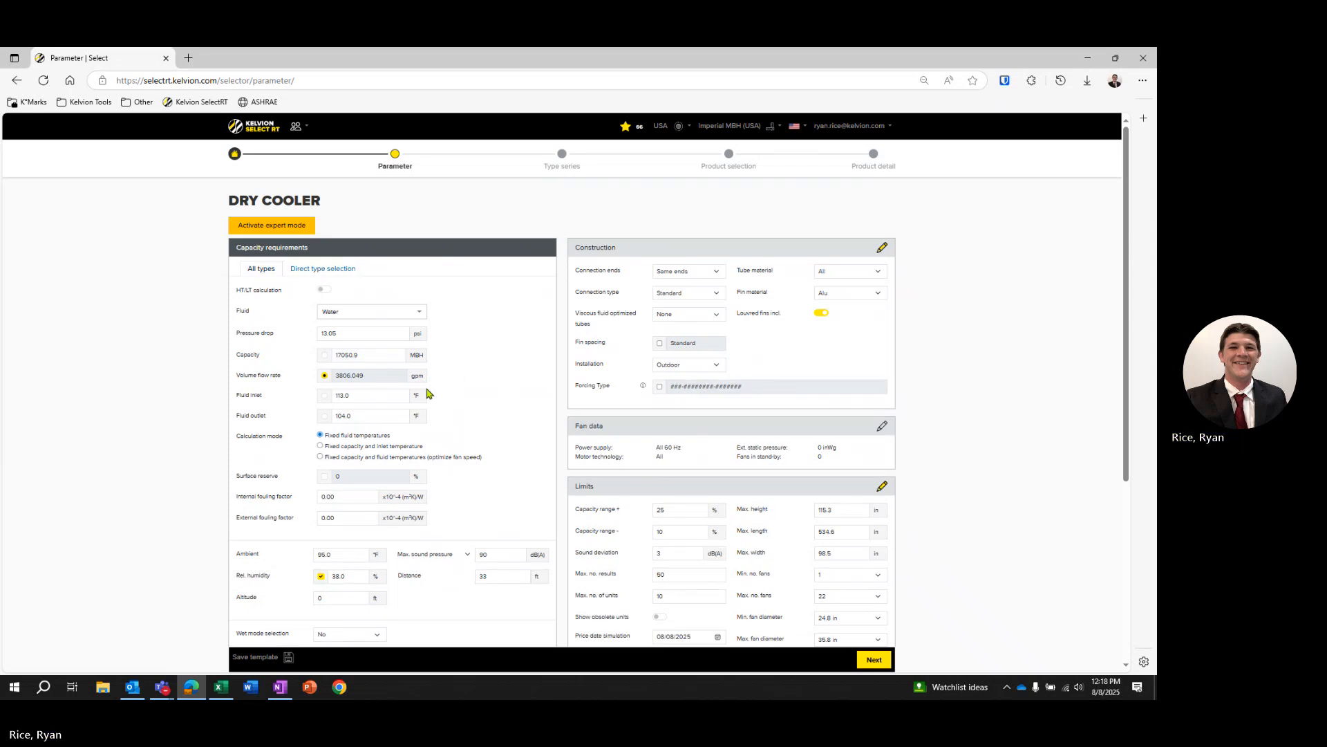
scroll(462, 437, "down", 3)
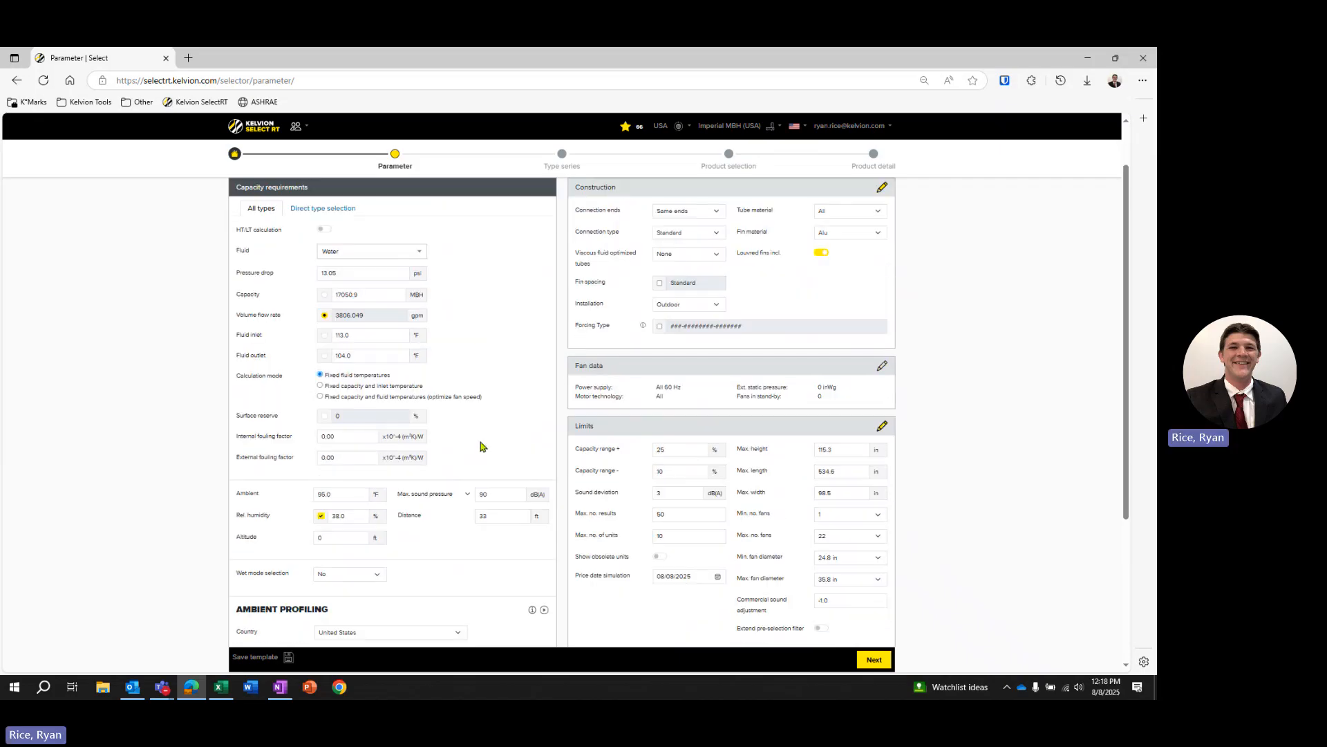
scroll(474, 464, "down", 2)
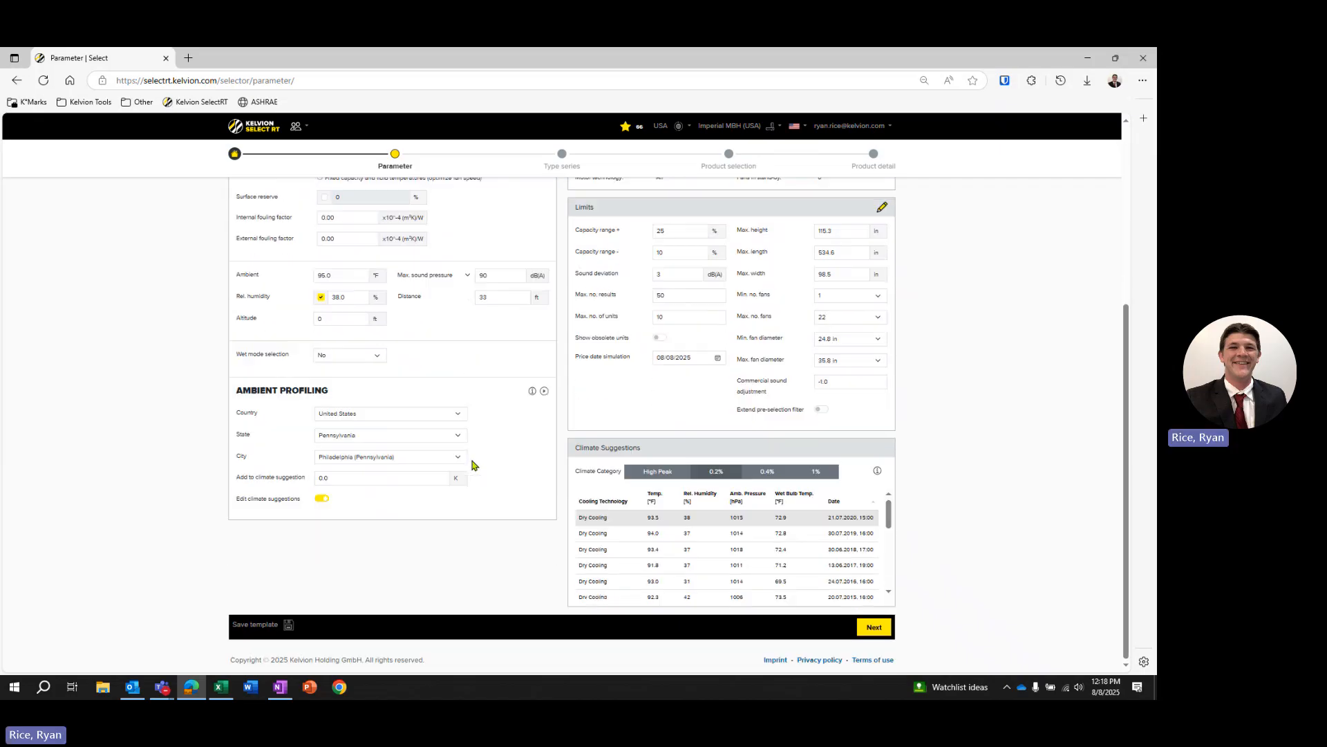
scroll(474, 464, "up", 5)
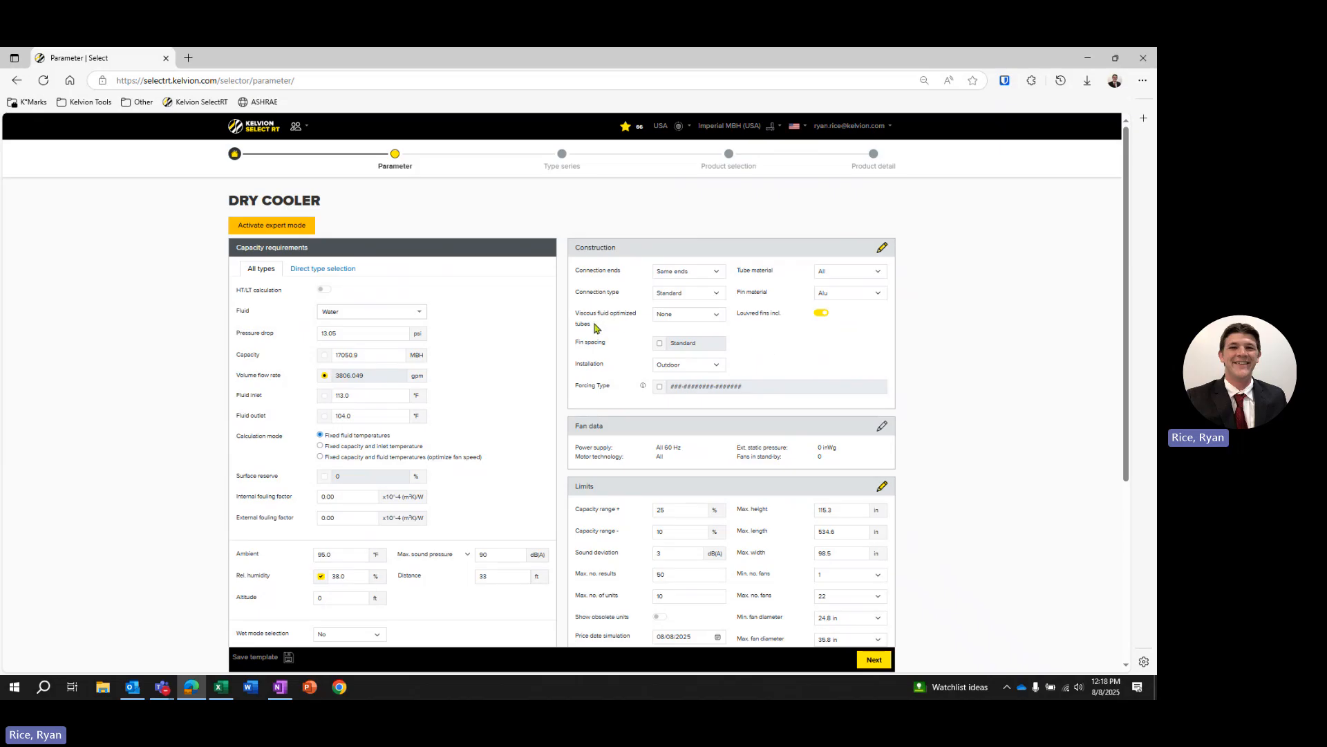
Set the viscous fluid optimized tubes option in the construction settings to 3.2
left_click_drag(596, 328, 576, 311)
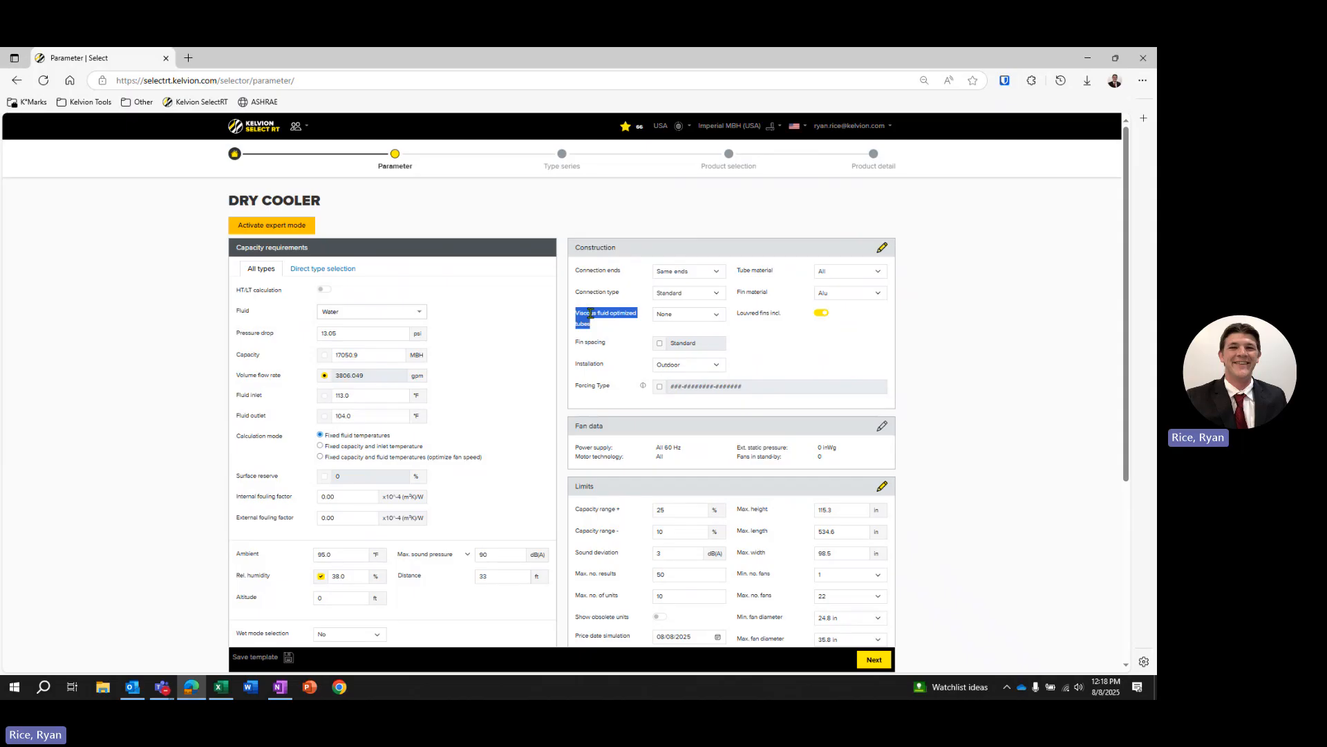
left_click(719, 315)
left_click(690, 351)
left_click(916, 334)
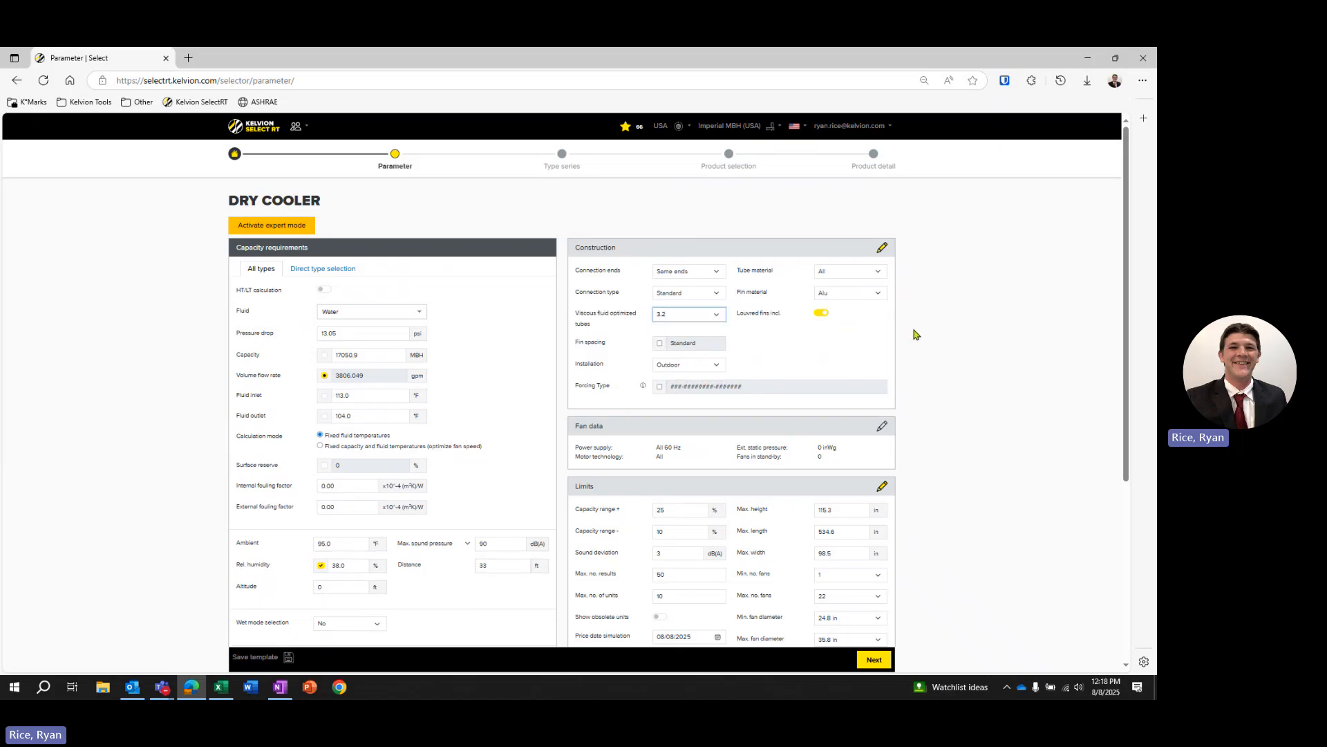
left_click(681, 317)
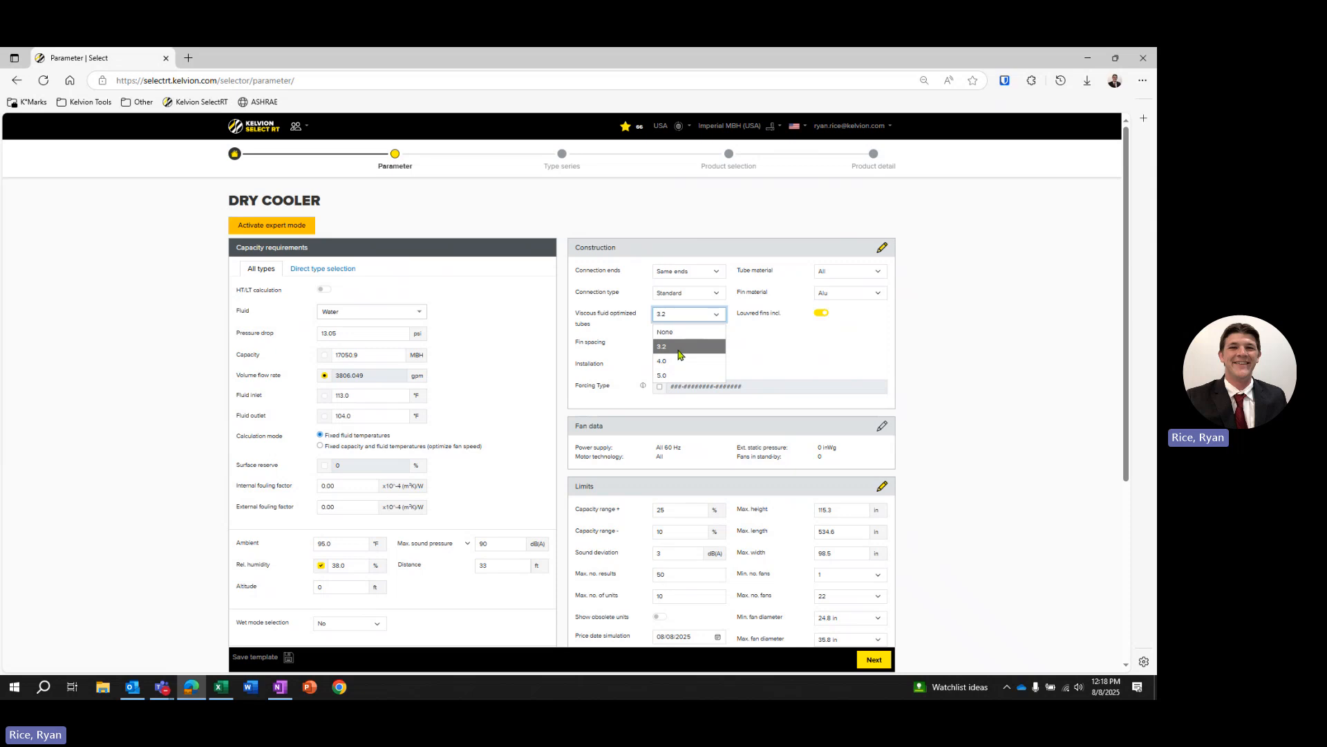
left_click(679, 348)
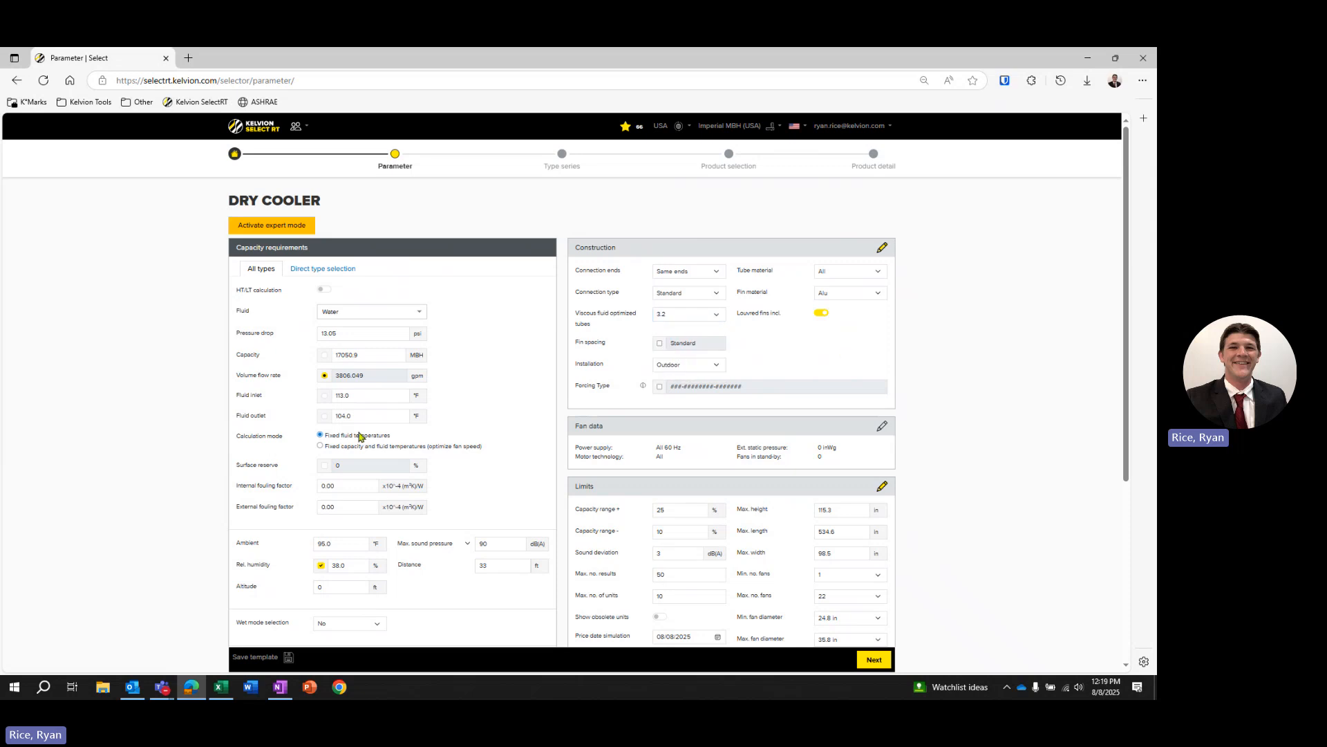
Set the viscous fluid optimized tubes option in the construction settings to None
scroll(357, 437, "down", 5)
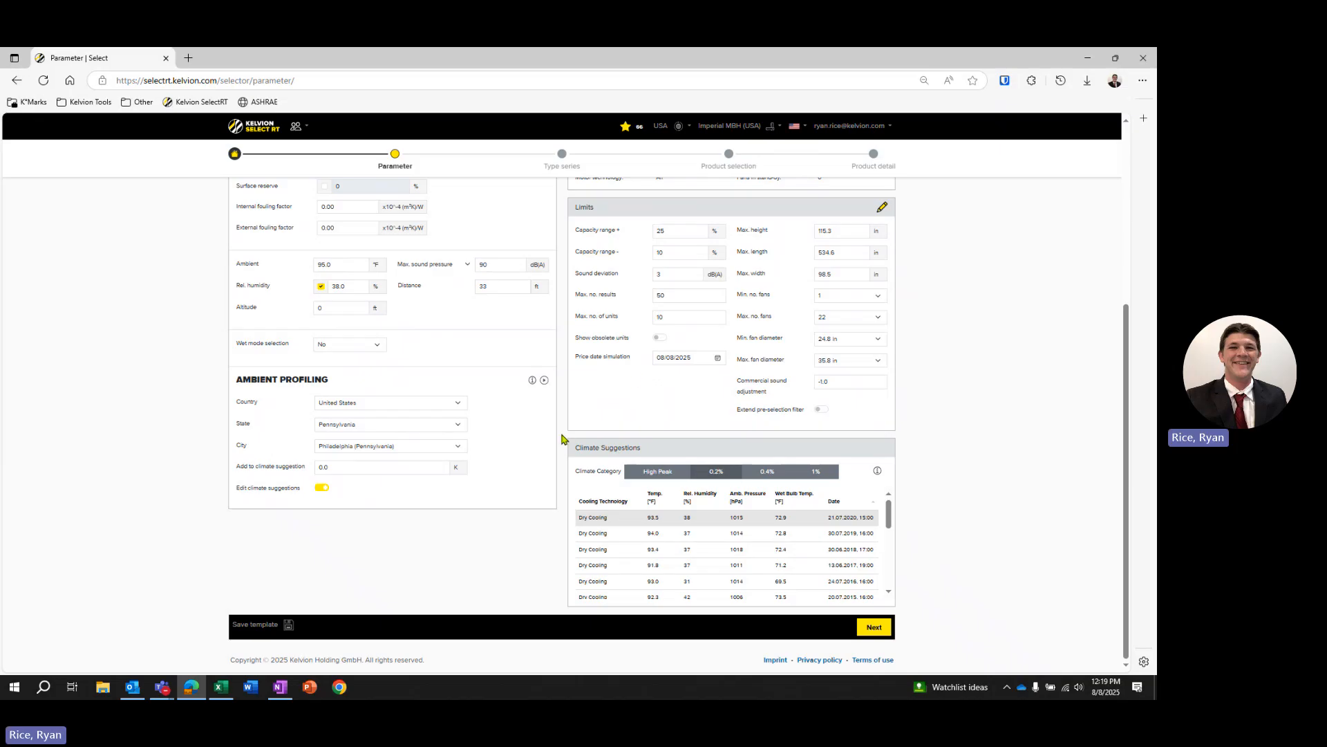
scroll(562, 437, "up", 5)
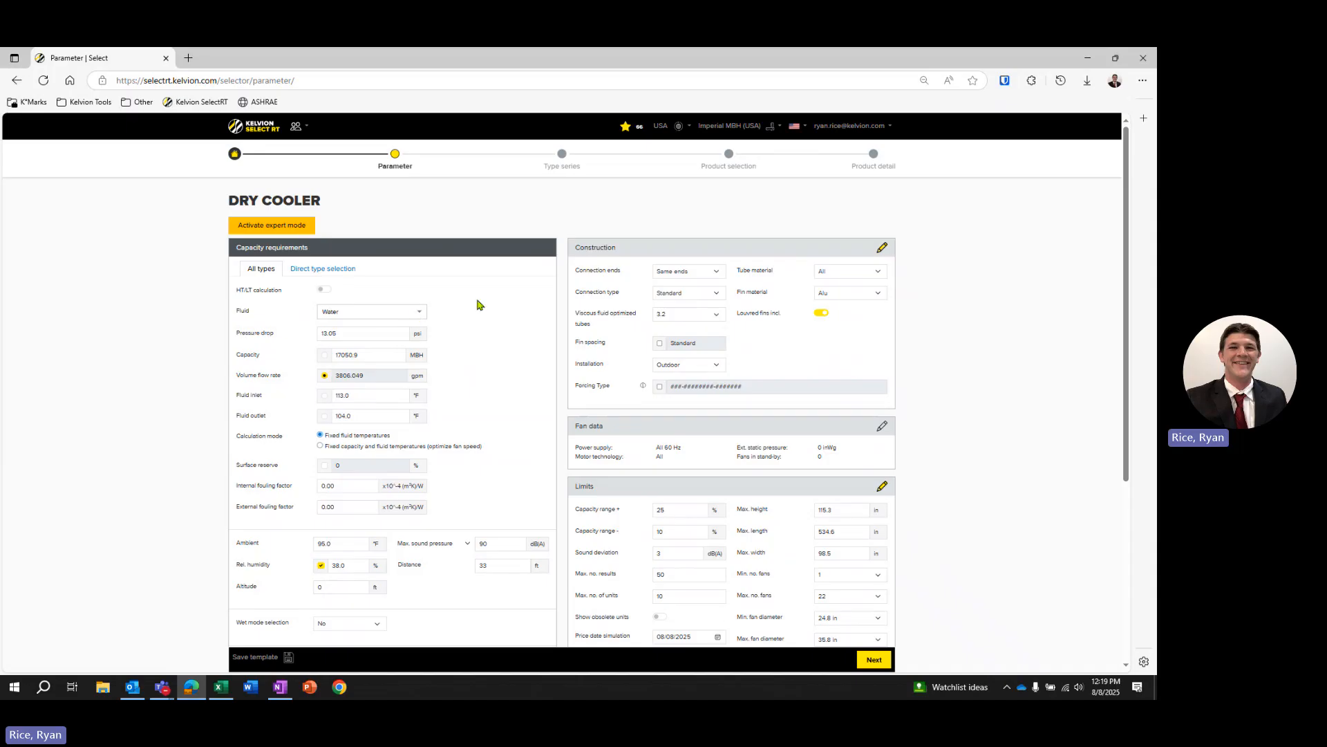
left_click(678, 322)
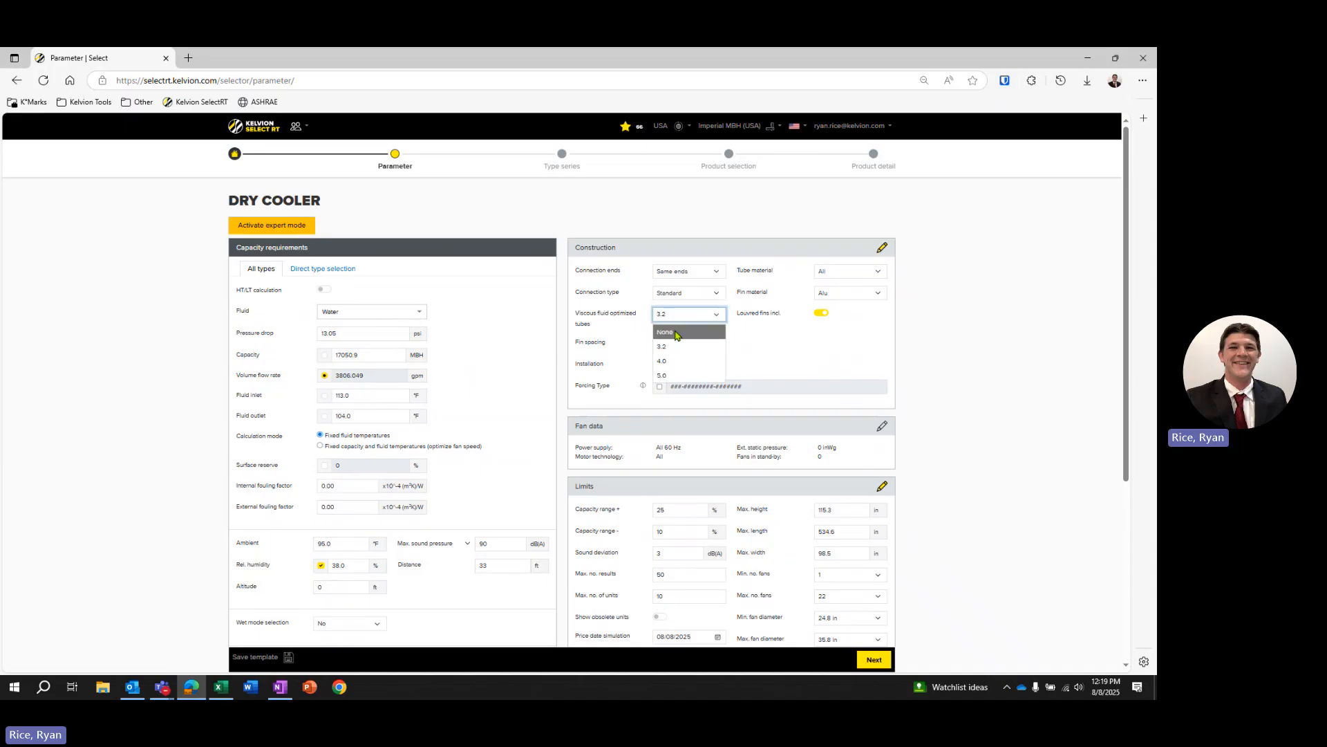
left_click(669, 333)
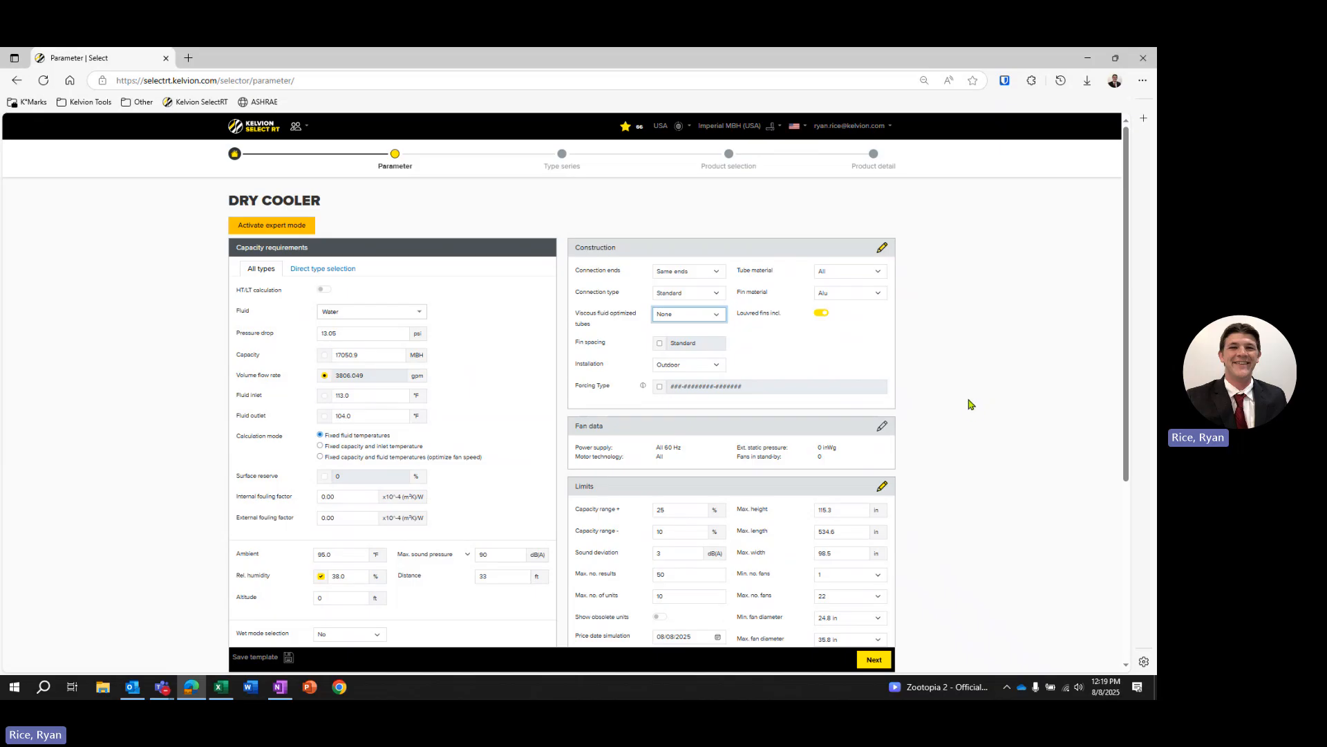
Submit the dry cooler parameters and calculate matching units with only the V-Bank type series selected
scroll(968, 415, "down", 4)
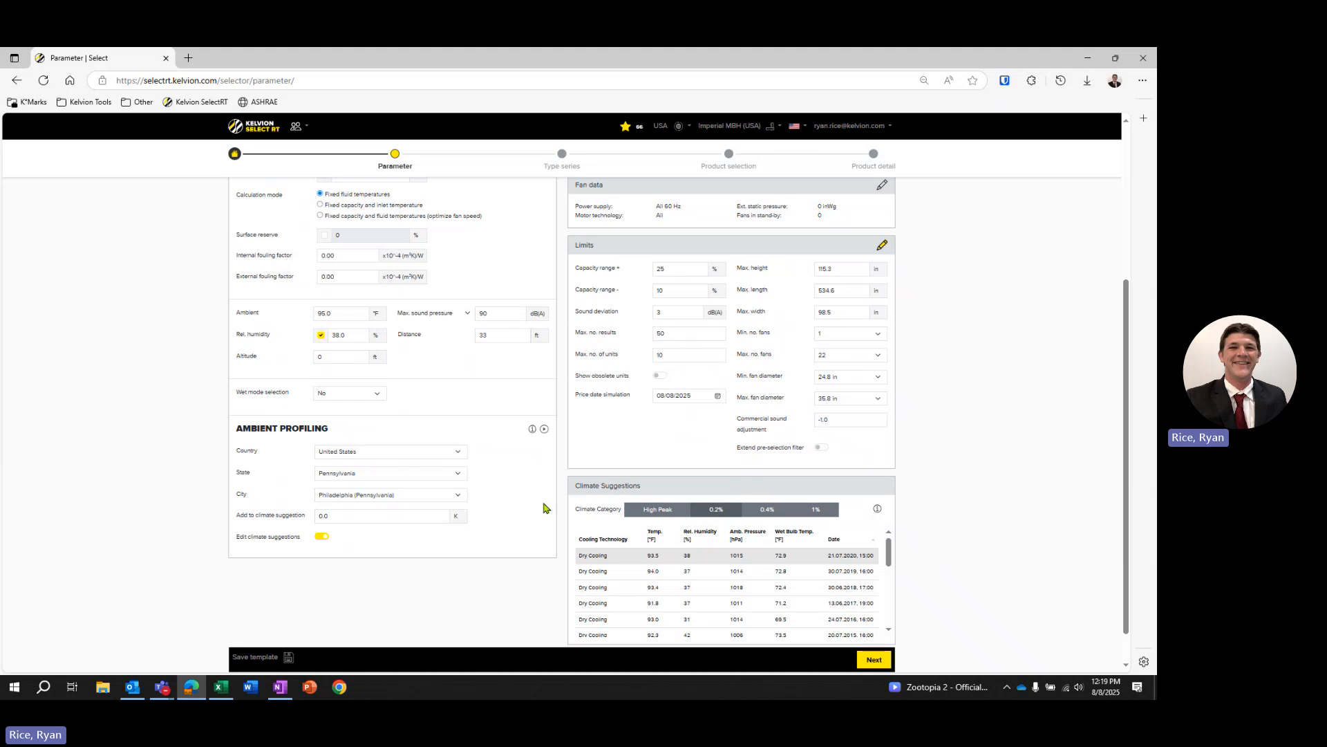
scroll(440, 408, "up", 2)
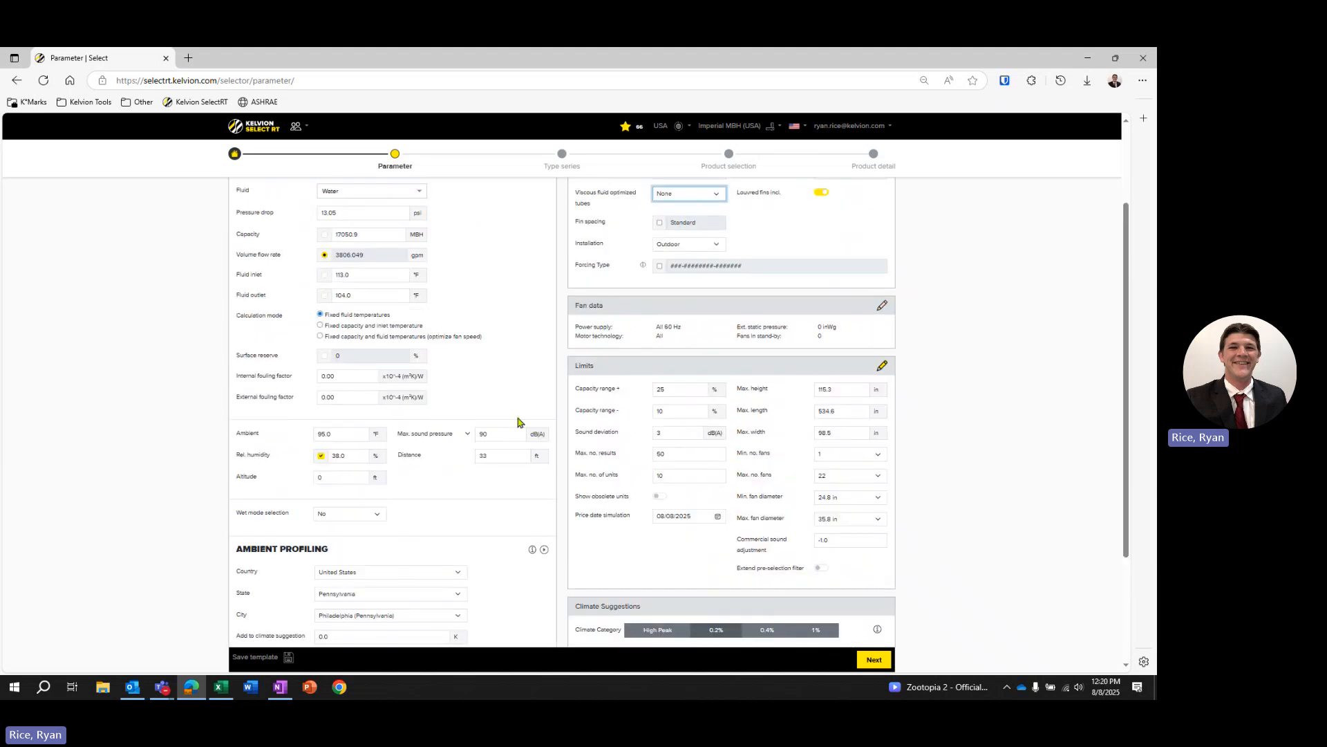
scroll(520, 424, "up", 1)
left_click(873, 660)
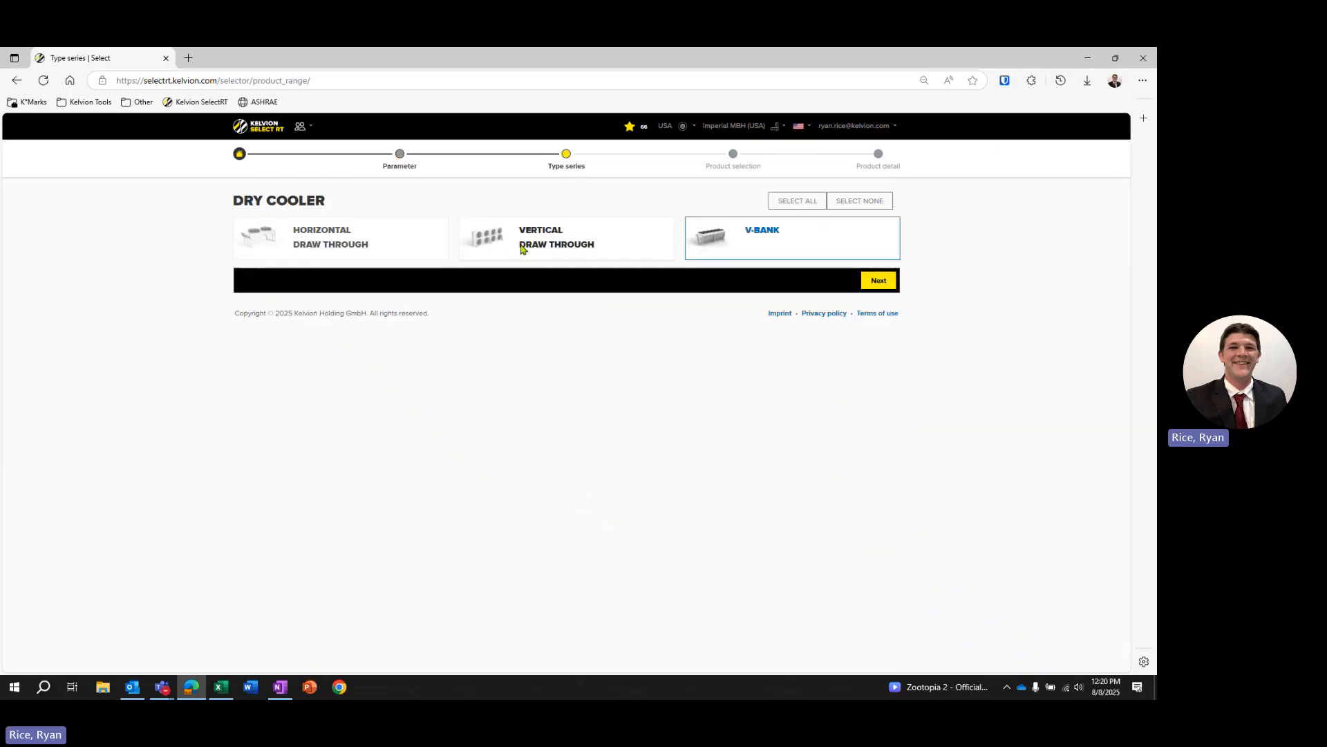
left_click(872, 281)
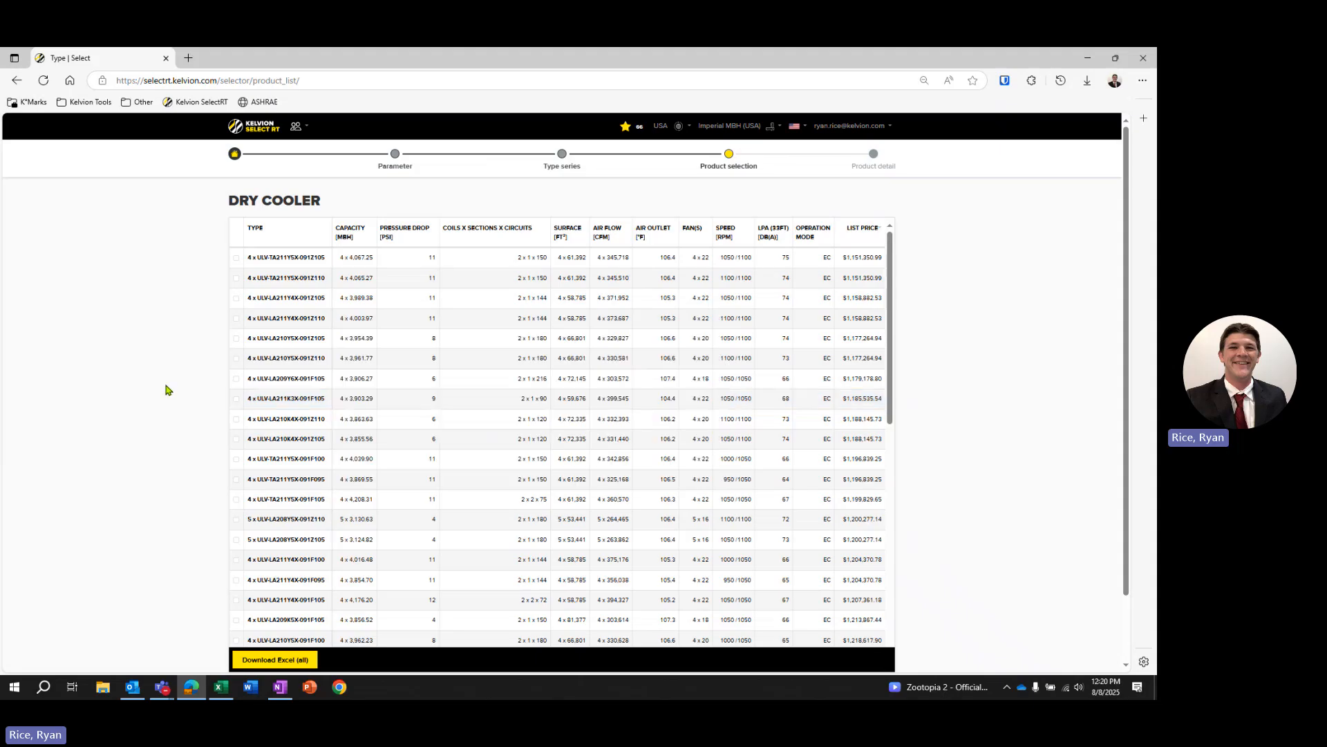
Review the list of matching dry coolers and open the product details of the 4 x ULV-TA211Y5X-091Z105 selection
mouse_move(280, 269)
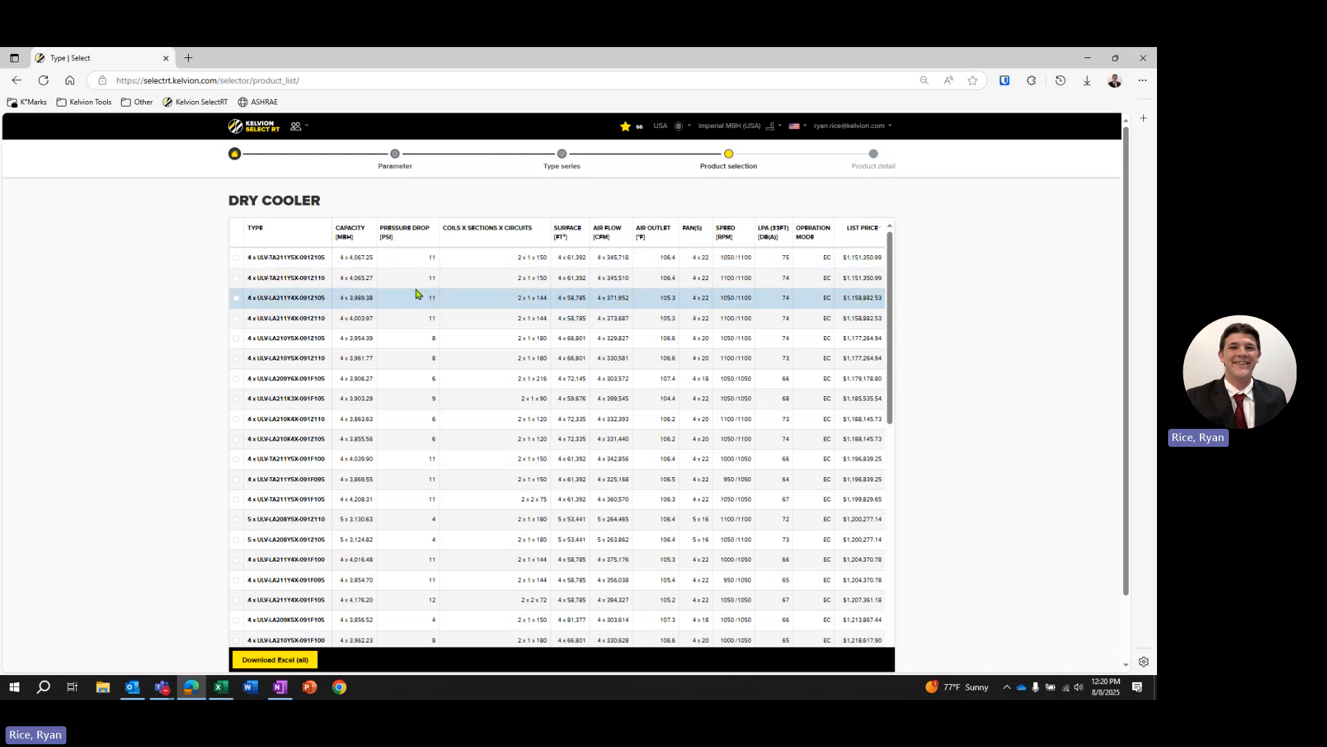
scroll(643, 474, "down", 6)
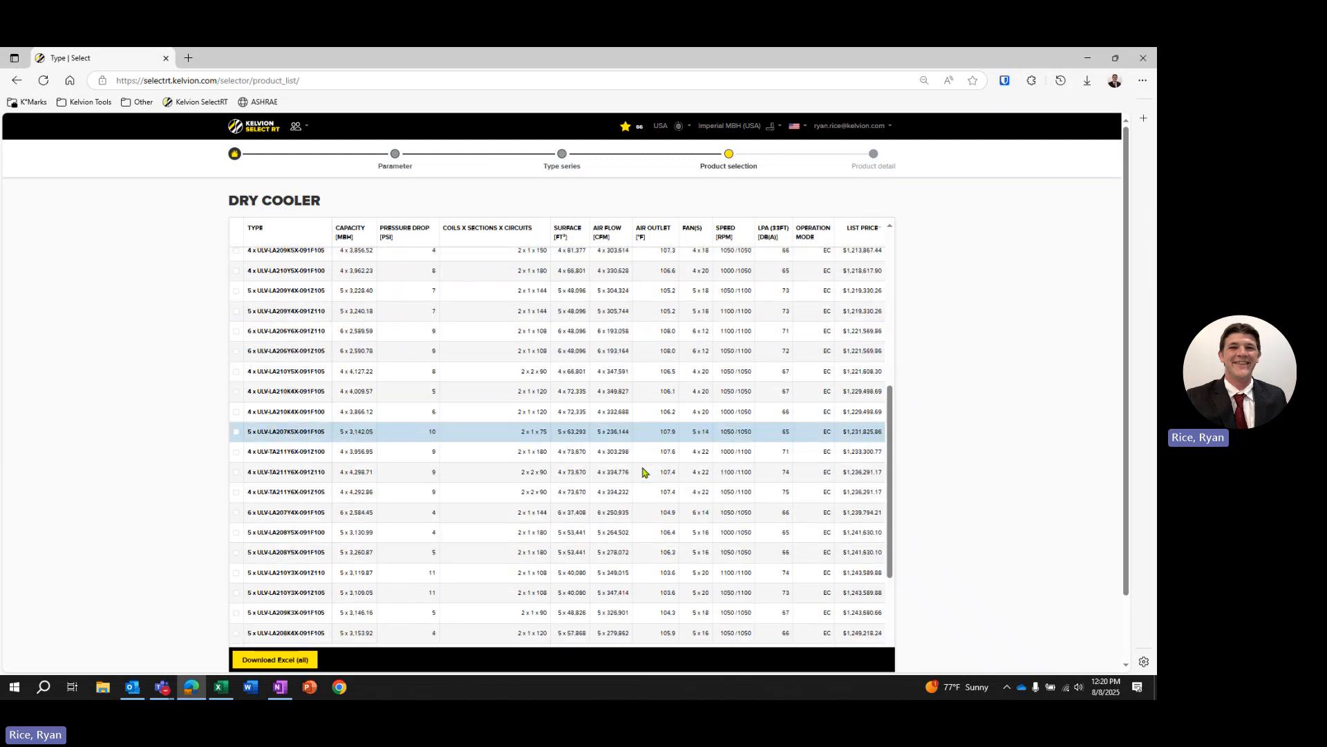
mouse_move(289, 550)
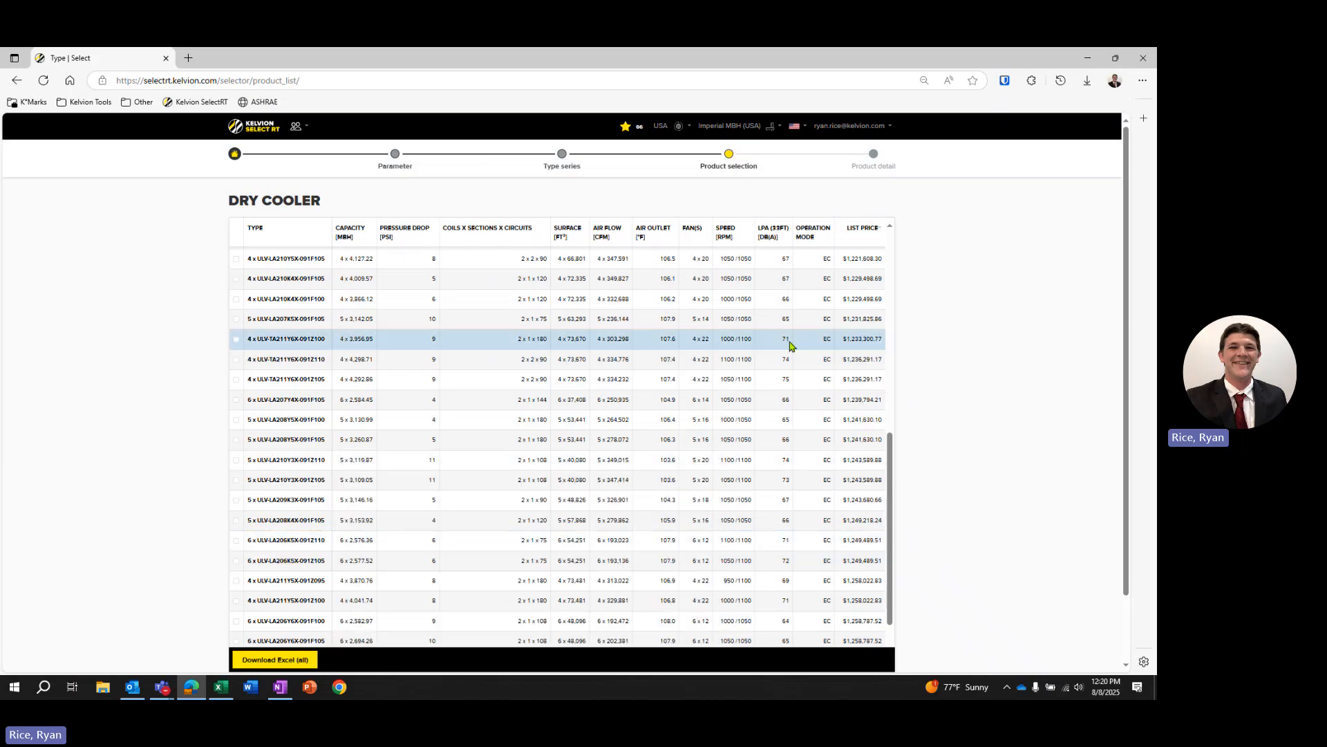
scroll(851, 507, "up", 10)
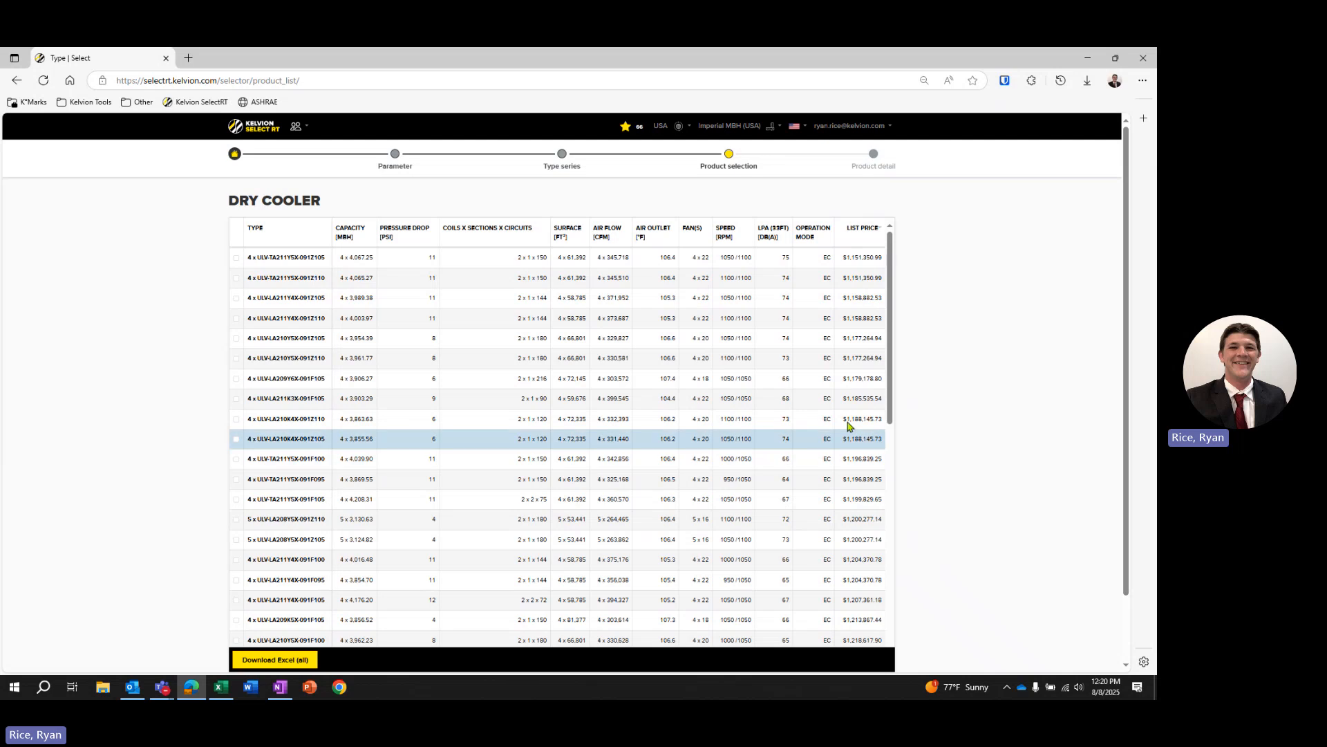
left_click(290, 268)
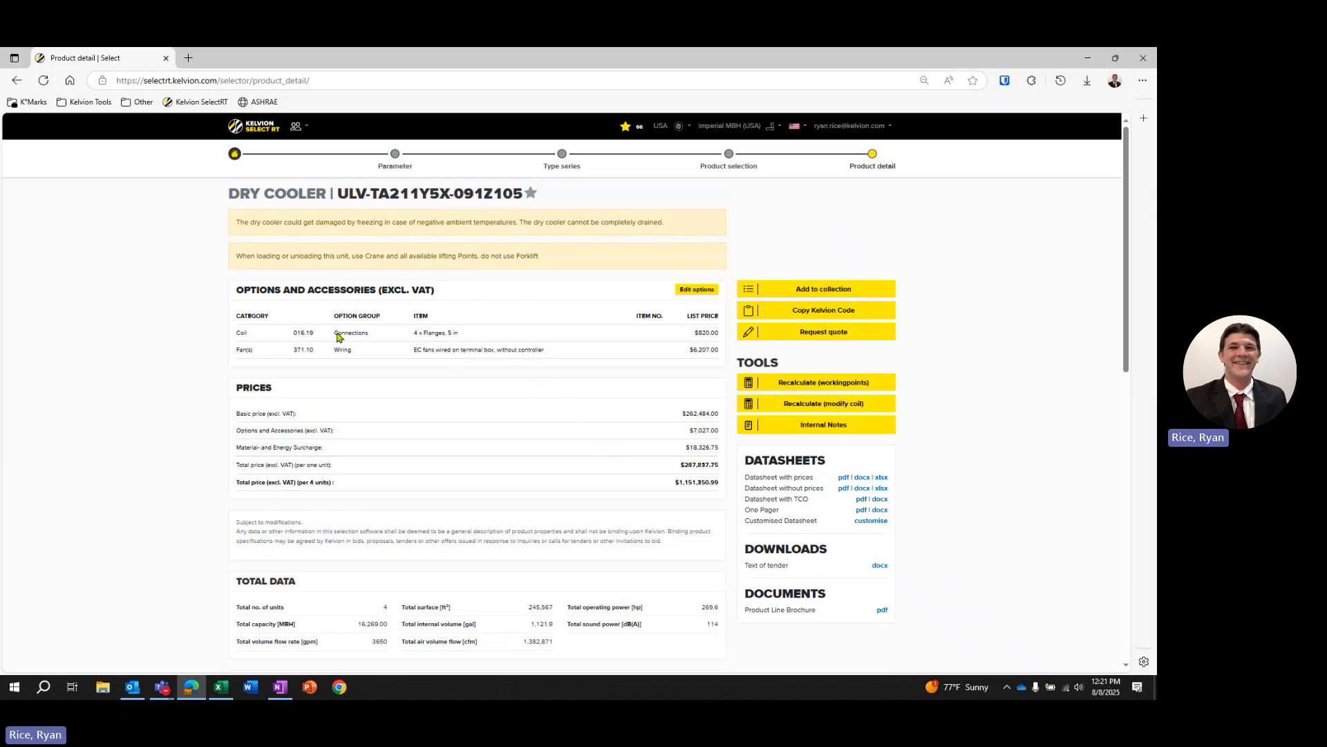
Examine the unit's prices, total and basic data, materials and dimension drawings on the product detail page
left_click_drag(236, 385, 484, 473)
left_click(484, 473)
scroll(482, 420, "down", 1)
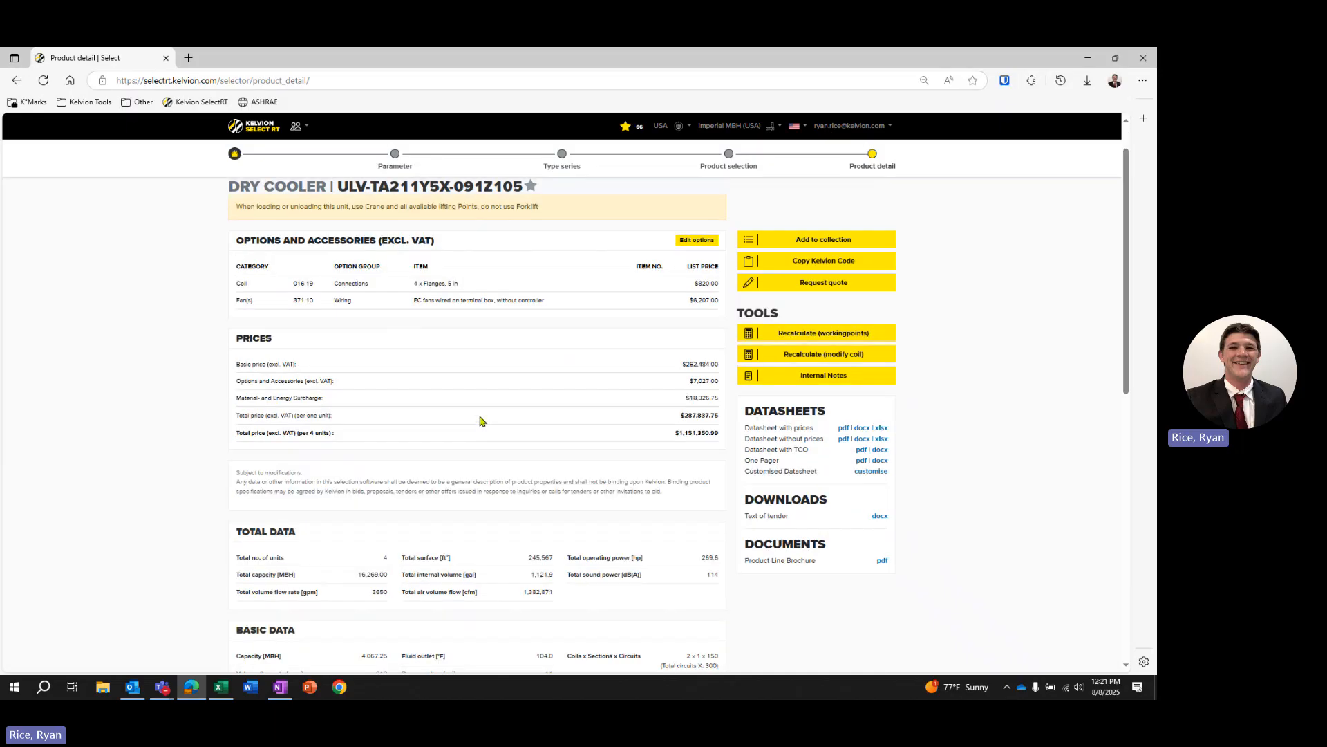
scroll(482, 420, "down", 3)
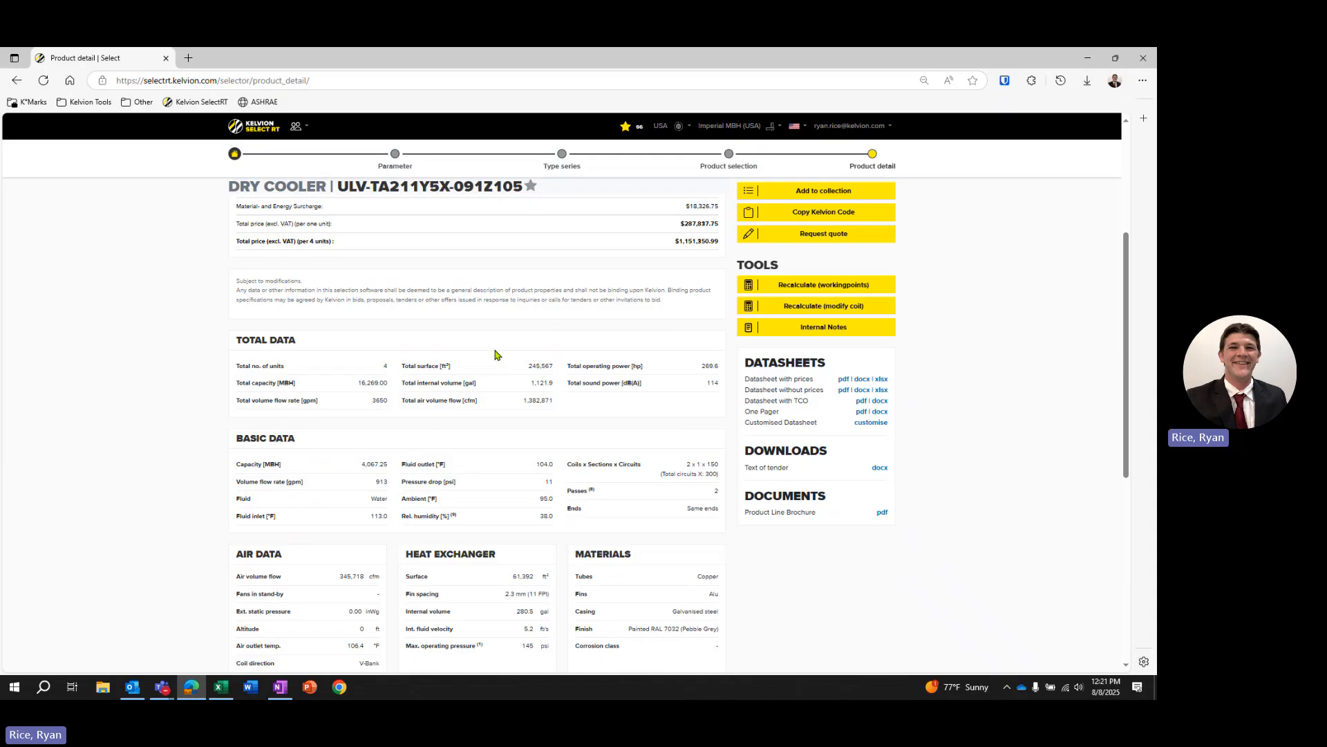
scroll(407, 396, "down", 6)
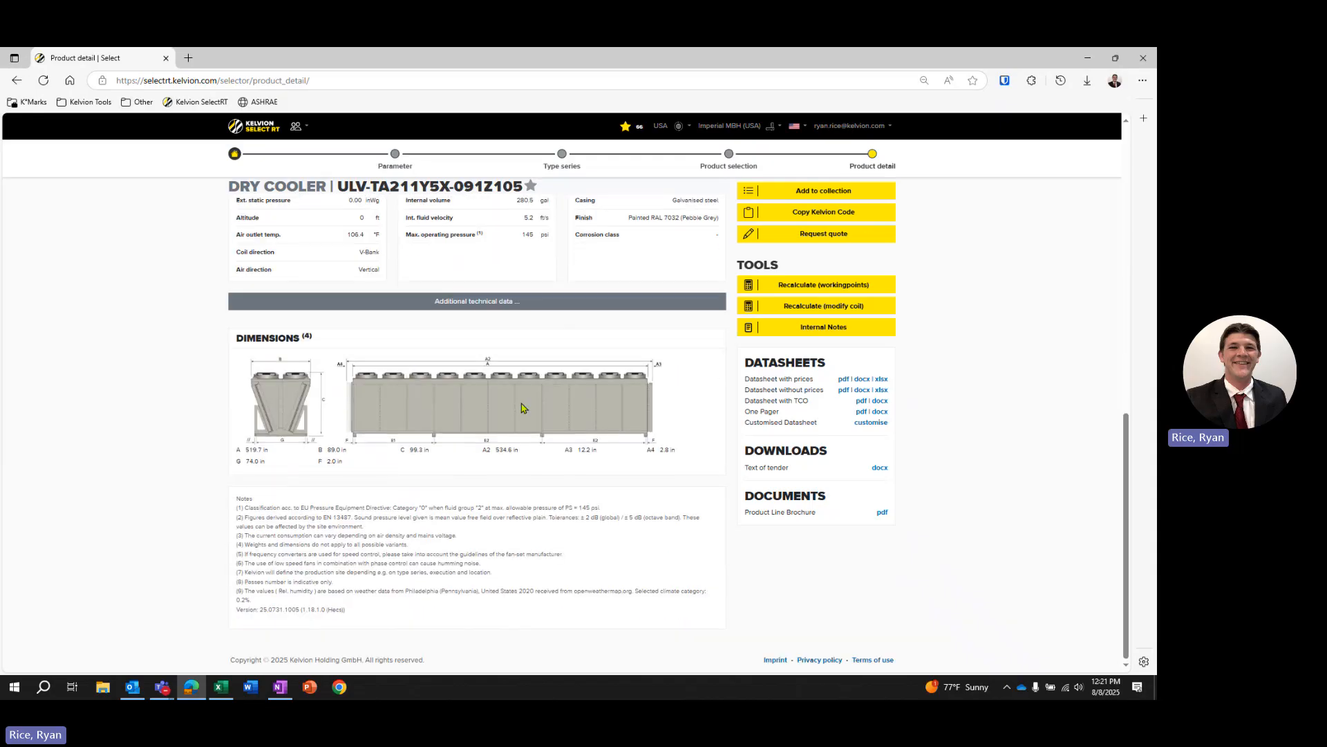
scroll(522, 410, "up", 7)
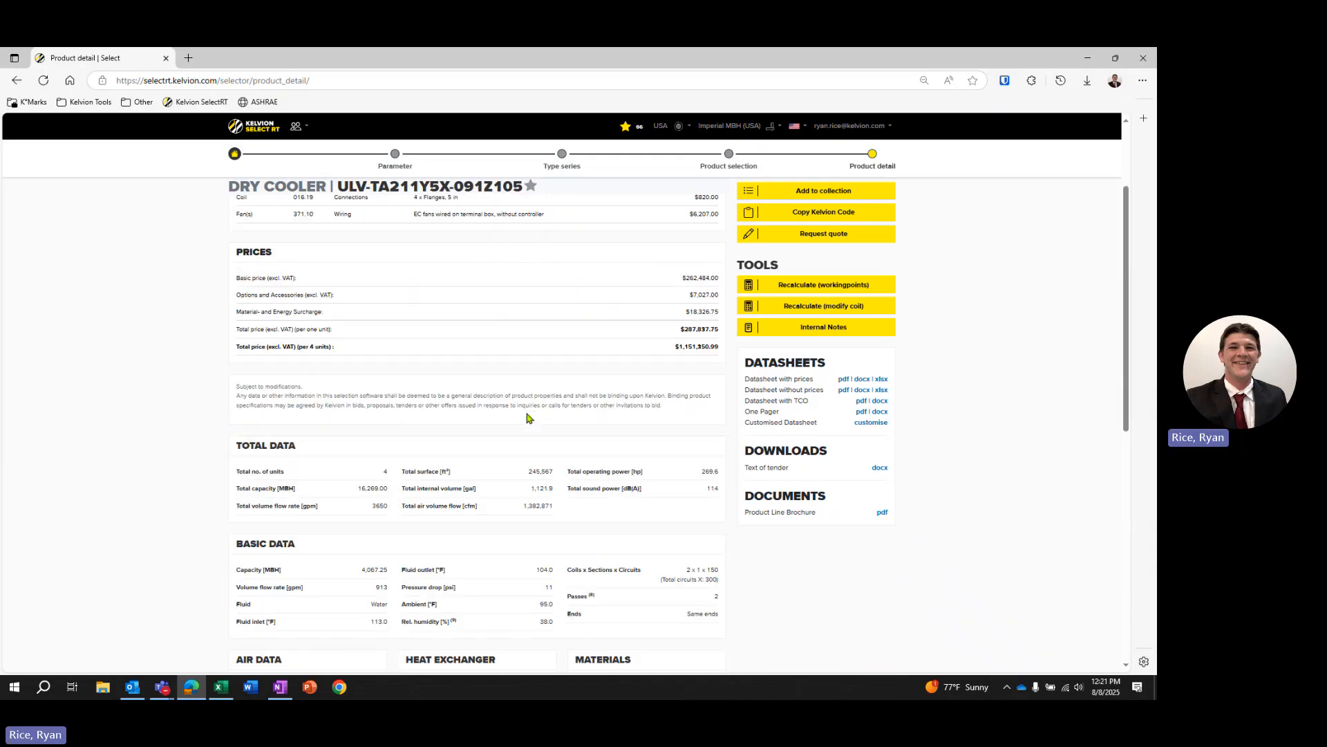
scroll(525, 417, "up", 2)
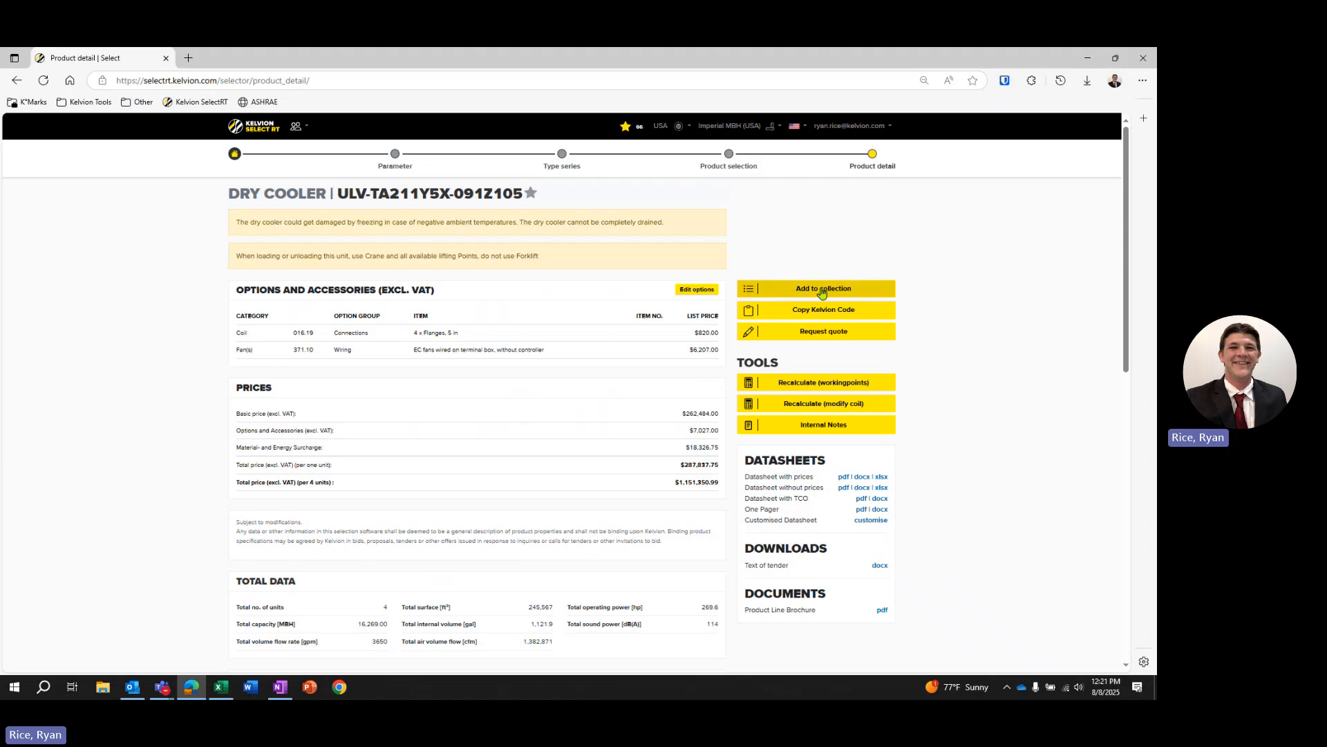
Save the ULV-TA211Y5X-091Z105 selection as a Kelvion Code and check its entry among the saved codes
left_click(531, 194)
left_click(625, 128)
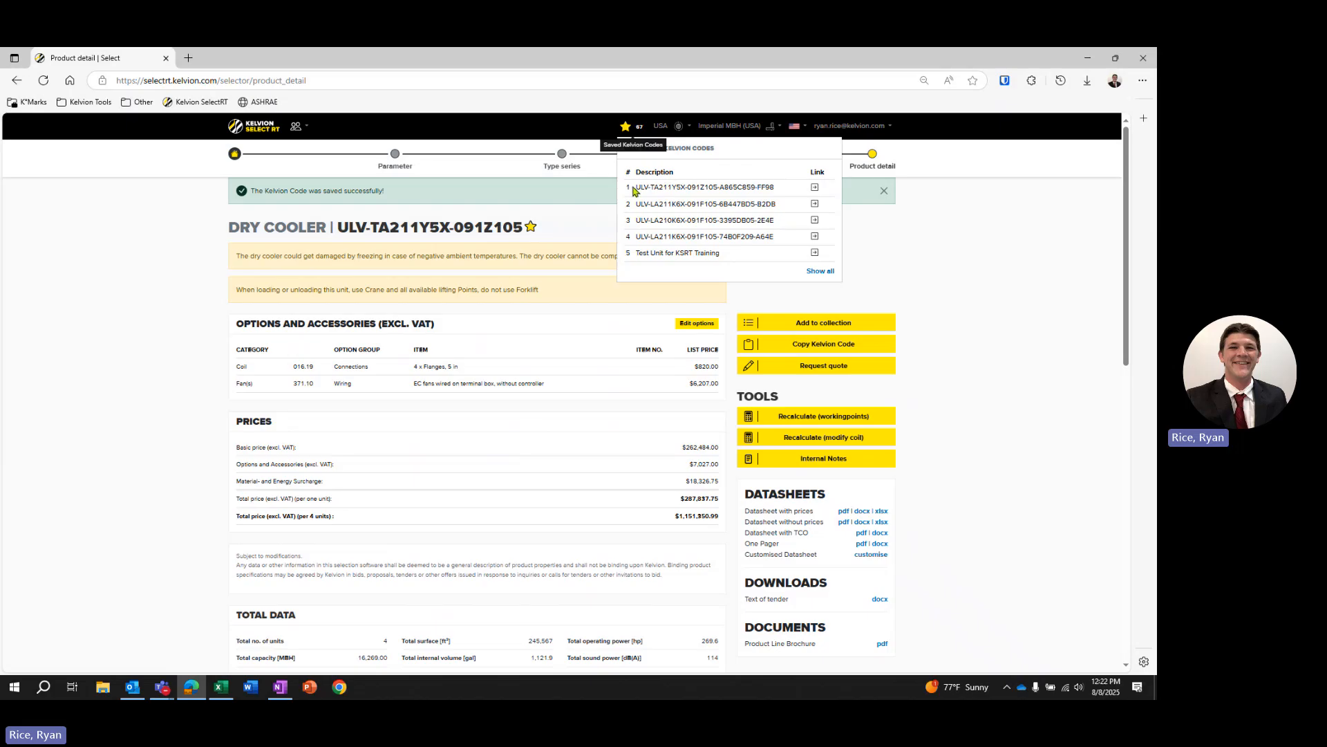
left_click_drag(635, 186, 774, 187)
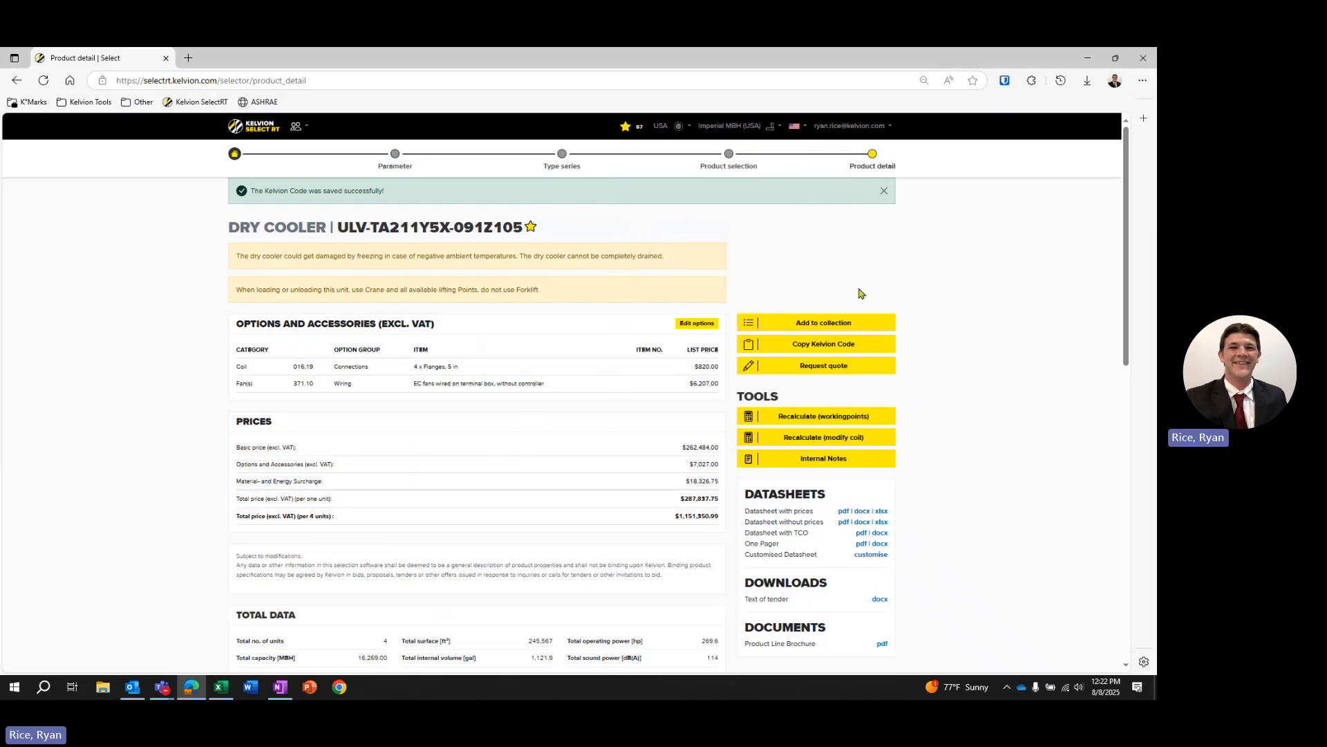
Show all saved Kelvion Codes and set the newest entry's description to "Second Test Unit - 4 Count"
left_click(626, 126)
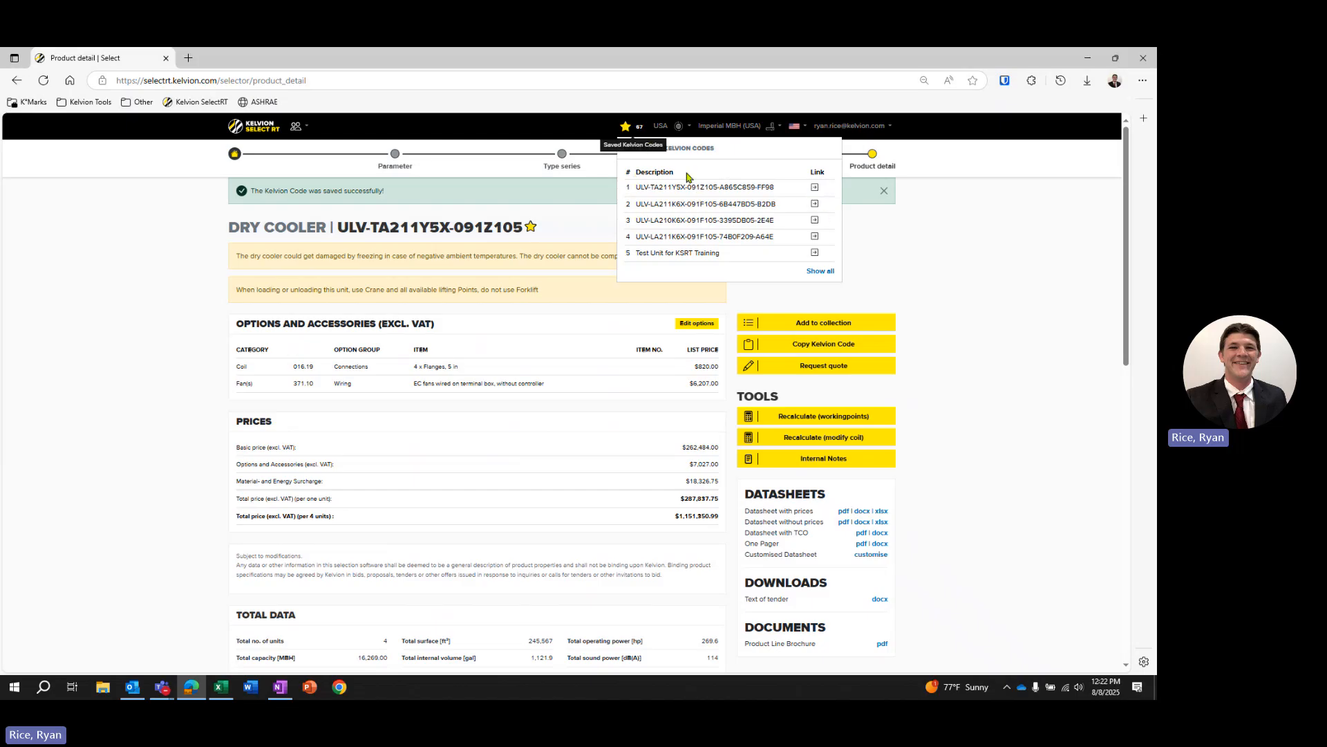
left_click(822, 272)
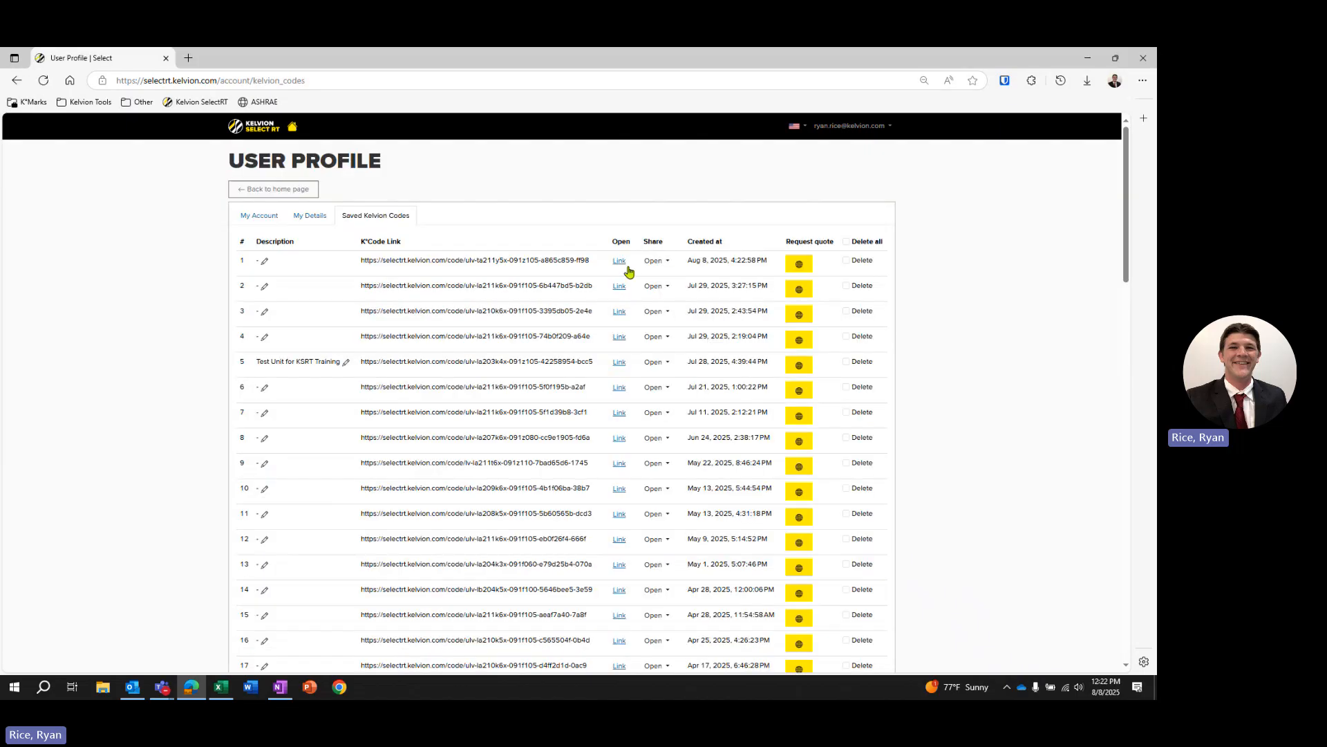
left_click(265, 263)
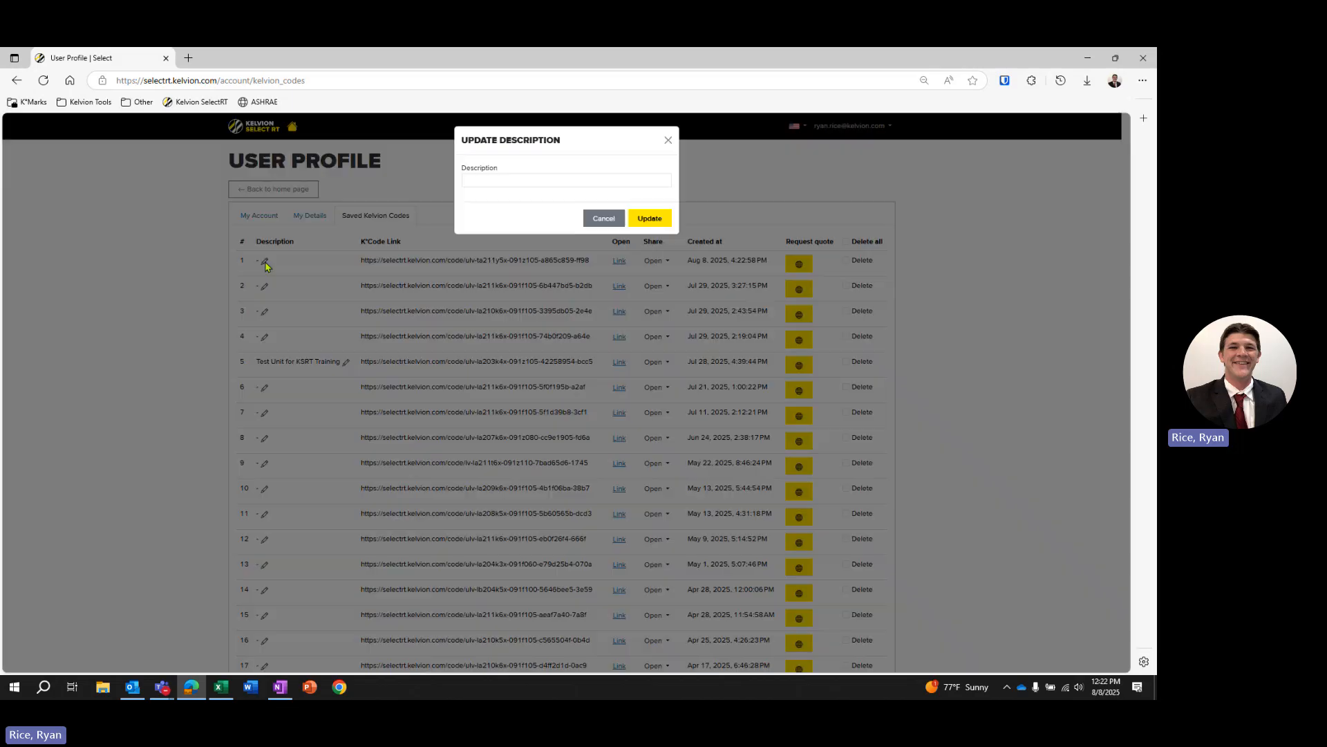
left_click(502, 180)
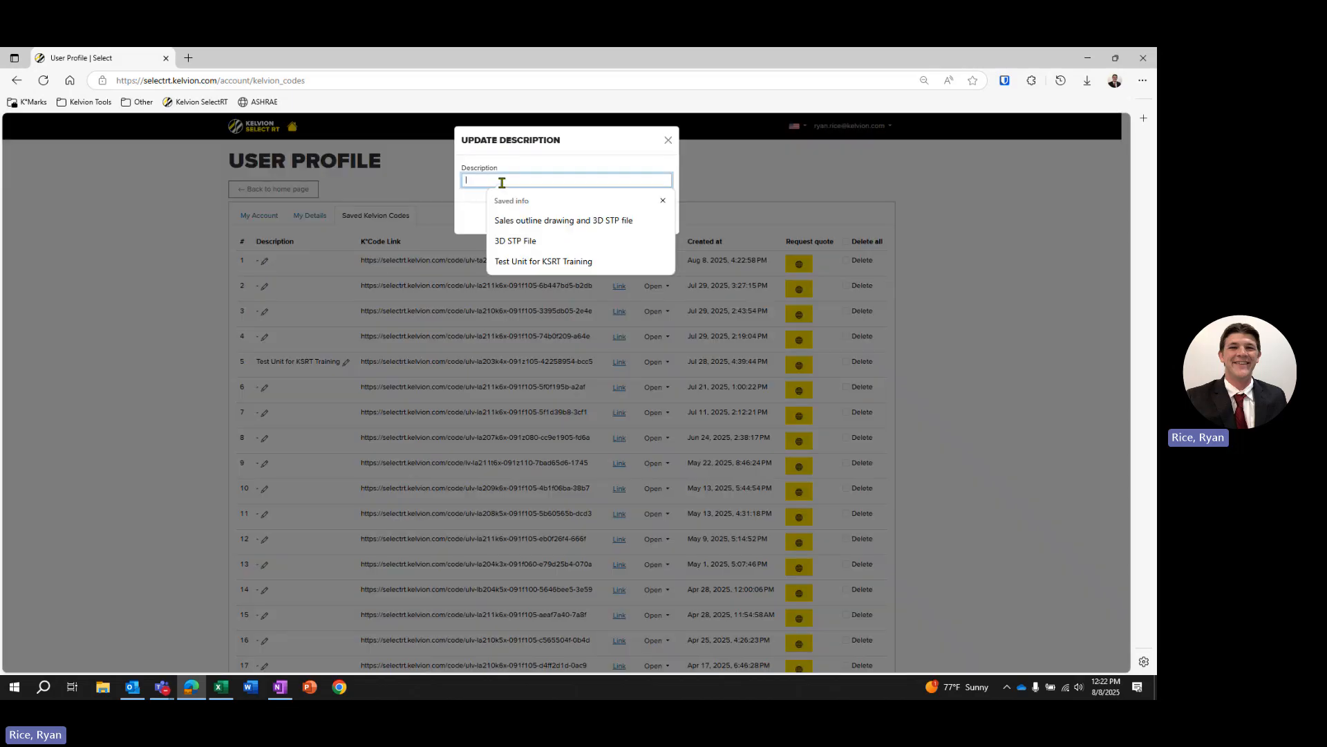
left_click(538, 155)
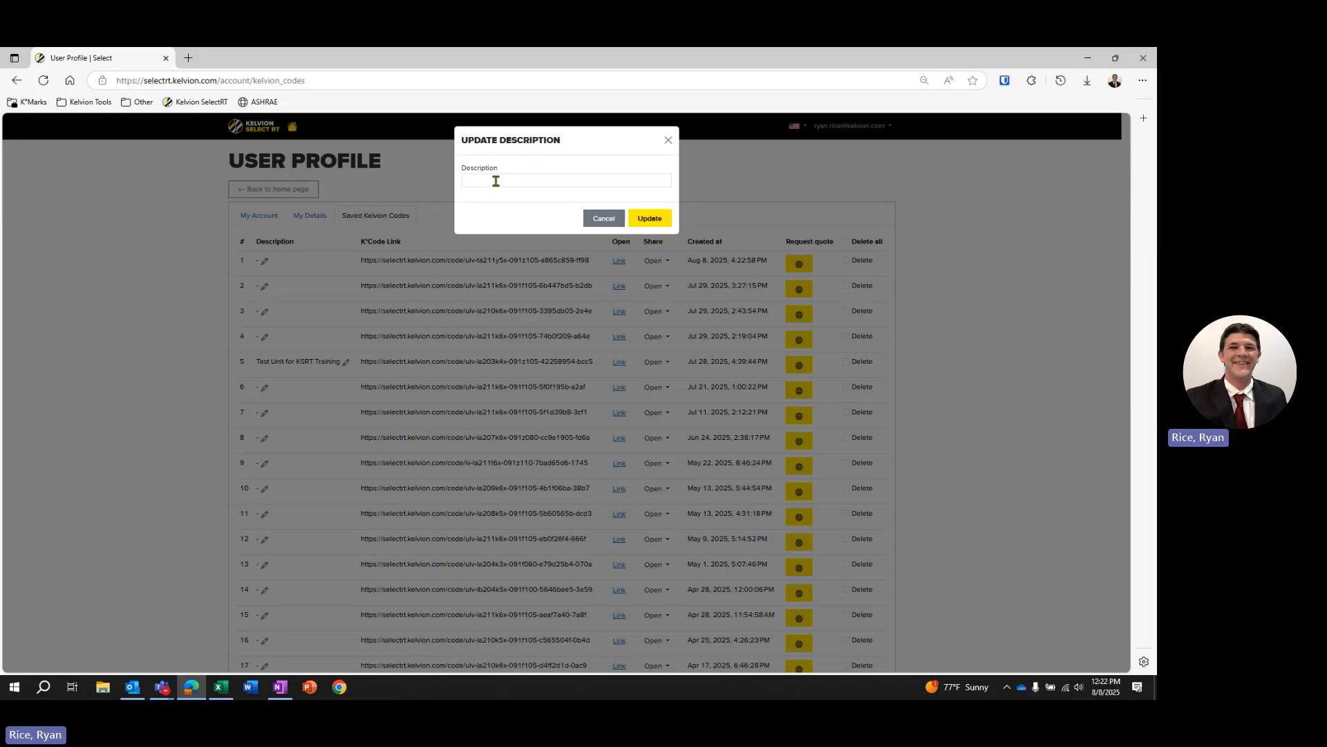
left_click(496, 181)
type("Second T")
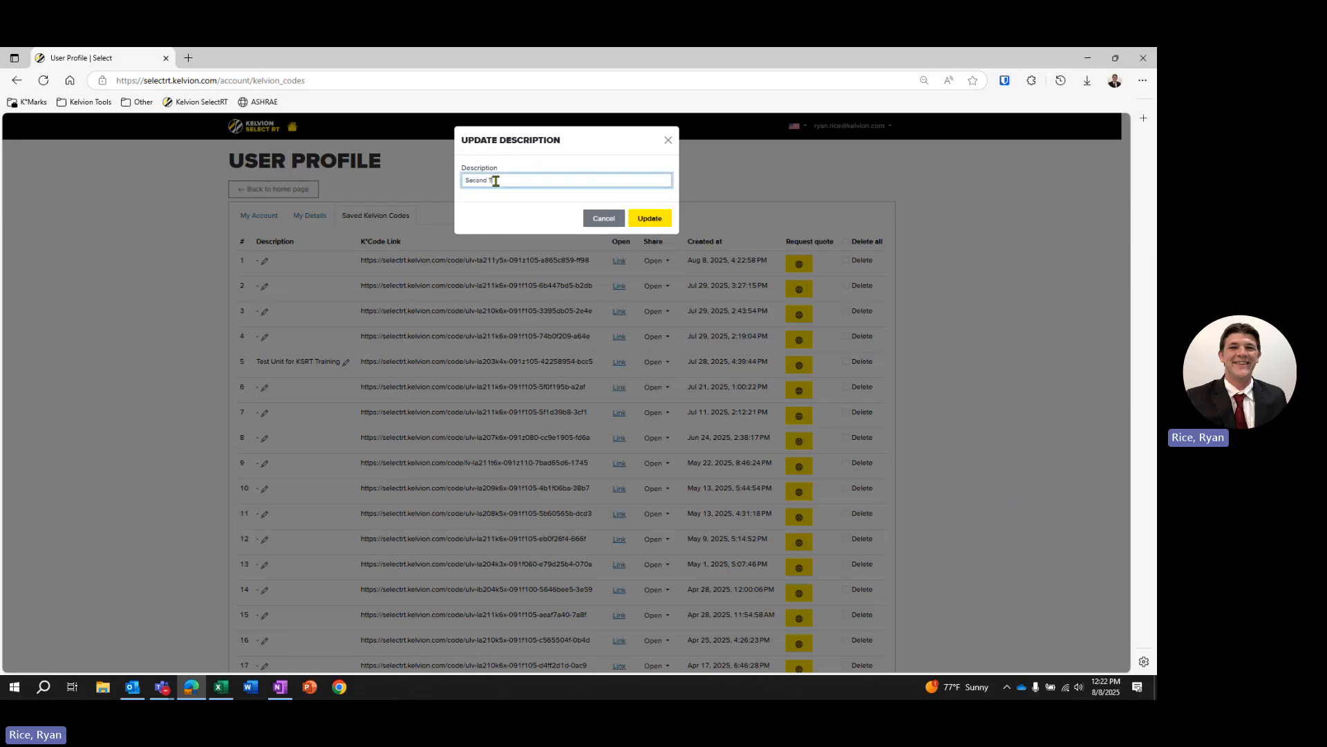
type("est Unit - 4 Count")
left_click(648, 218)
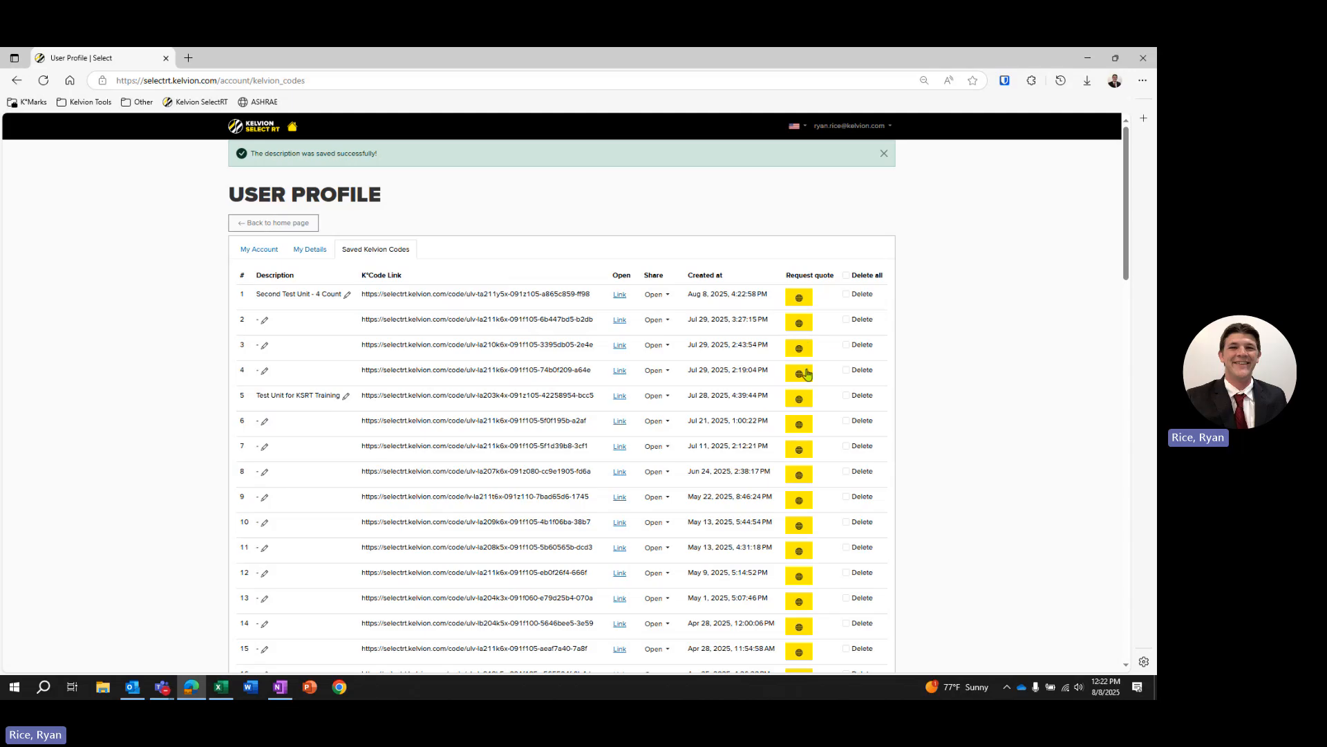
Reopen the "Second Test Unit - 4 Count" selection through its link and close the user profile page
left_click(619, 296)
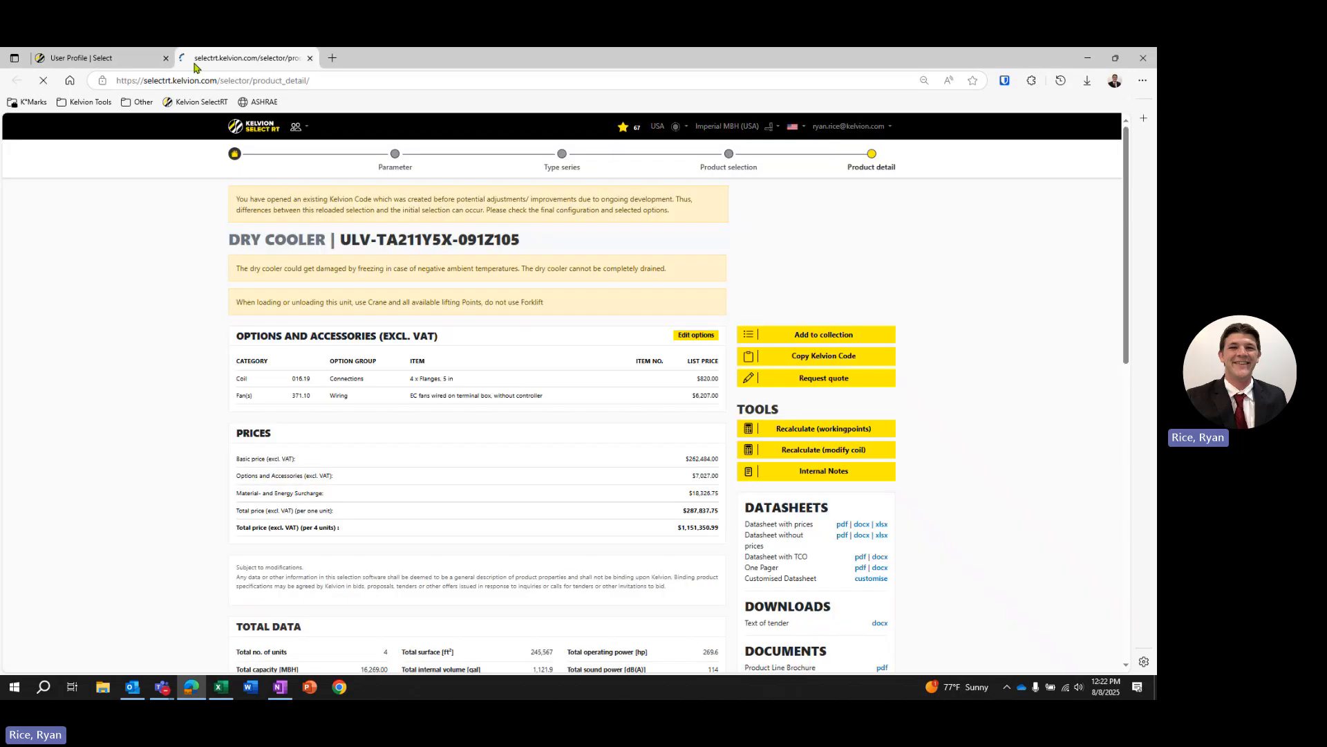
left_click(166, 58)
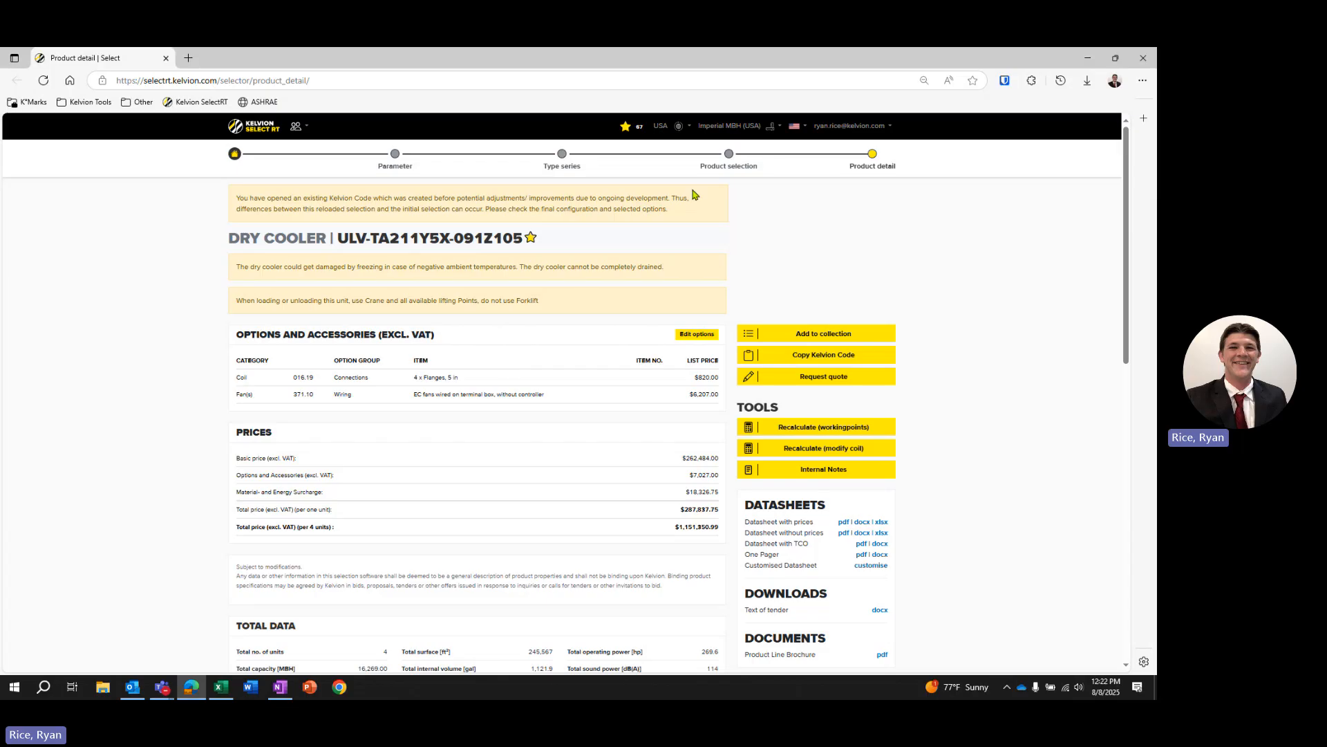
Check the saved Kelvion Codes in the short and full lists, returning to the unit's product details
left_click(633, 130)
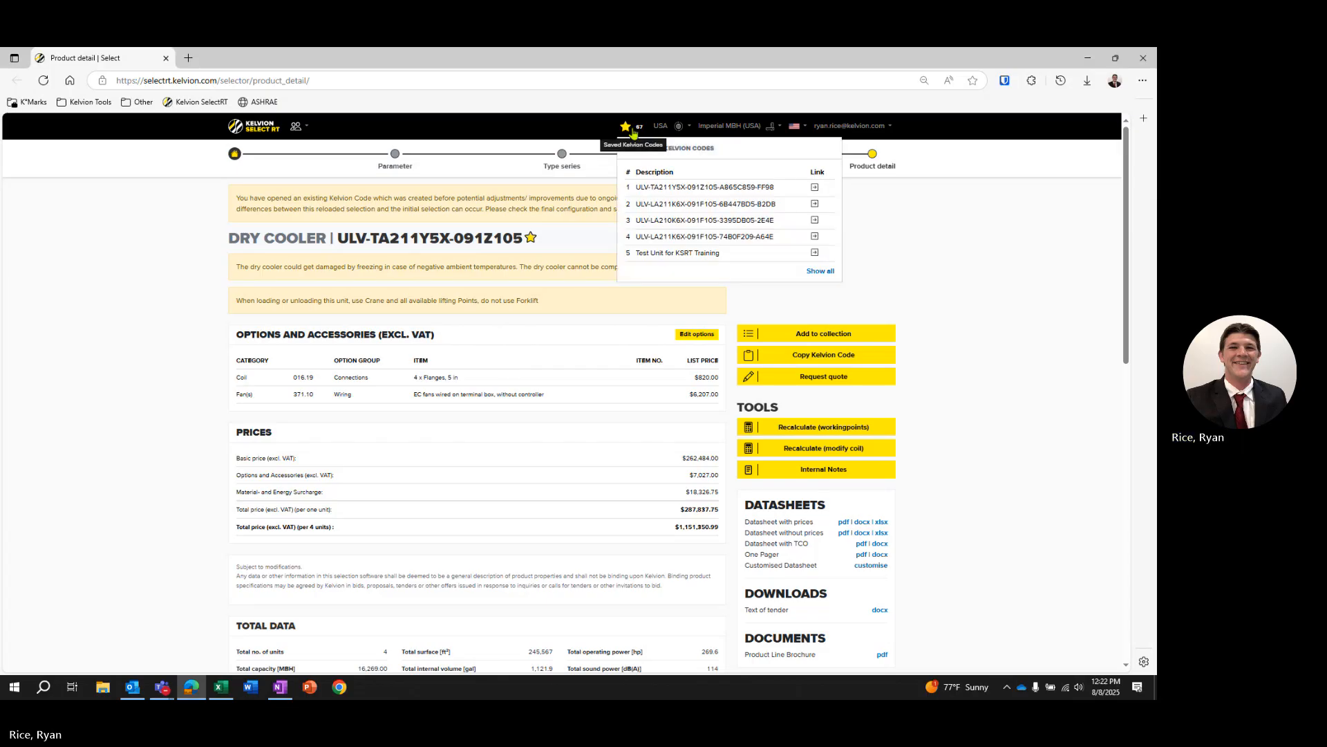
left_click(935, 275)
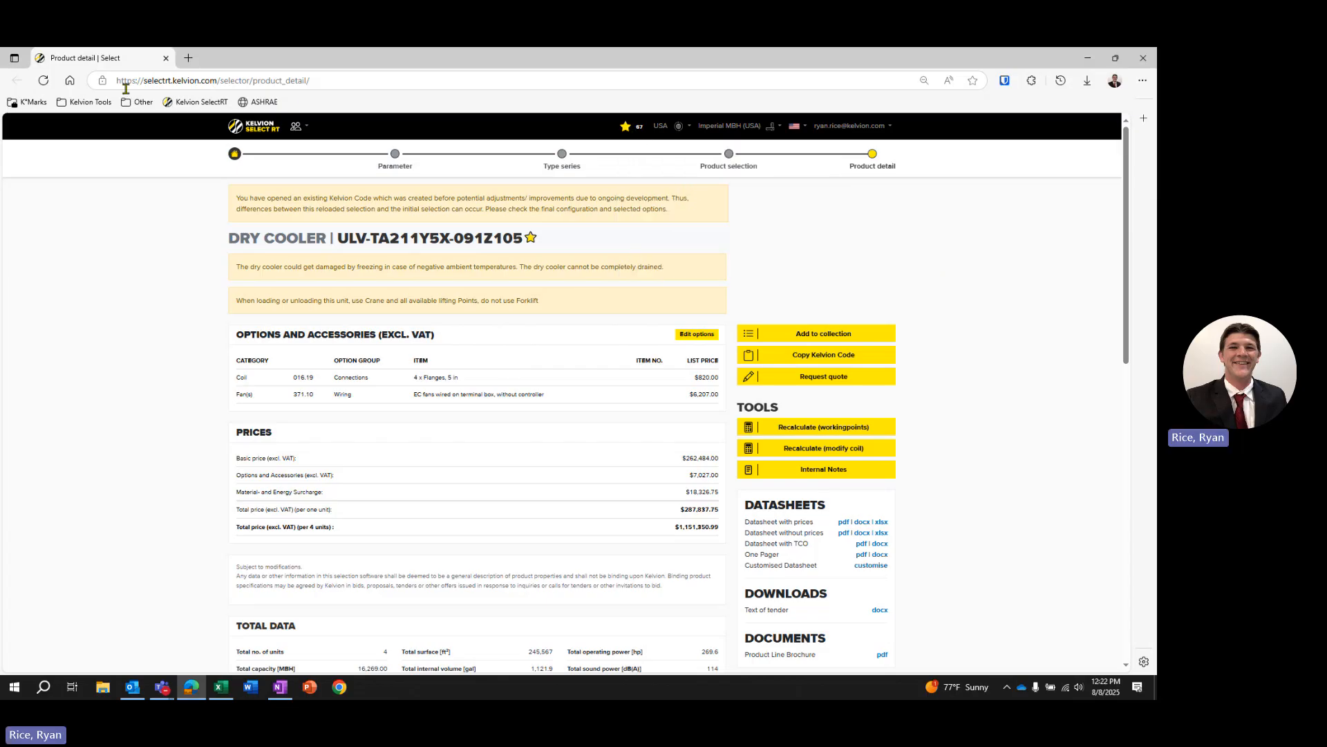
left_click(627, 128)
left_click(819, 272)
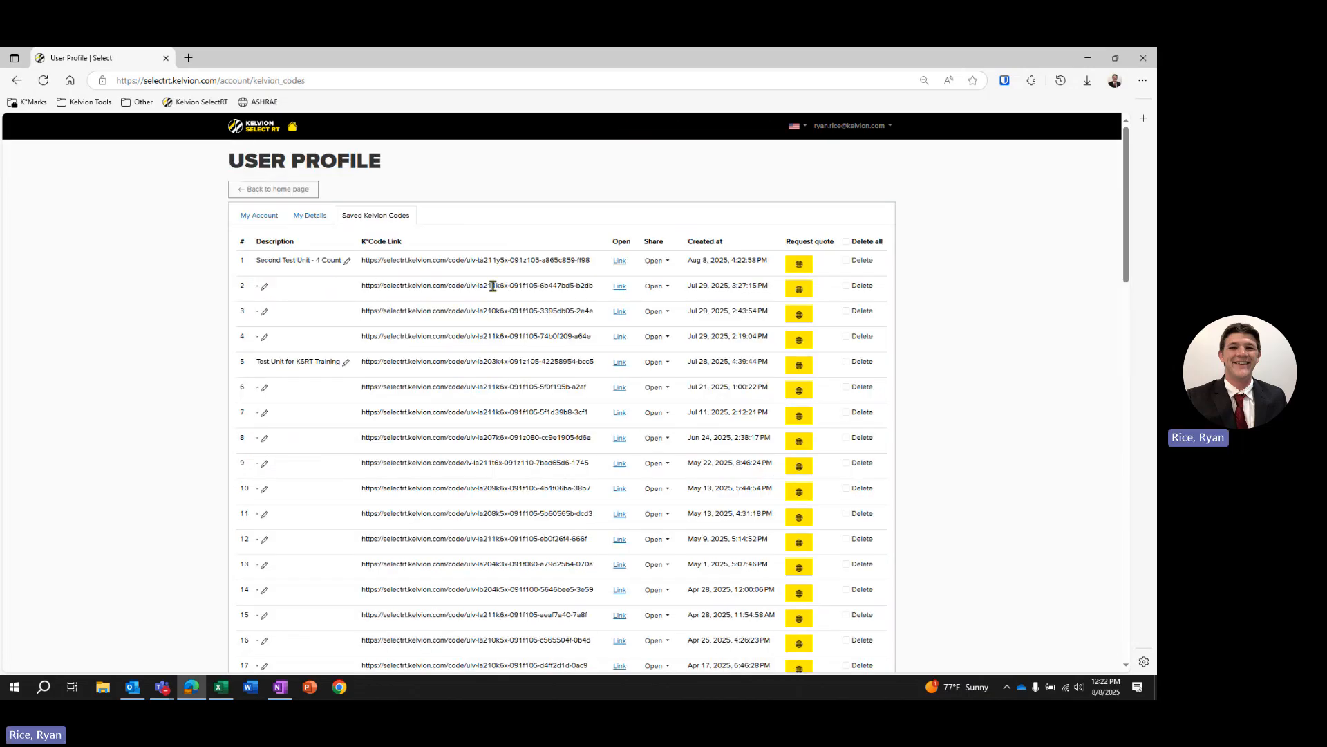
left_click(18, 81)
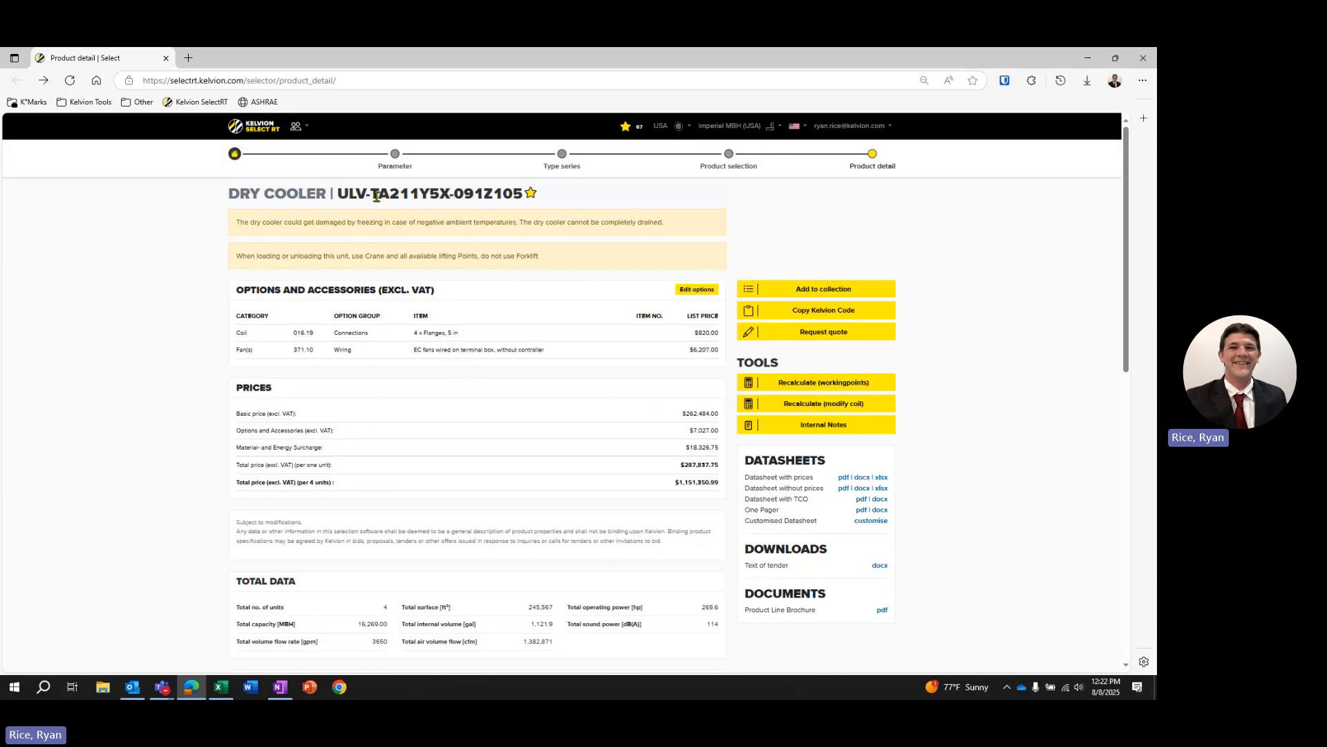
left_click(626, 126)
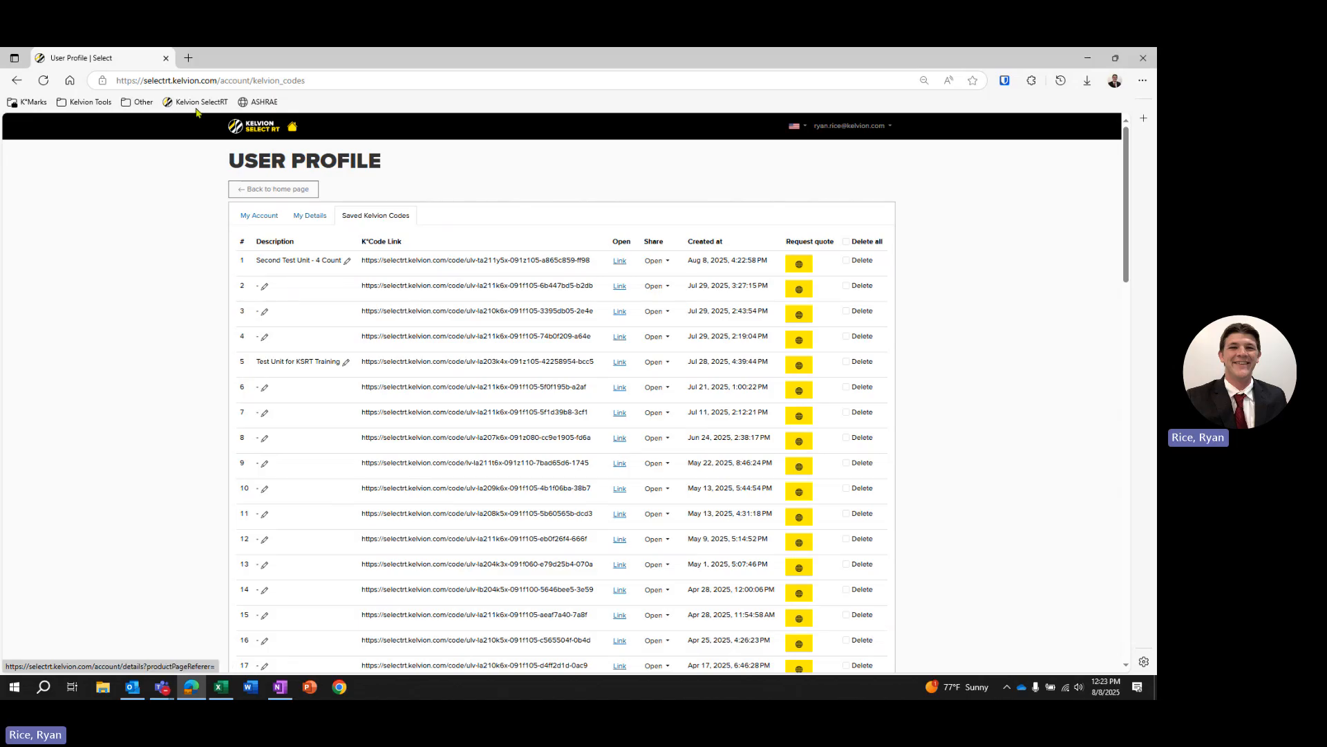
left_click(17, 80)
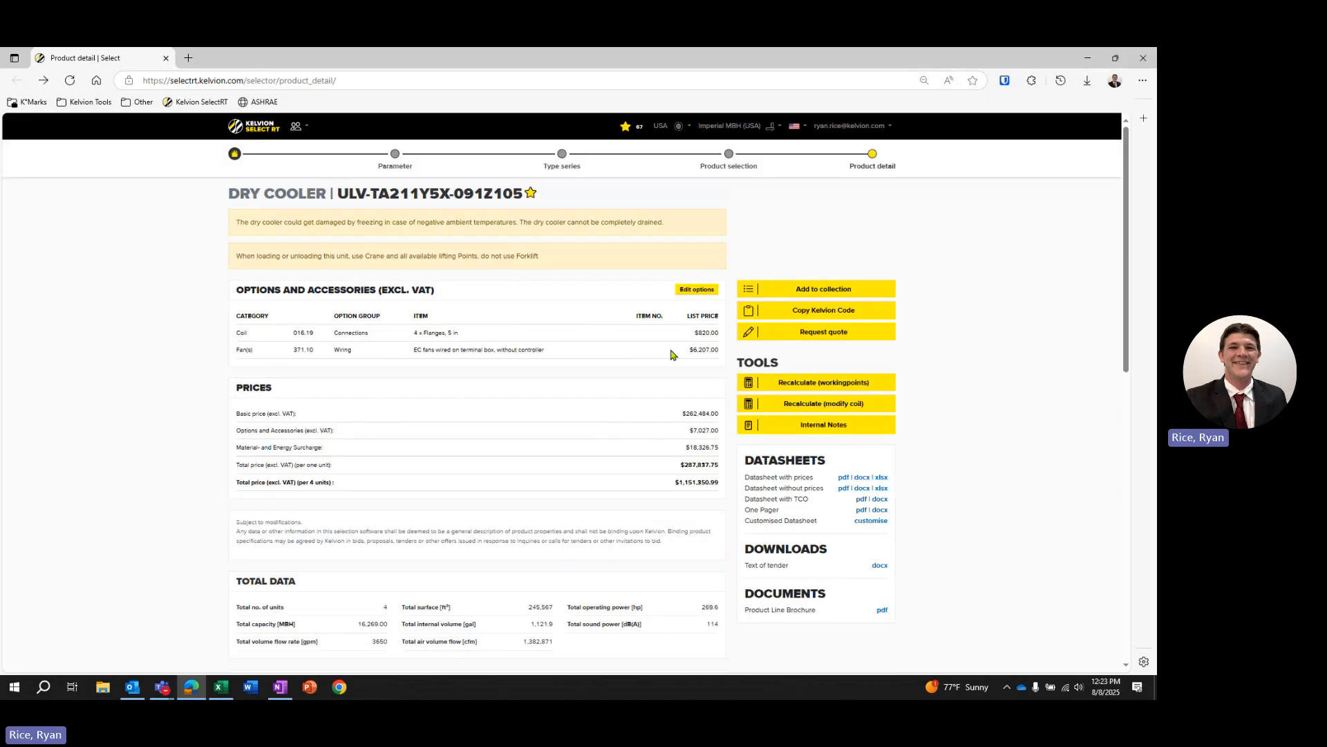
Review the prices, technical data and dimensions of the ULV-TA211Y5X-091Z105, and return to the product selection list
scroll(654, 364, "down", 2)
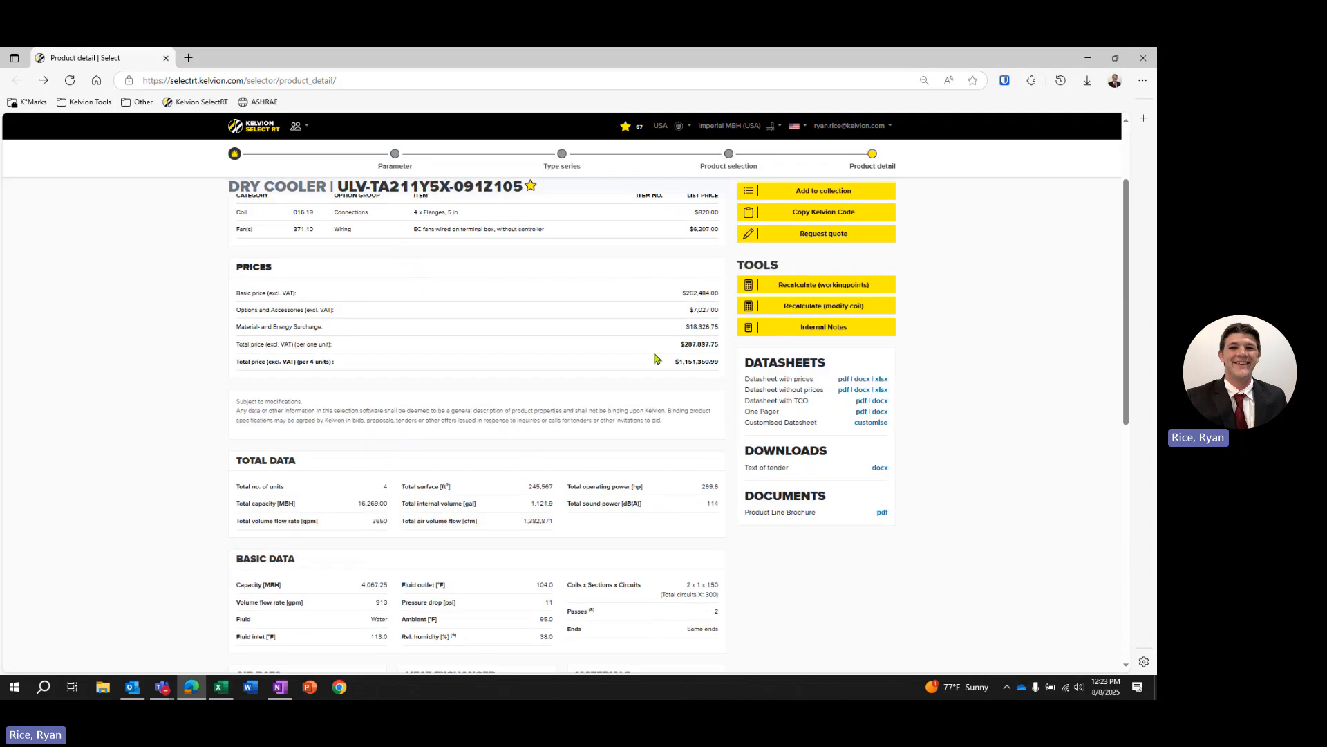
scroll(626, 367, "down", 6)
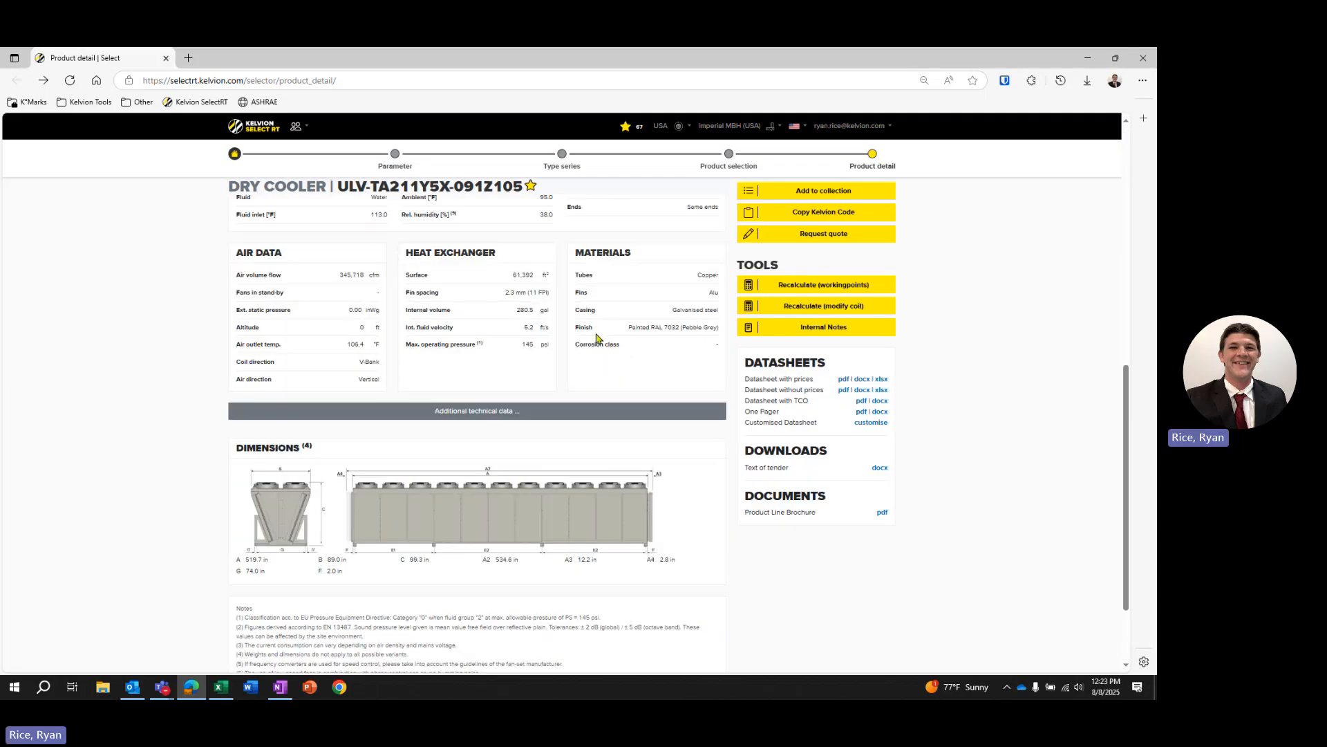
scroll(628, 367, "up", 4)
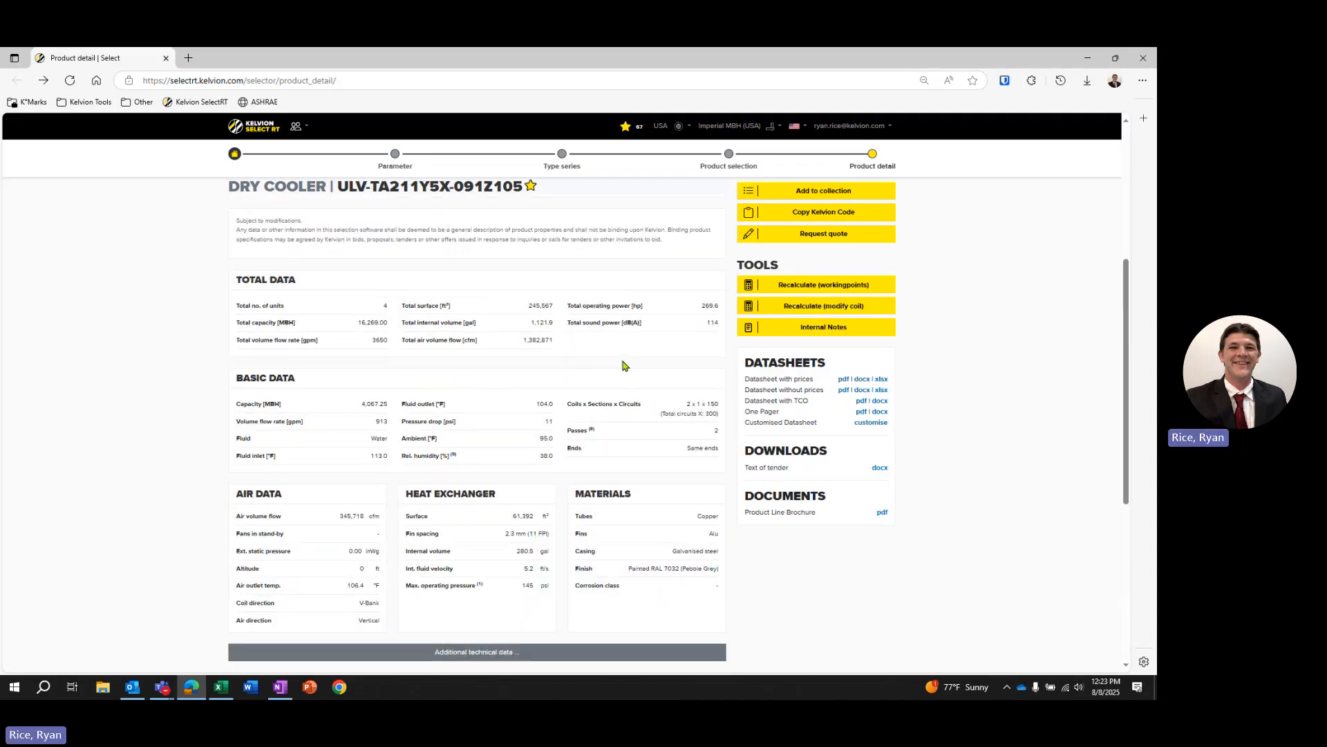
left_click(729, 164)
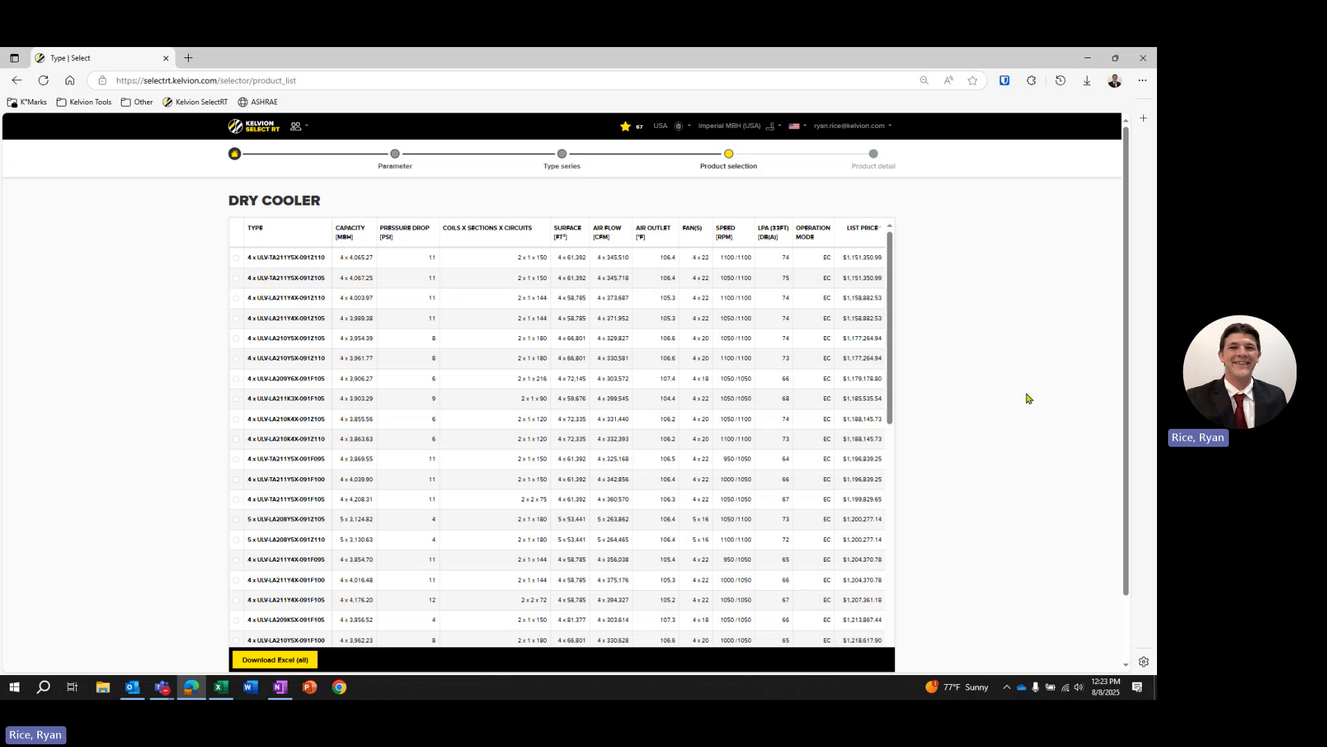
Select the ULV-TA211Y5X-091Z110 unit and open its annual simulation to examine the price, capacity and regulation inputs
mouse_move(255, 267)
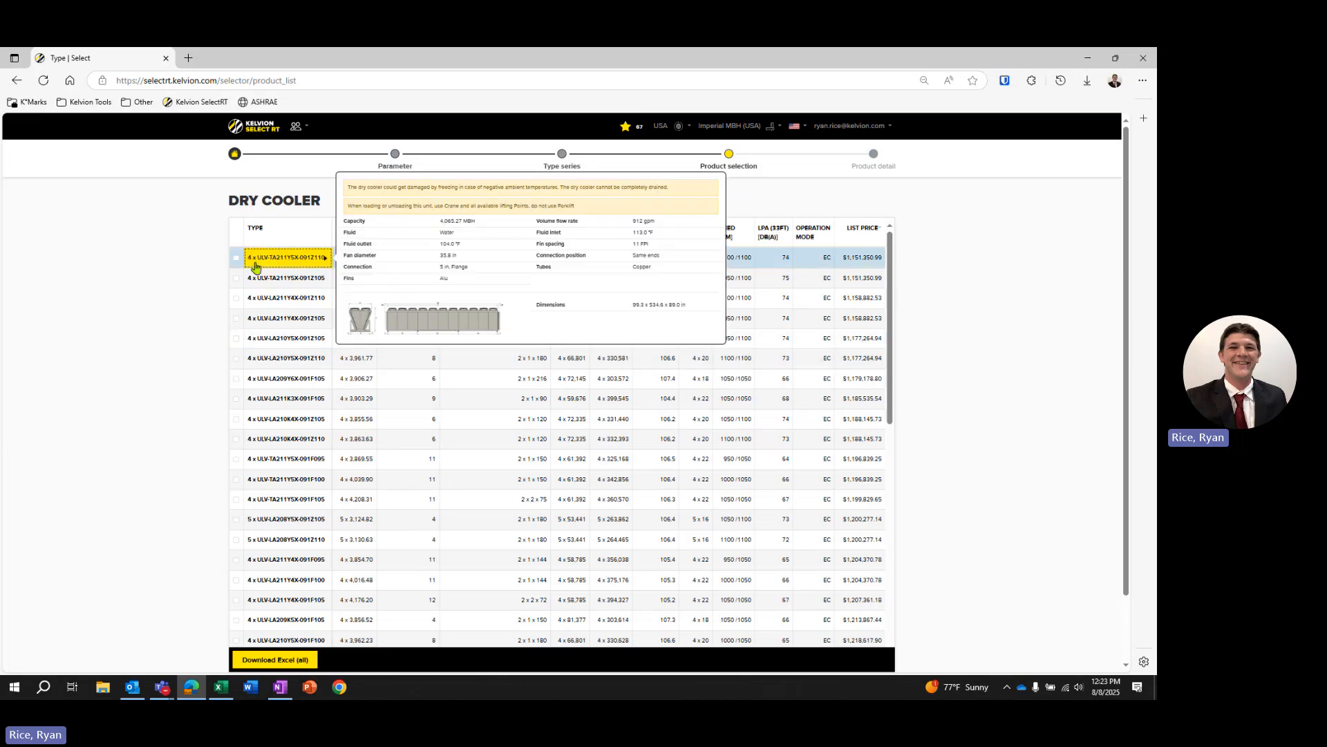
left_click(237, 258)
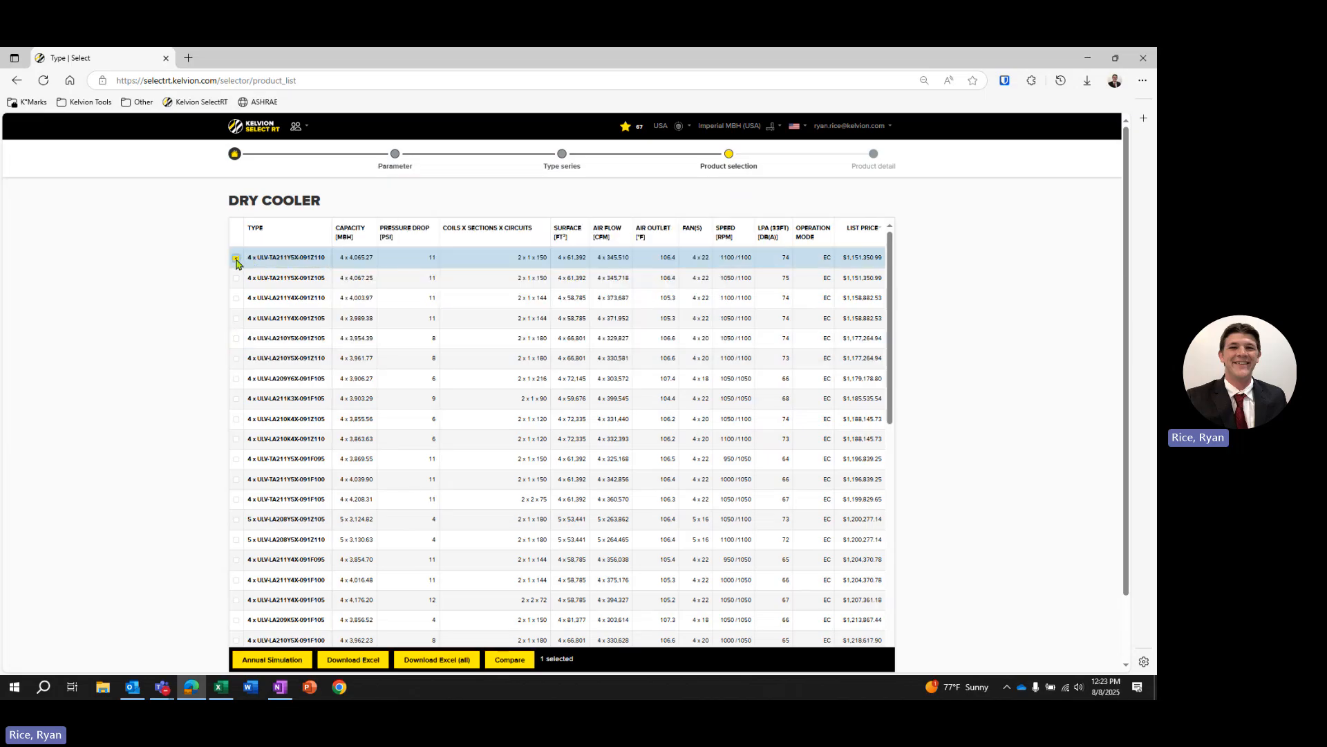
mouse_move(276, 262)
left_click(277, 662)
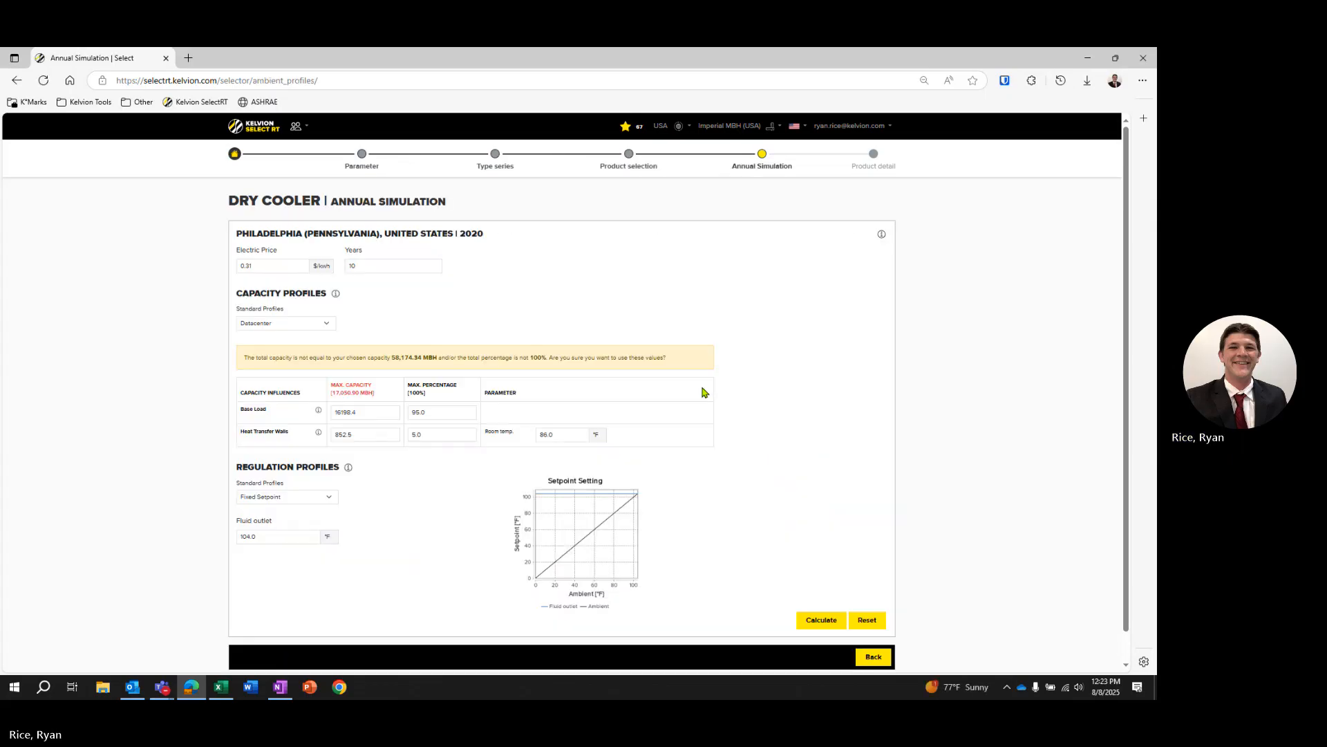
scroll(611, 310, "down", 1)
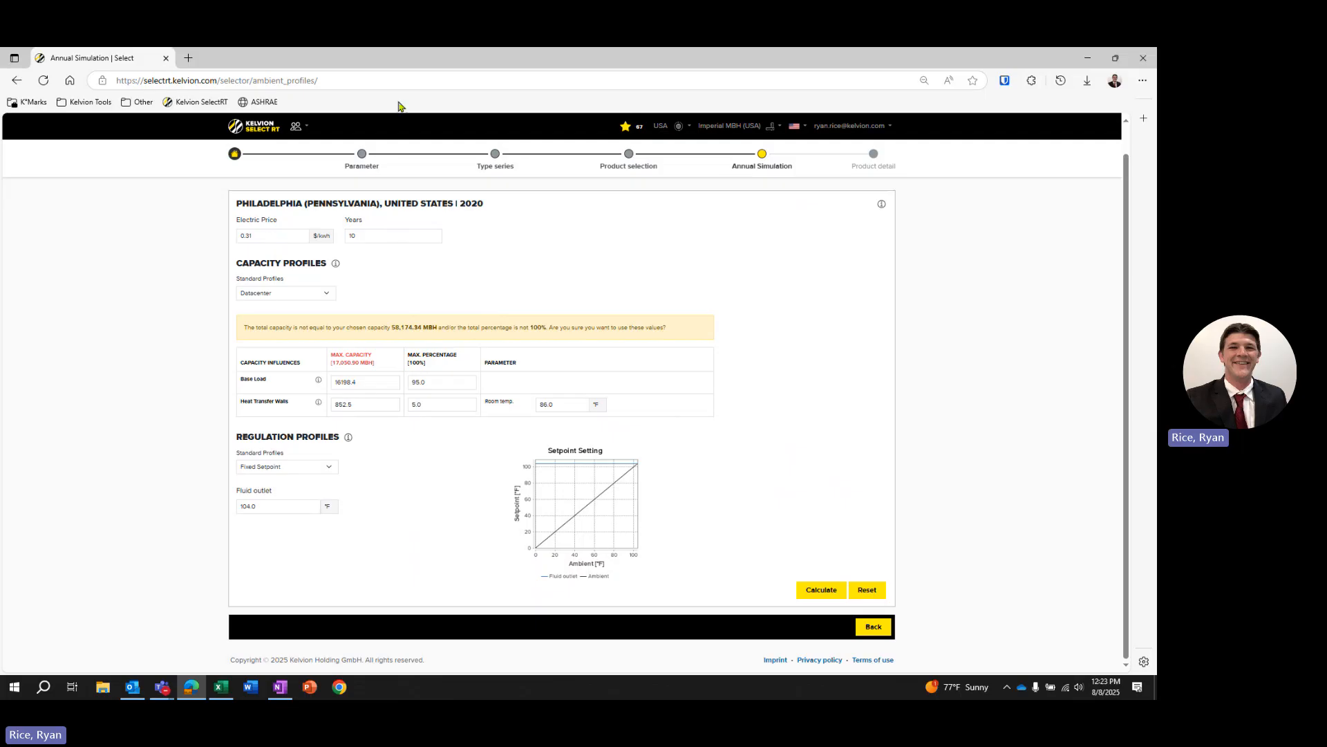
Return to the selection parameters and enable wet mode with Pad system as the product group
left_click(362, 164)
scroll(328, 440, "down", 3)
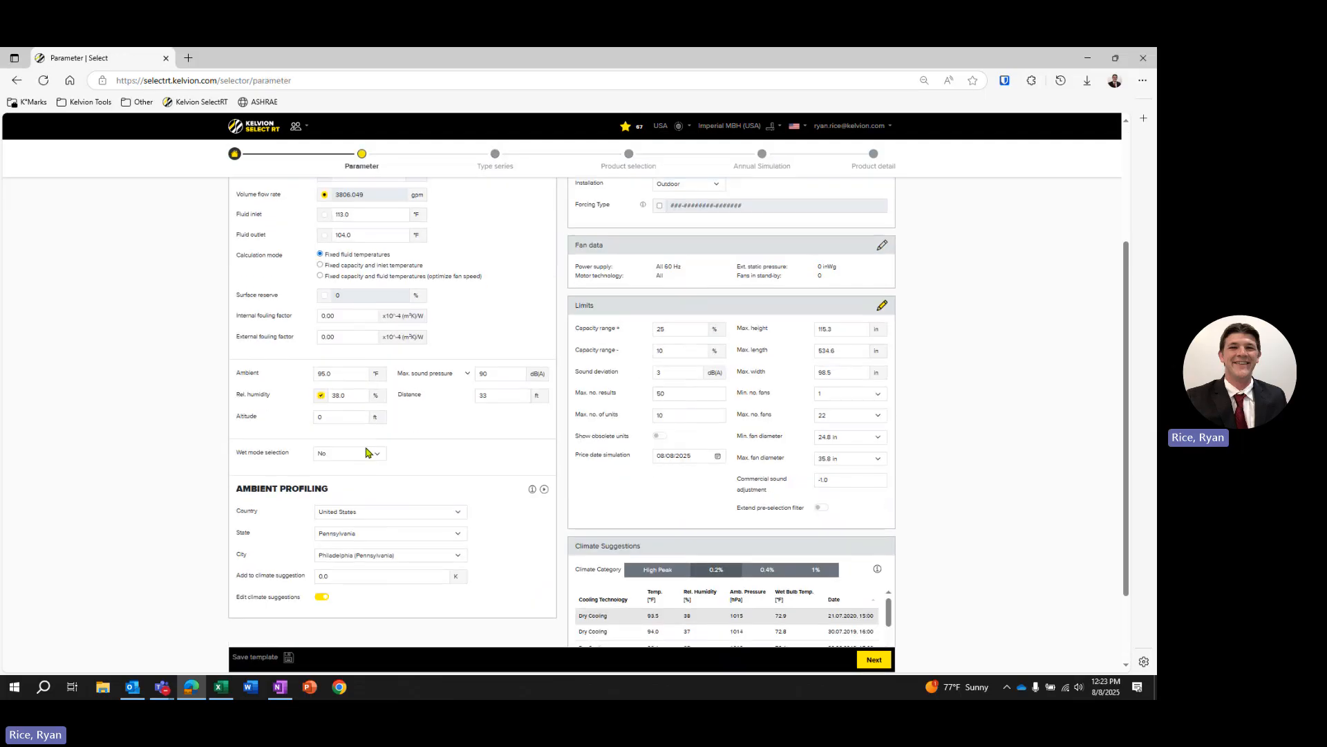
left_click(349, 453)
left_click(345, 488)
left_click(349, 475)
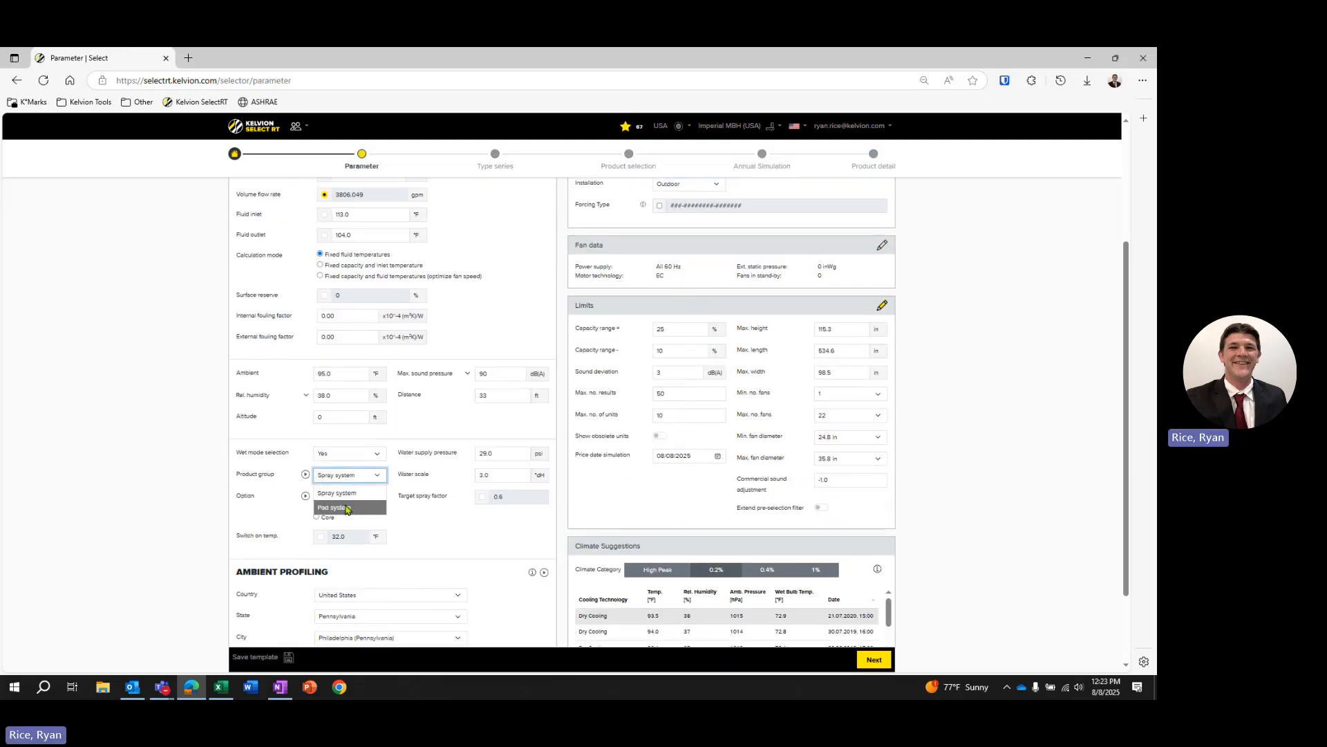
left_click(360, 505)
scroll(508, 527, "down", 1)
scroll(508, 527, "down", 1)
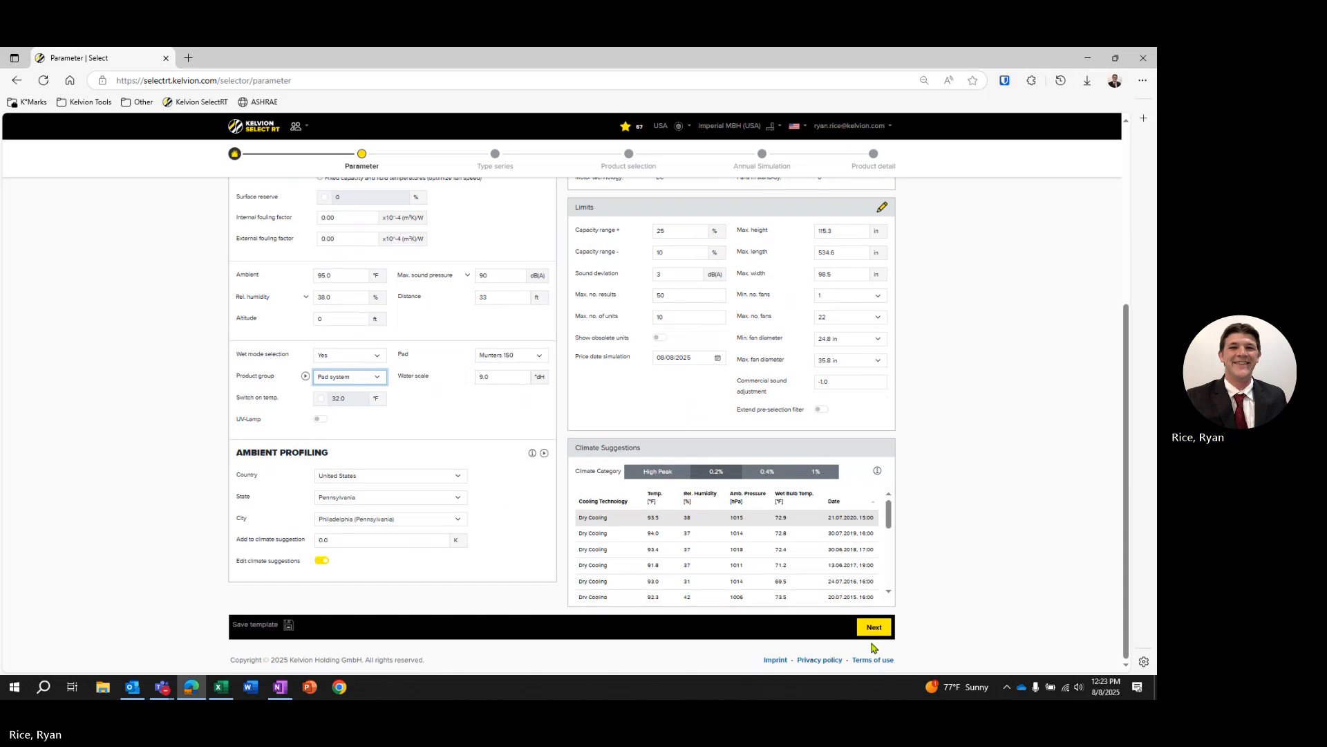
Recalculate the matching units and open the annual simulation for the ULV-LA205Y5X-091Z105
left_click(874, 628)
left_click(878, 280)
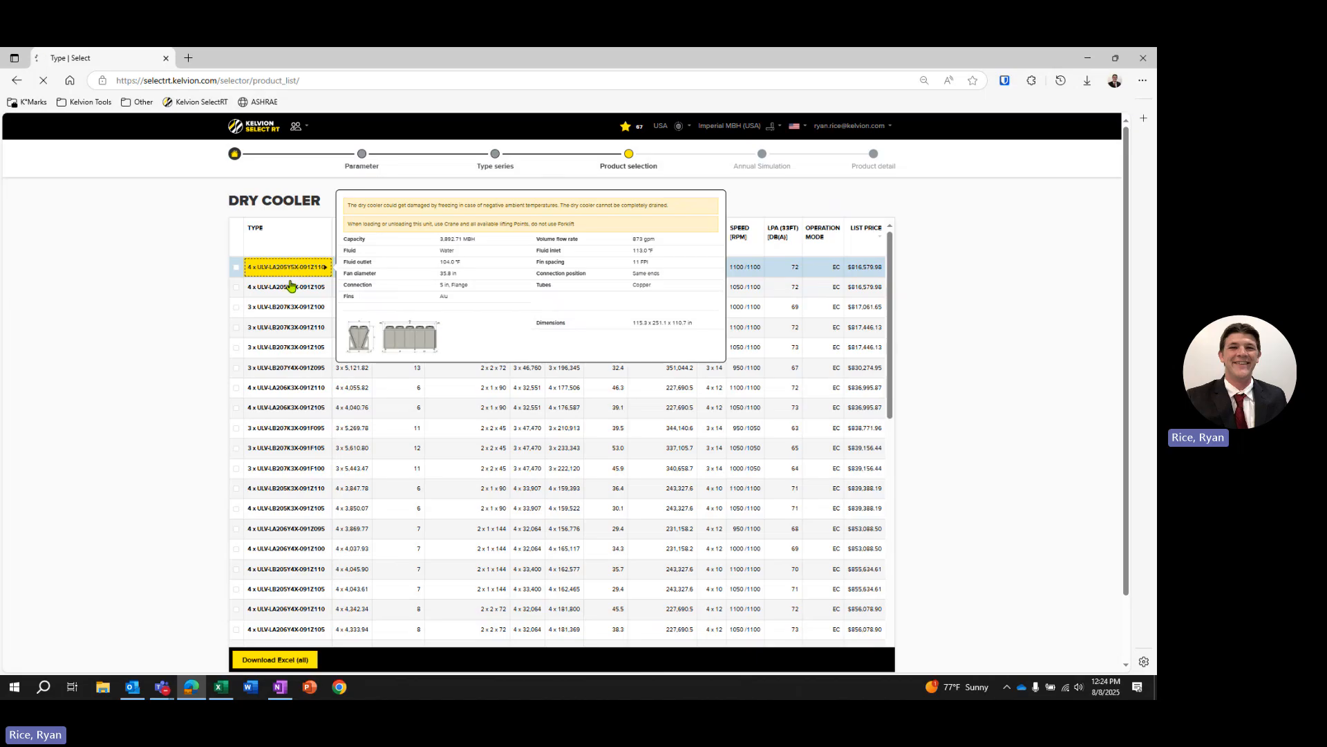
left_click(237, 269)
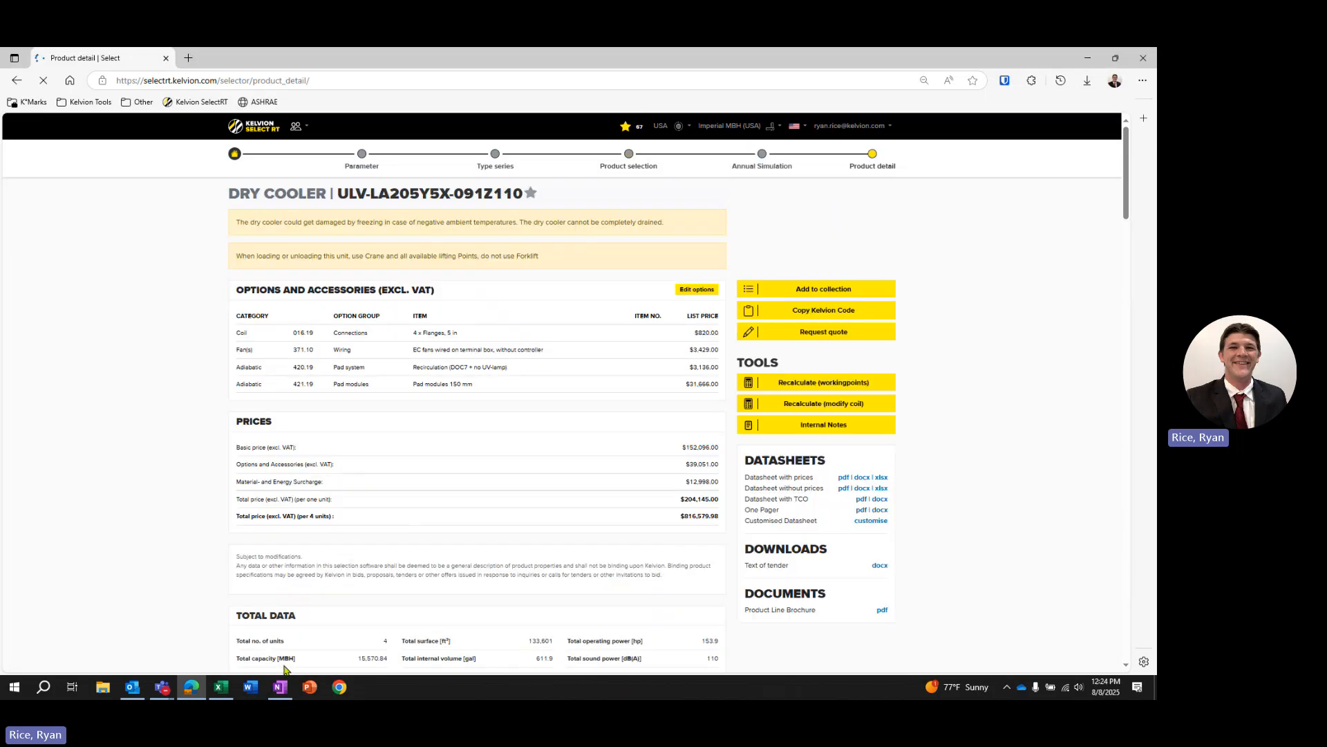
left_click(625, 166)
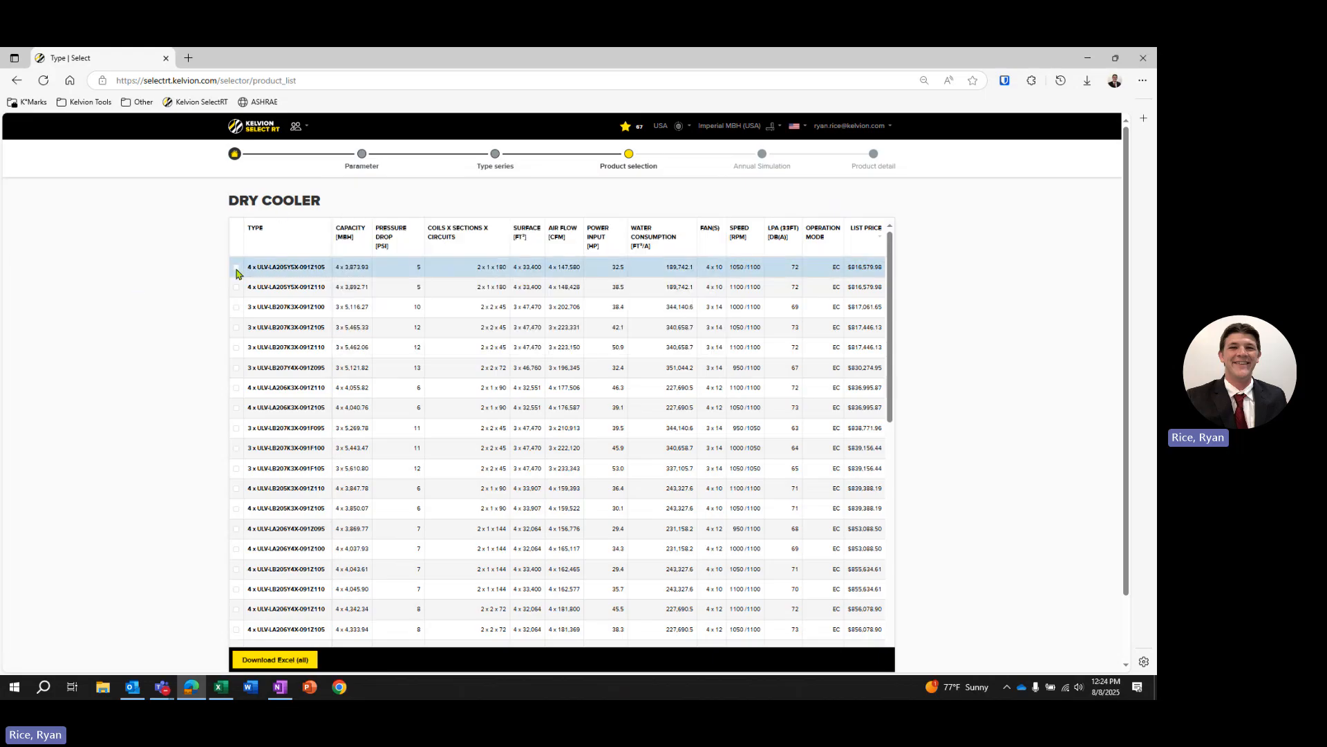
left_click(237, 268)
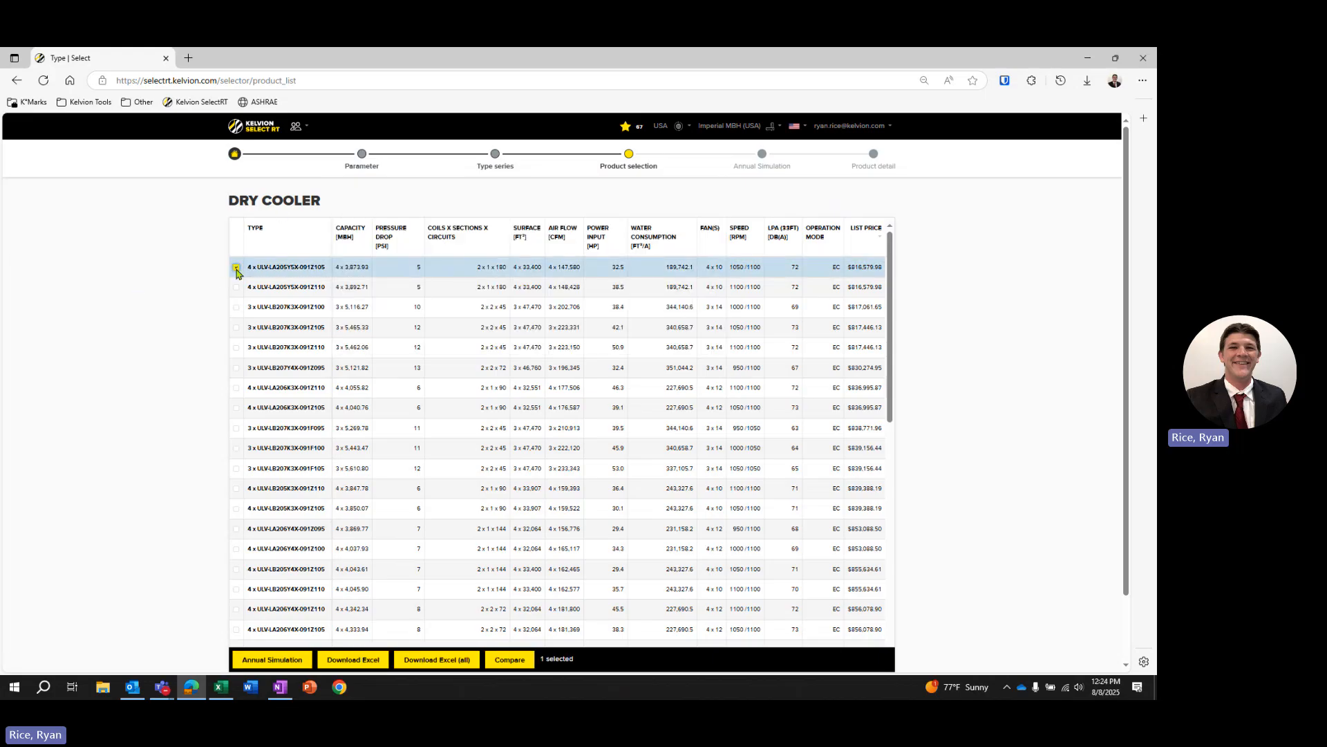
left_click(272, 659)
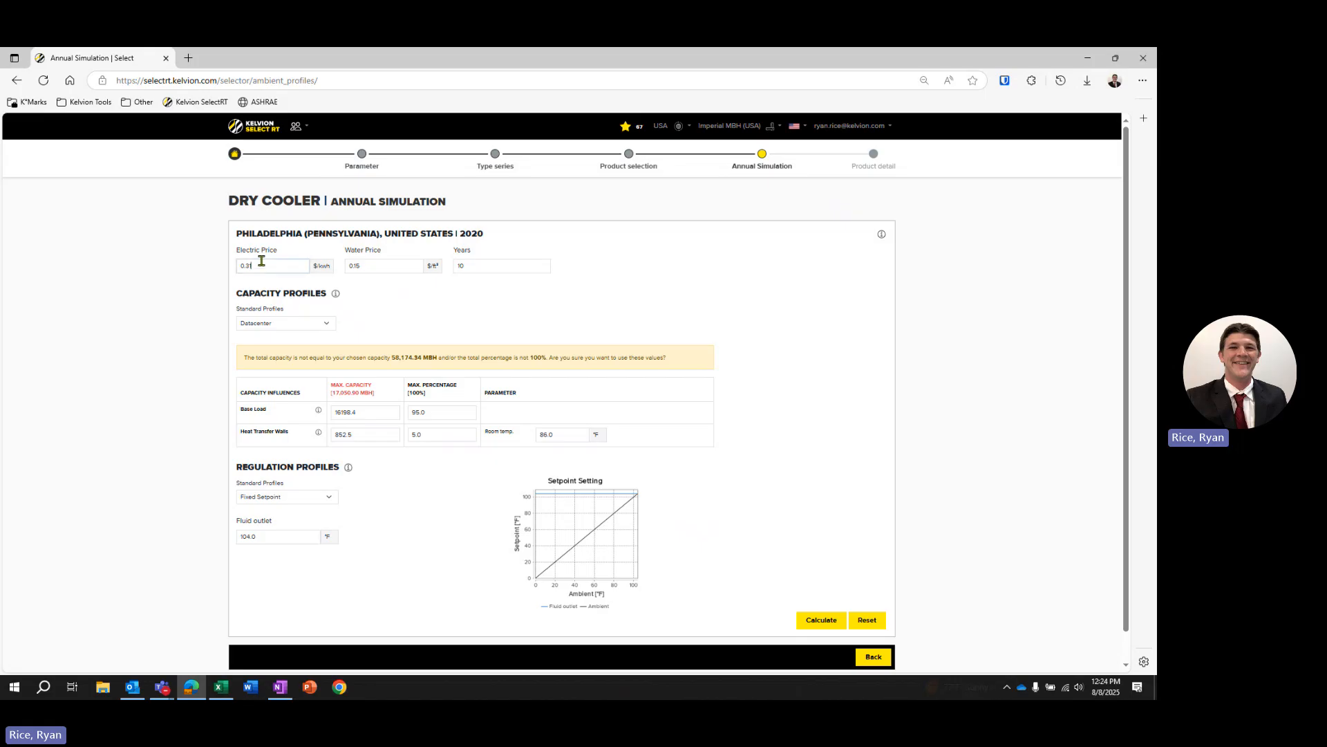
Set both the electric price and the water price of the annual simulation to 0
left_click_drag(261, 266, 217, 265)
type("0")
left_click(346, 260)
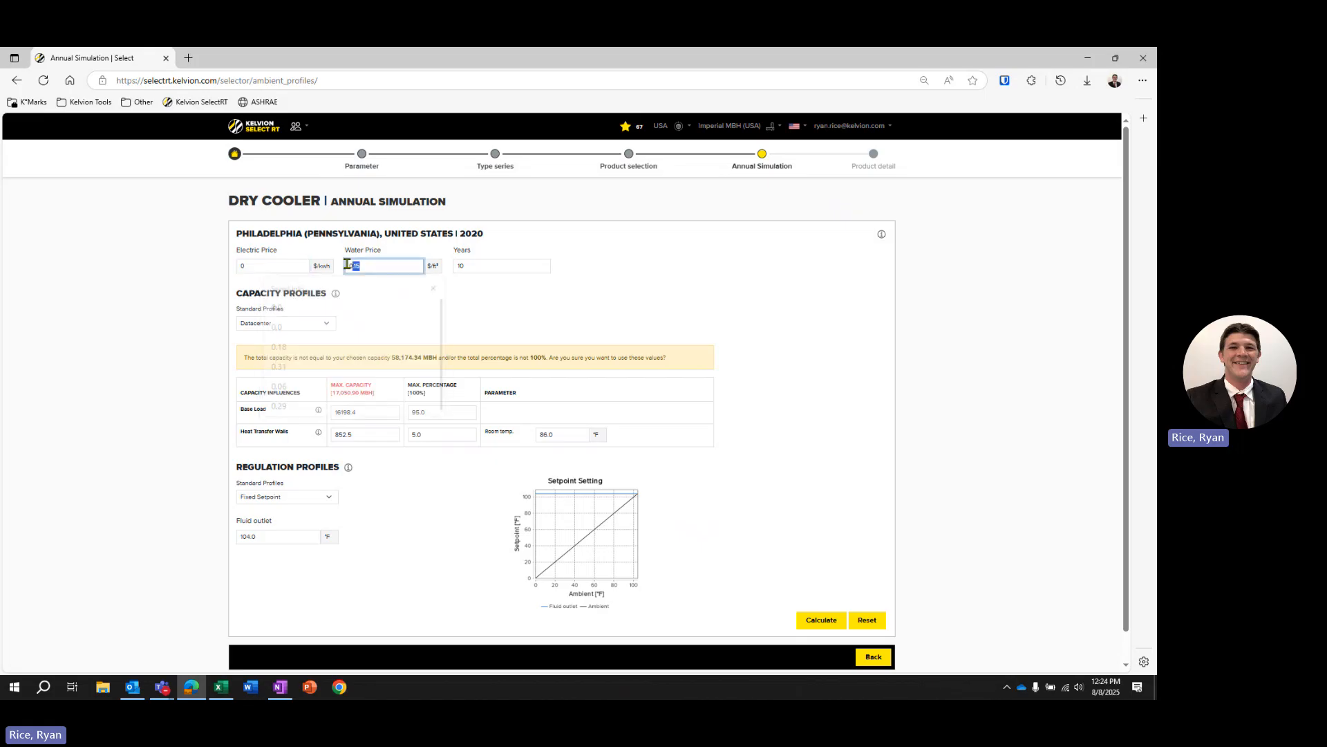
left_click_drag(372, 265, 334, 266)
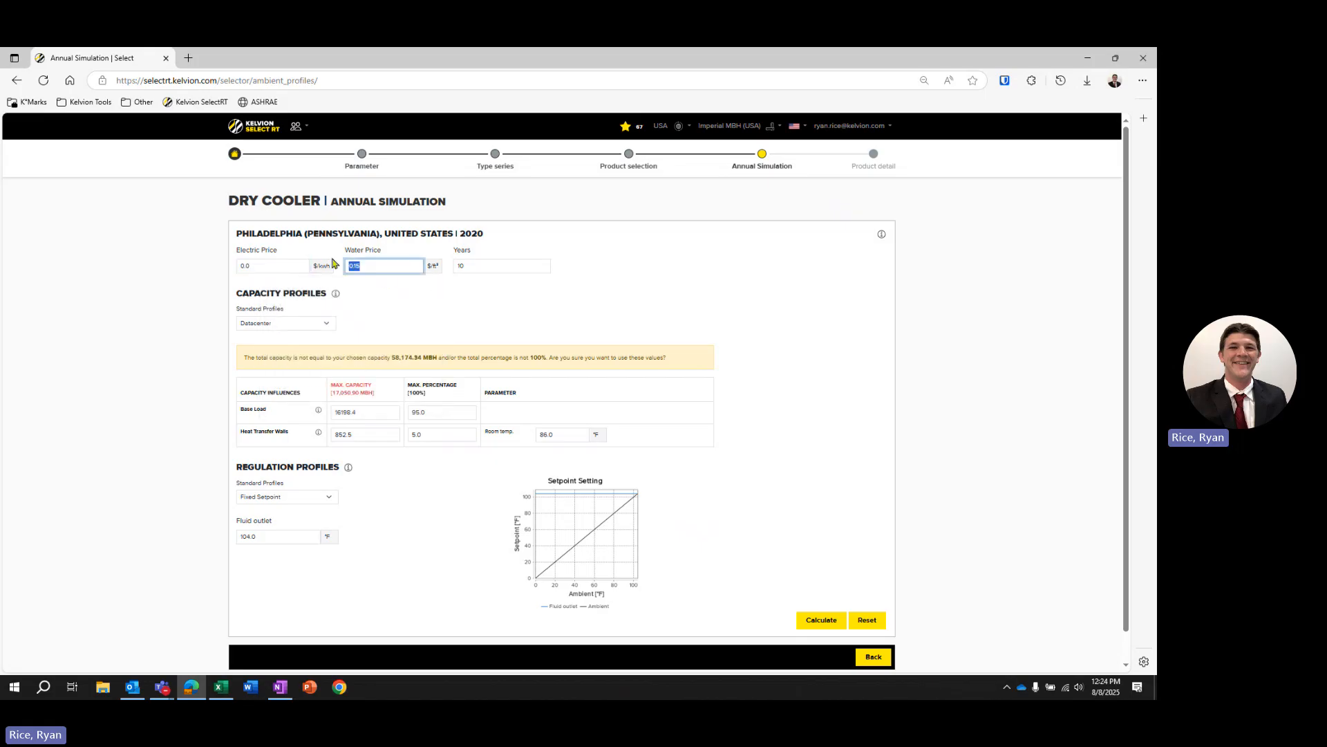
type("0")
left_click(616, 247)
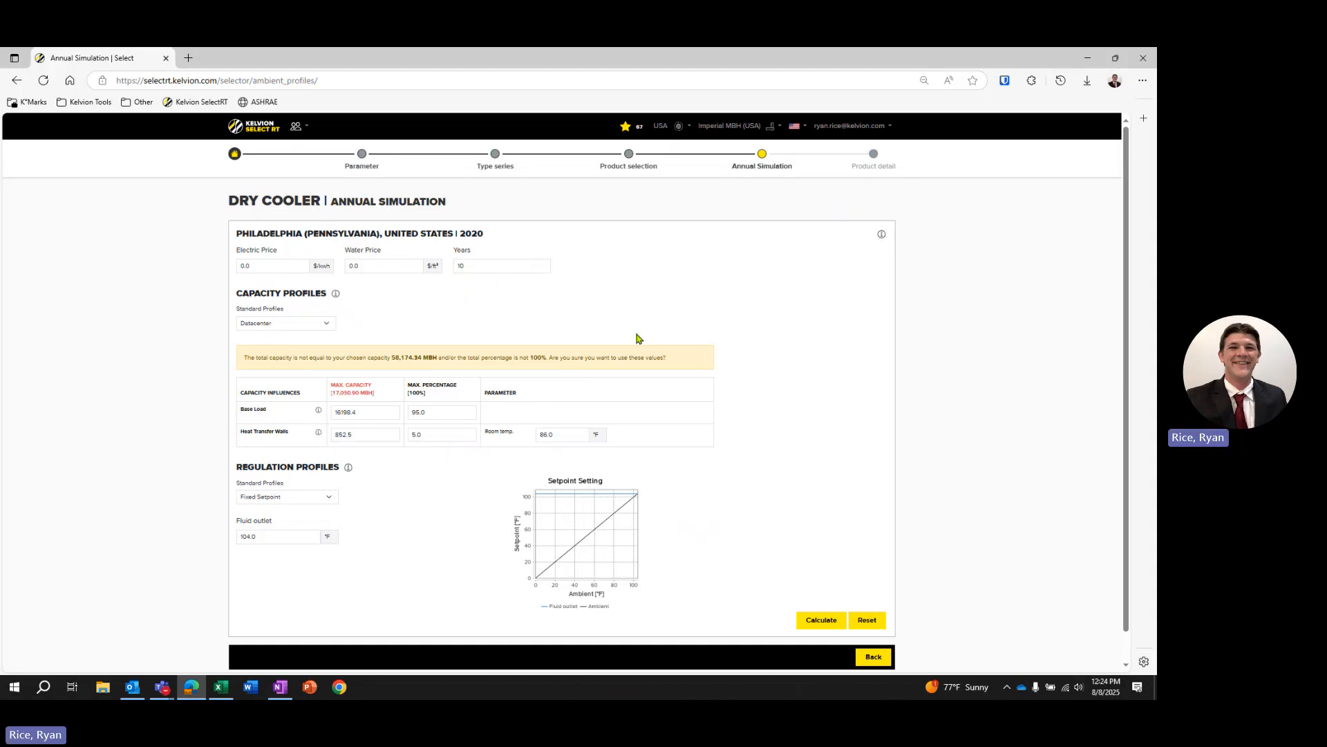
Set the electric price to 0.37 $/kWh and the water price to 1.2 $/ft³
scroll(629, 332, "down", 1)
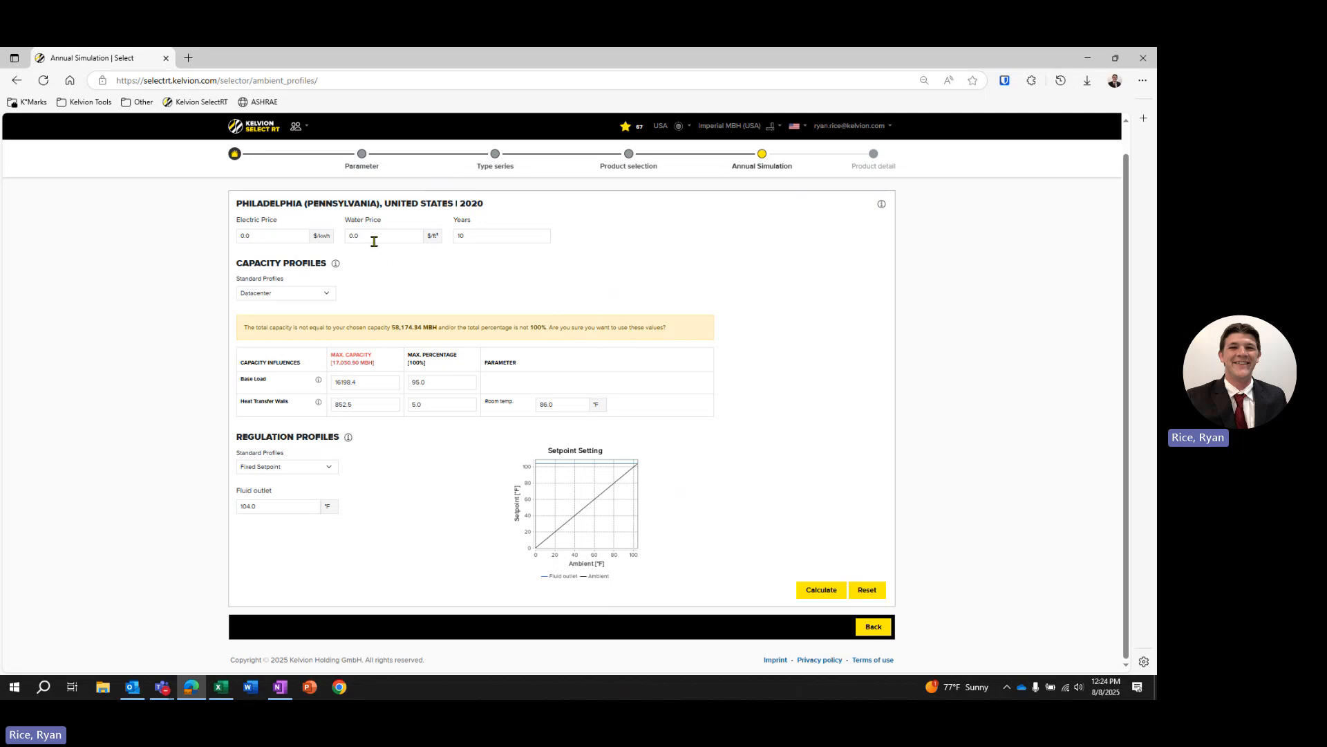
left_click(273, 235)
left_click(379, 235)
type("1.2")
left_click(443, 243)
Review the standard capacity profiles and choose Base Load for the simulation
left_click(330, 294)
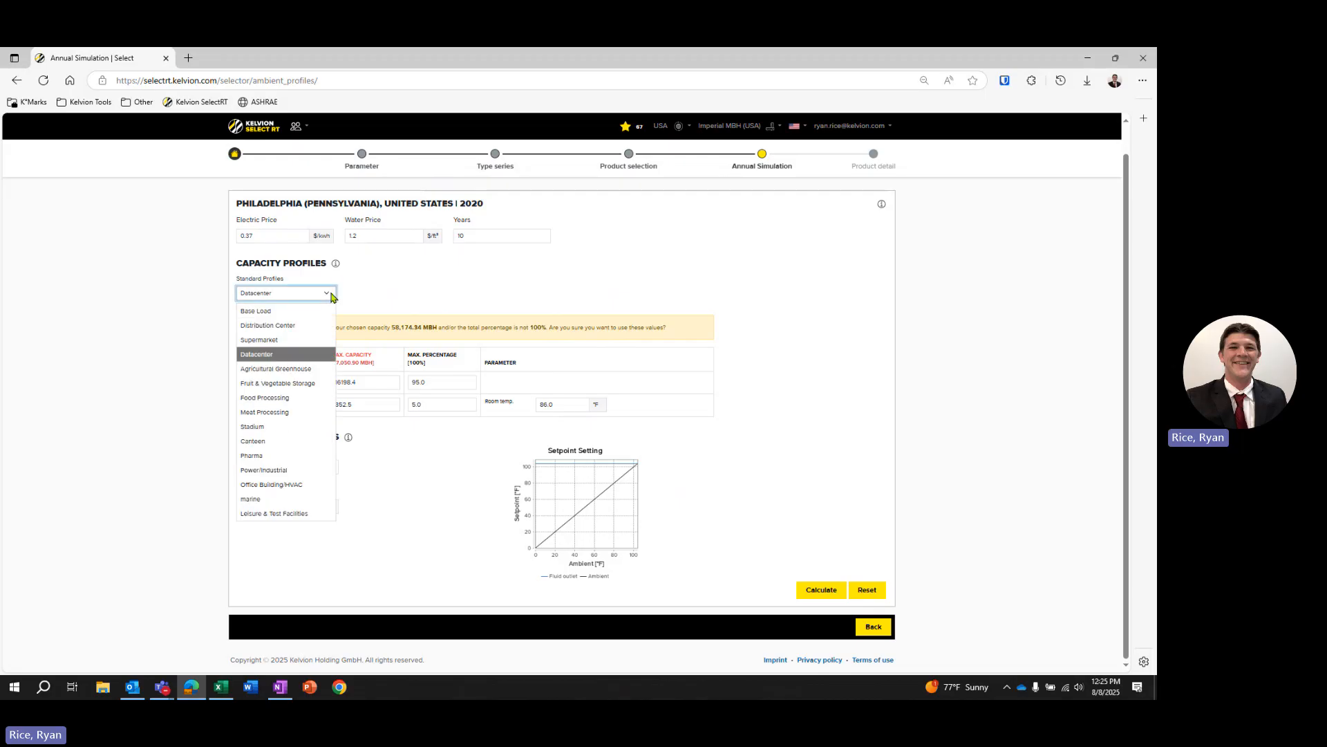
left_click(331, 295)
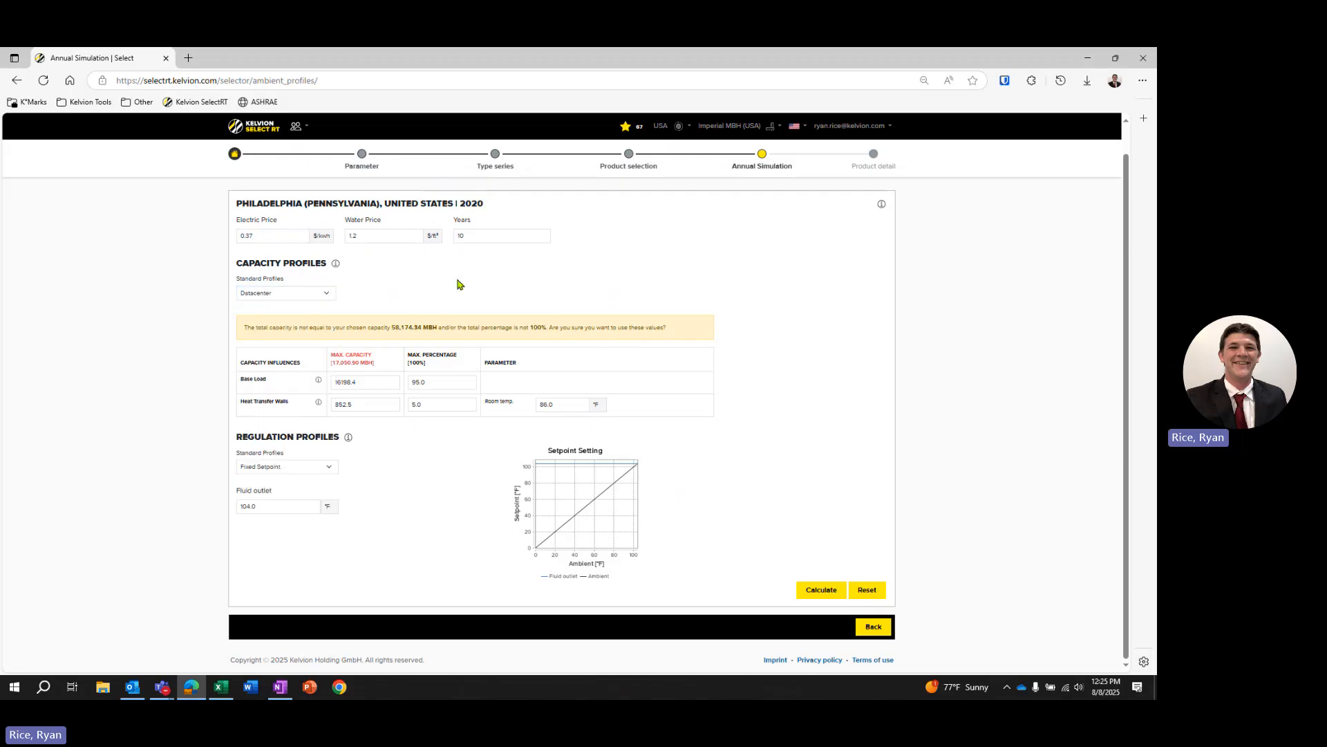
left_click(299, 296)
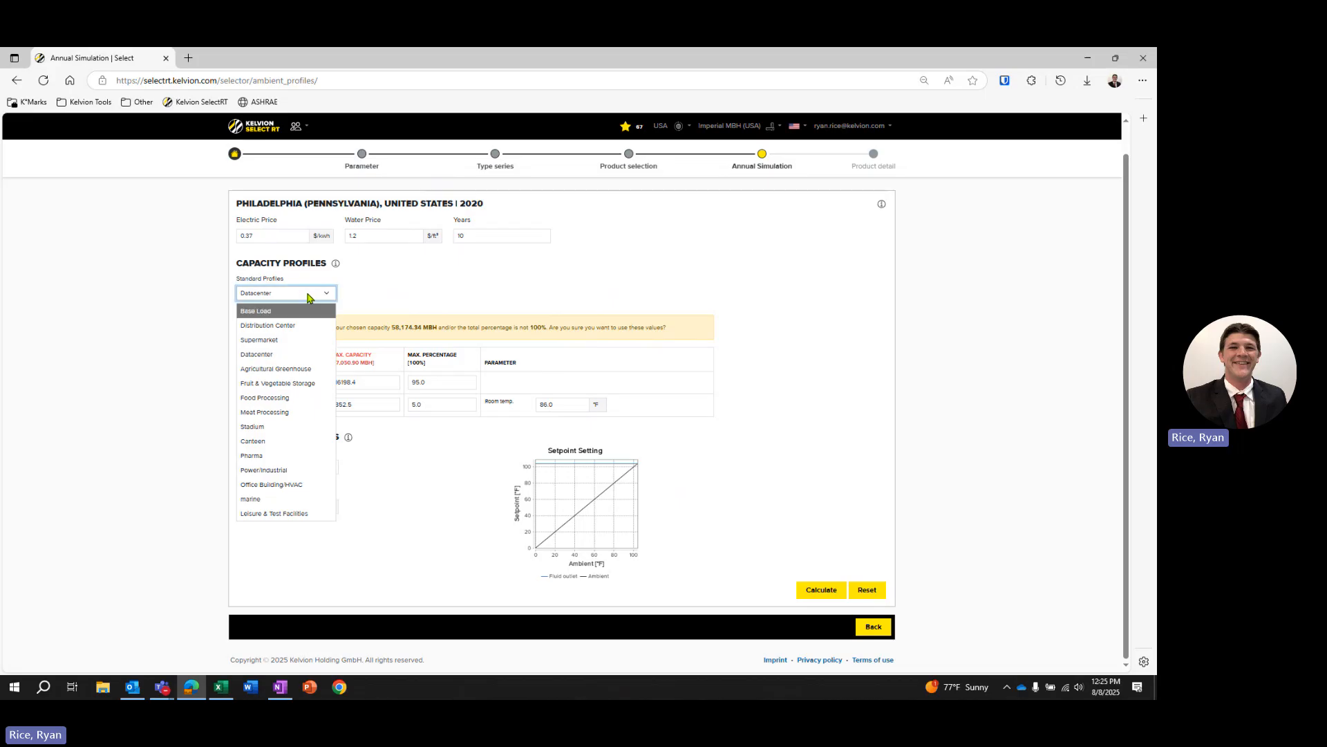
left_click(287, 313)
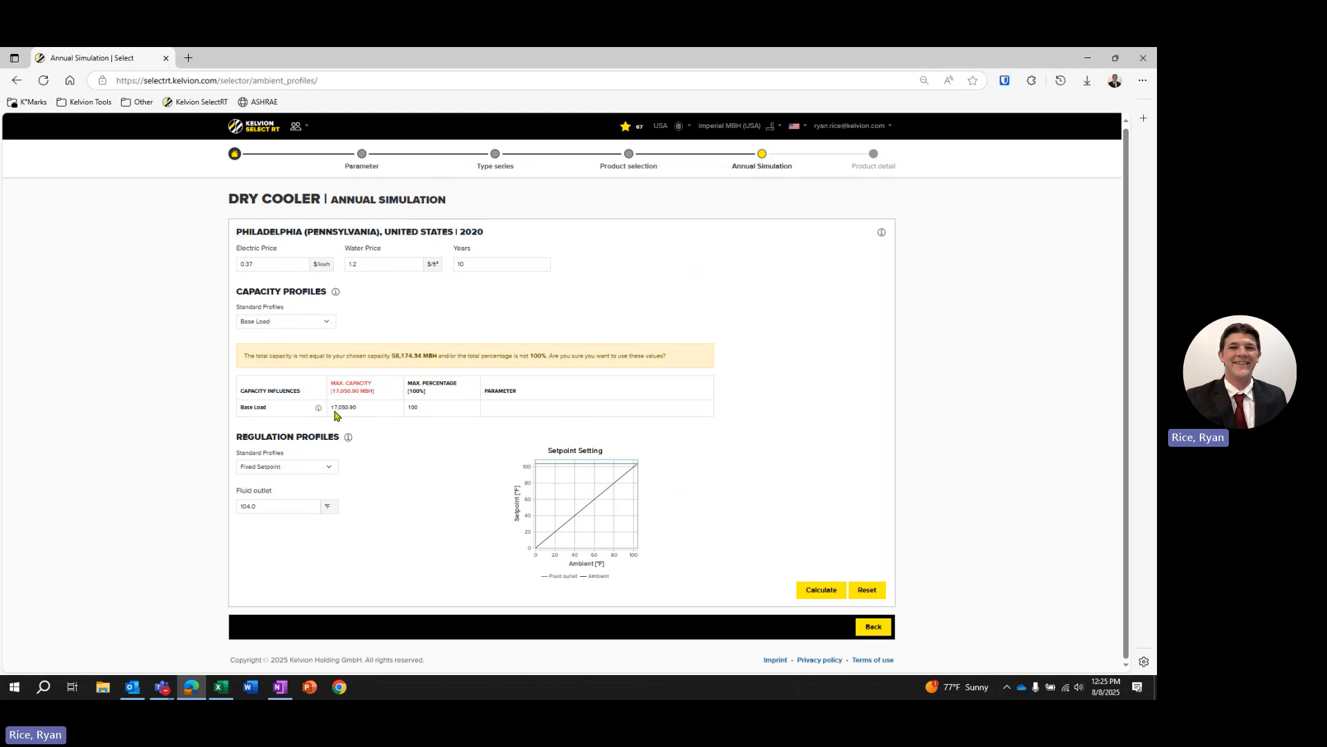
left_click_drag(335, 409, 378, 413)
left_click(354, 409)
Try the Shifted Setpoint regulation profile and switch back to Fixed Setpoint
left_click(305, 508)
left_click(401, 495)
left_click(321, 473)
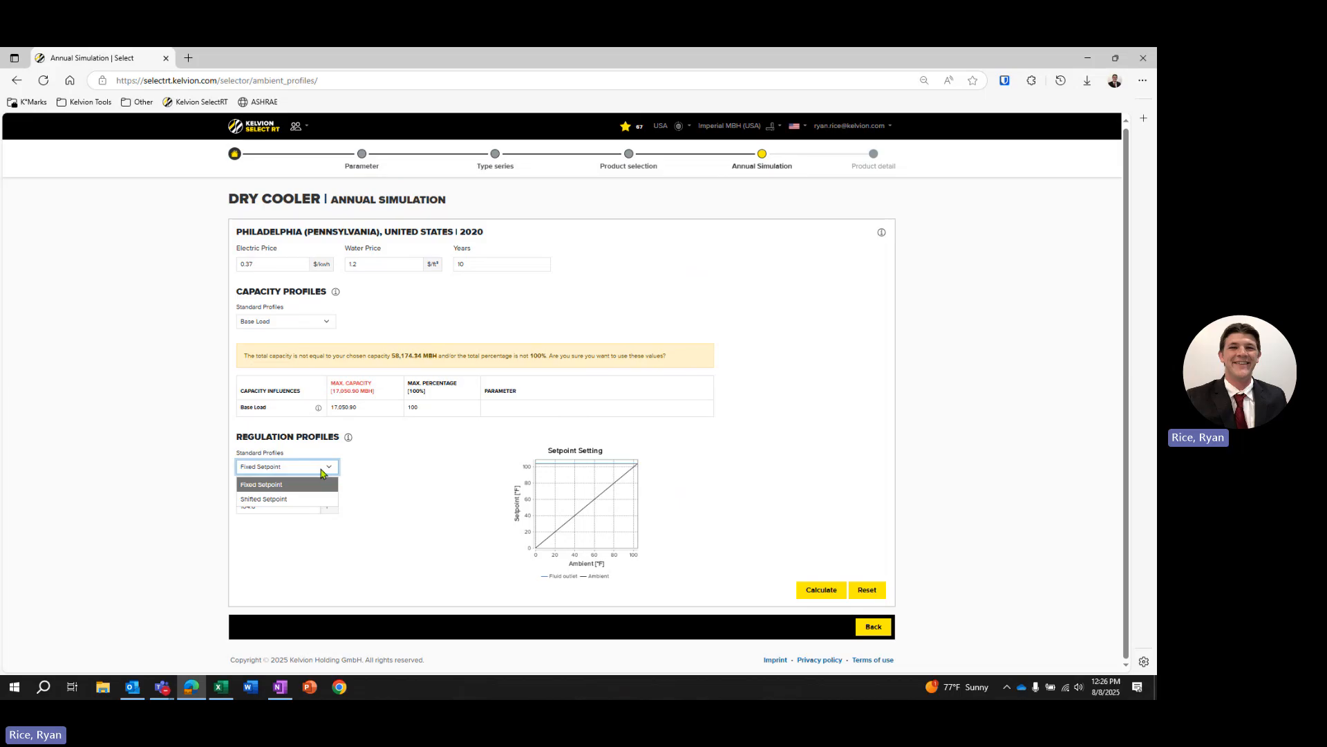
left_click(290, 499)
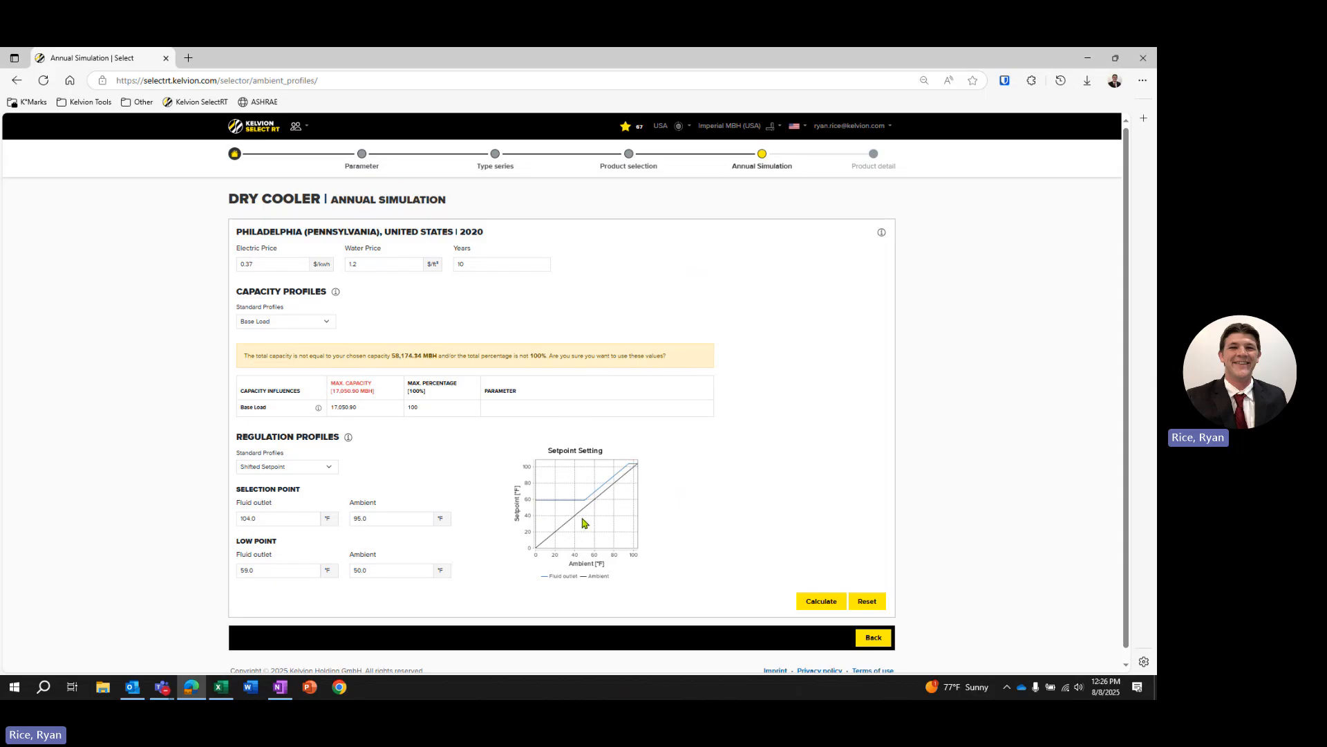
left_click(304, 467)
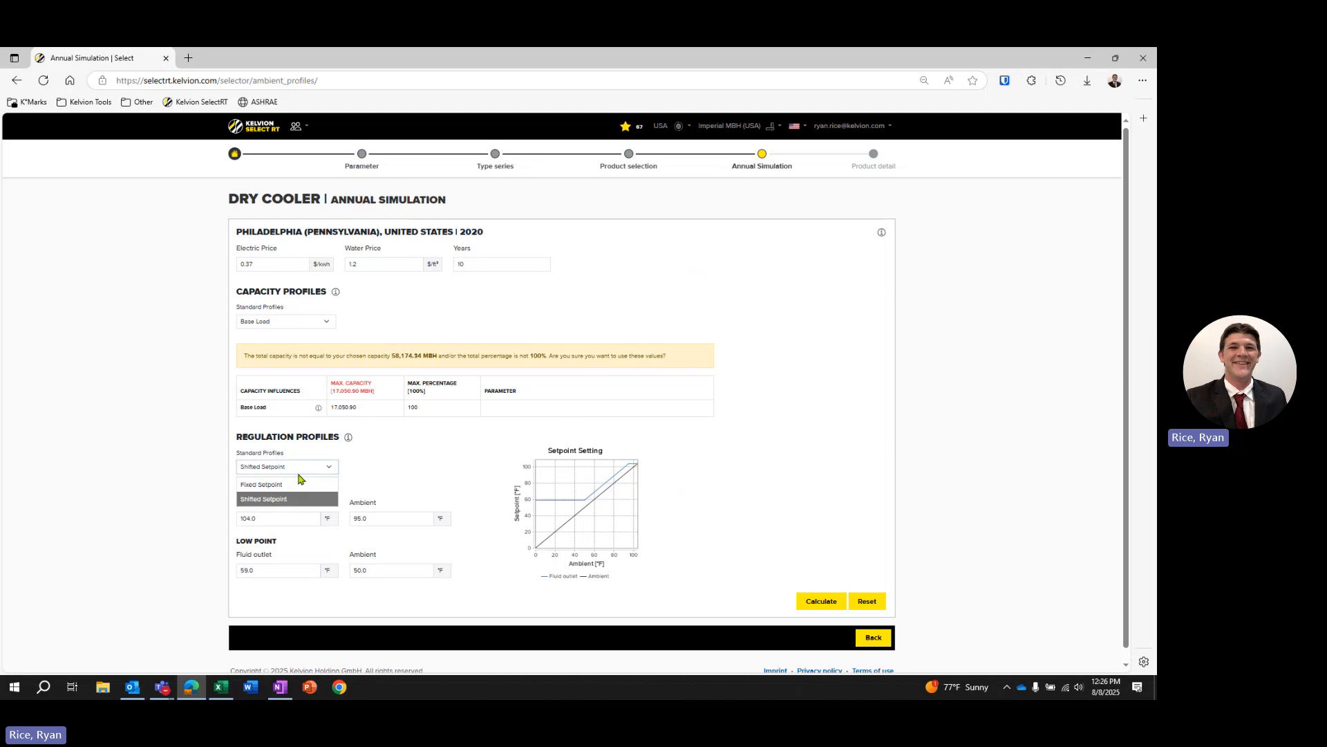
left_click(282, 485)
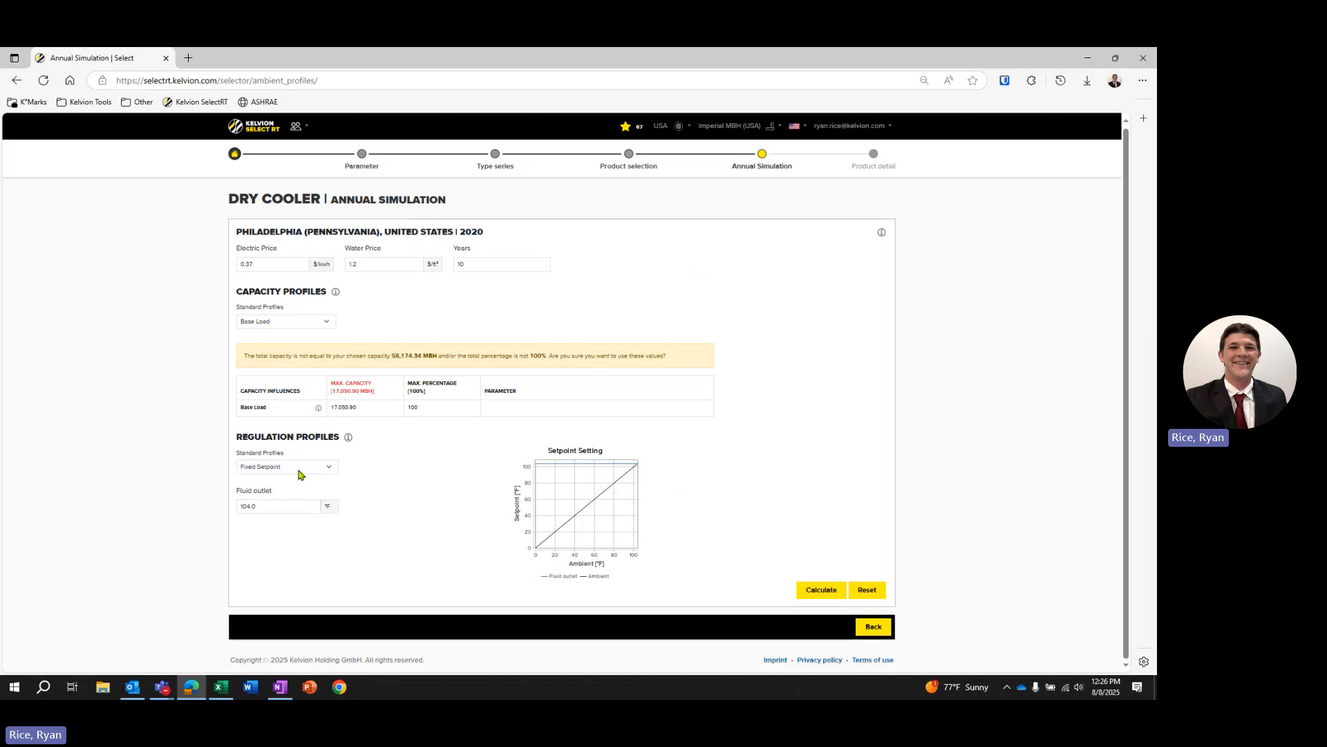
Calculate the annual simulation and examine the unit's consumption and cost results
left_click(821, 591)
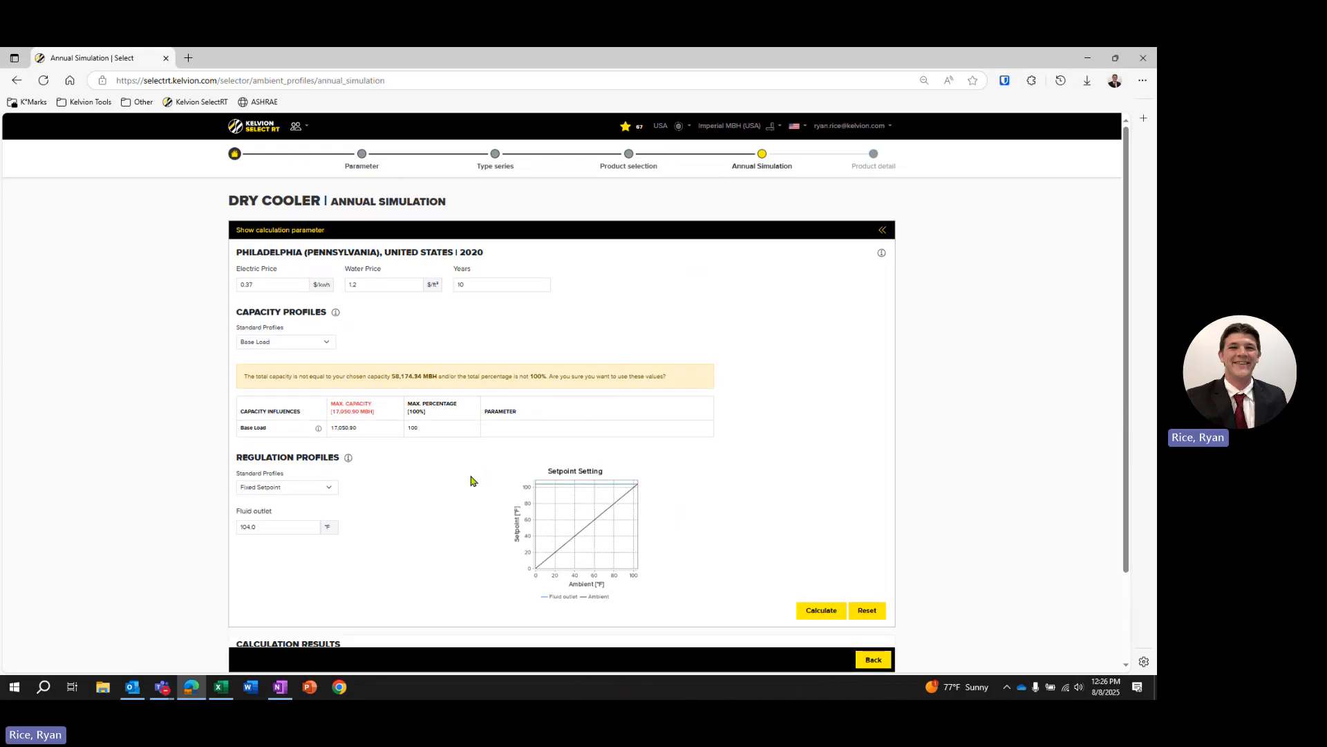
scroll(466, 479, "down", 2)
mouse_move(272, 598)
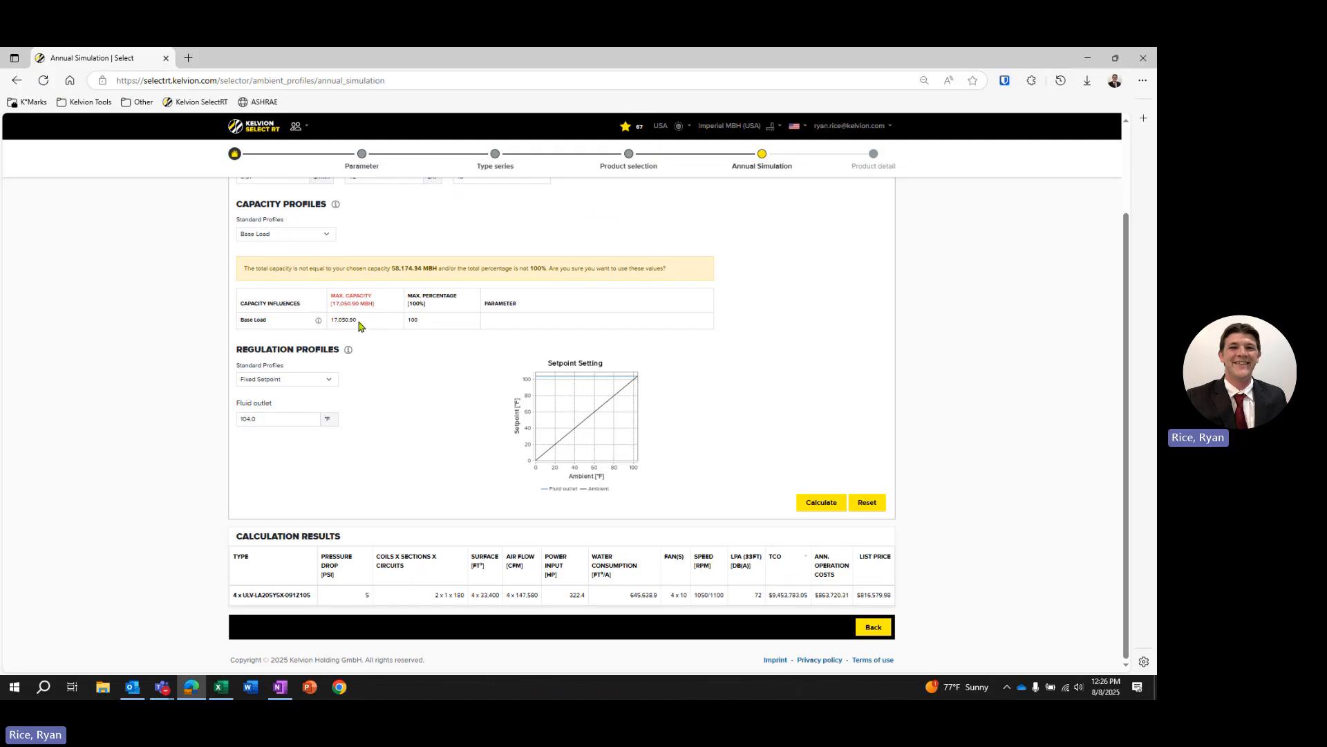
Change the capacity profile to Datacenter and select the base load's maximum capacity value
left_click(297, 235)
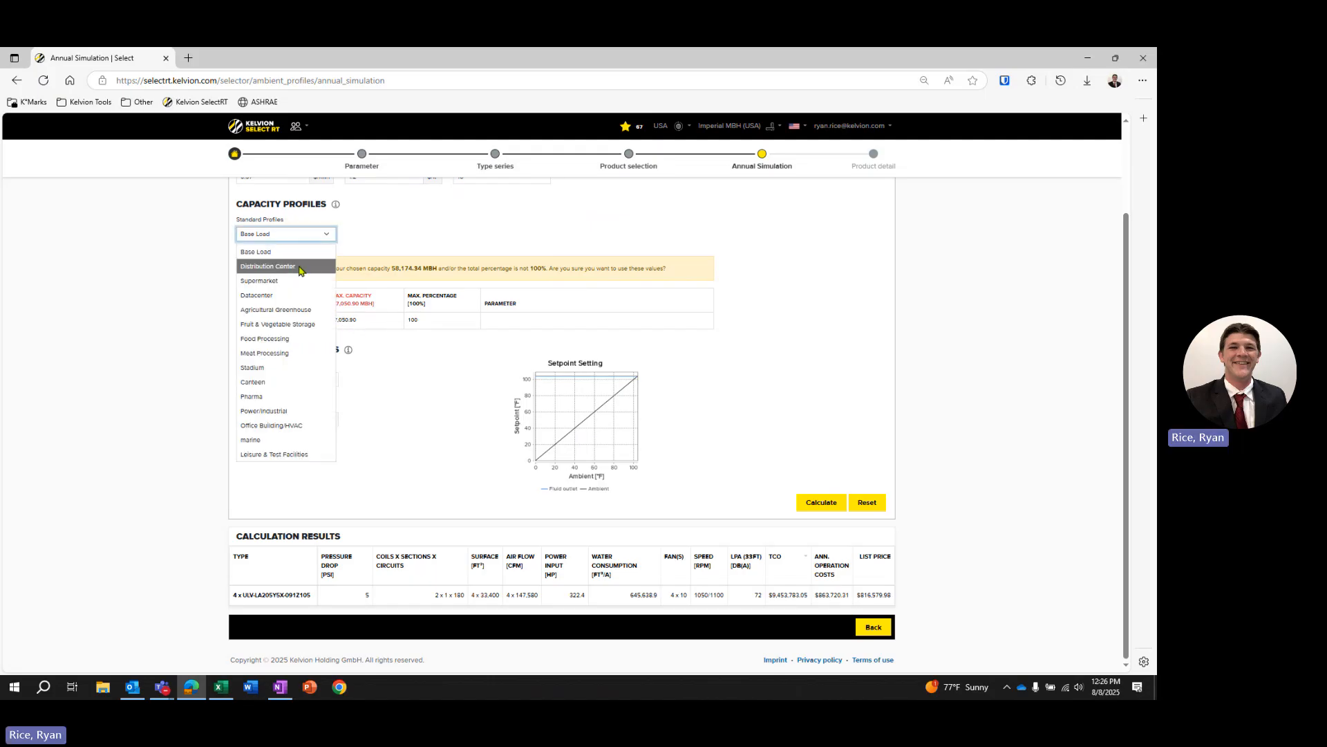
left_click(287, 297)
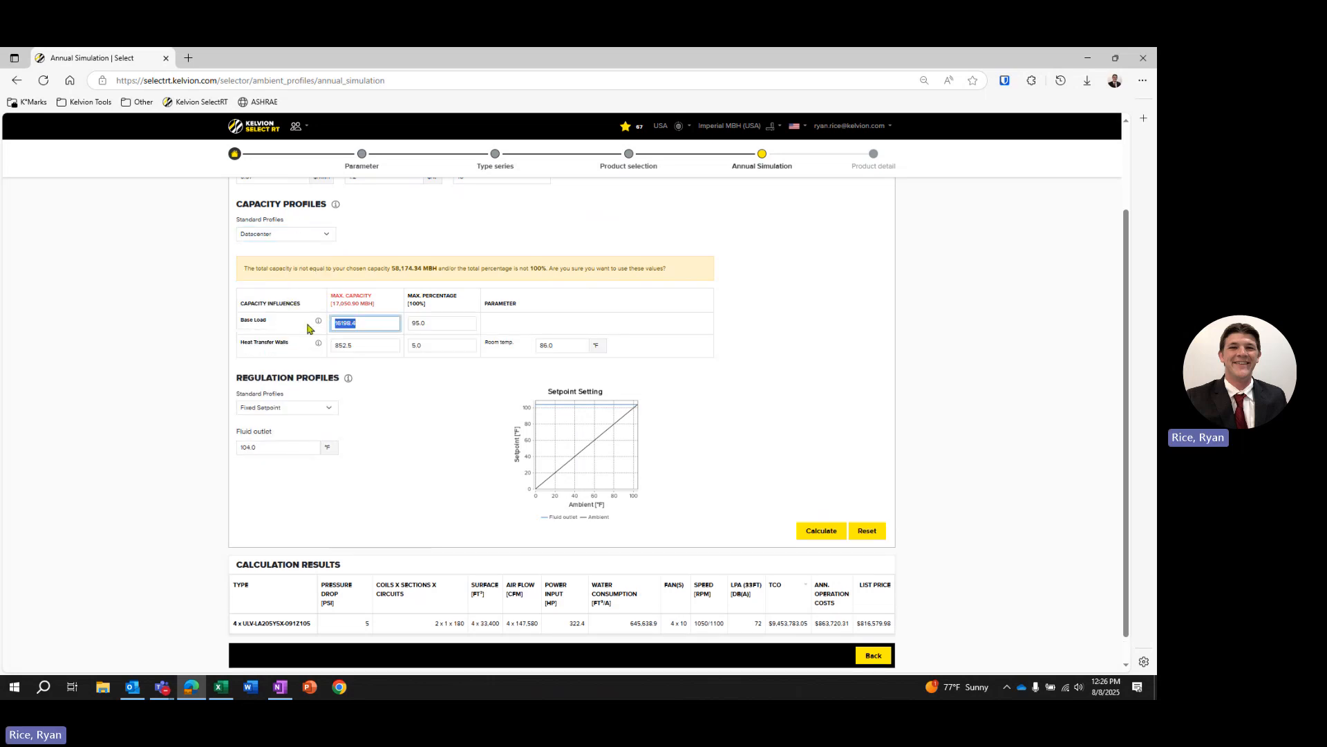
left_click(301, 237)
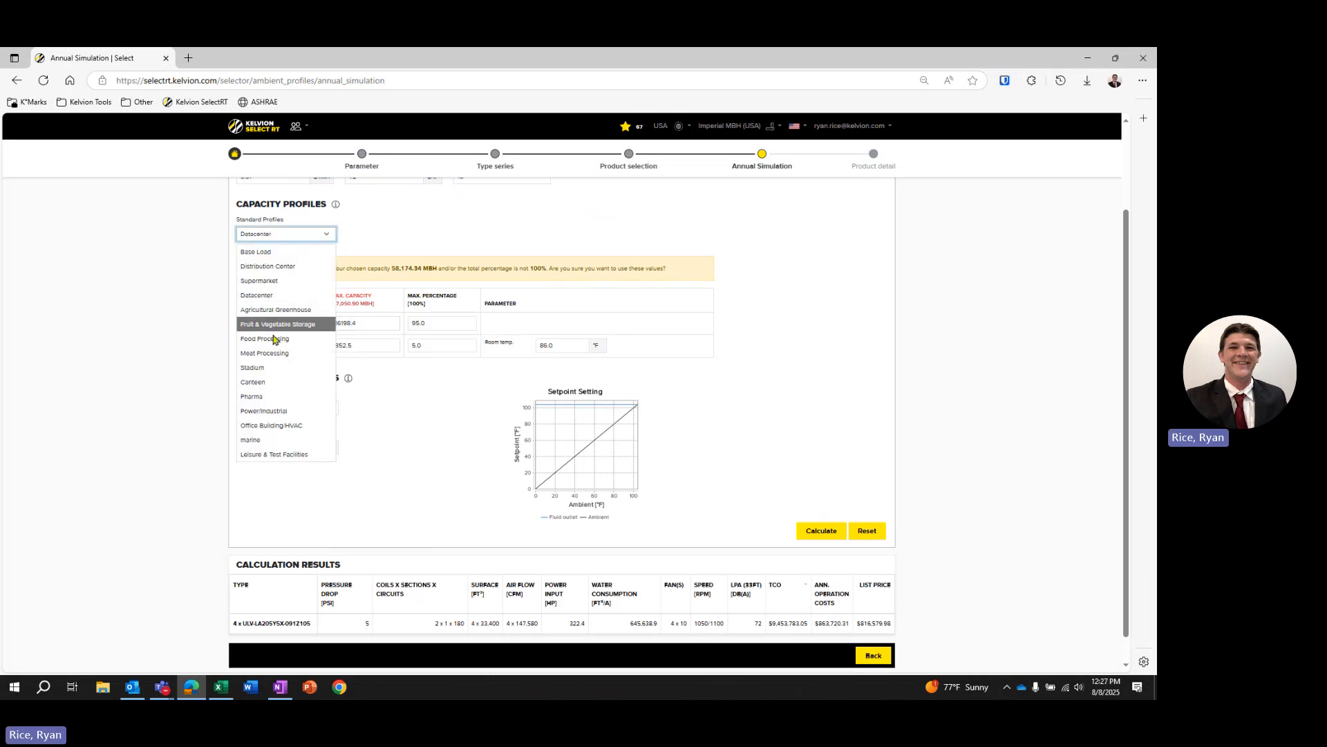
left_click(284, 298)
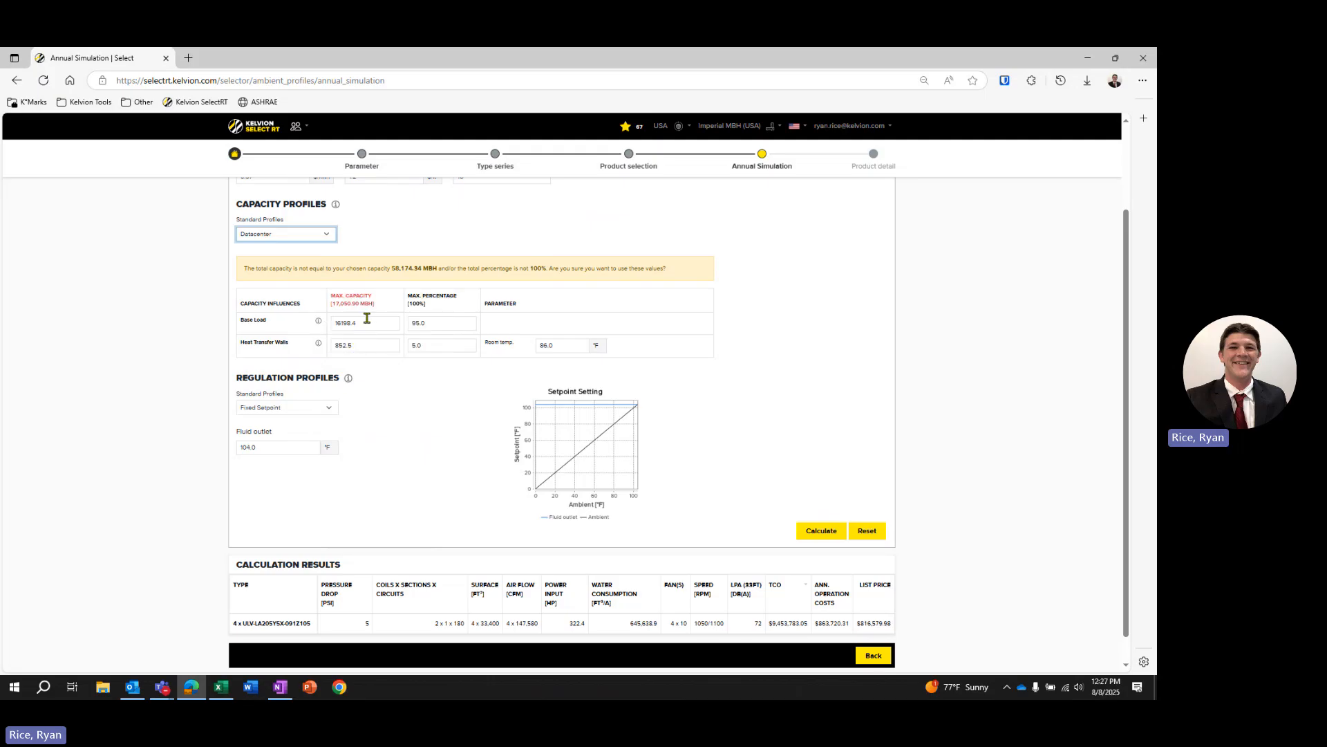
mouse_move(362, 323)
left_mouse_down()
mouse_move(298, 318)
mouse_move(351, 321)
left_mouse_up()
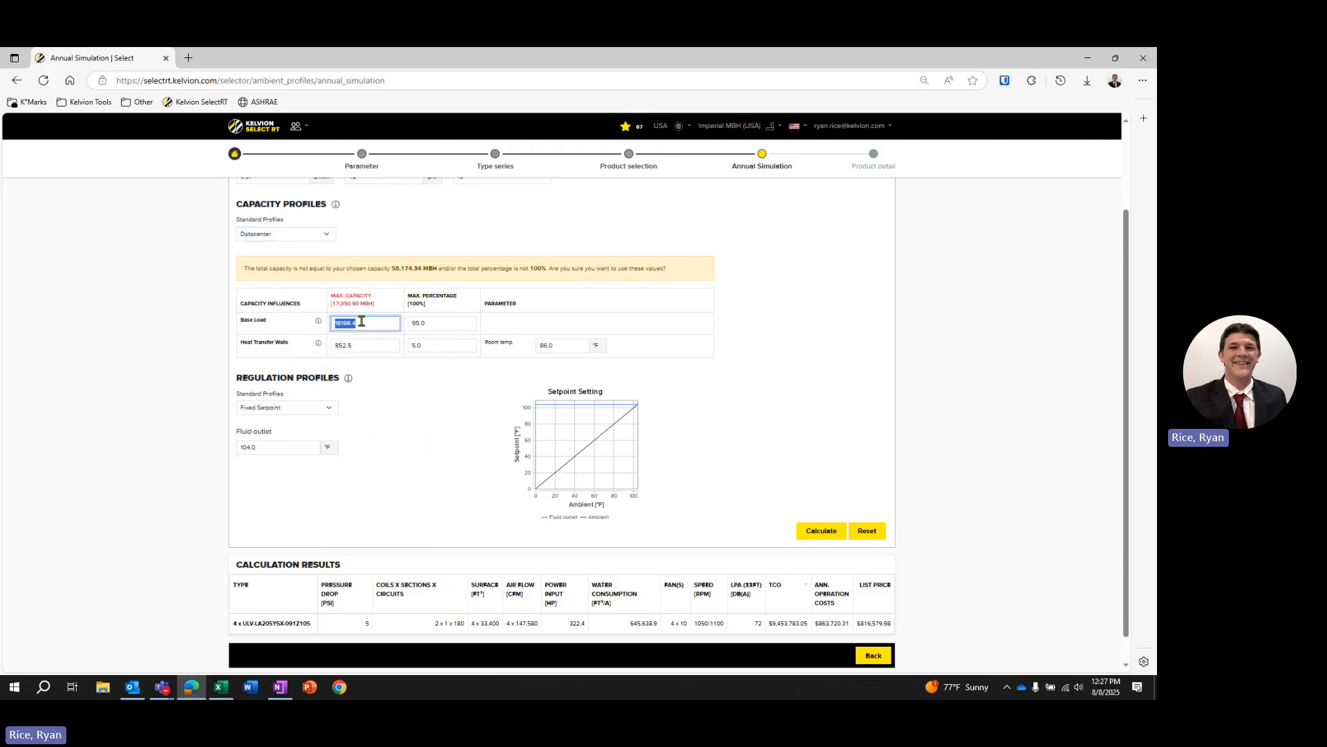
Set the capacity profile back to Base Load and open the product details of the calculated ULV-LA205Y5X-091Z105 unit
mouse_move(319, 347)
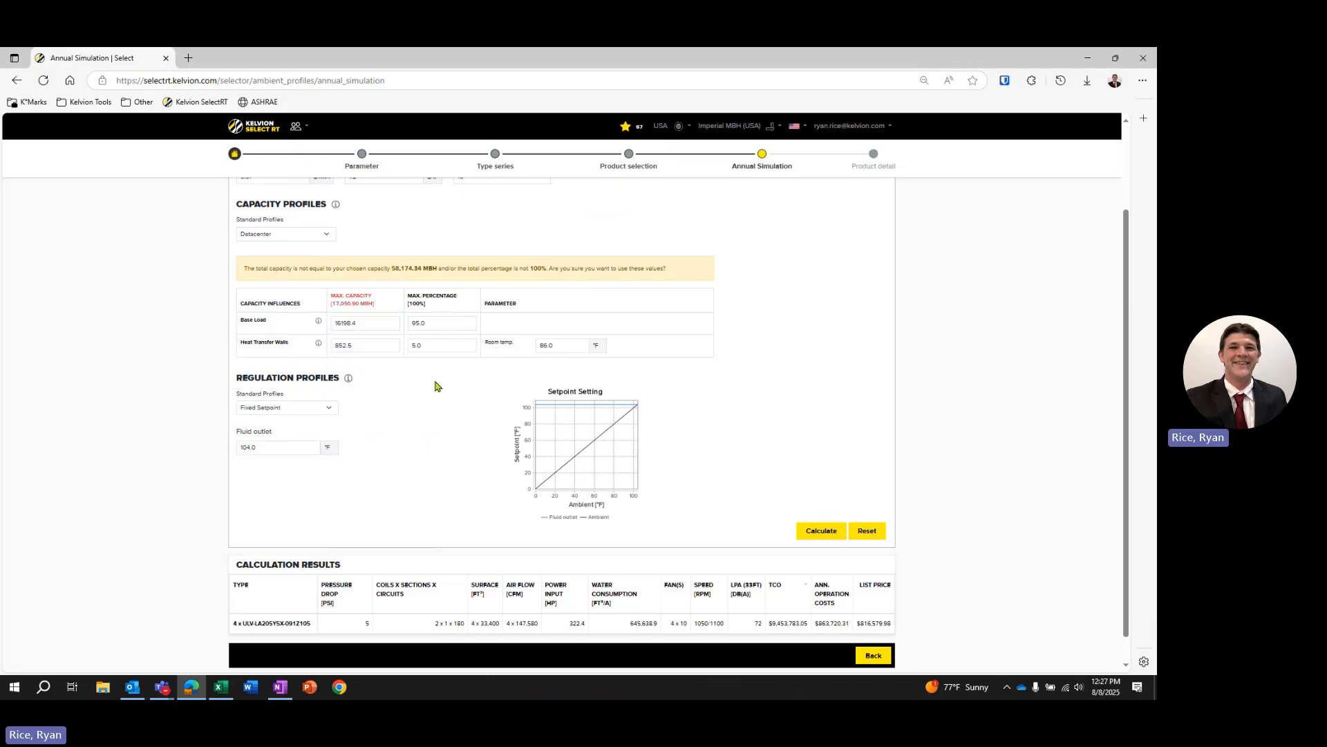
left_click(310, 235)
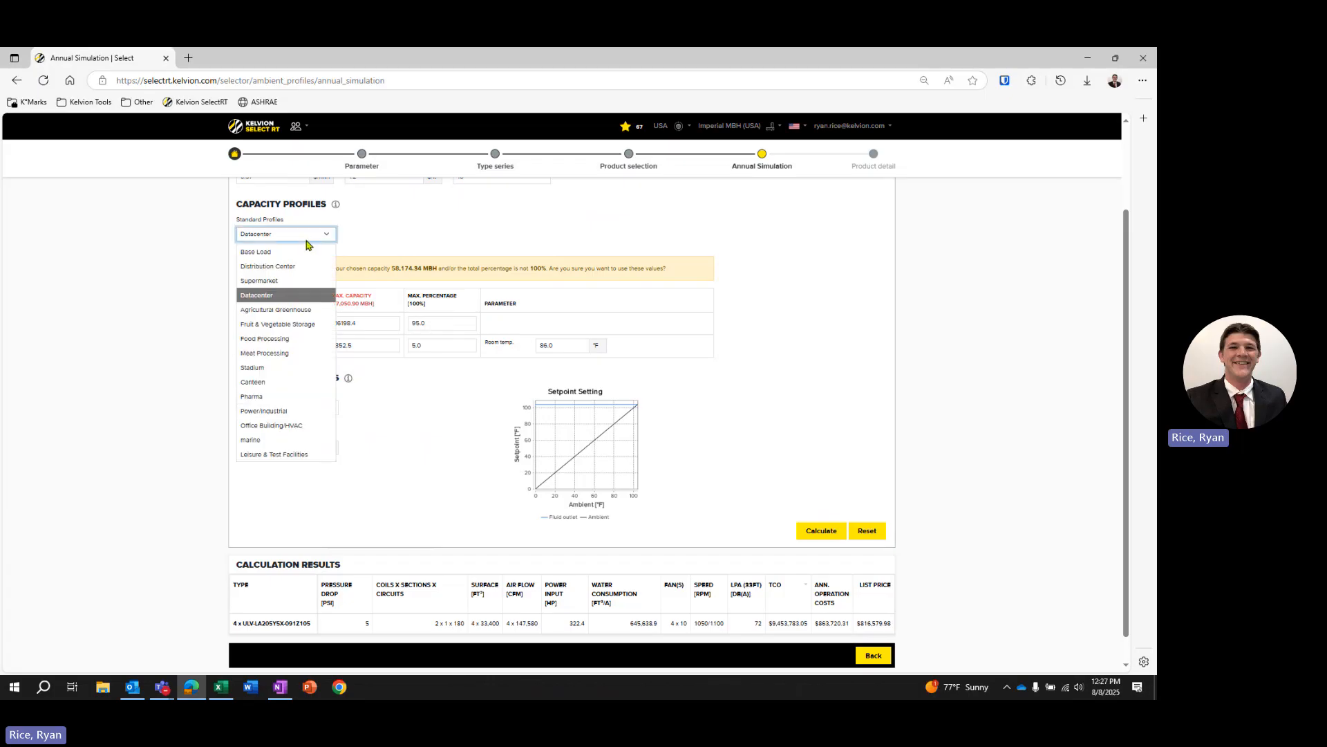
left_click(309, 254)
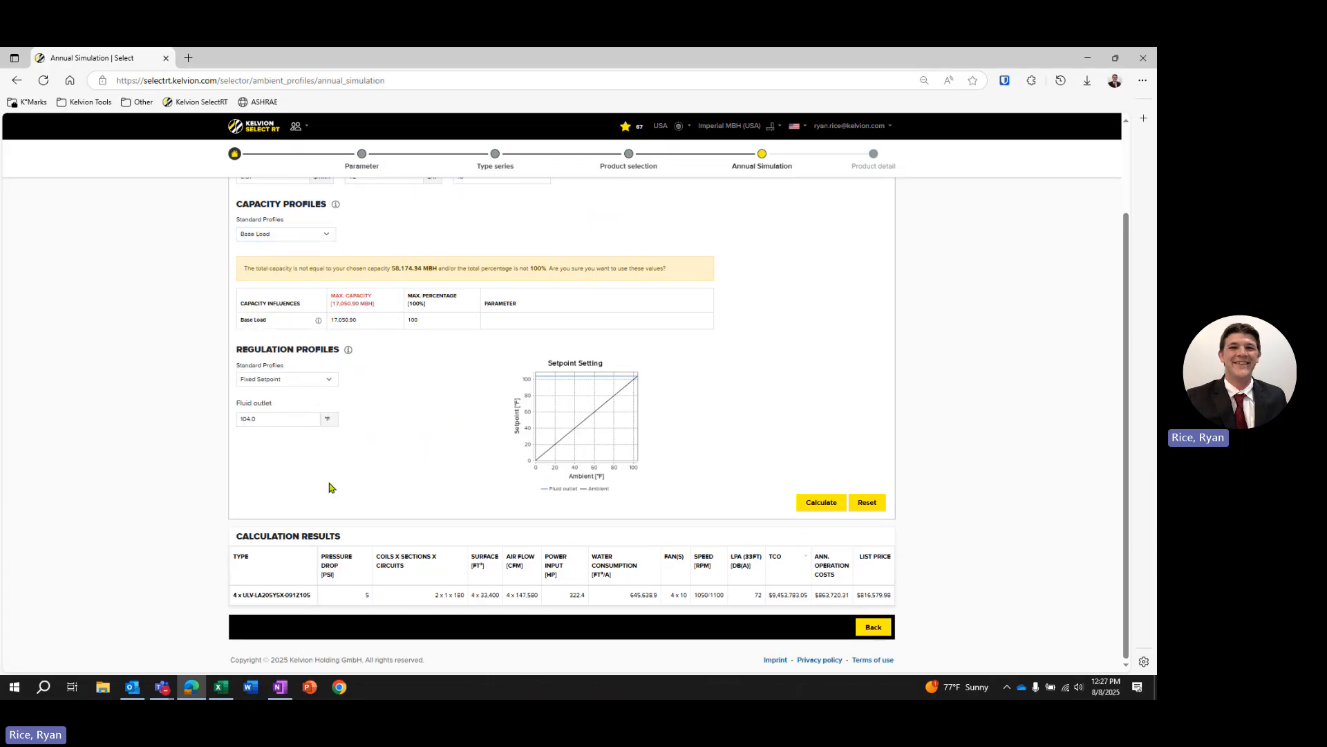
left_click(296, 596)
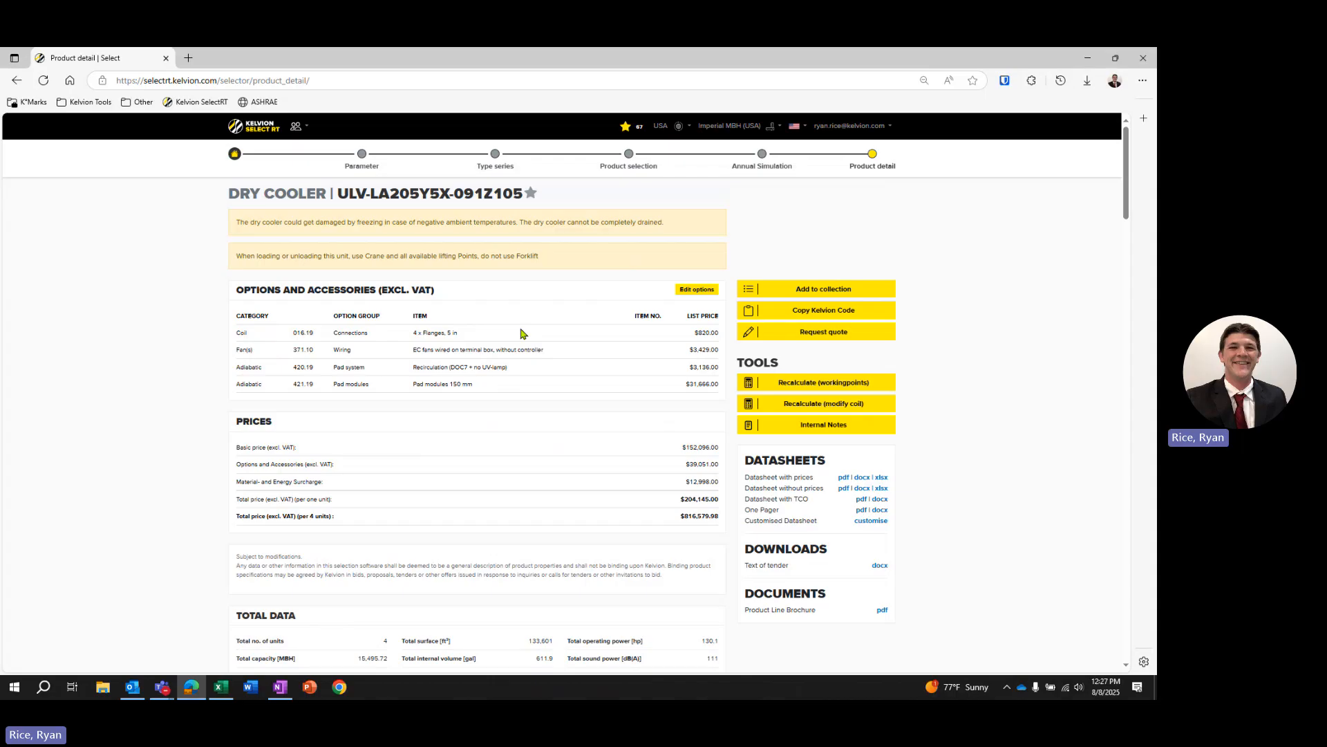
Examine the unit's technical data, adiabatic data, dimensions, and ten-year estimated total costs of ownership with the cost charts
scroll(525, 346, "down", 10)
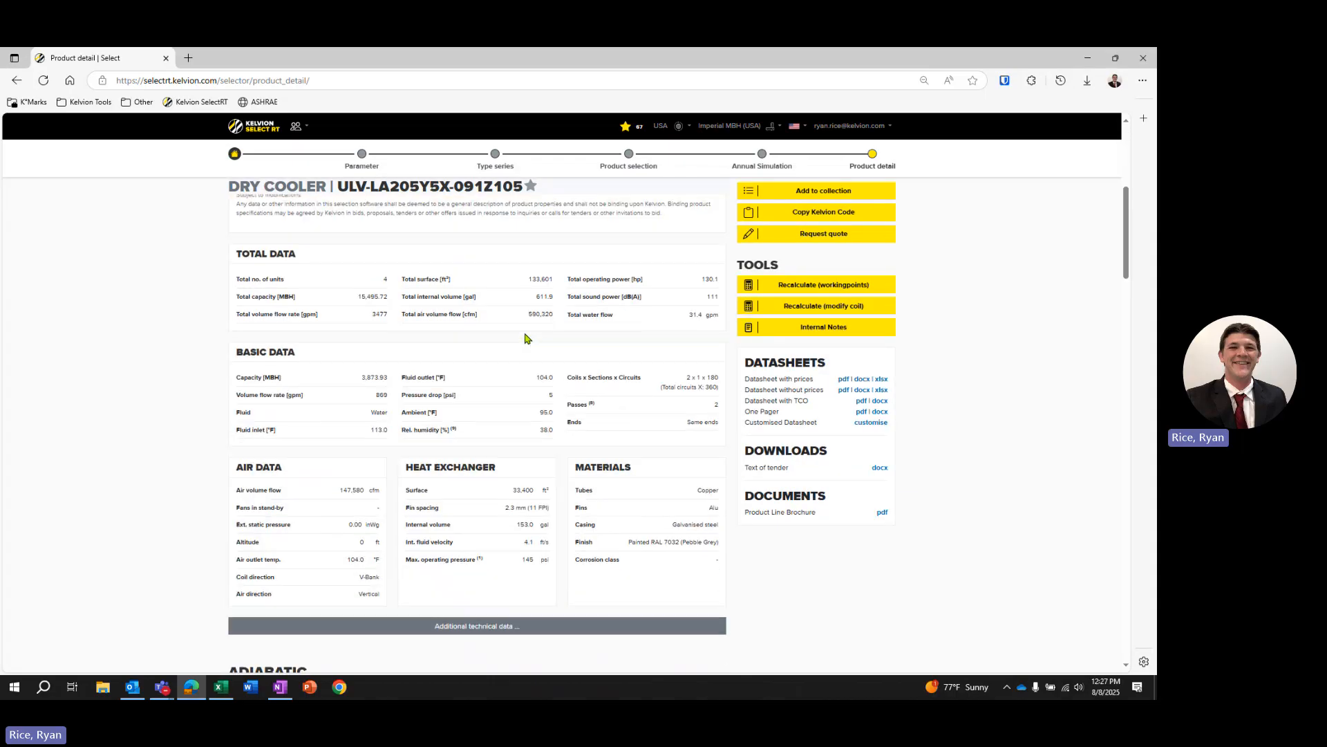
scroll(525, 382, "down", 2)
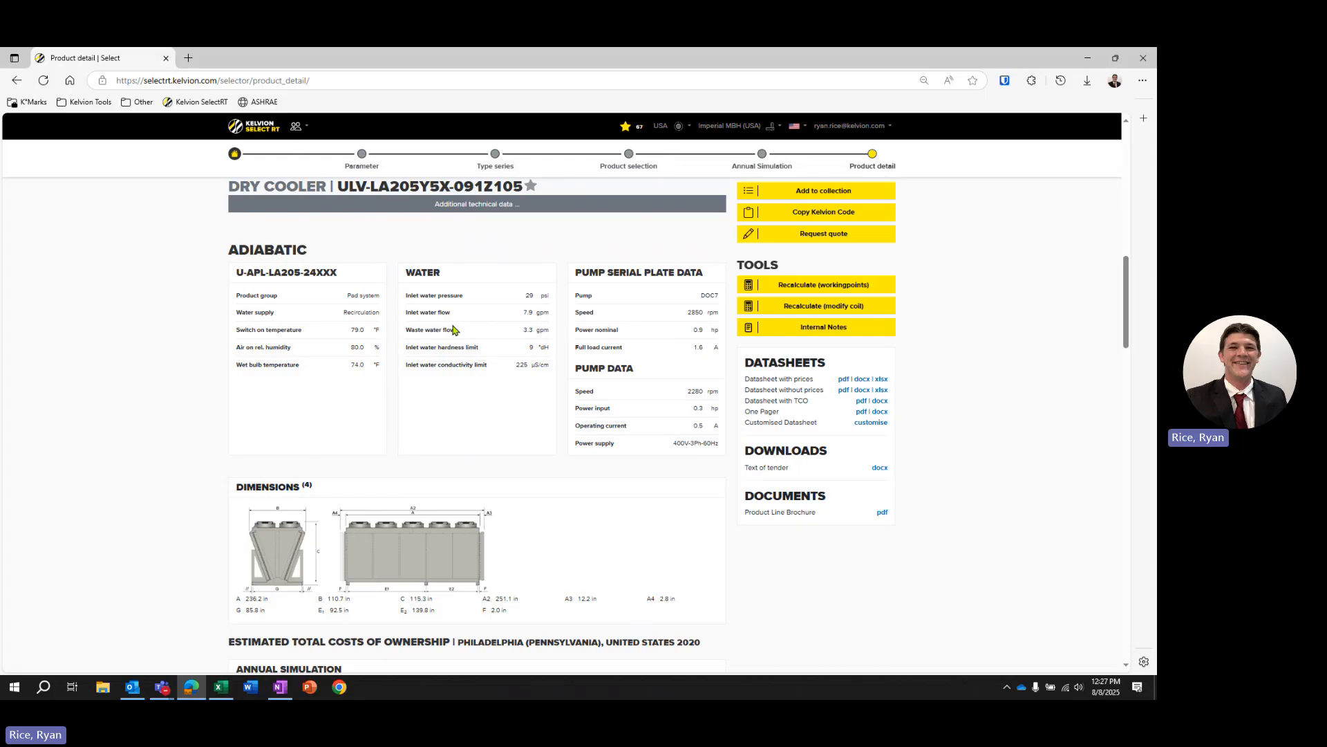
scroll(454, 330, "down", 3)
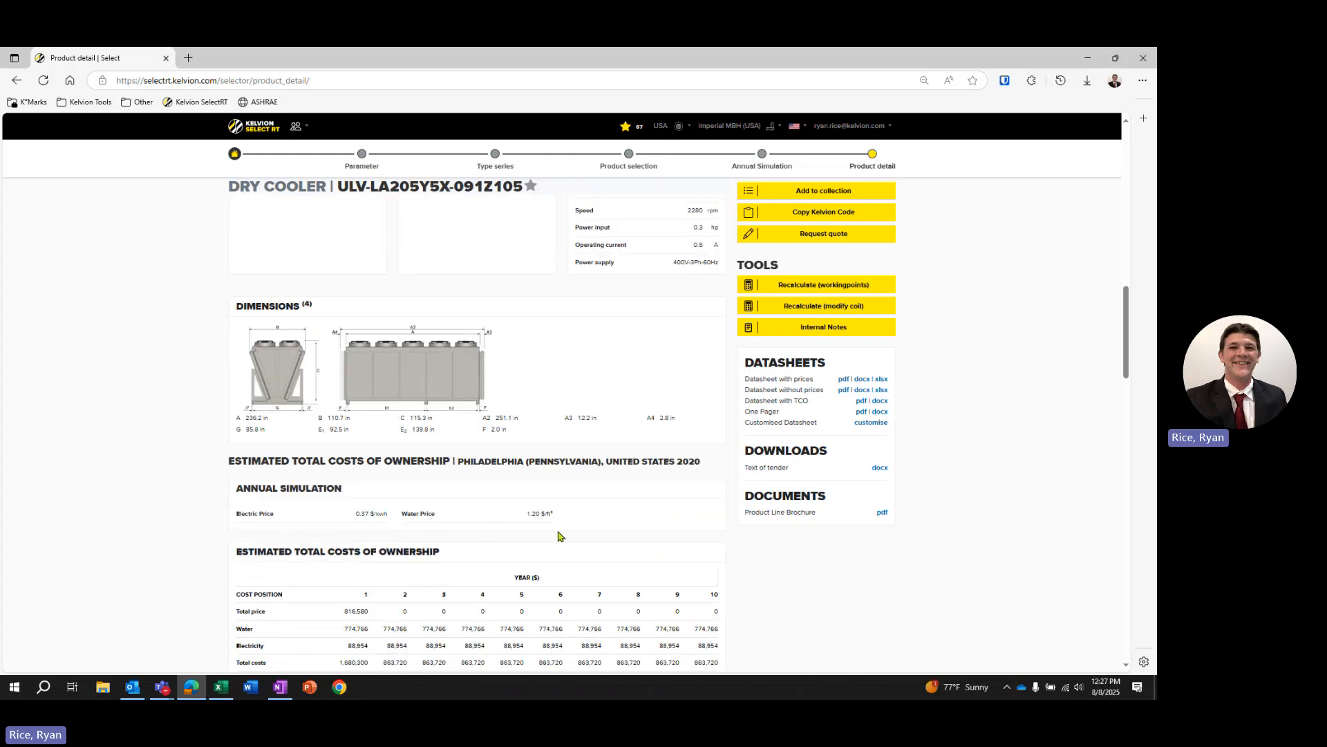
scroll(235, 289, "down", 3)
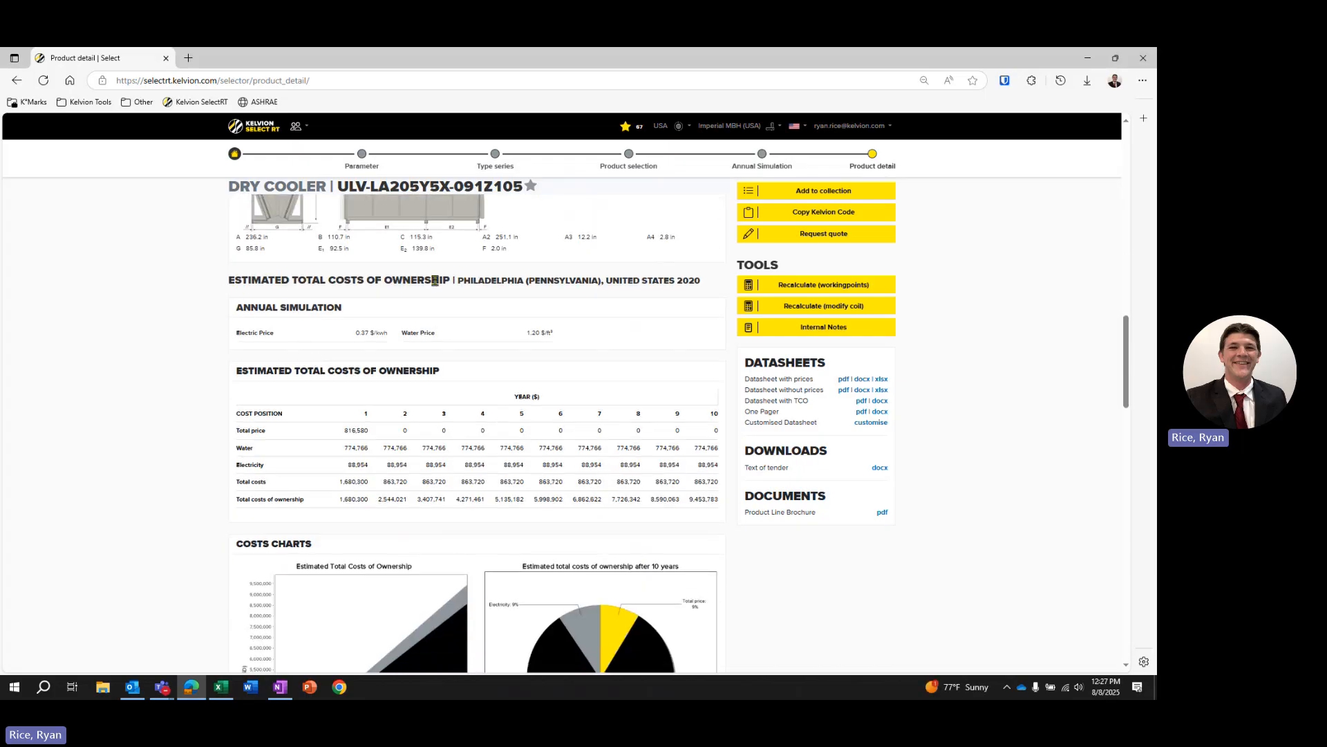
scroll(584, 377, "down", 2)
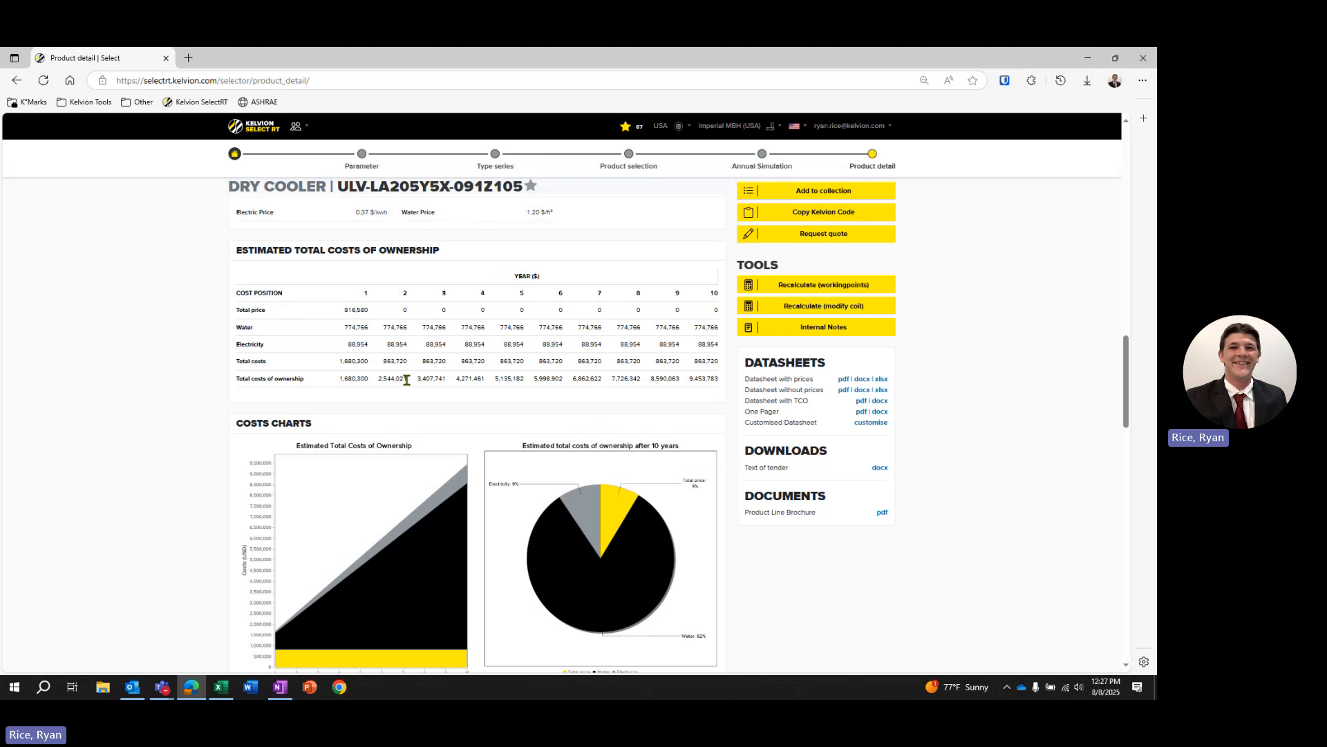
scroll(384, 375, "down", 1)
scroll(384, 376, "down", 1)
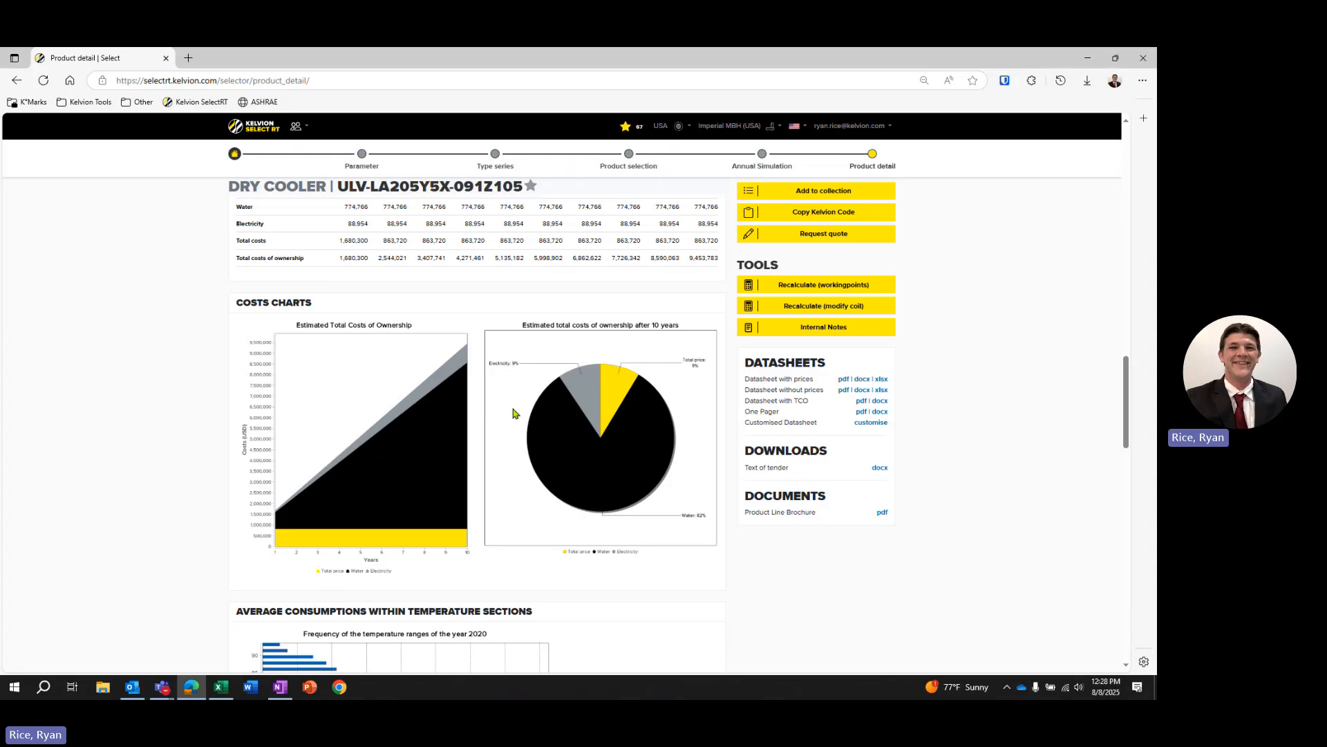
scroll(509, 425, "up", 1)
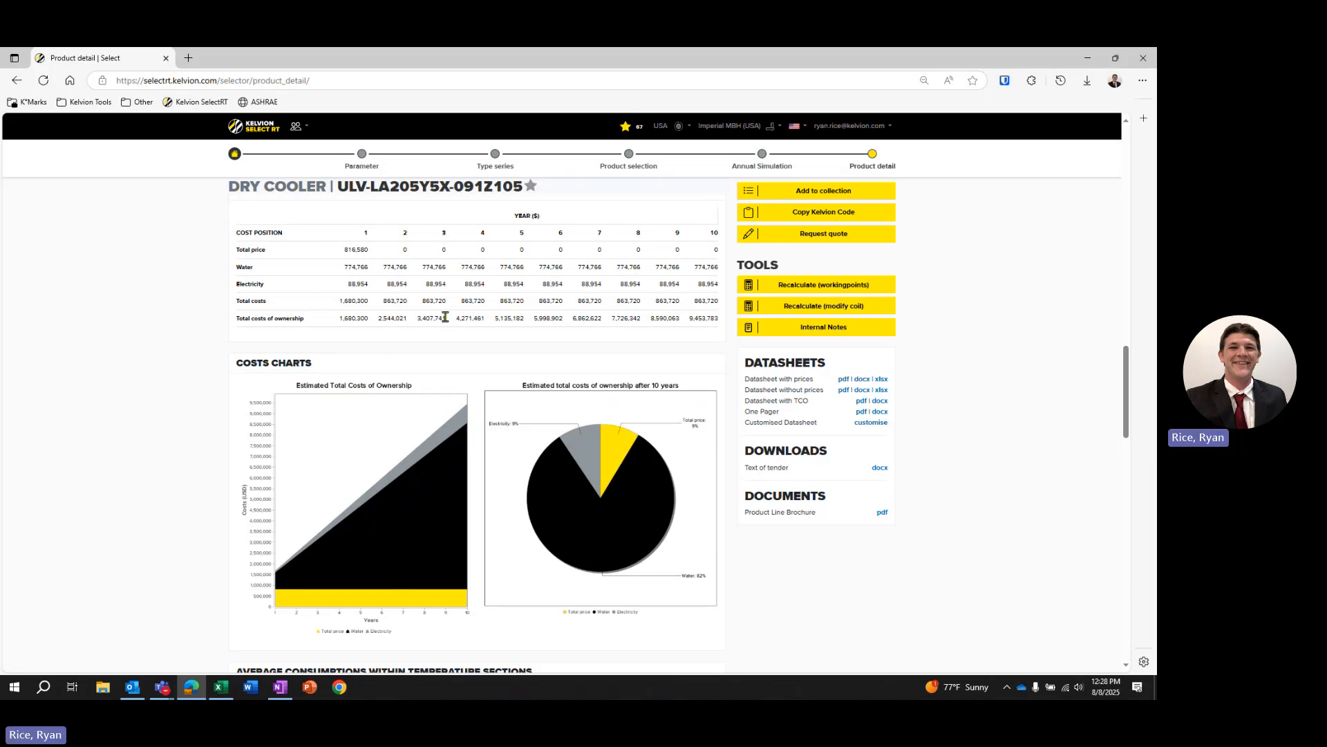
scroll(450, 318, "down", 4)
scroll(611, 454, "down", 3)
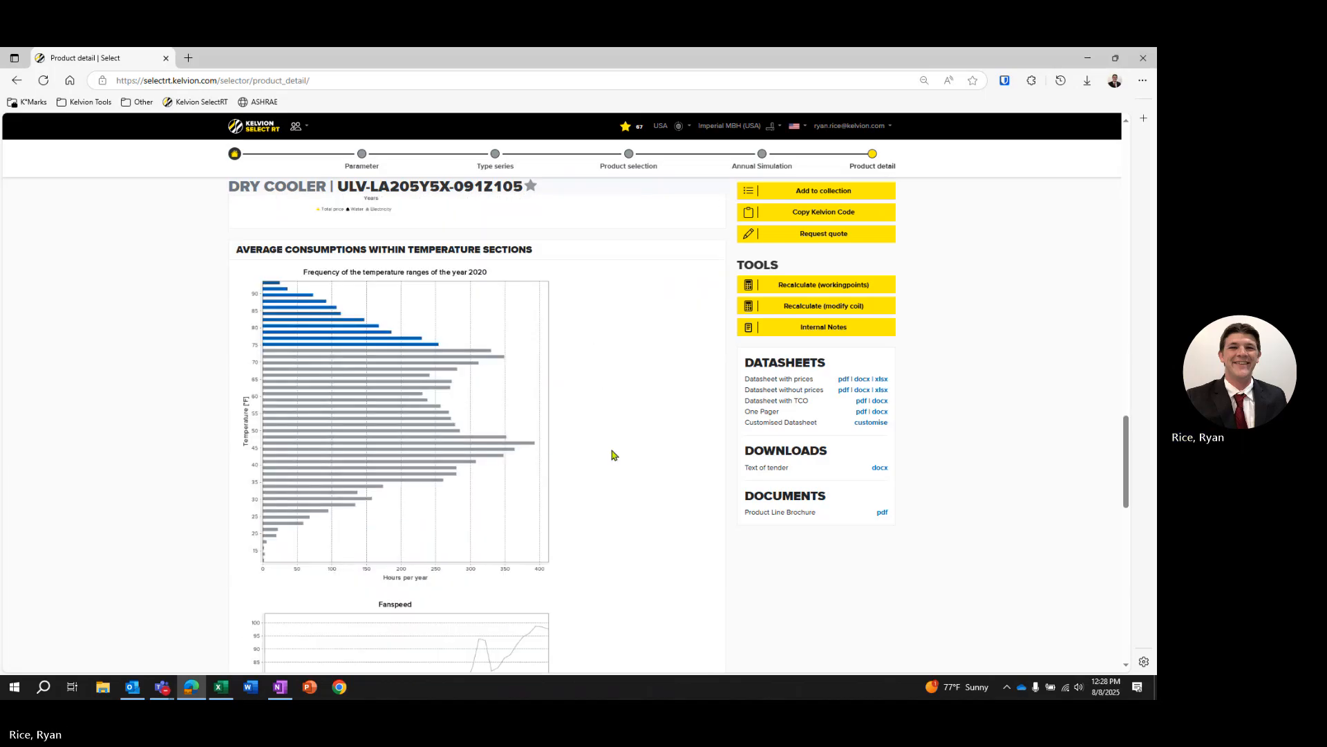
scroll(611, 453, "up", 7)
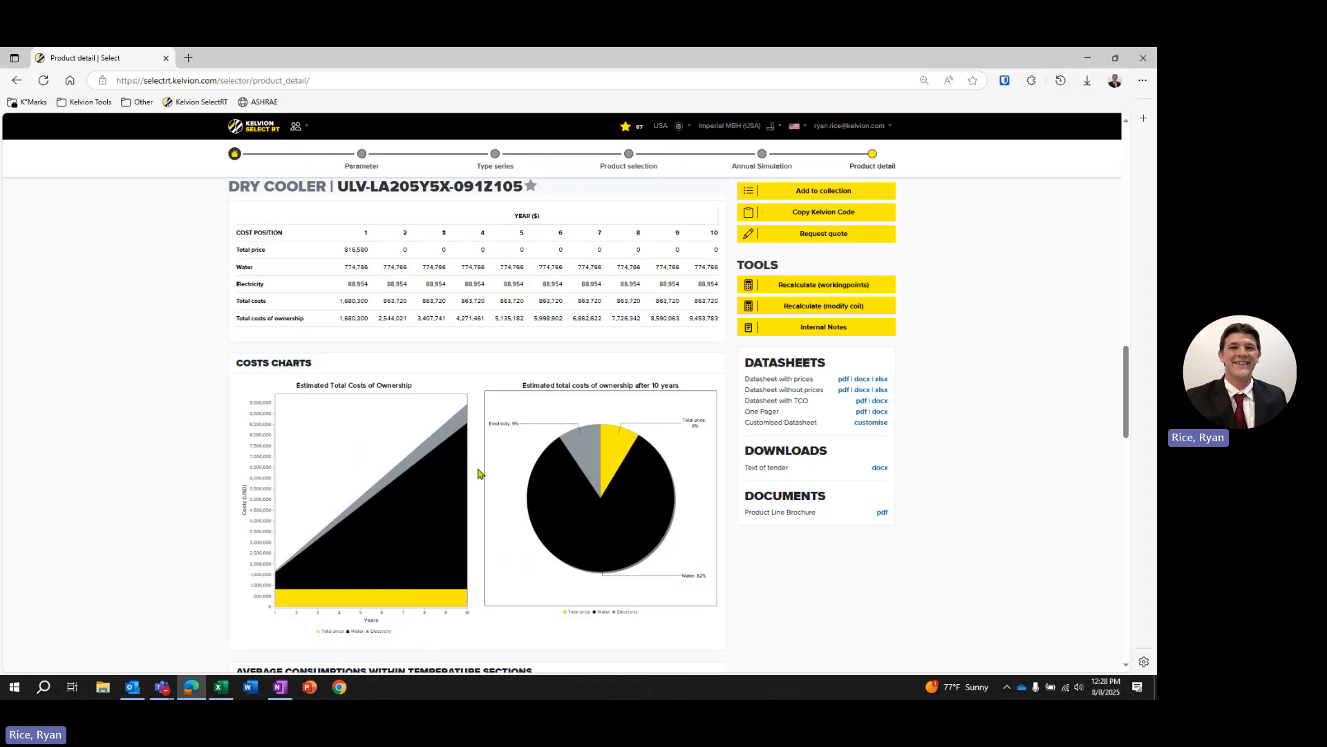
Examine the average consumption charts for the yearly temperature frequency and the fan speed over temperature
scroll(478, 474, "down", 4)
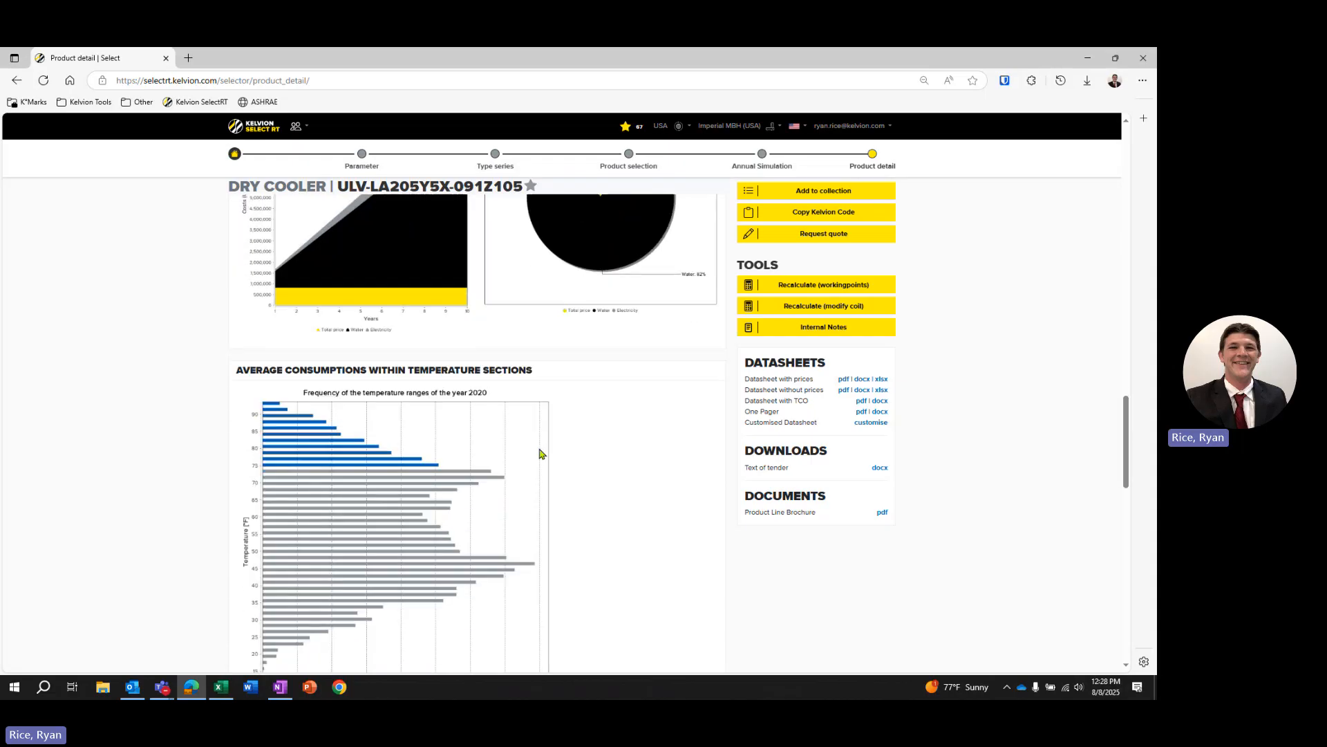
scroll(604, 461, "down", 1)
scroll(603, 462, "down", 2)
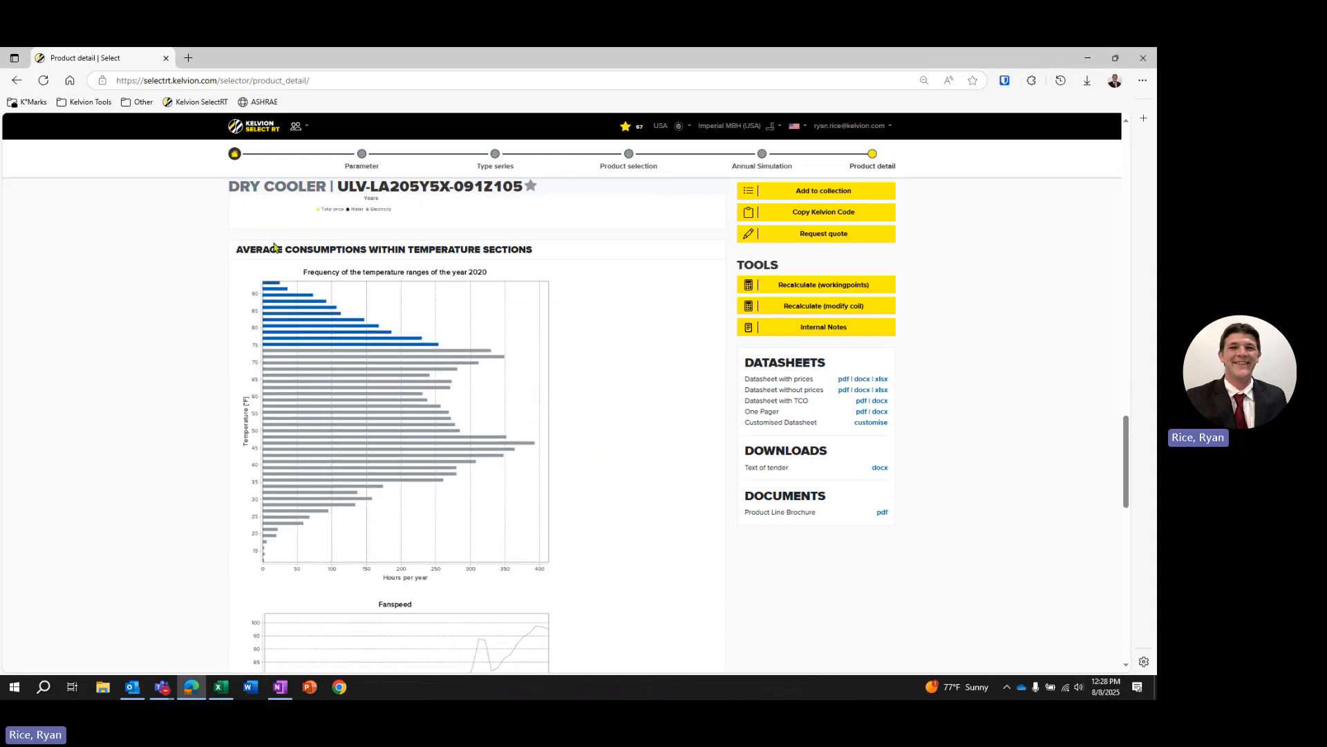
scroll(456, 290, "down", 2)
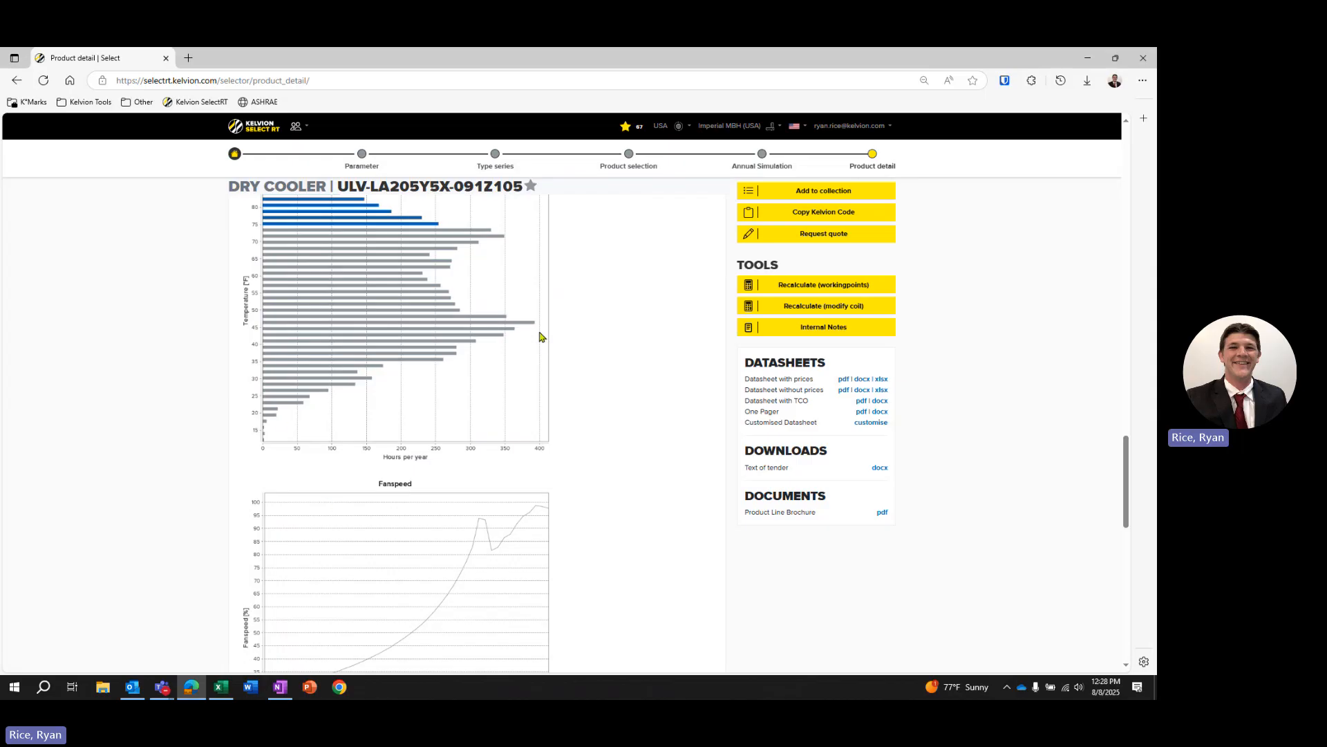
scroll(553, 429, "up", 1)
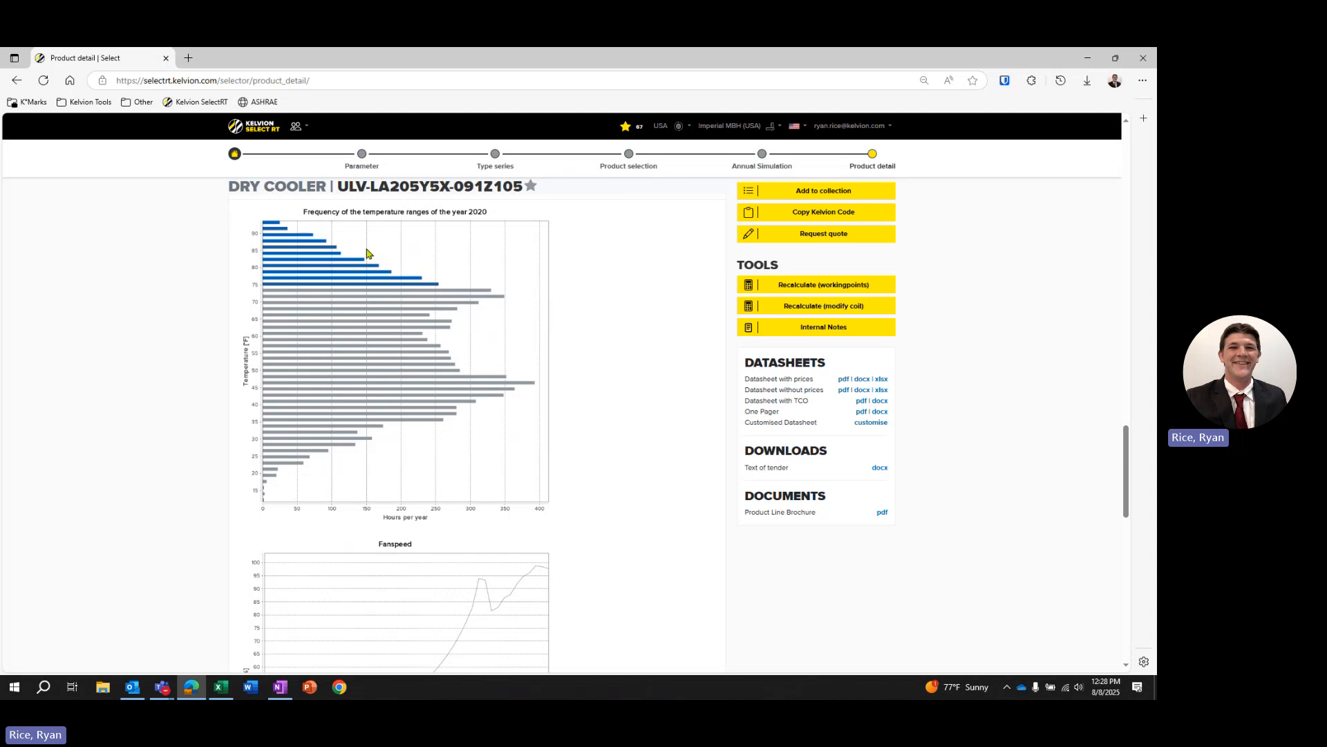
scroll(608, 400, "down", 3)
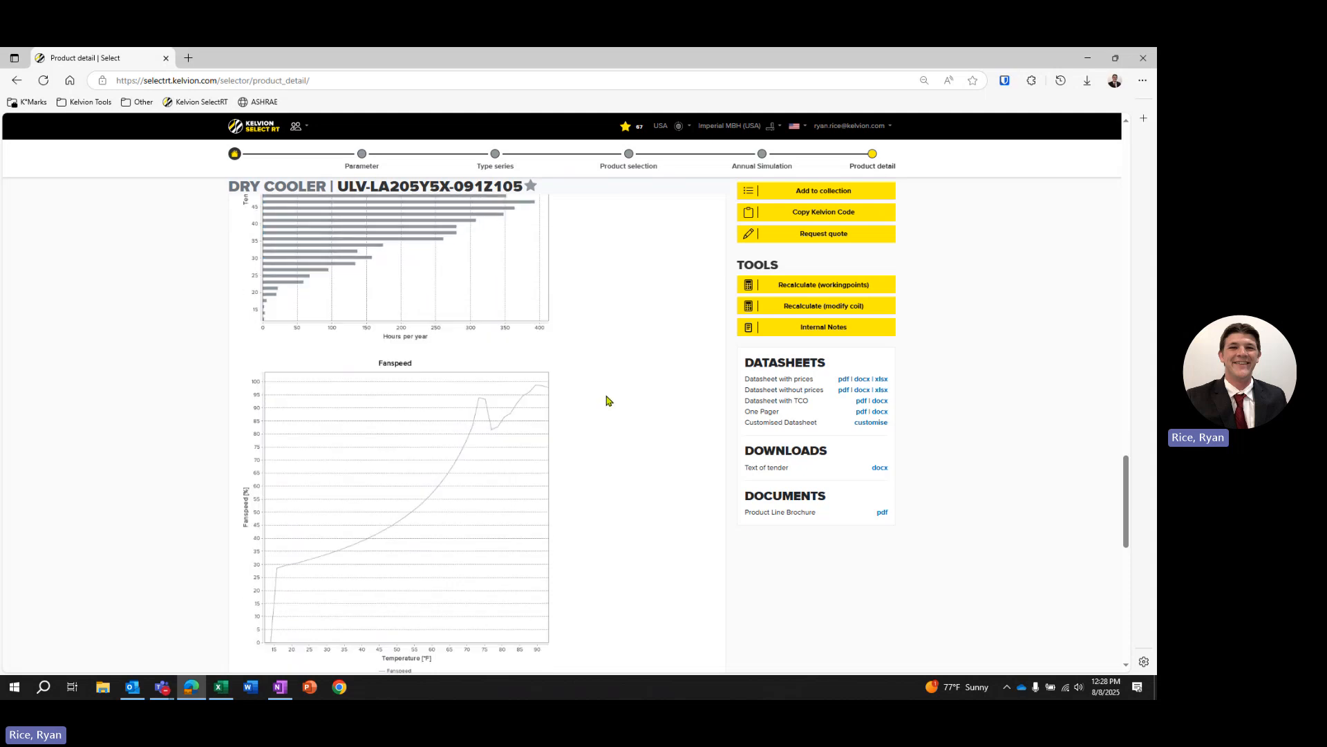
scroll(647, 481, "down", 1)
scroll(648, 477, "down", 2)
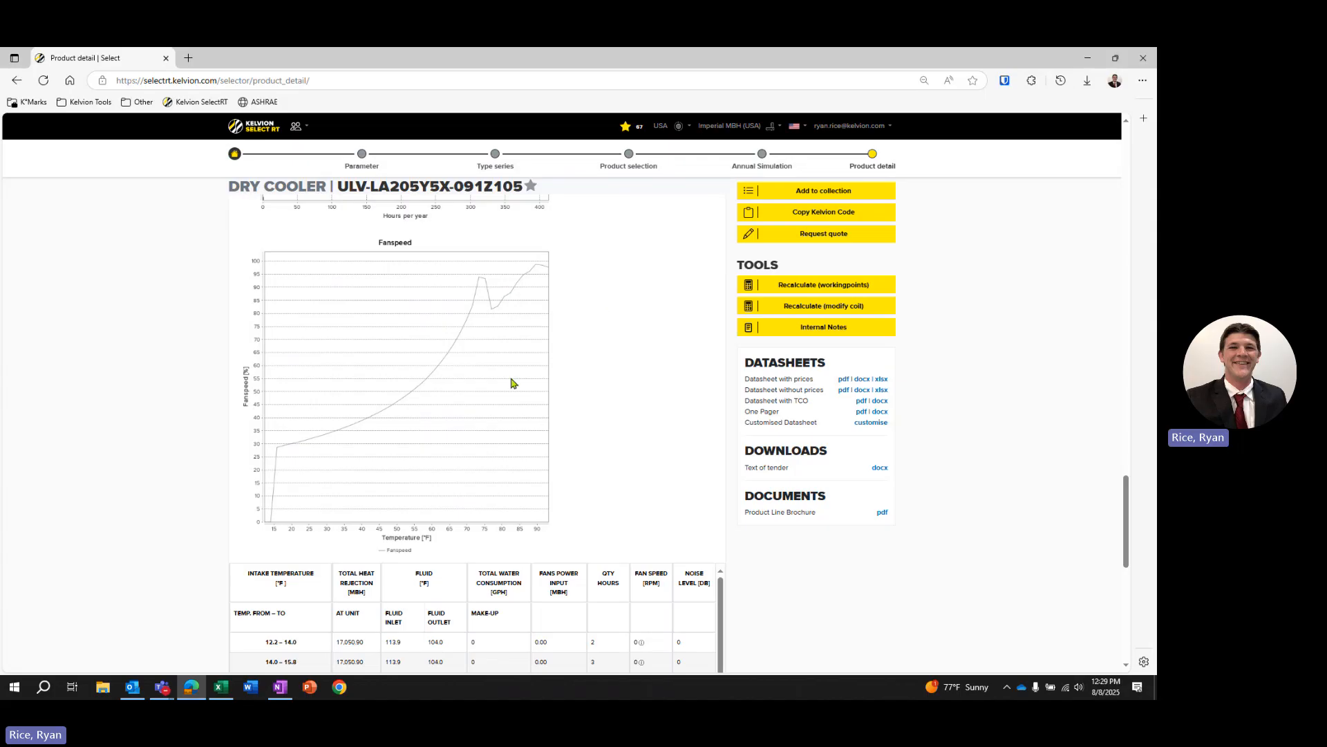
Examine the intake temperature table through its highest ranges, checking heat rejection, water consumption, fan power, hours and noise level
scroll(584, 525, "down", 2)
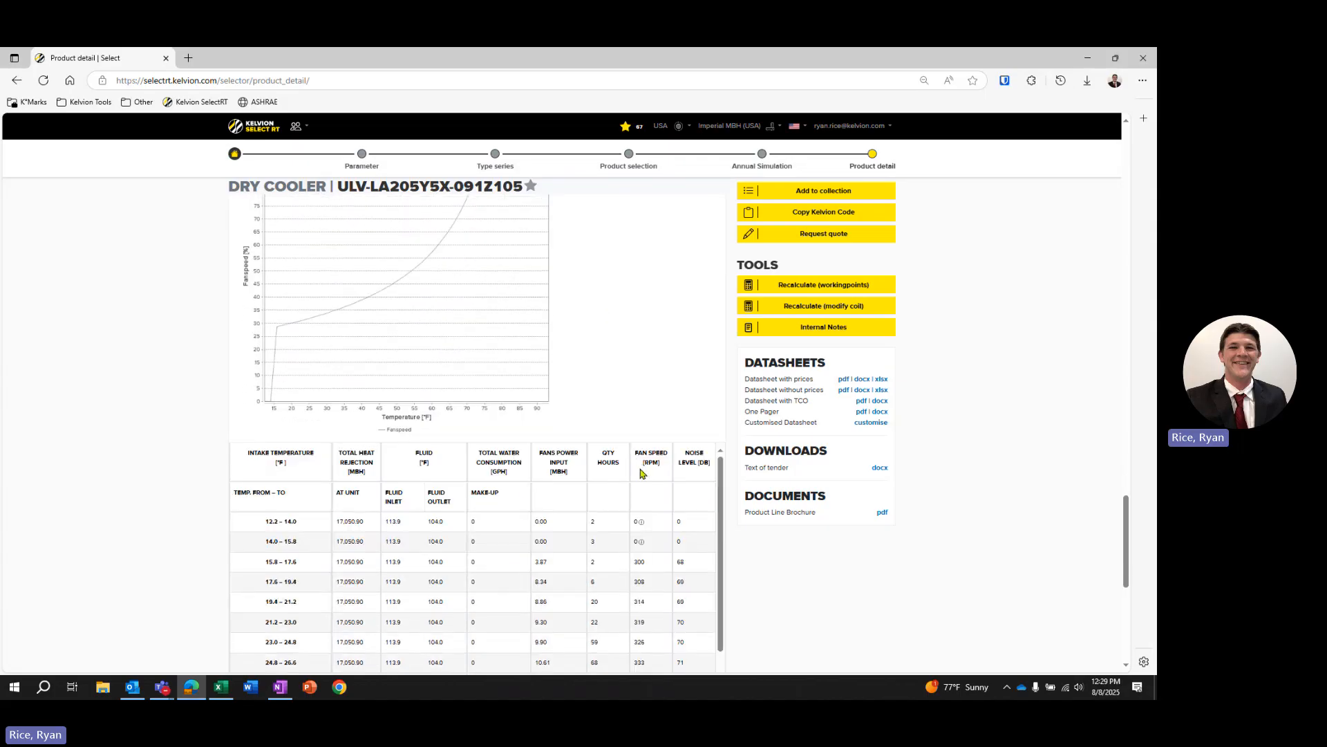
scroll(766, 529, "down", 3)
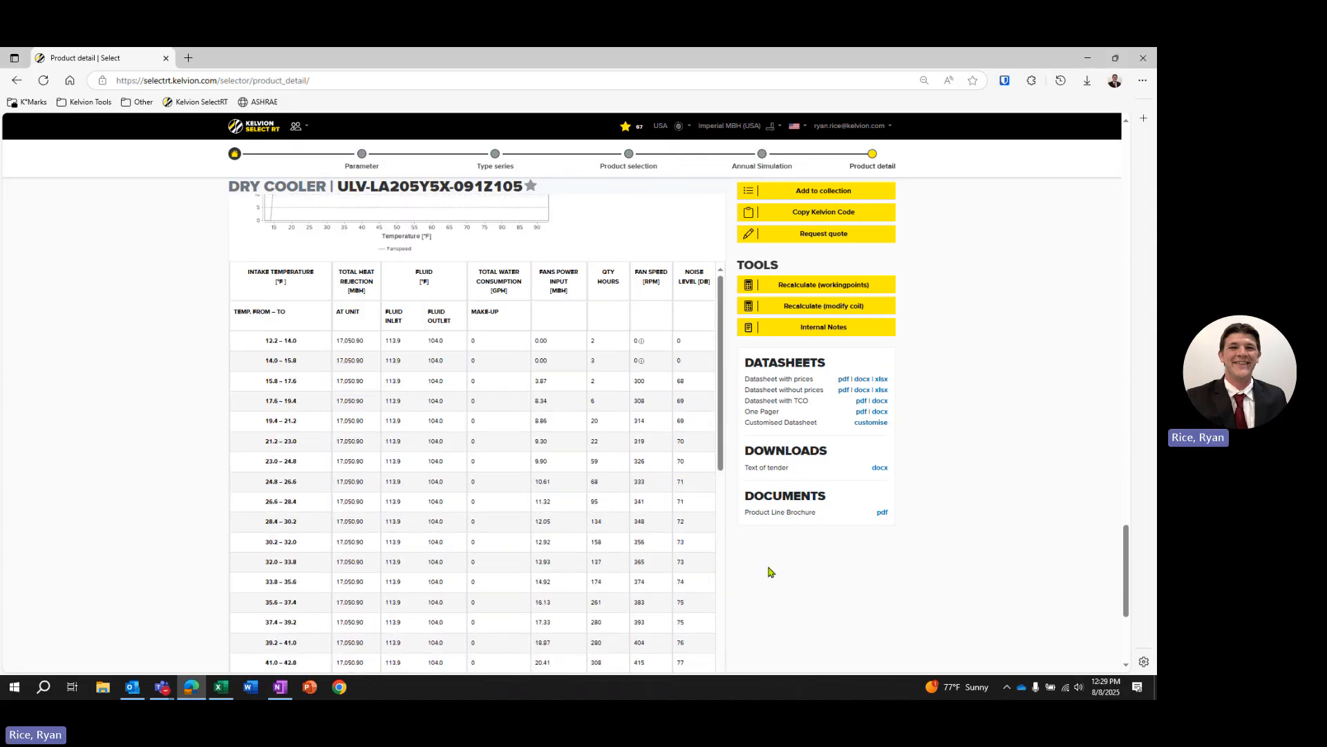
scroll(990, 374, "down", 1)
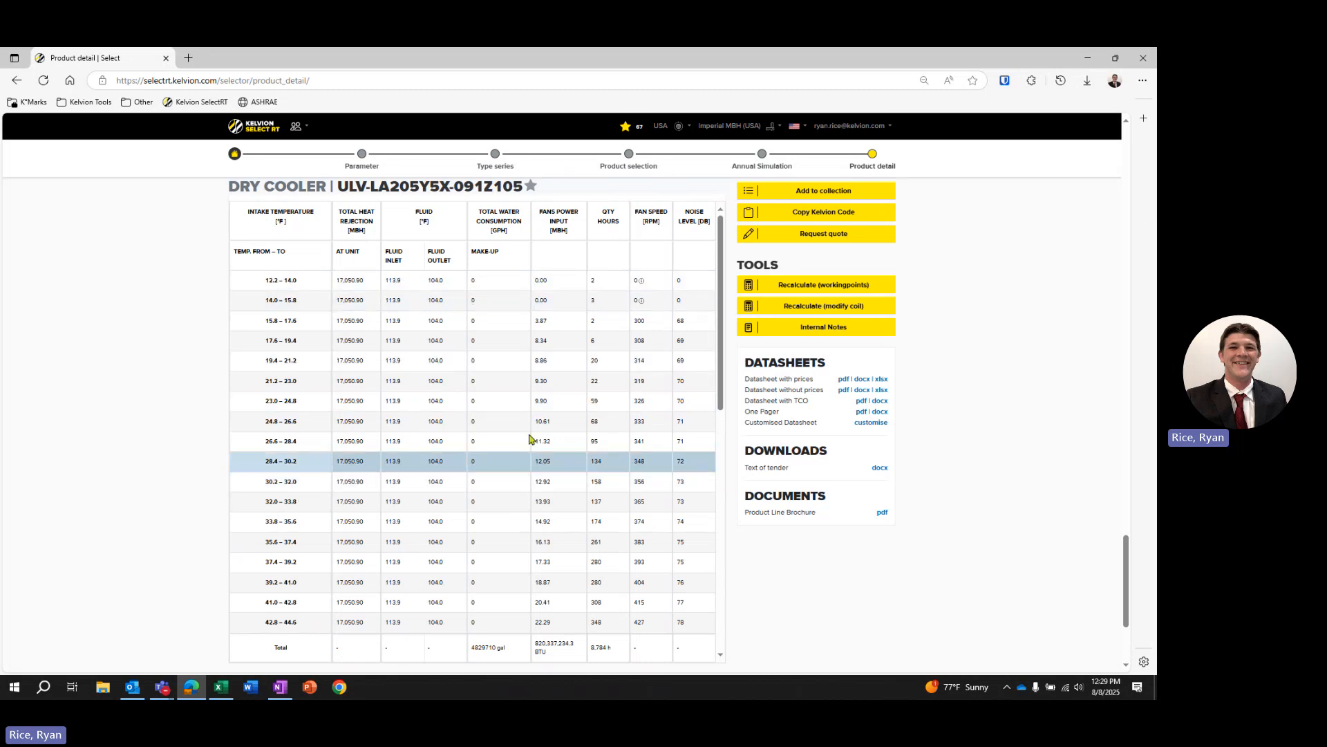
left_click_drag(724, 337, 674, 473)
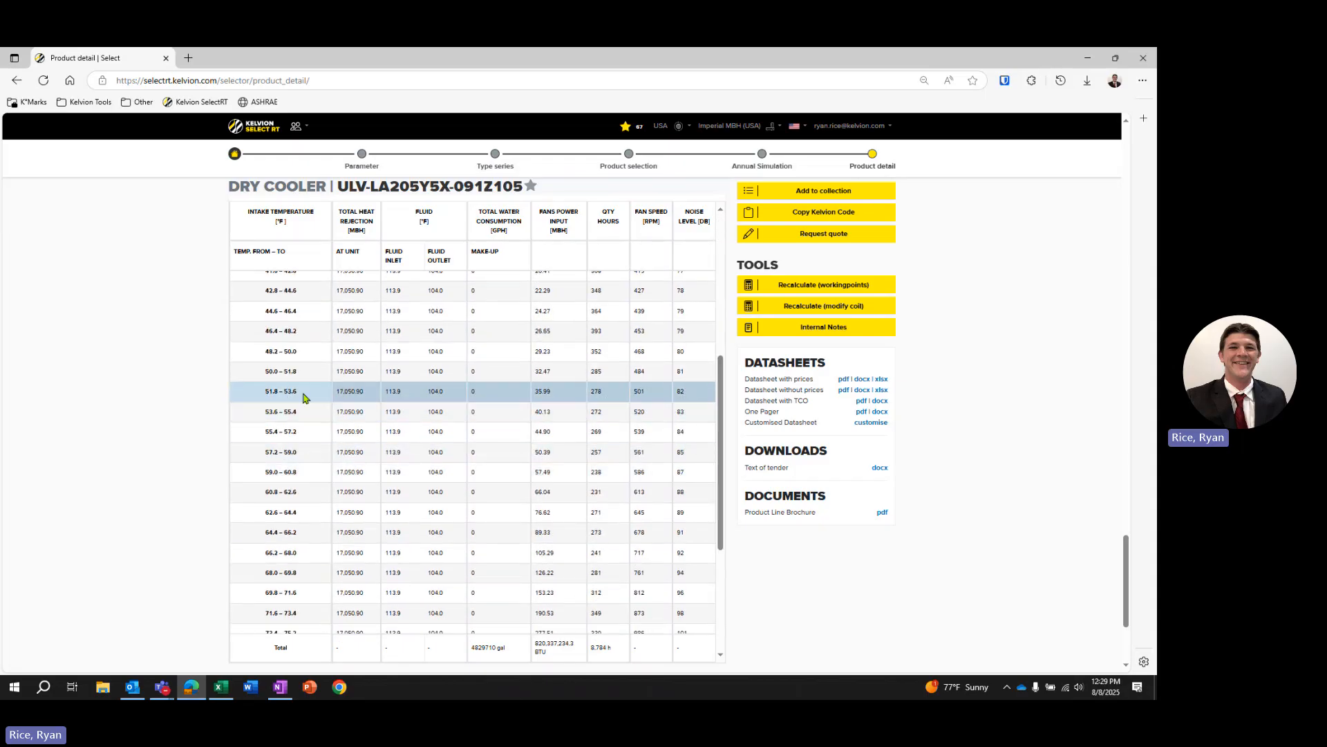
scroll(690, 602, "down", 4)
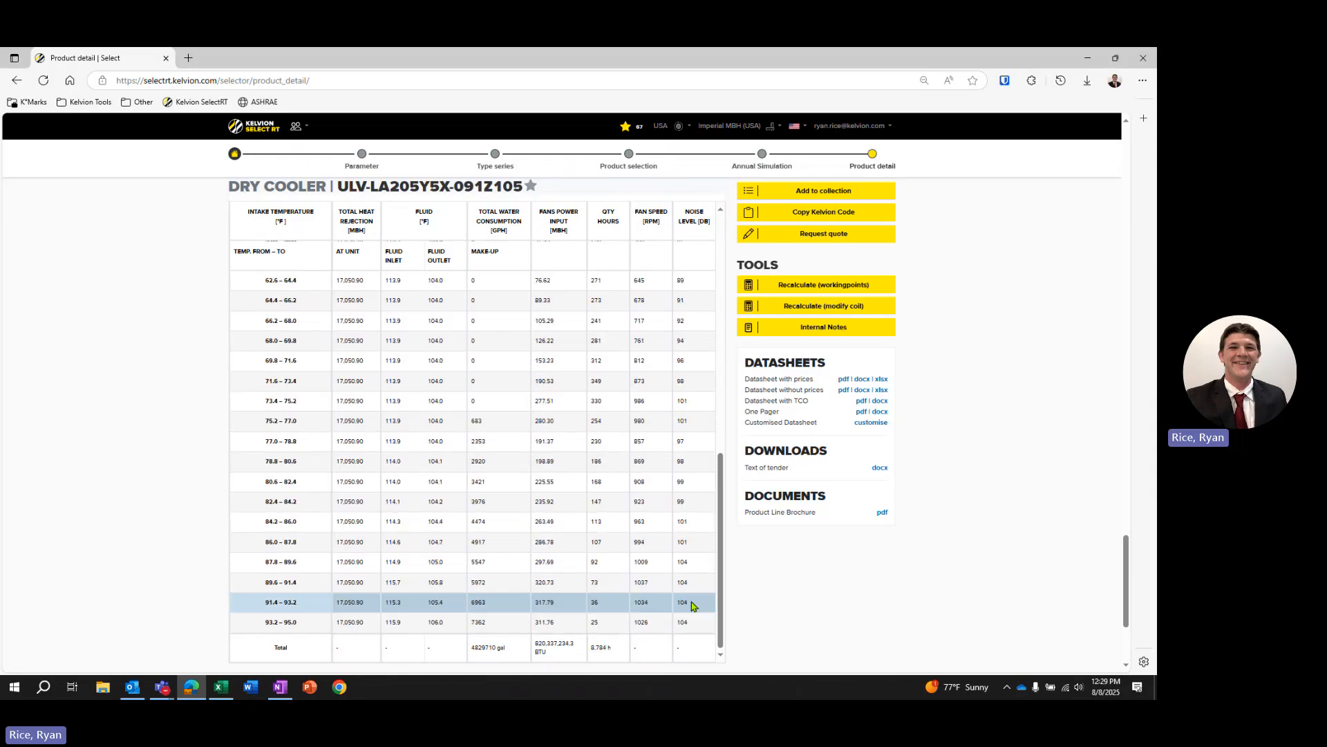
scroll(832, 595, "down", 1)
scroll(832, 595, "down", 1)
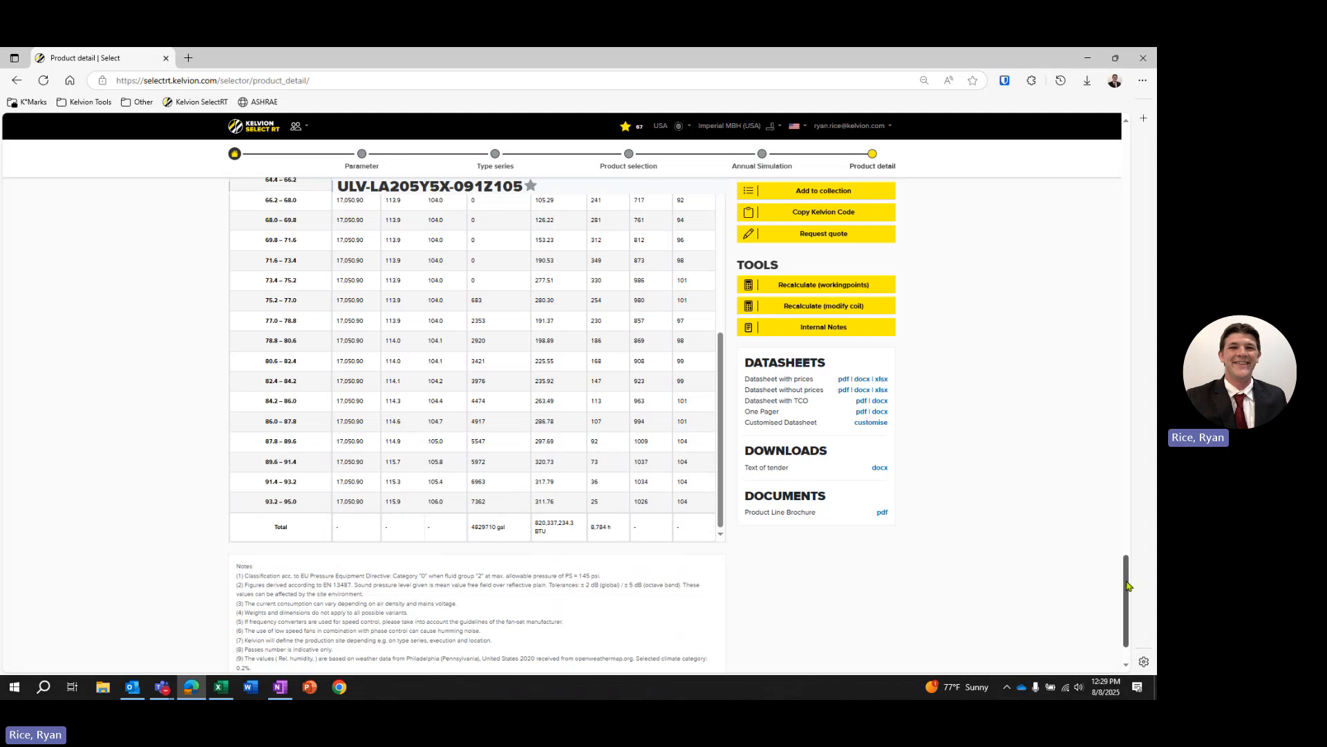
scroll(752, 547, "down", 2)
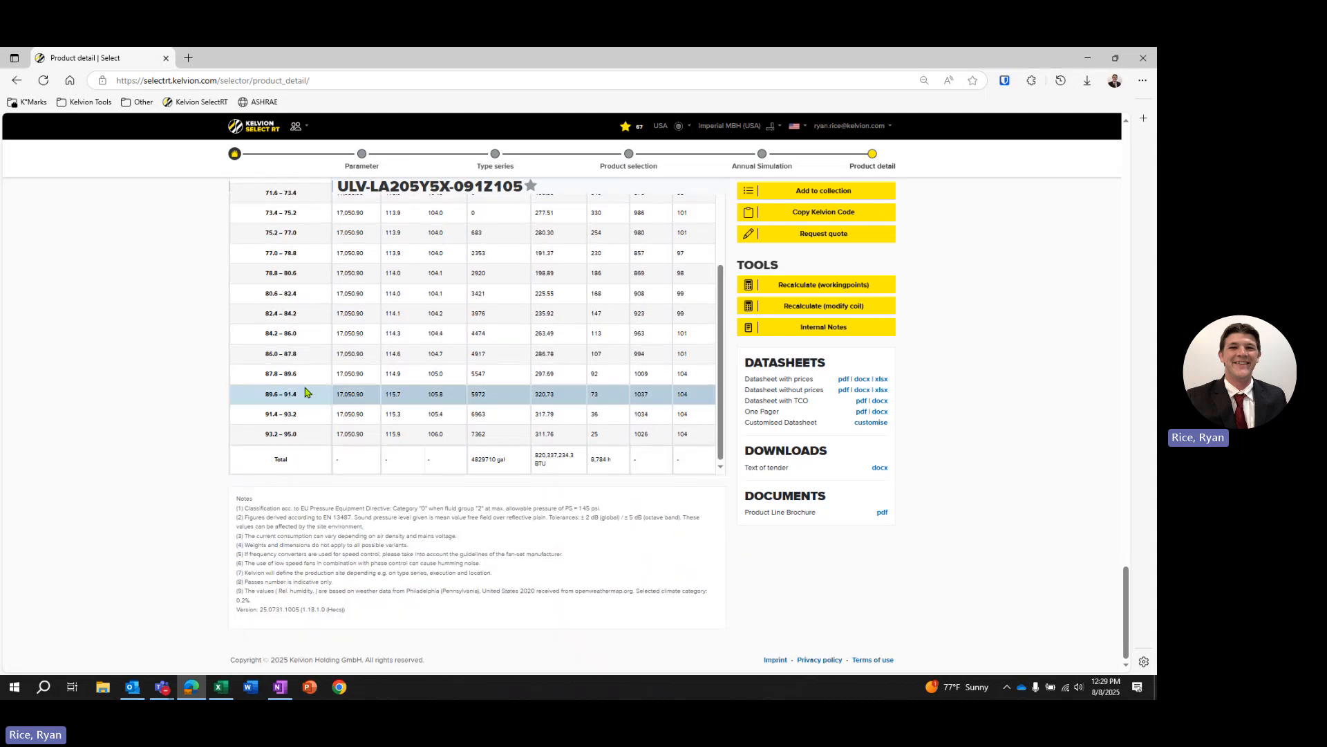
double_click(350, 413)
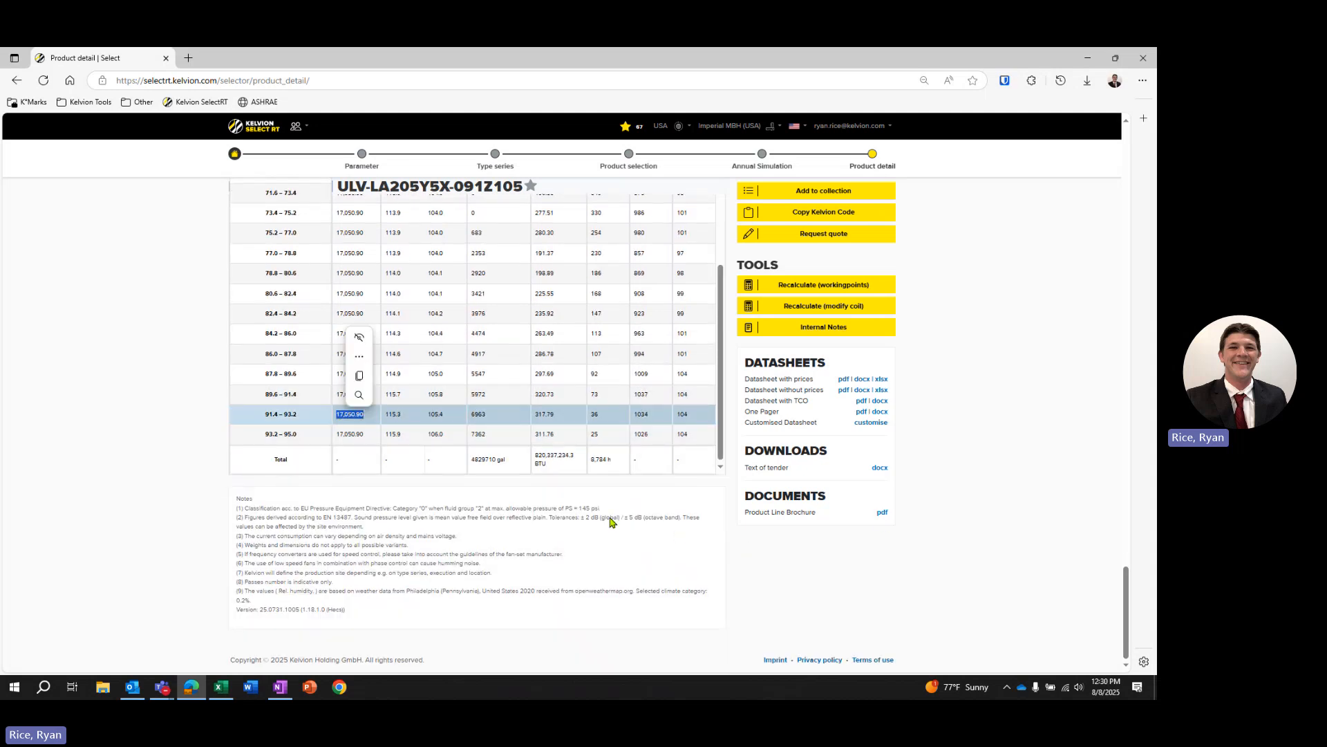
left_click(668, 538)
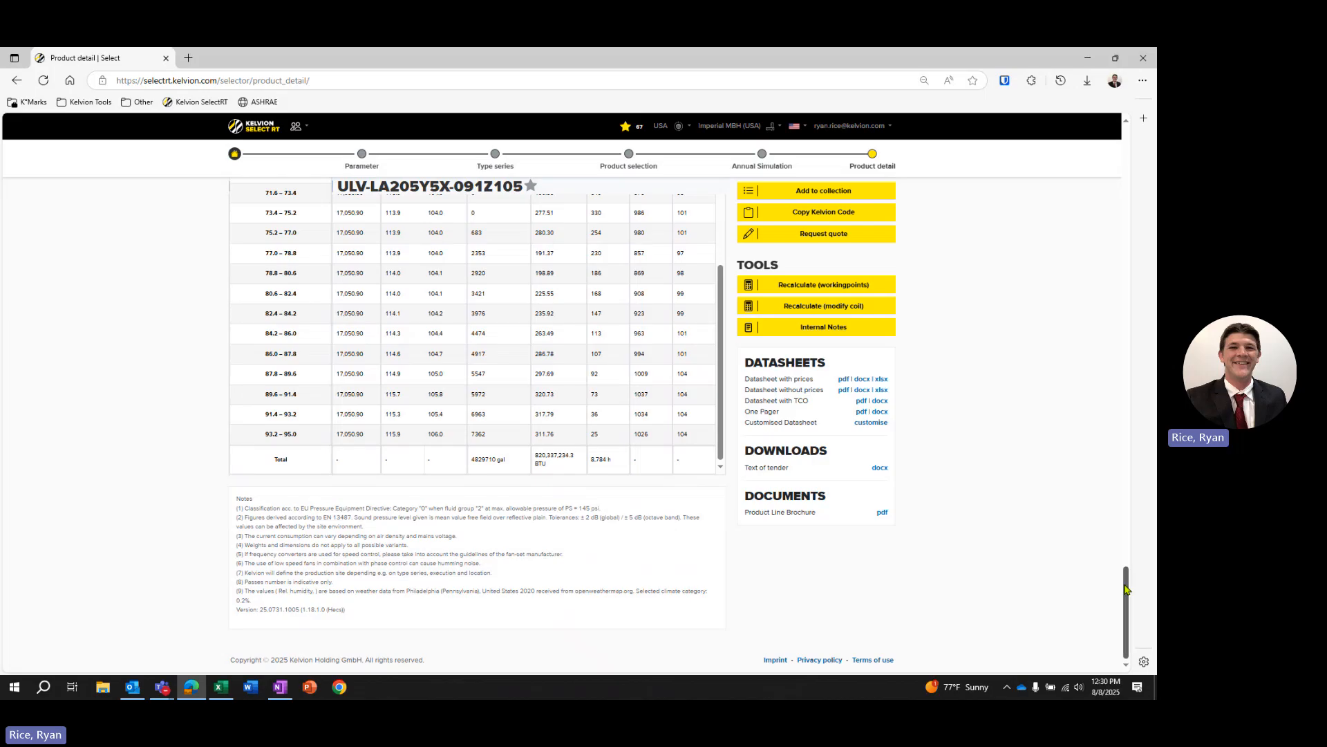
Copy the total capacity value in MBH from the dry cooler's total data
left_click_drag(1126, 584, 1126, 154)
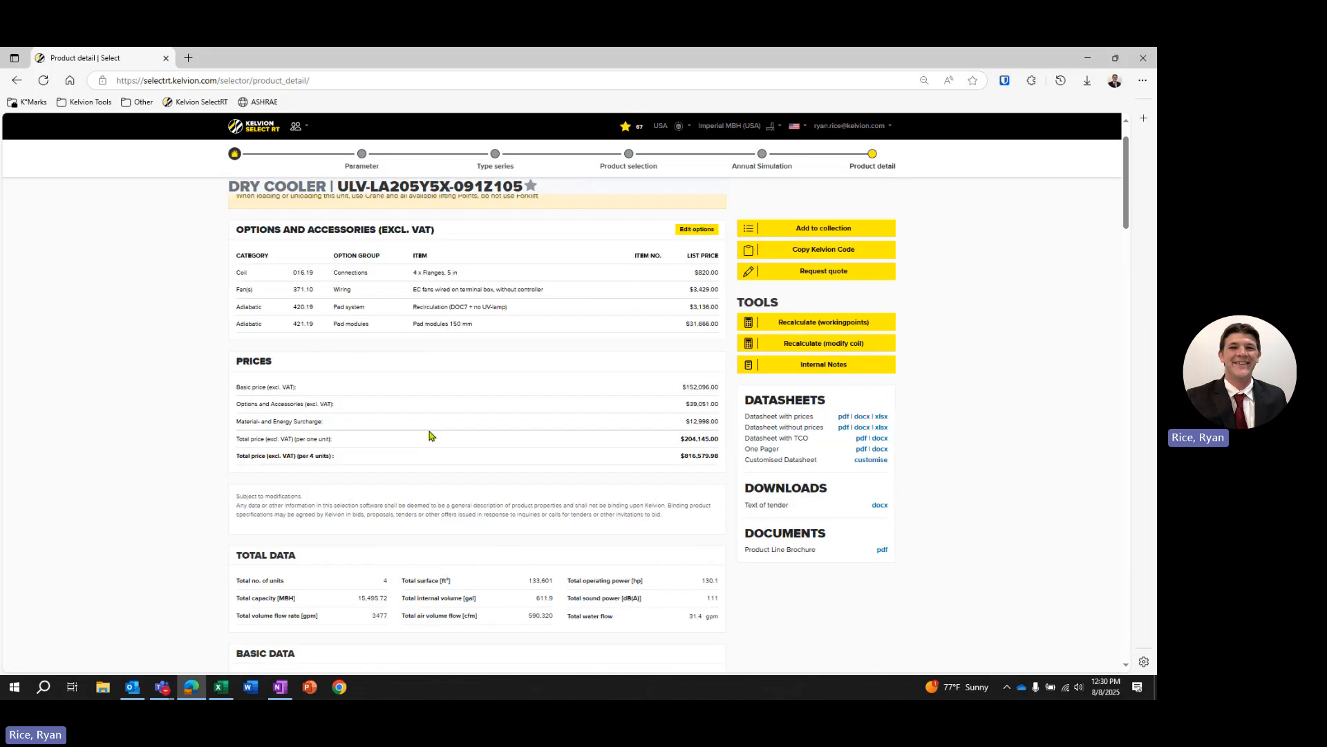
scroll(371, 616, "down", 2)
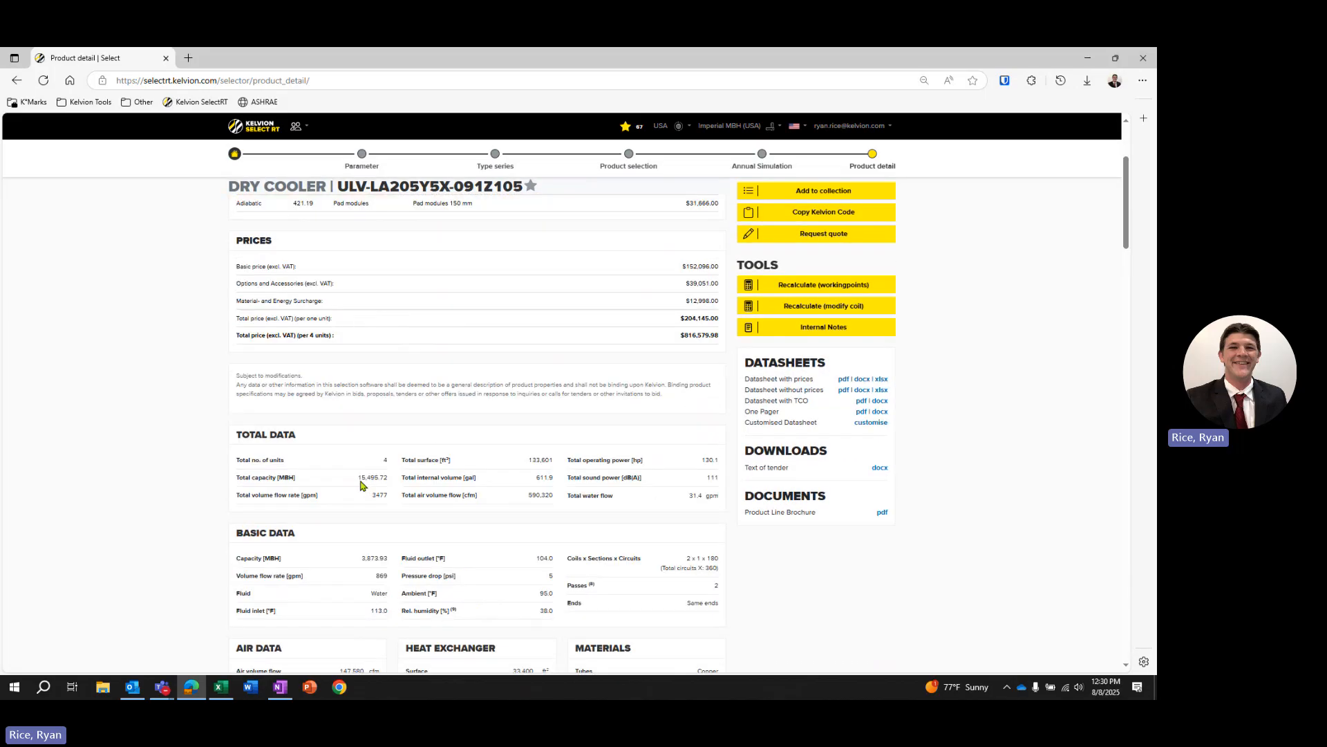
left_click_drag(358, 477, 387, 479)
left_click(383, 475)
left_click_drag(357, 477, 388, 477)
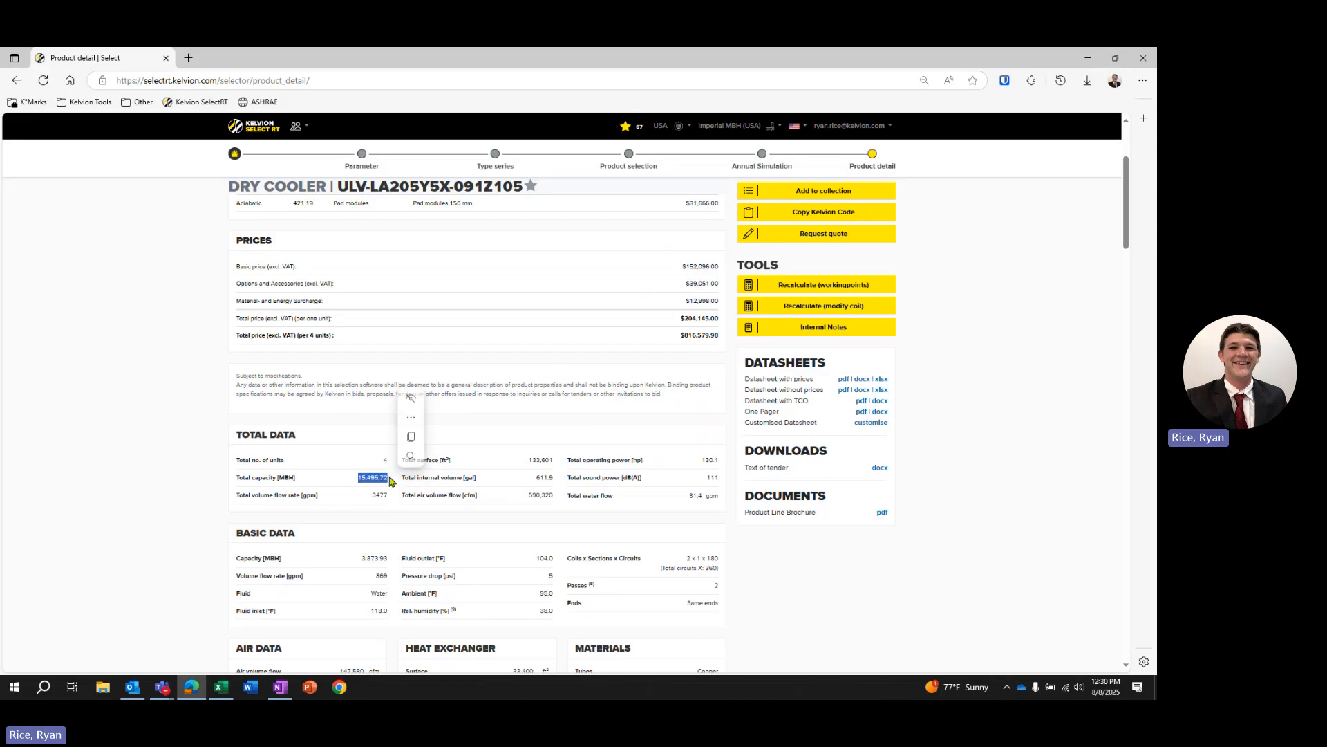
key("ctrl+c")
left_click(368, 477)
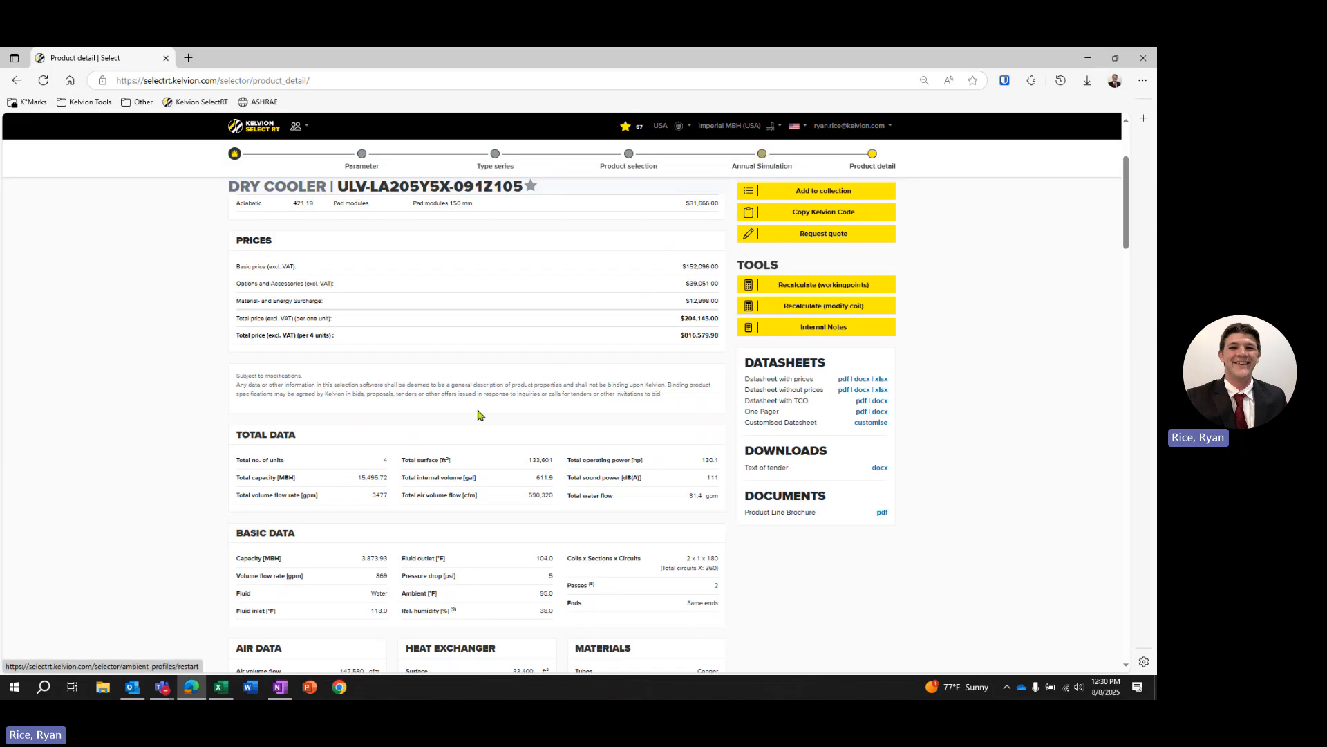
left_click_drag(358, 477, 388, 477)
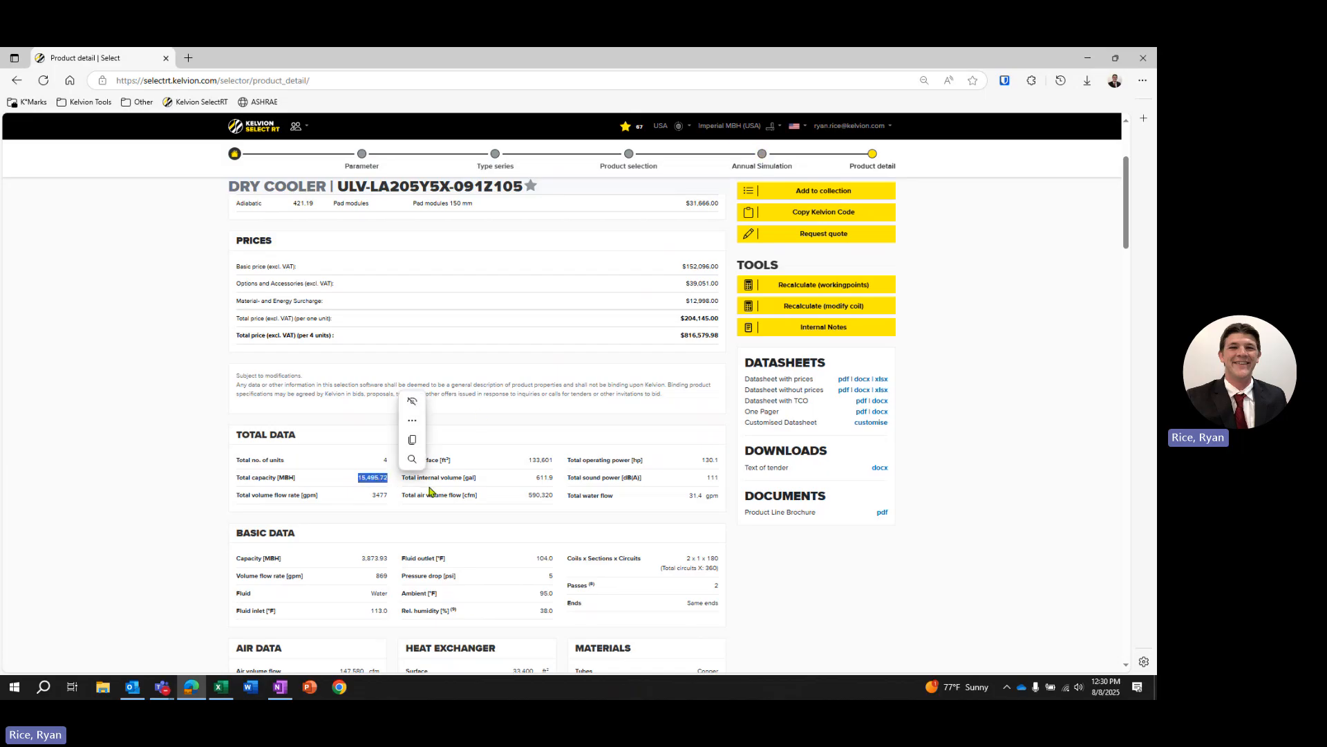
left_click(565, 393)
Return to the annual simulation parameters and apply the Datacenter standard capacity profile
left_click(757, 159)
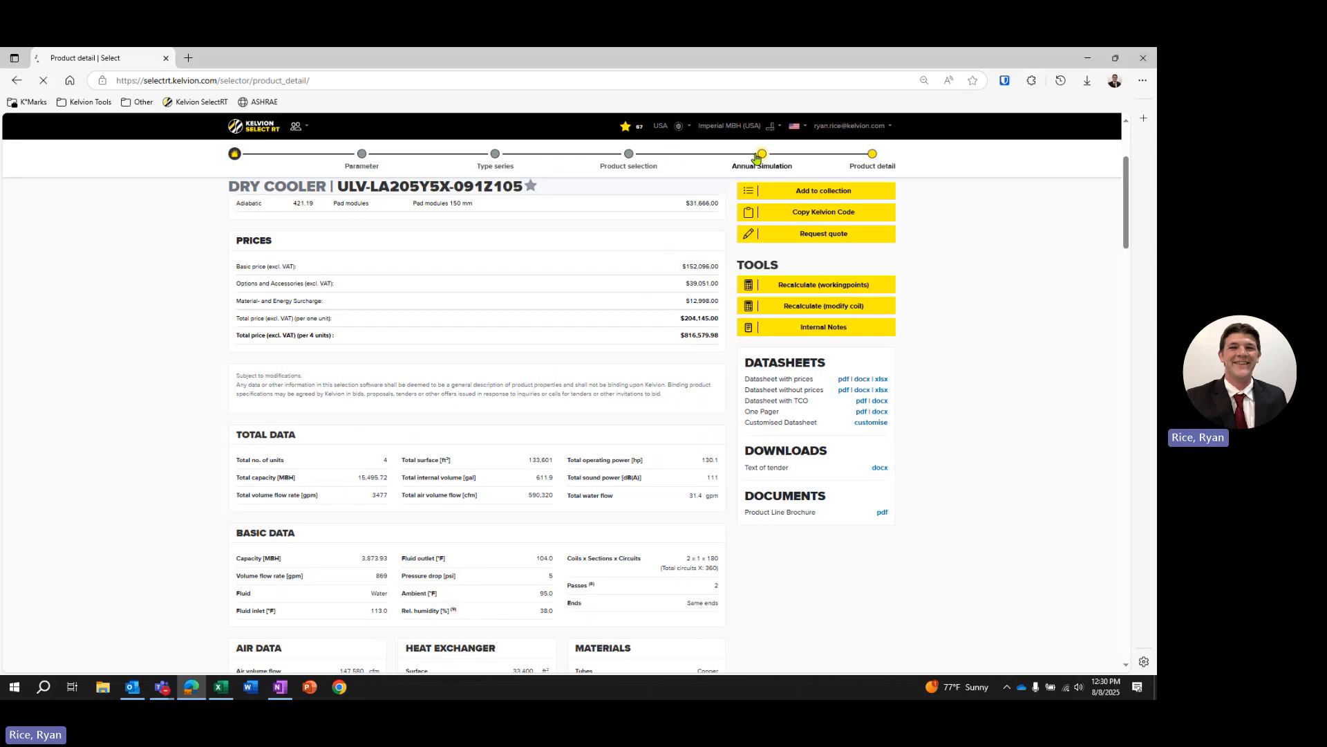
left_click(309, 330)
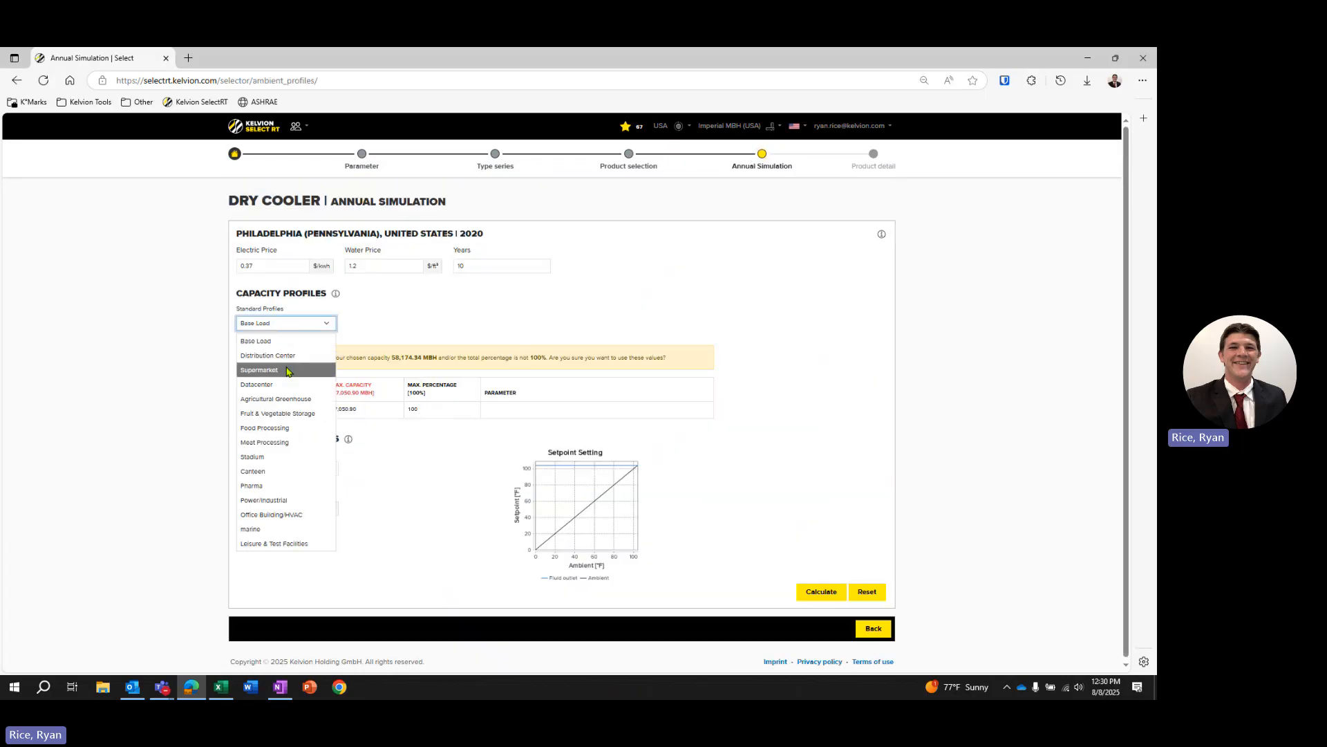
left_click(276, 368)
Set the max. capacity of the Heat Transfer Walls influence to 0 and calculate the annual simulation
left_click(345, 410)
left_click_drag(346, 408, 277, 408)
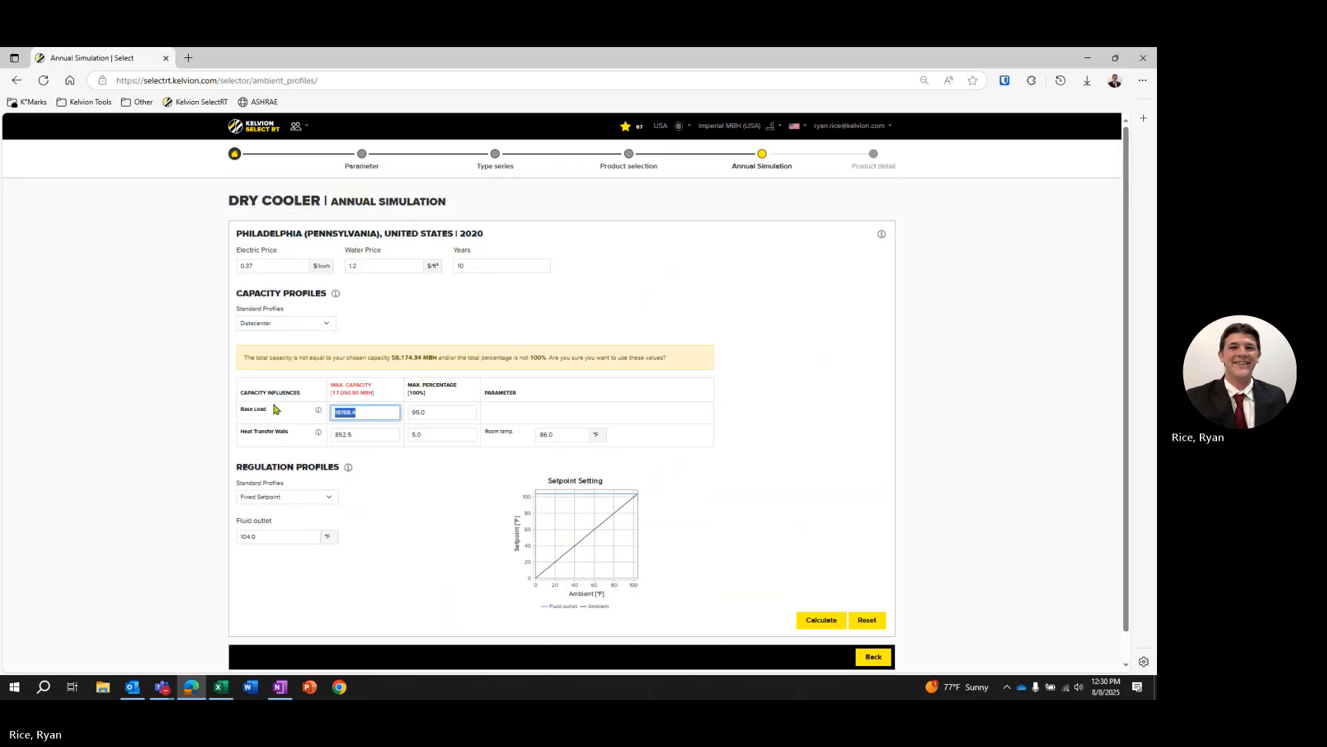
left_click(378, 409)
left_click(397, 490)
double_click(361, 429)
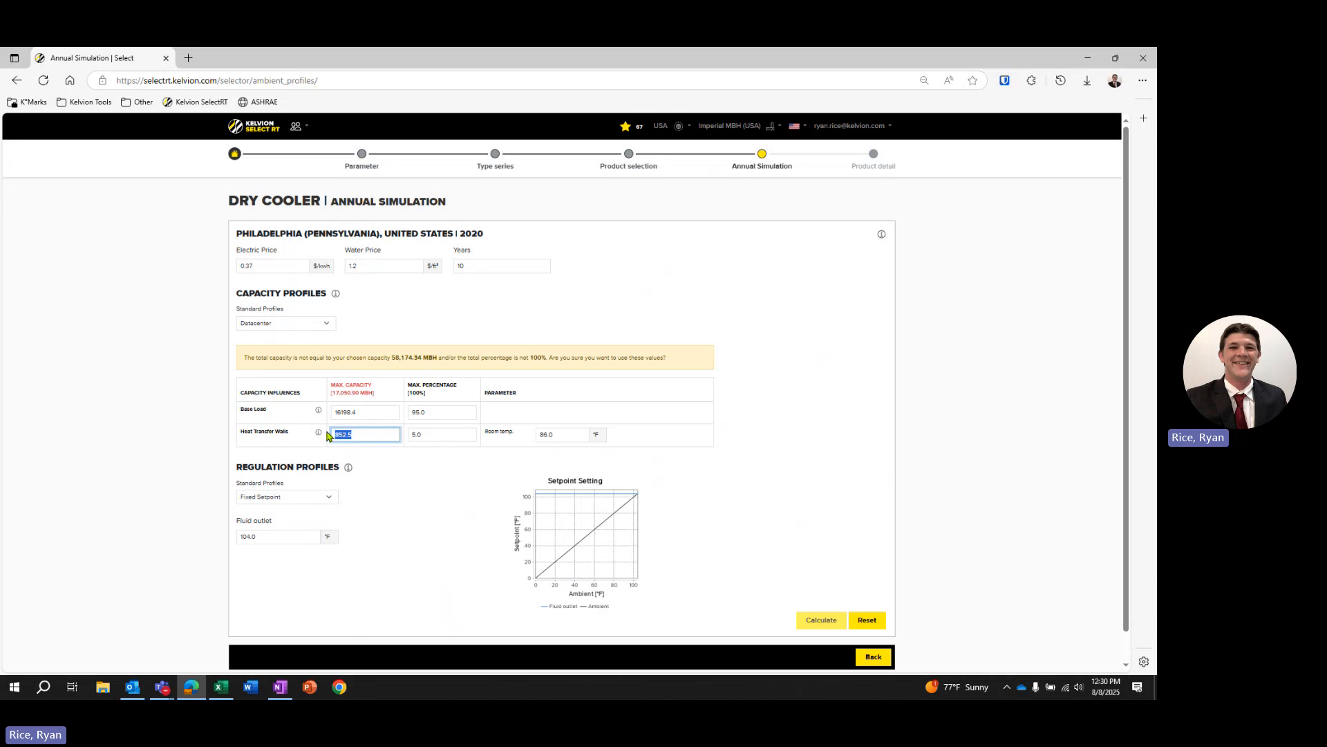
key("BackSpace")
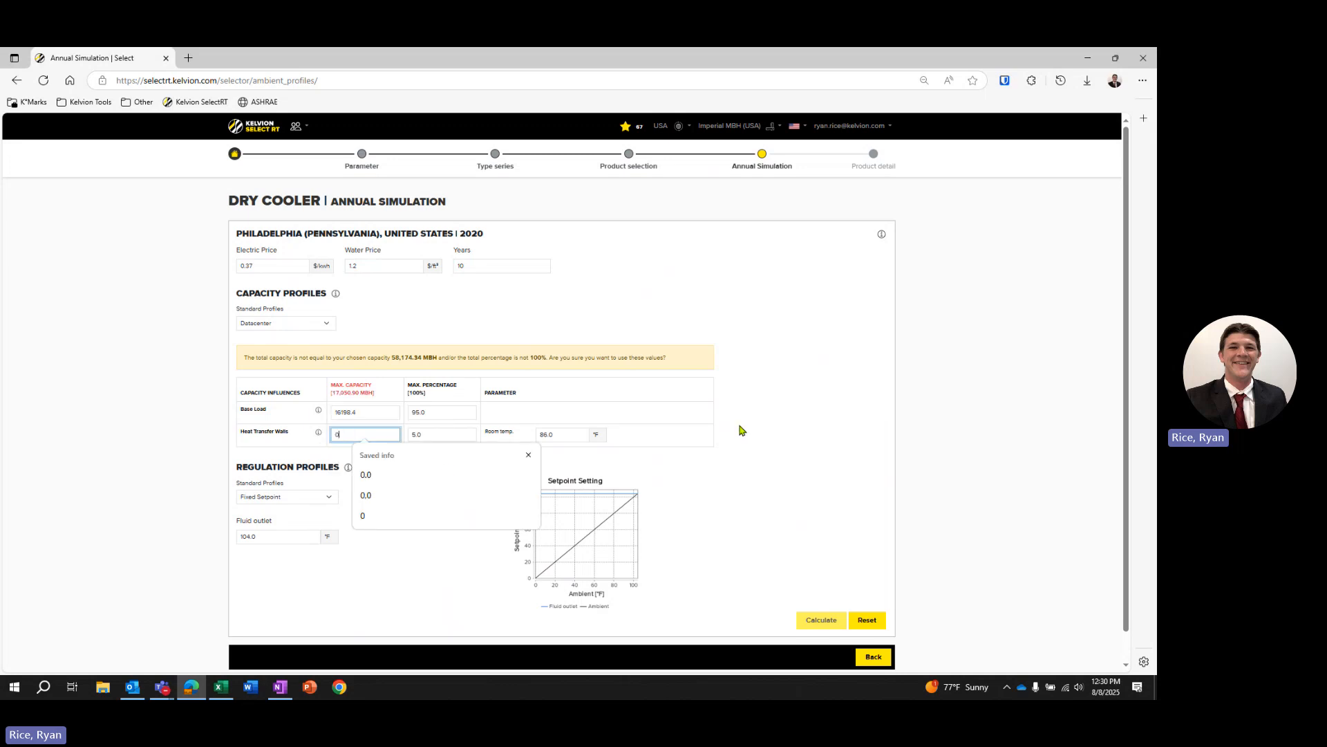
left_click(739, 424)
scroll(574, 461, "down", 2)
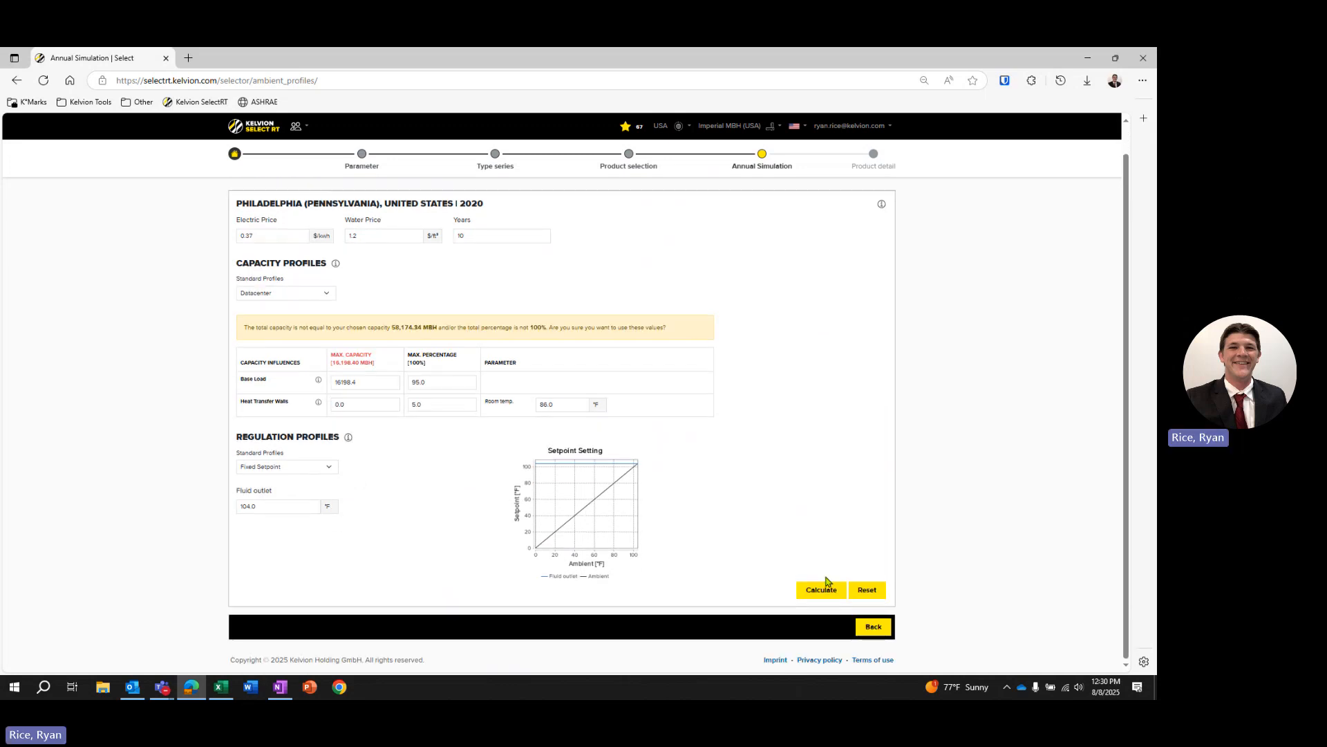
left_click(827, 591)
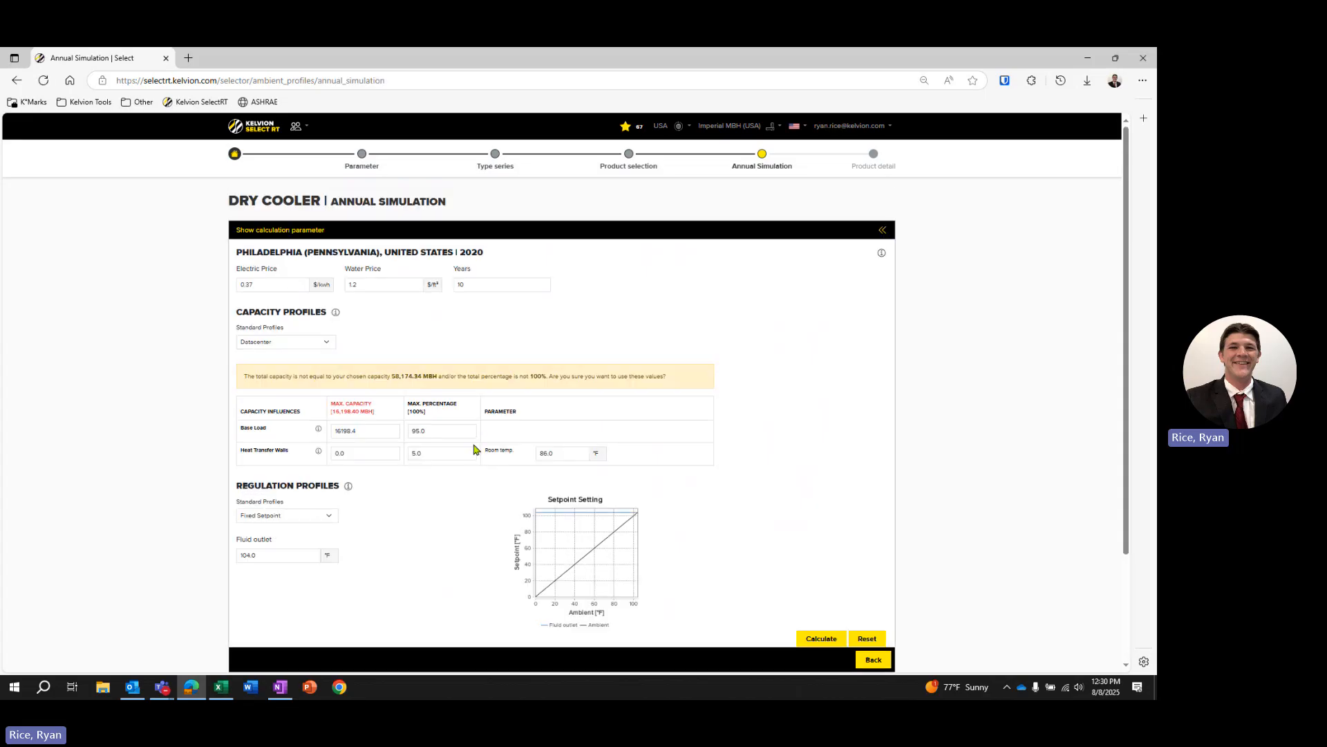
Set the Base Load max. capacity to the copied 15495.72 MBH and recalculate the simulation
mouse_move(317, 429)
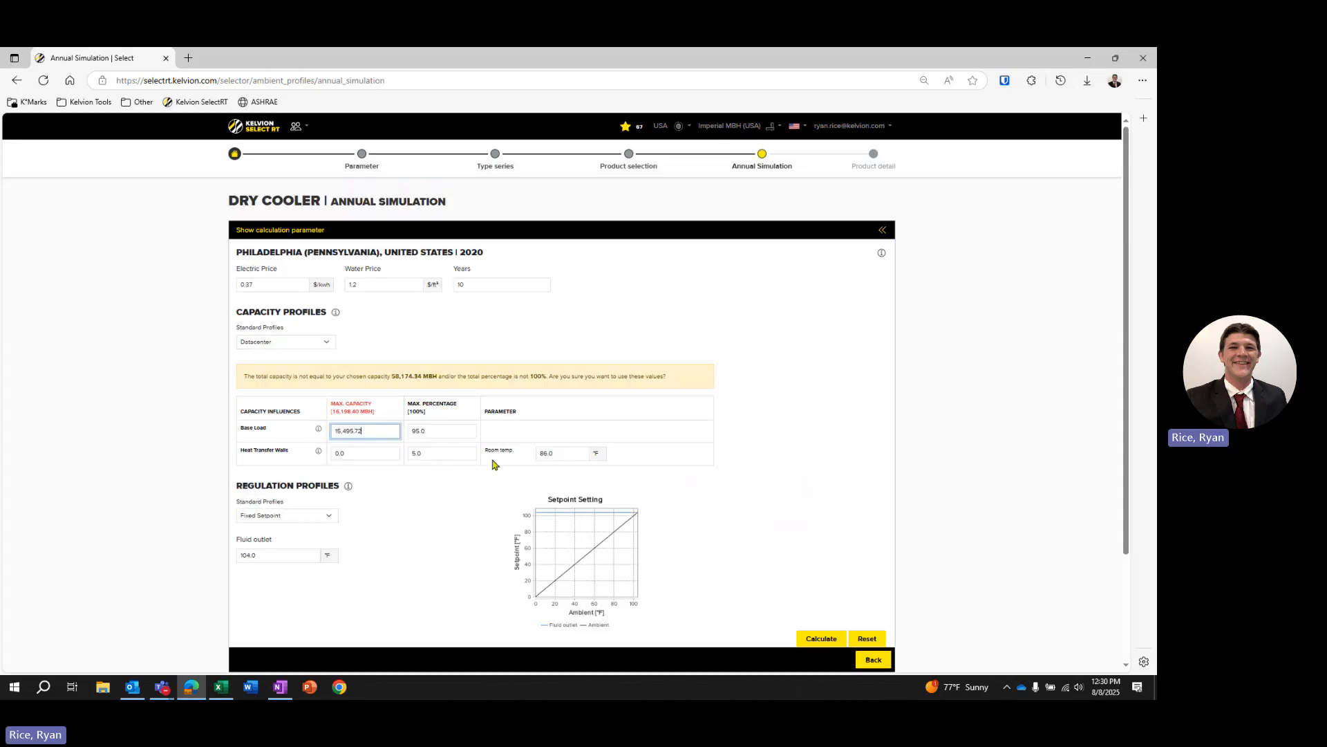
left_click(418, 488)
double_click(368, 434)
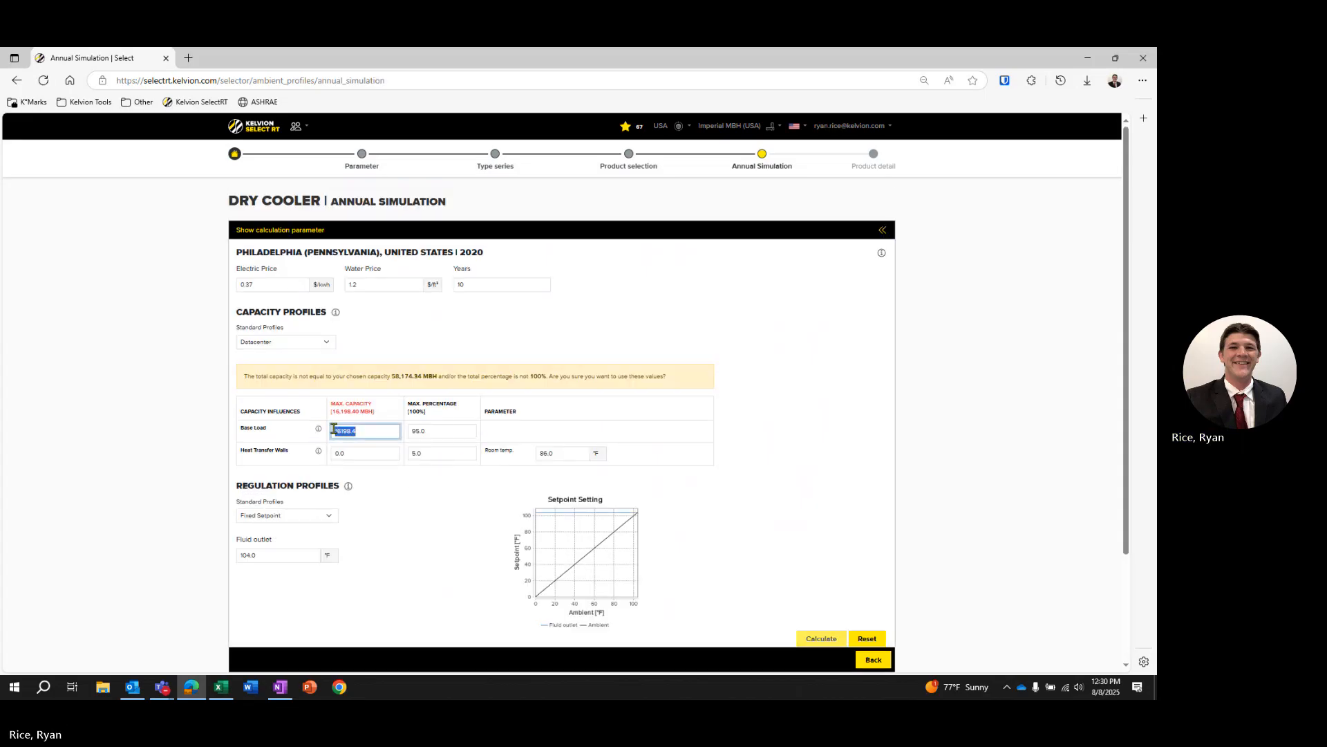
key("ctrl+v")
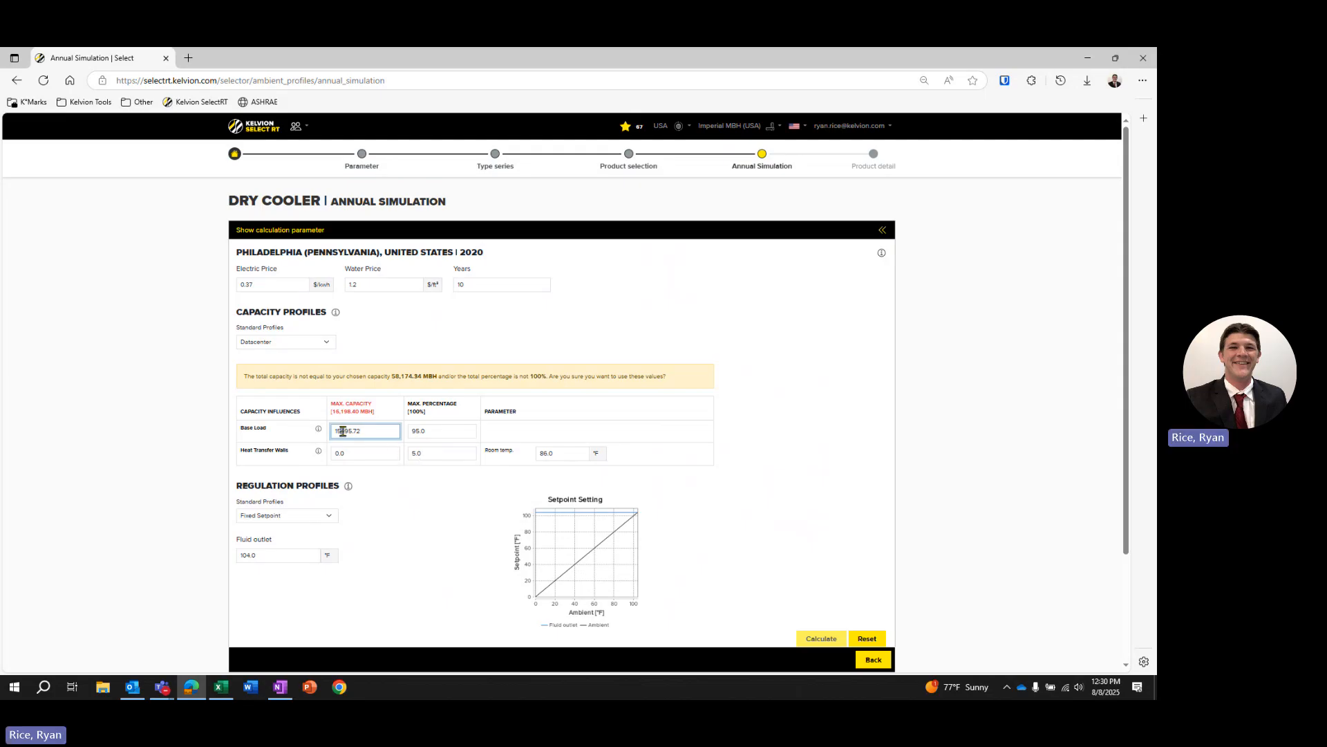
left_click(400, 488)
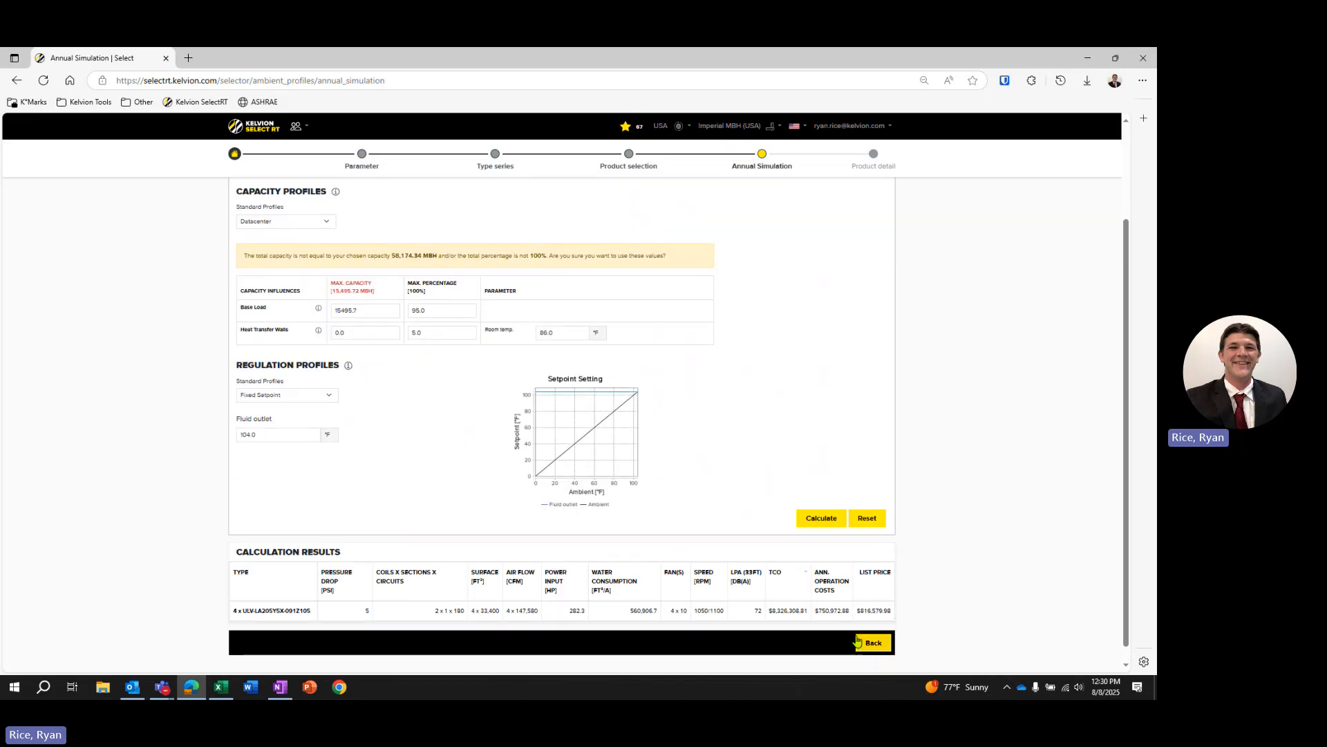
left_click(826, 522)
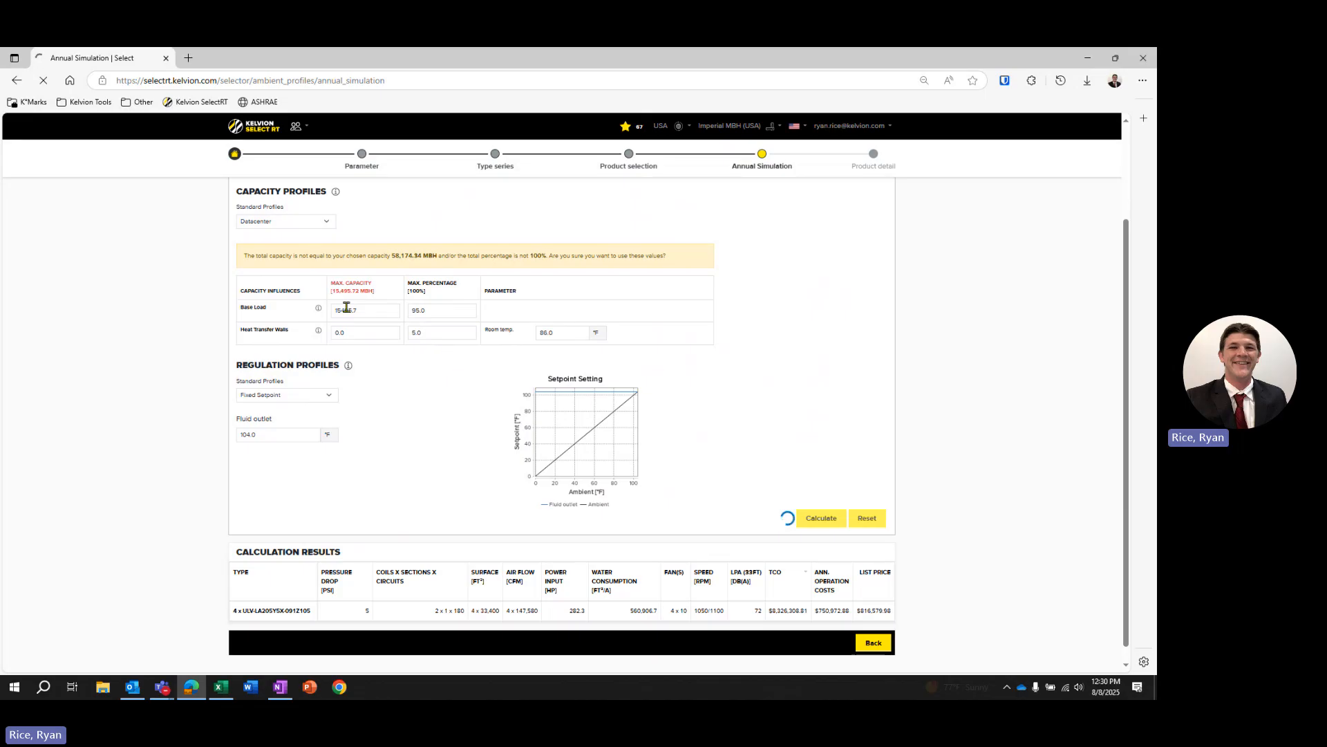
Open the calculated unit's product detail and examine the intake temperature table down to the total water consumption and fan power input
scroll(456, 449, "down", 3)
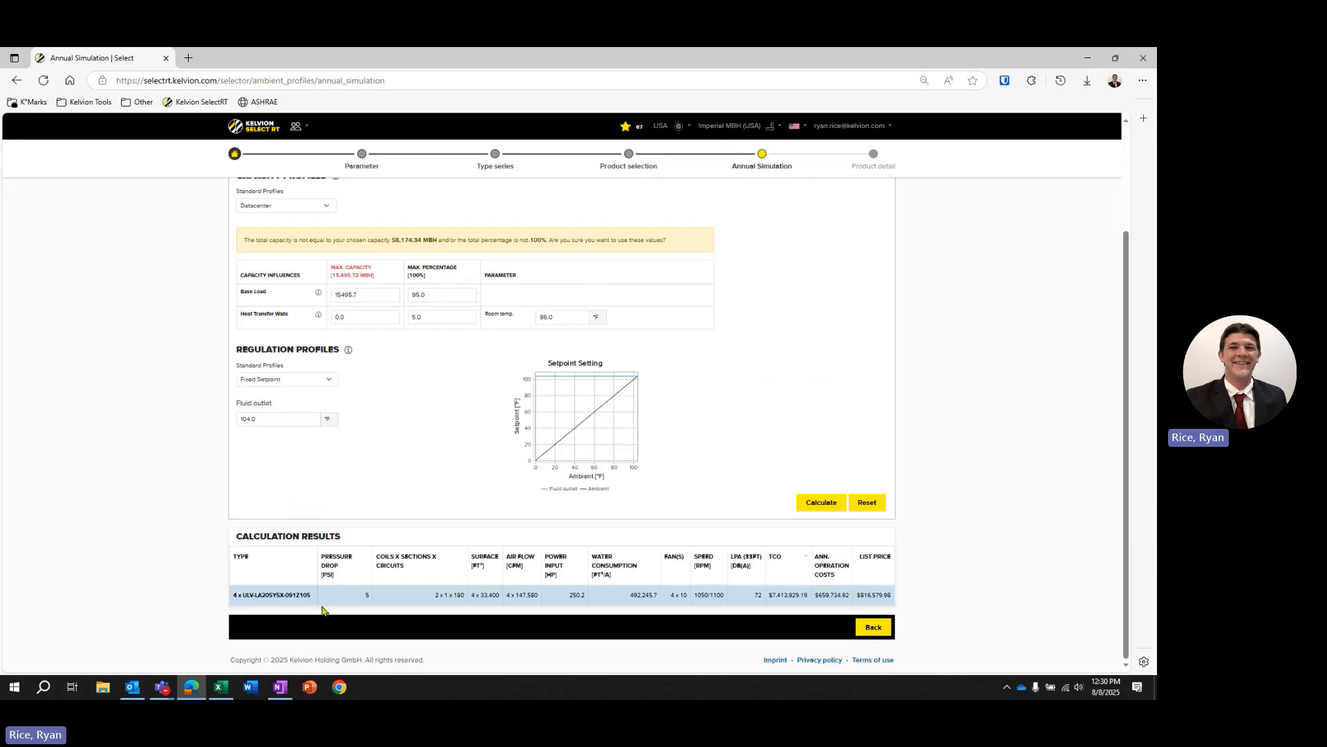
left_click(272, 596)
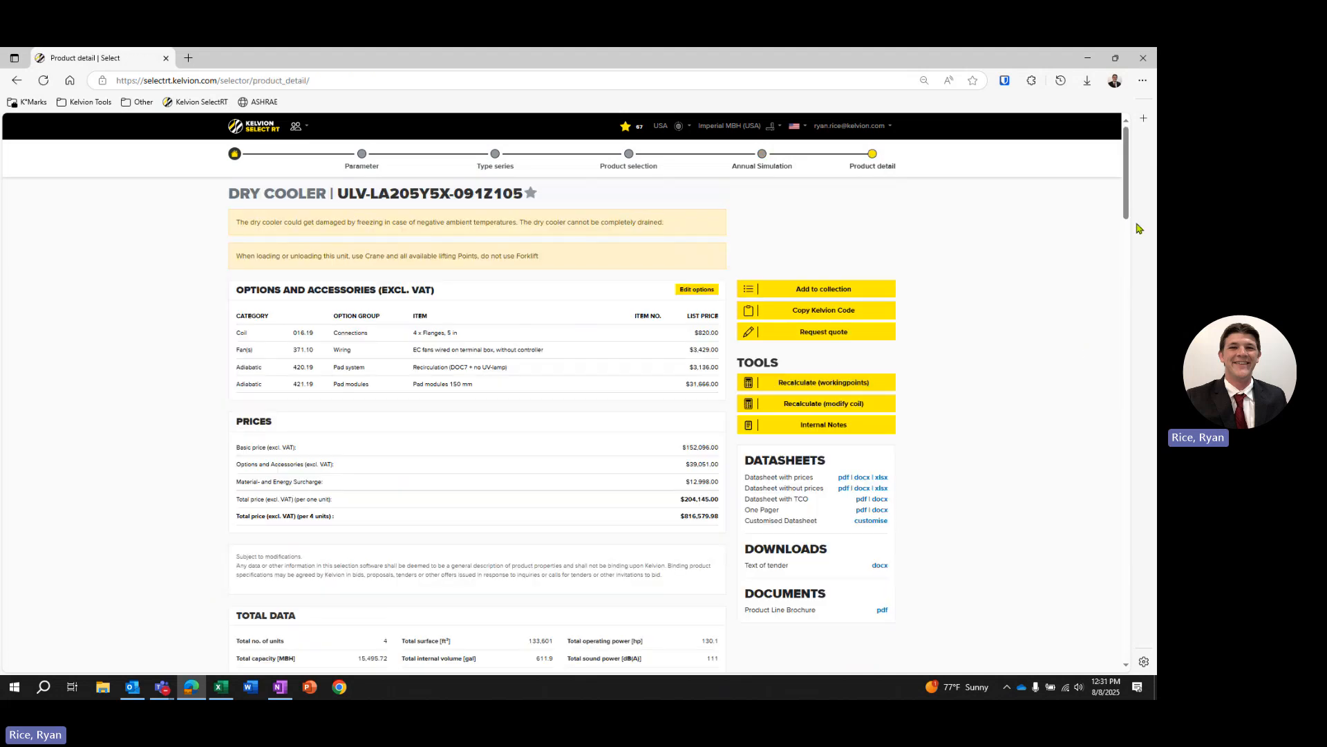
scroll(1113, 399, "down", 8)
left_click_drag(1113, 400, 1109, 614)
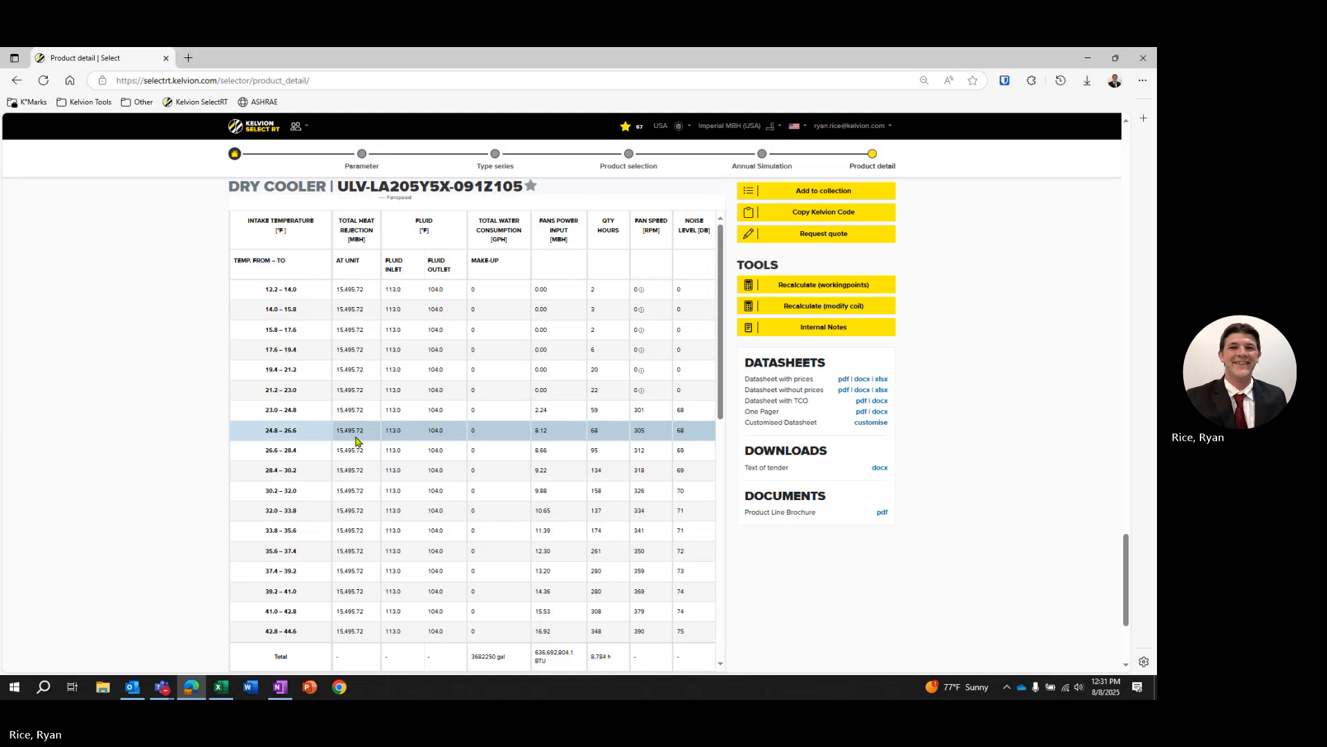
scroll(350, 370, "down", 2)
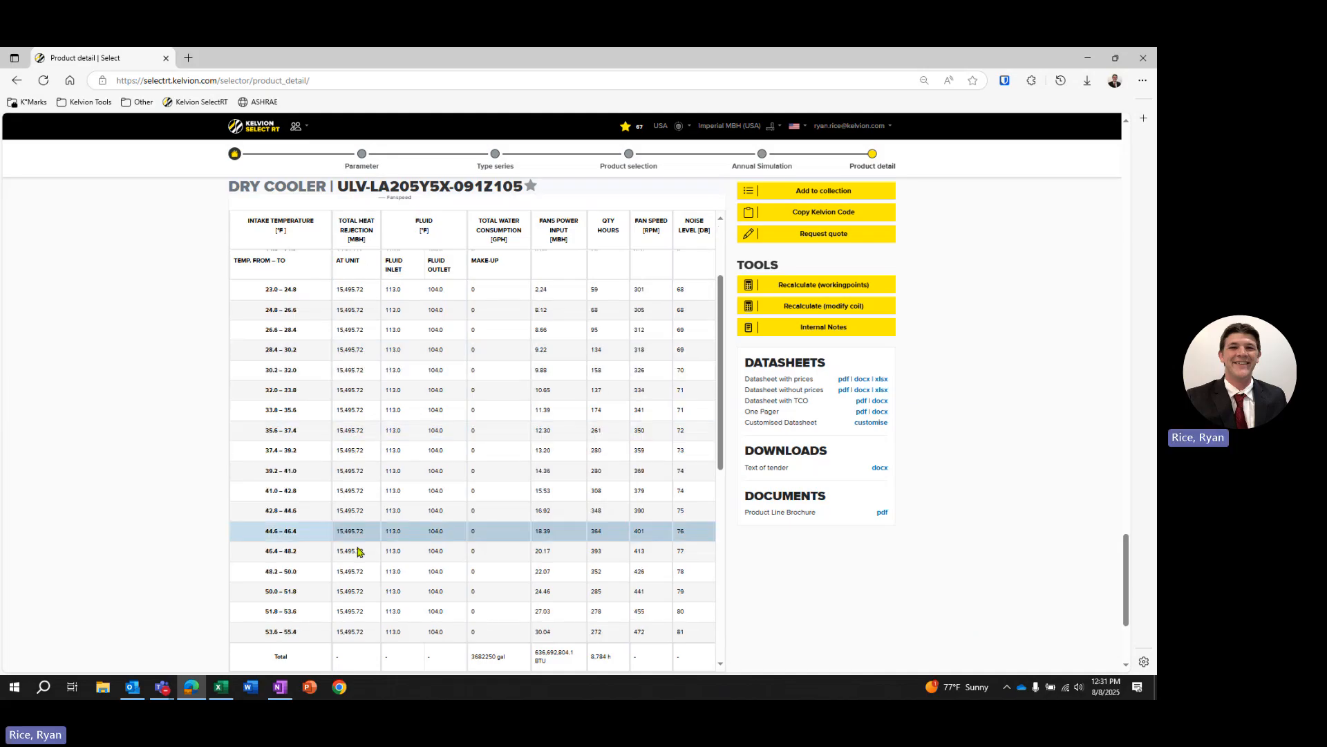
scroll(360, 602, "down", 5)
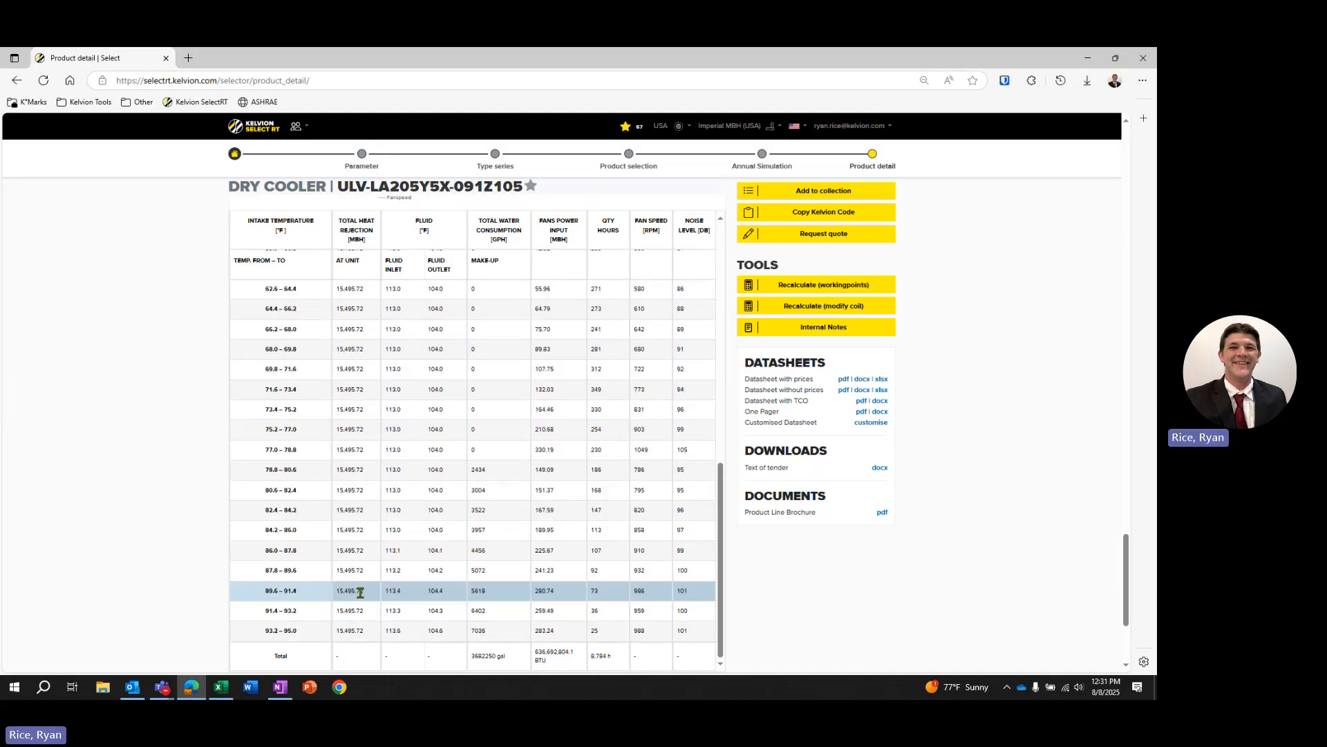
scroll(360, 592, "down", 3)
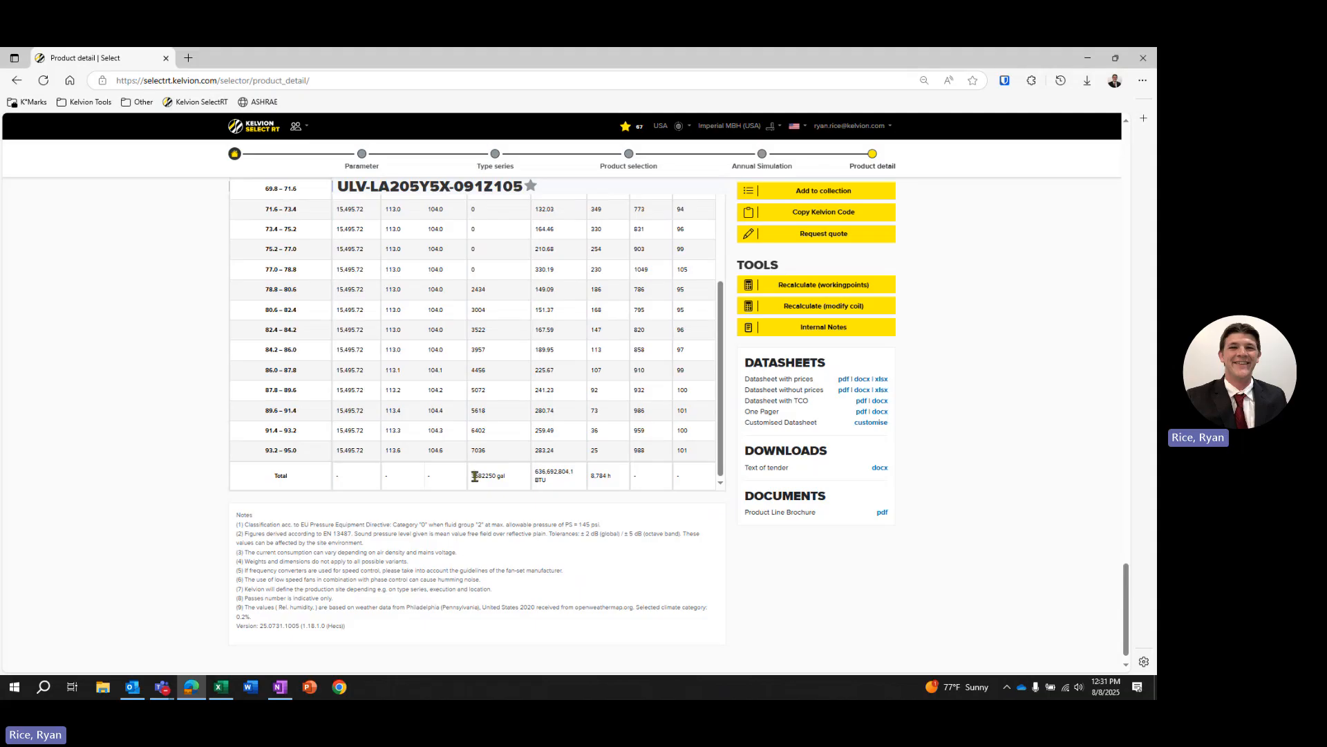
left_click_drag(473, 477, 562, 491)
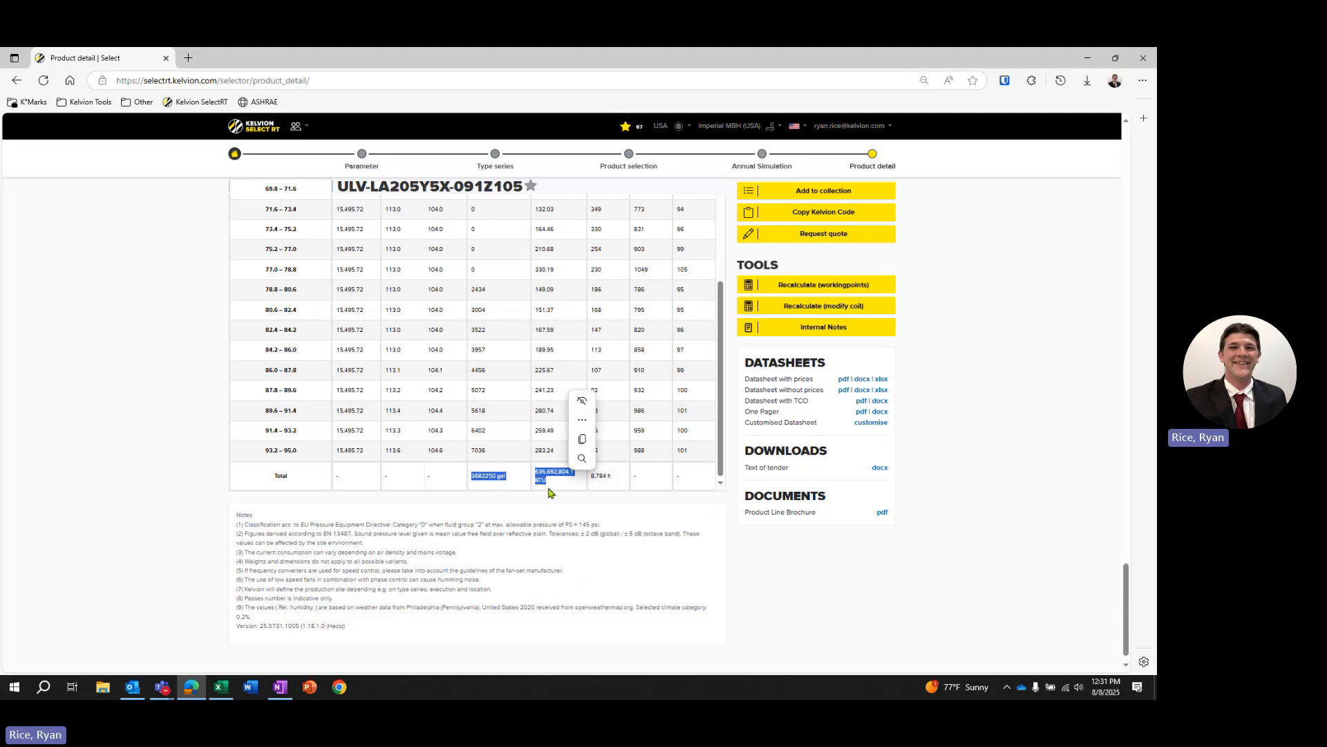
left_click(552, 493)
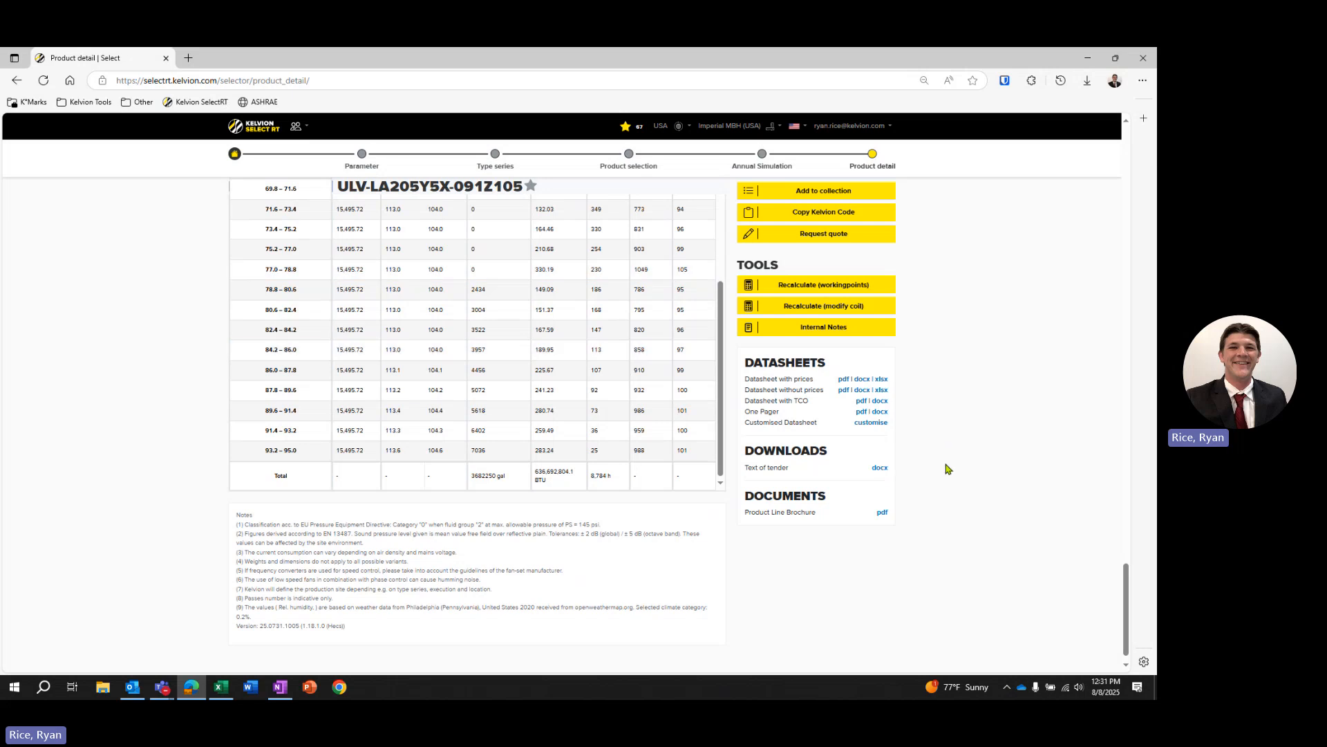
Review the product detail from the costs of ownership back through dimensions, adiabatic data, technical data and prices to the options
scroll(946, 469, "up", 20)
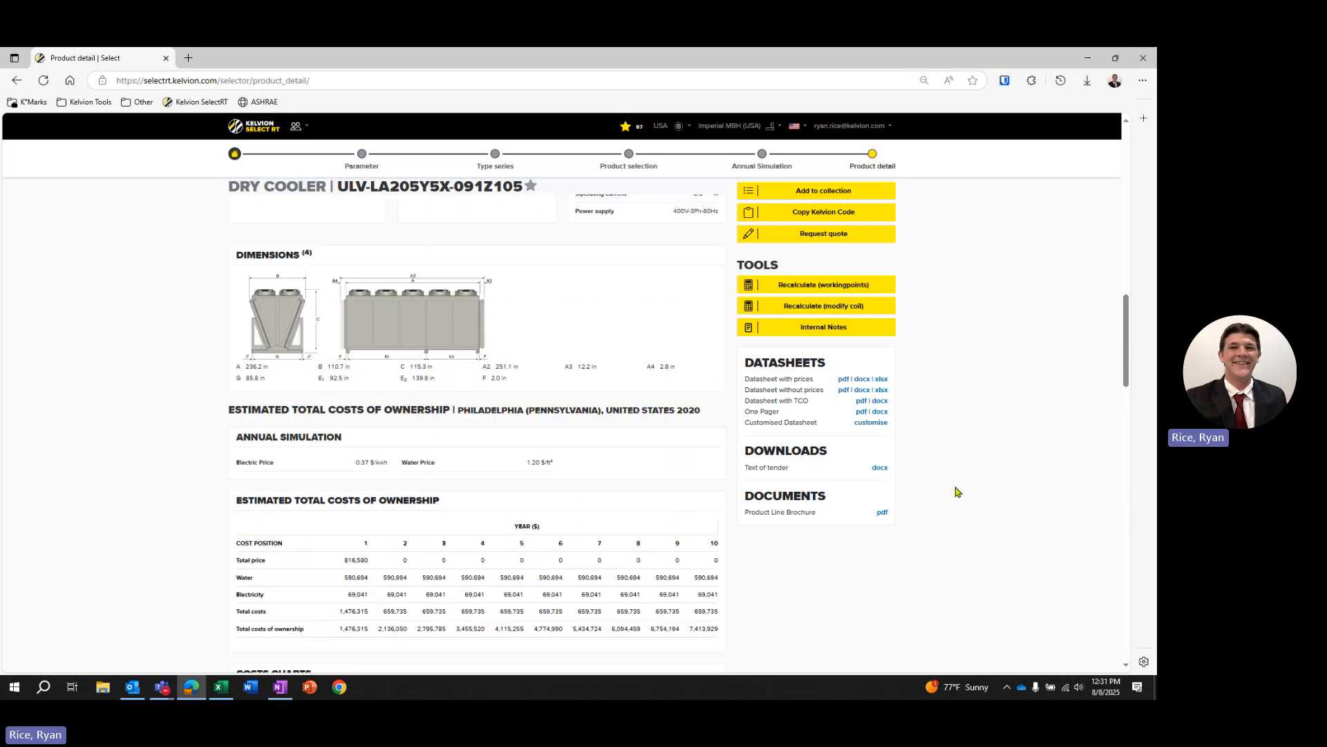
scroll(957, 492, "up", 1)
scroll(880, 462, "up", 2)
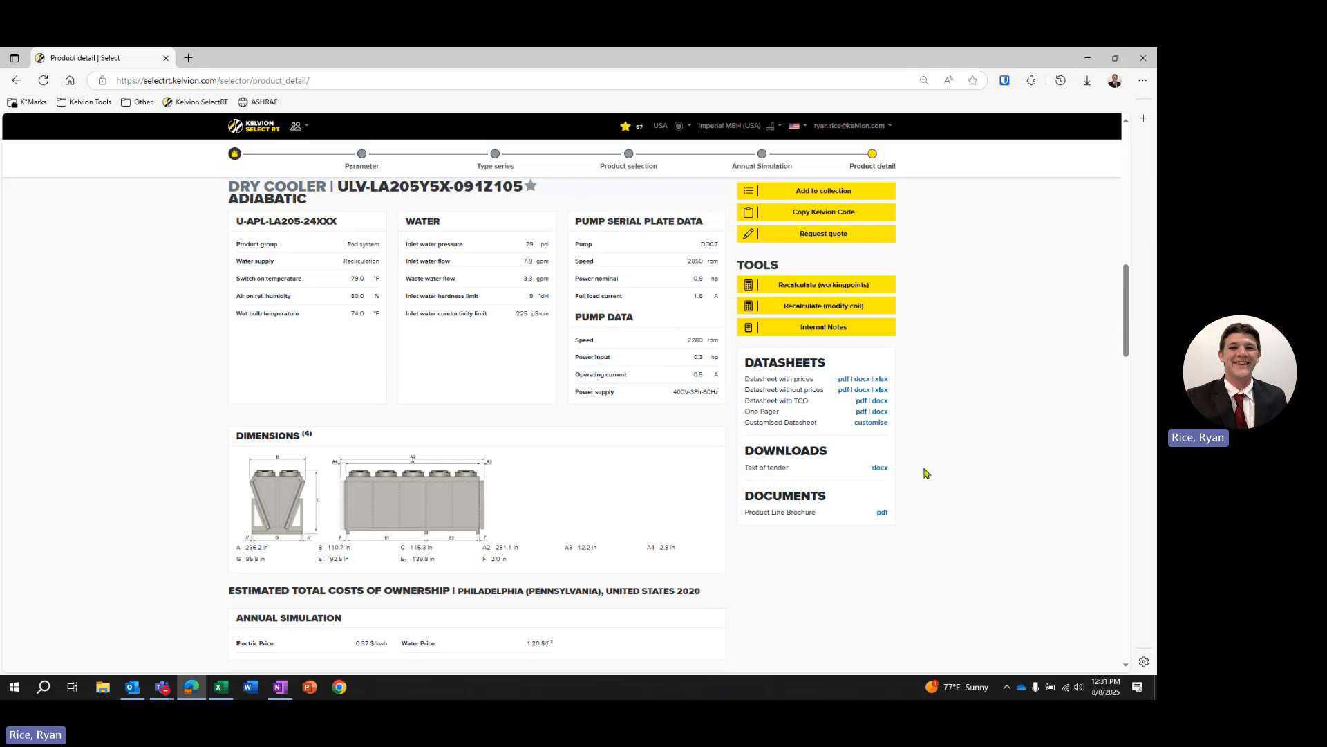
scroll(928, 473, "up", 2)
scroll(919, 470, "up", 1)
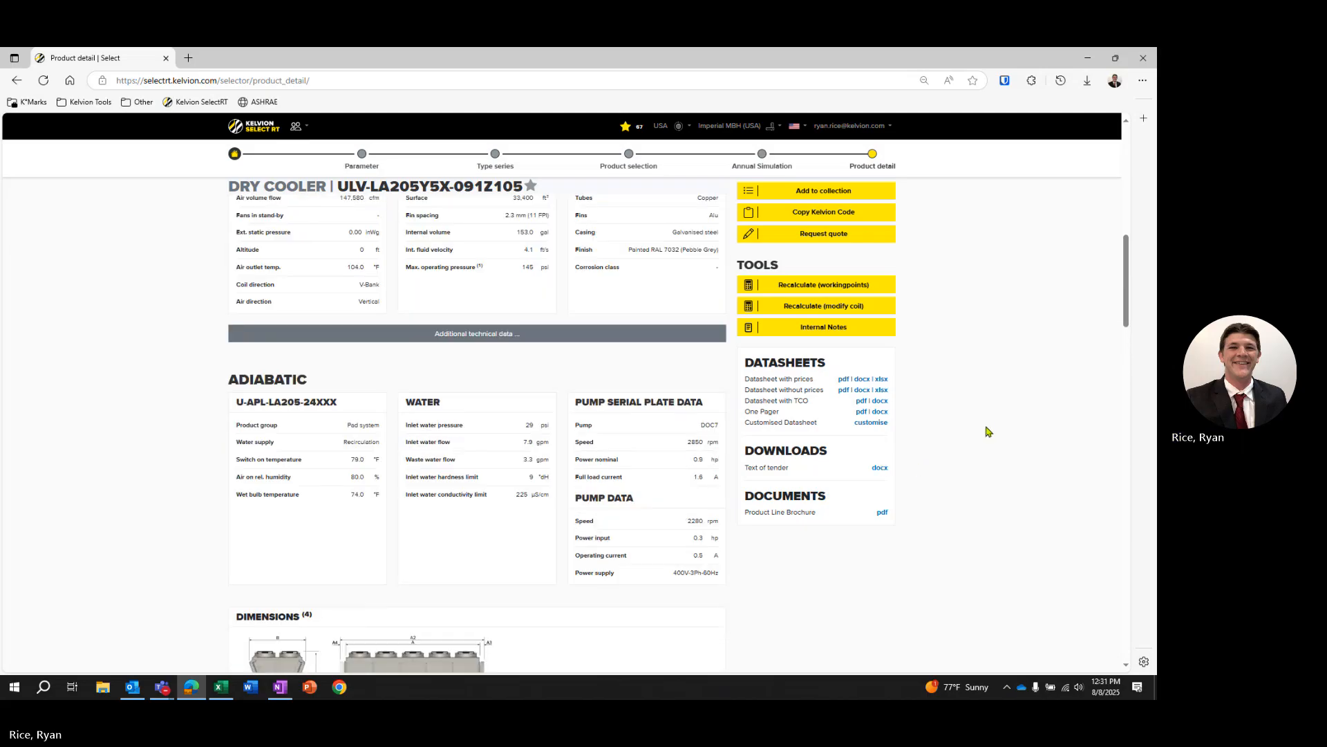
scroll(984, 438, "up", 9)
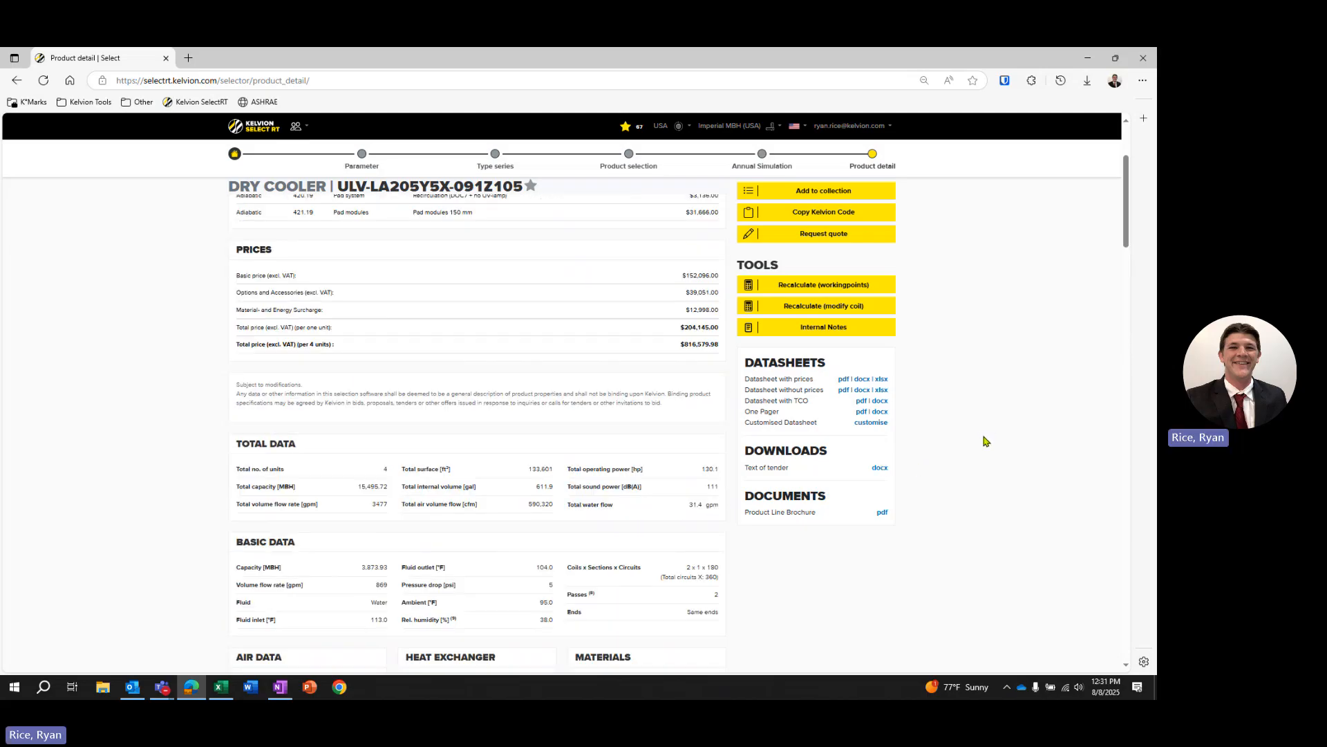
scroll(964, 418, "up", 1)
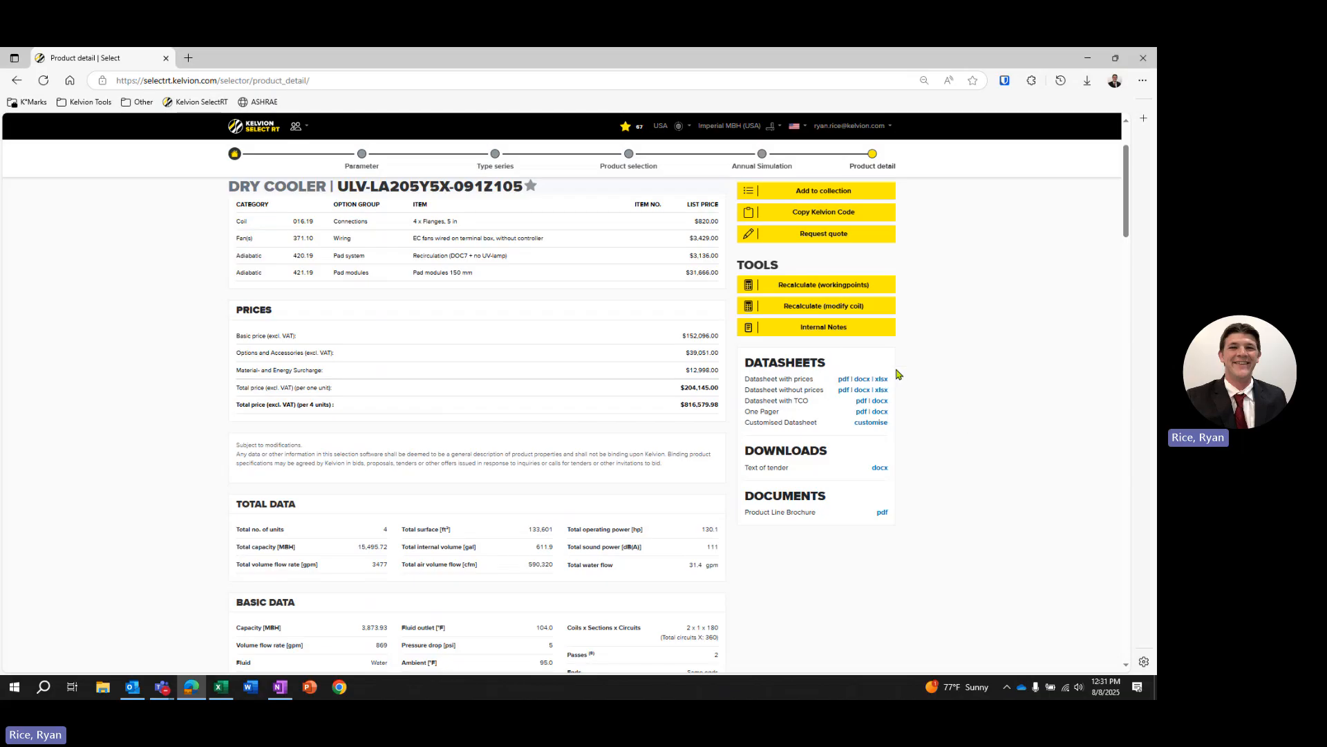
scroll(1063, 423, "up", 1)
scroll(1051, 435, "up", 2)
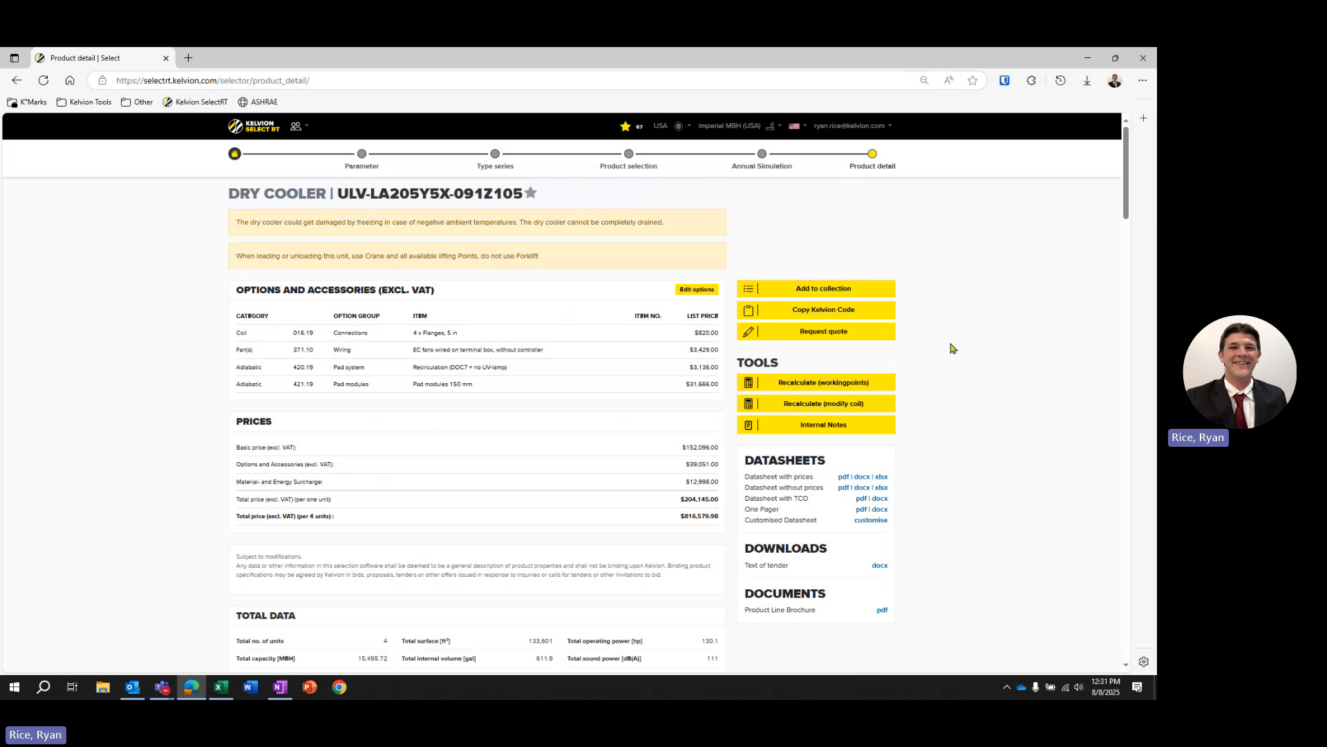
Display the unit's Kelvion Code link, select the full link, and close the dialog
left_click(825, 311)
left_click(640, 400)
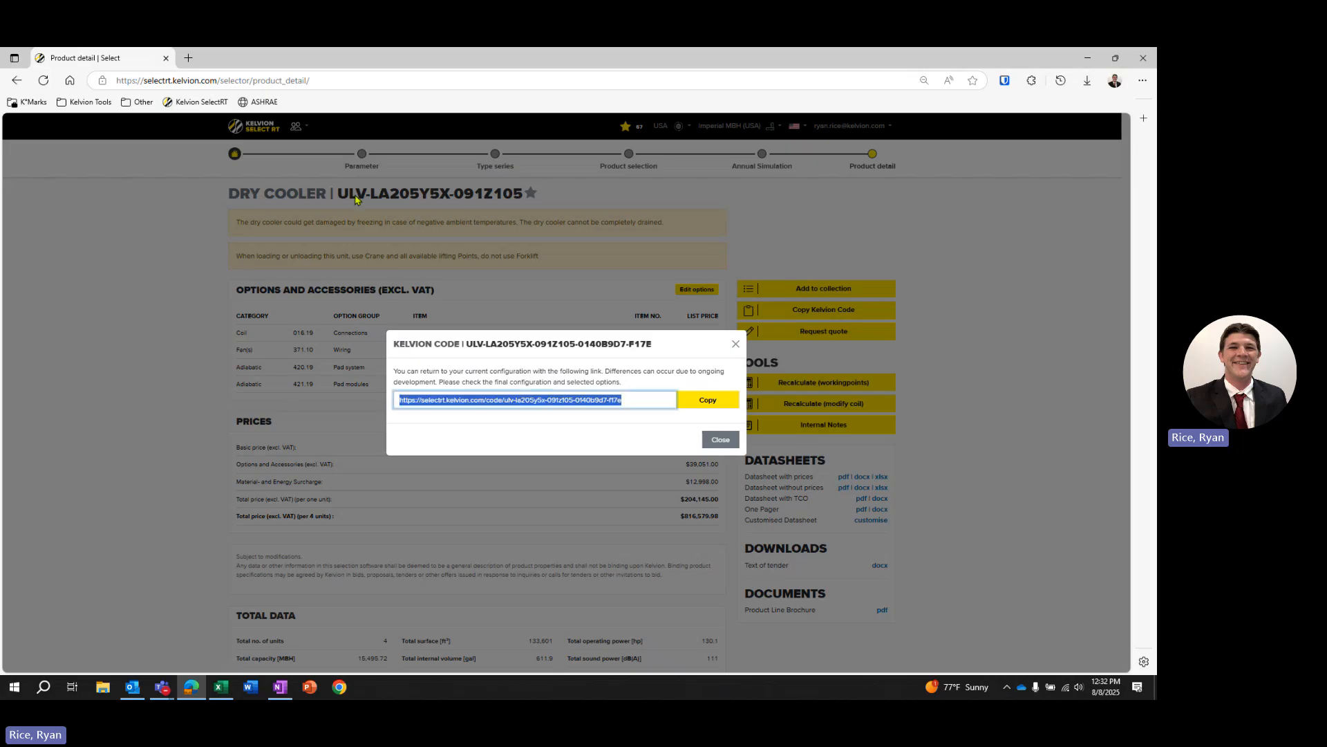
left_click(735, 344)
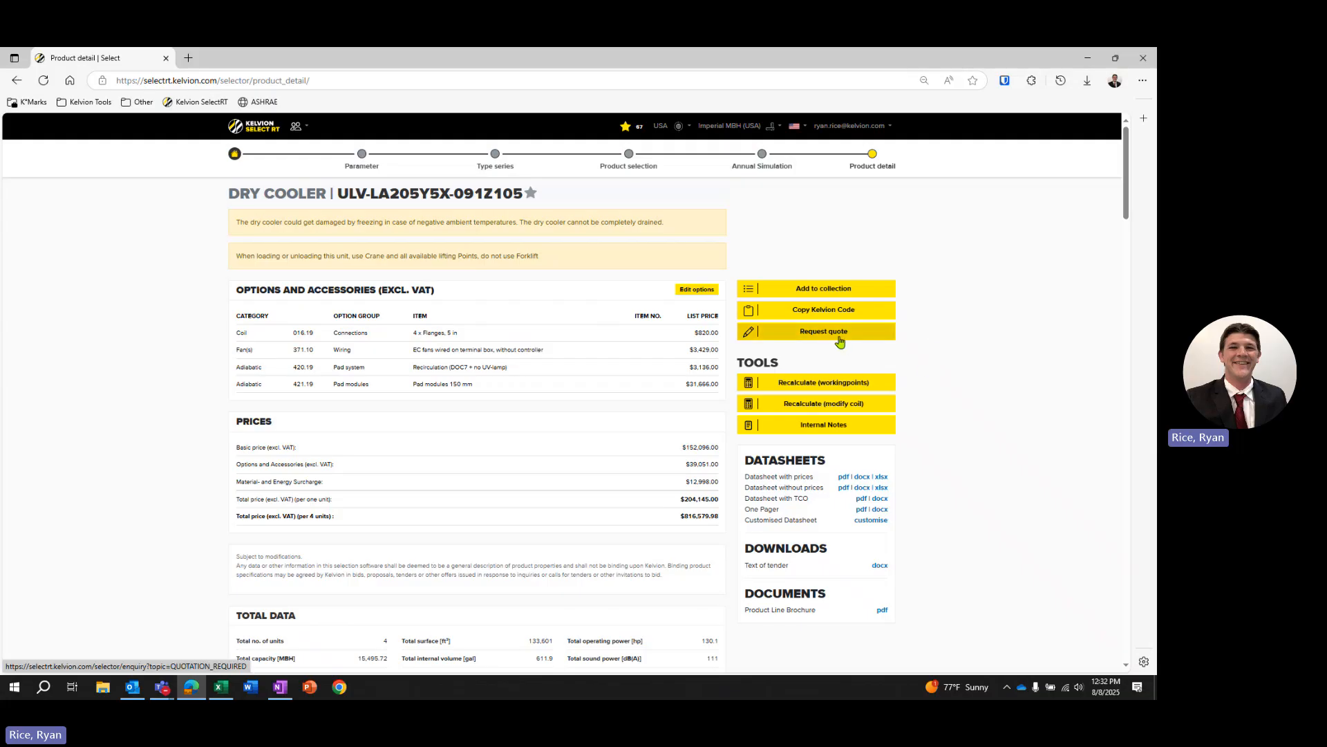
View the quotation request form for the dry cooler and return to its product detail without sending it
left_click(840, 342)
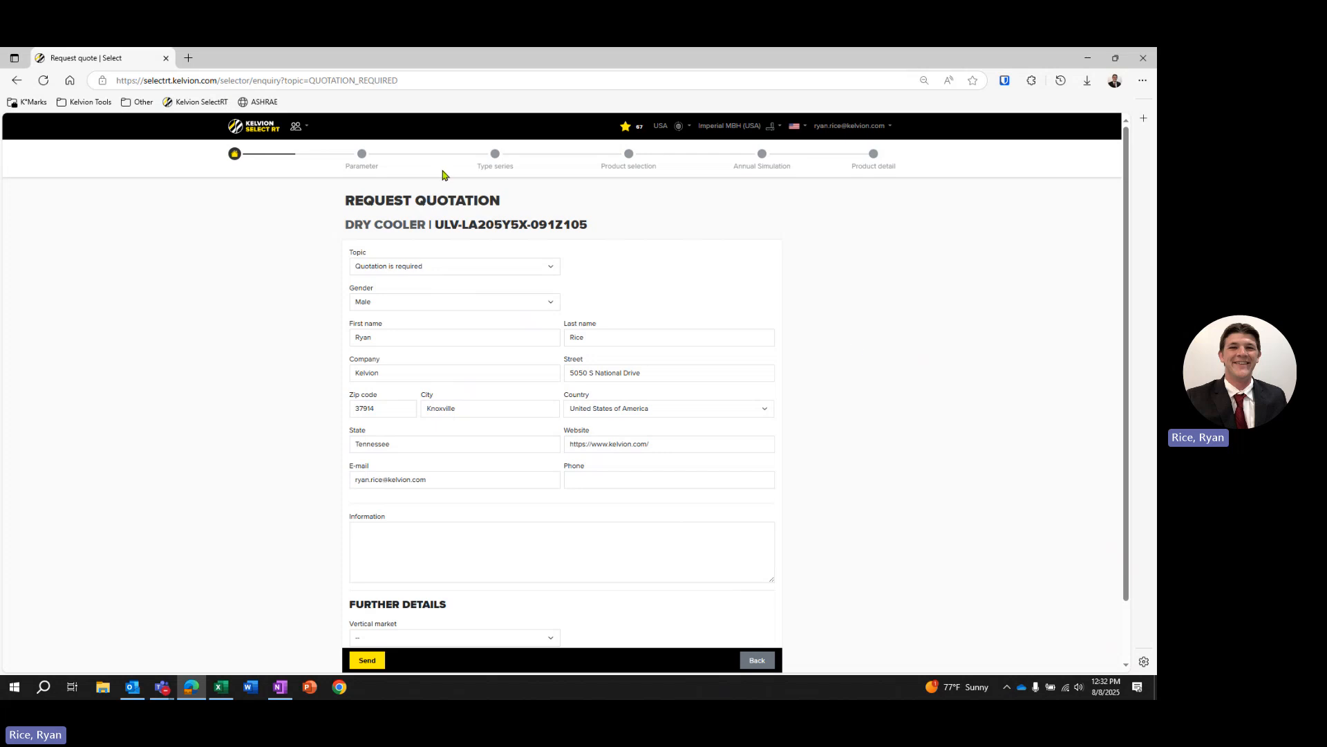
left_click(18, 81)
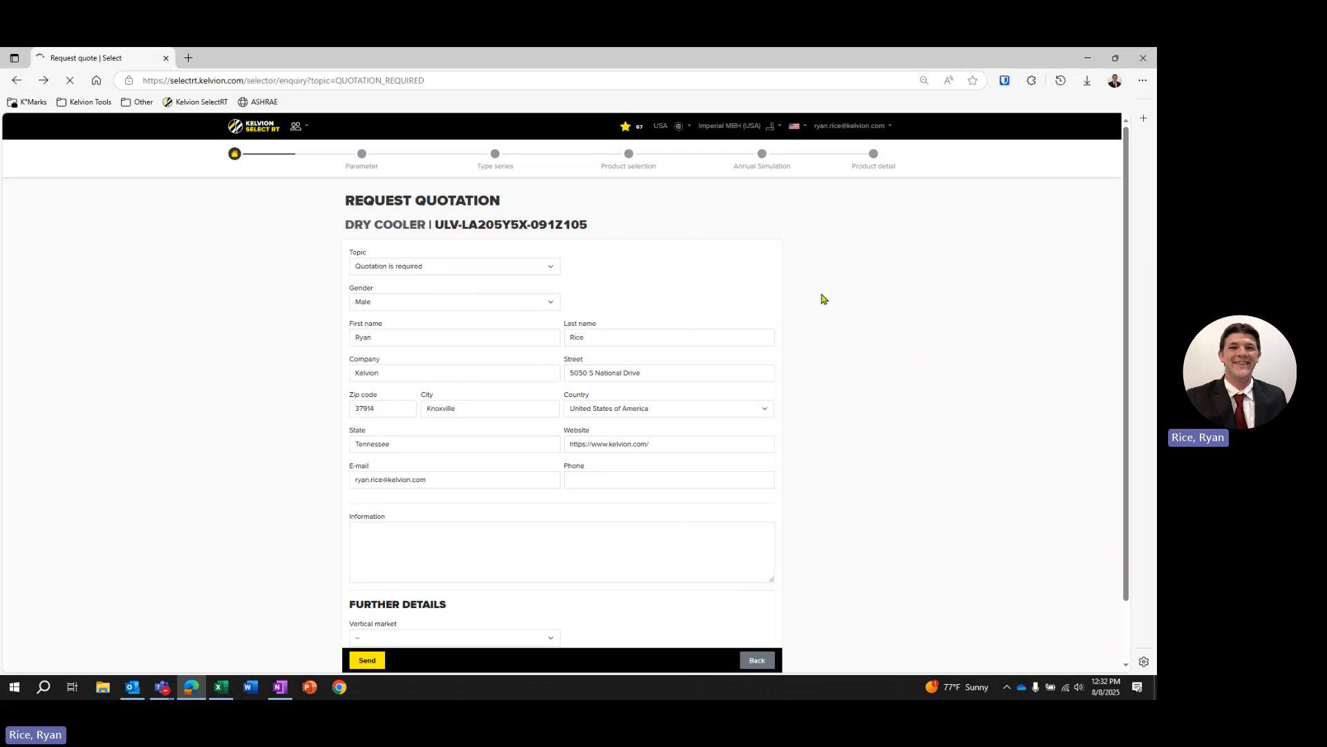
left_click(758, 660)
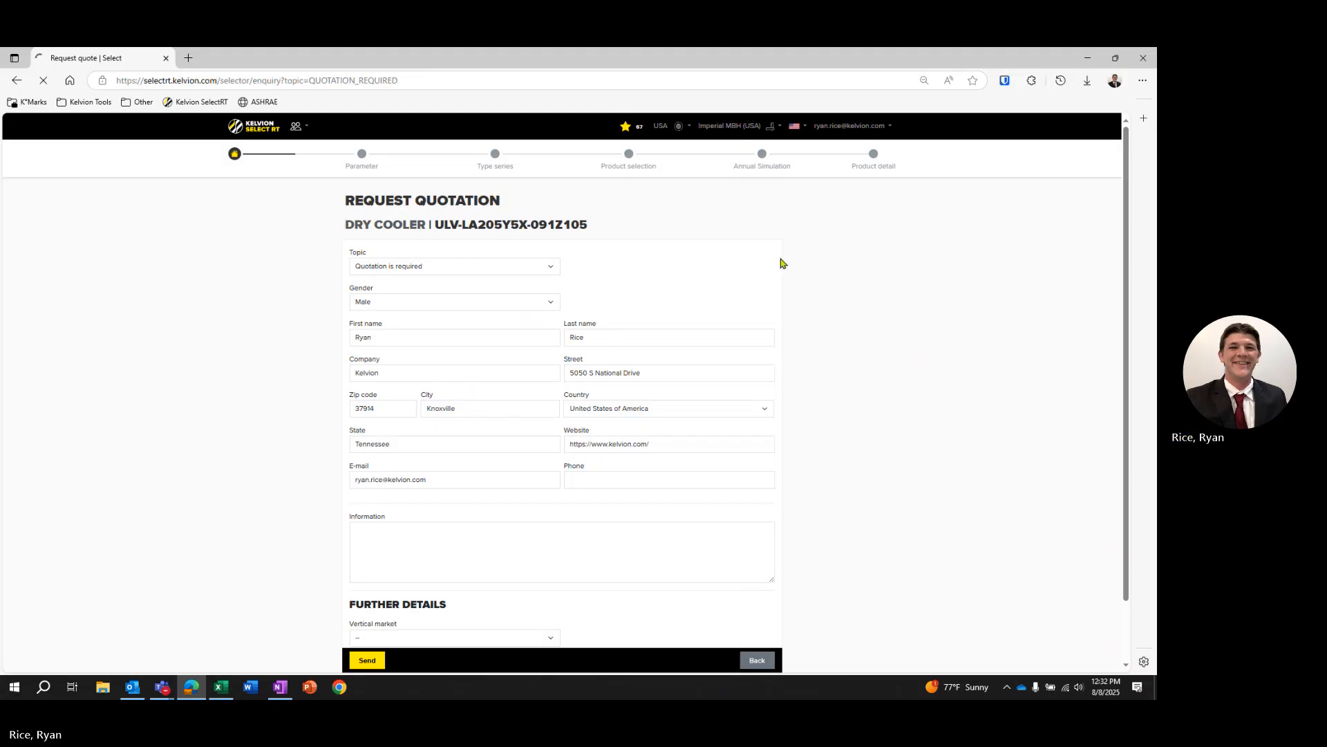
scroll(731, 322, "down", 2)
scroll(735, 325, "up", 2)
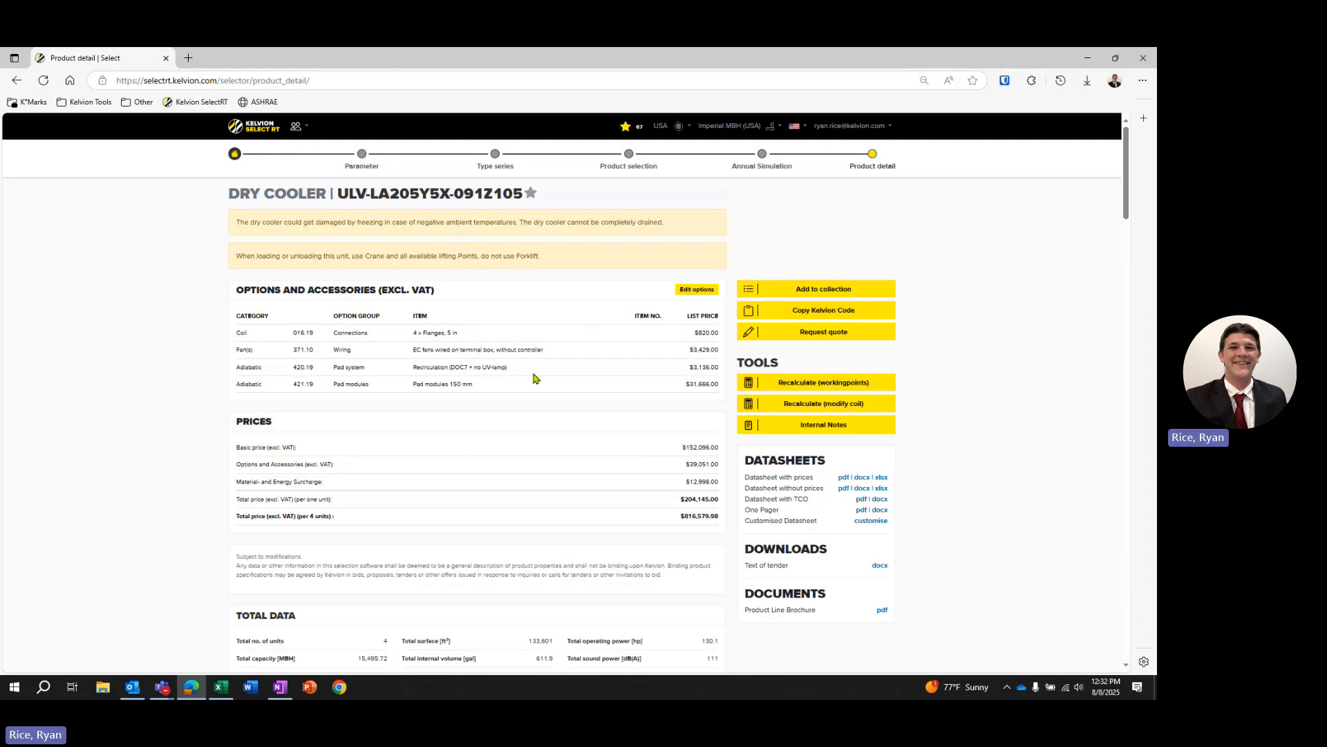
Edit the unit's options and add the Electric components UL certified option under Regulations & Certificates
scroll(595, 432, "down", 1)
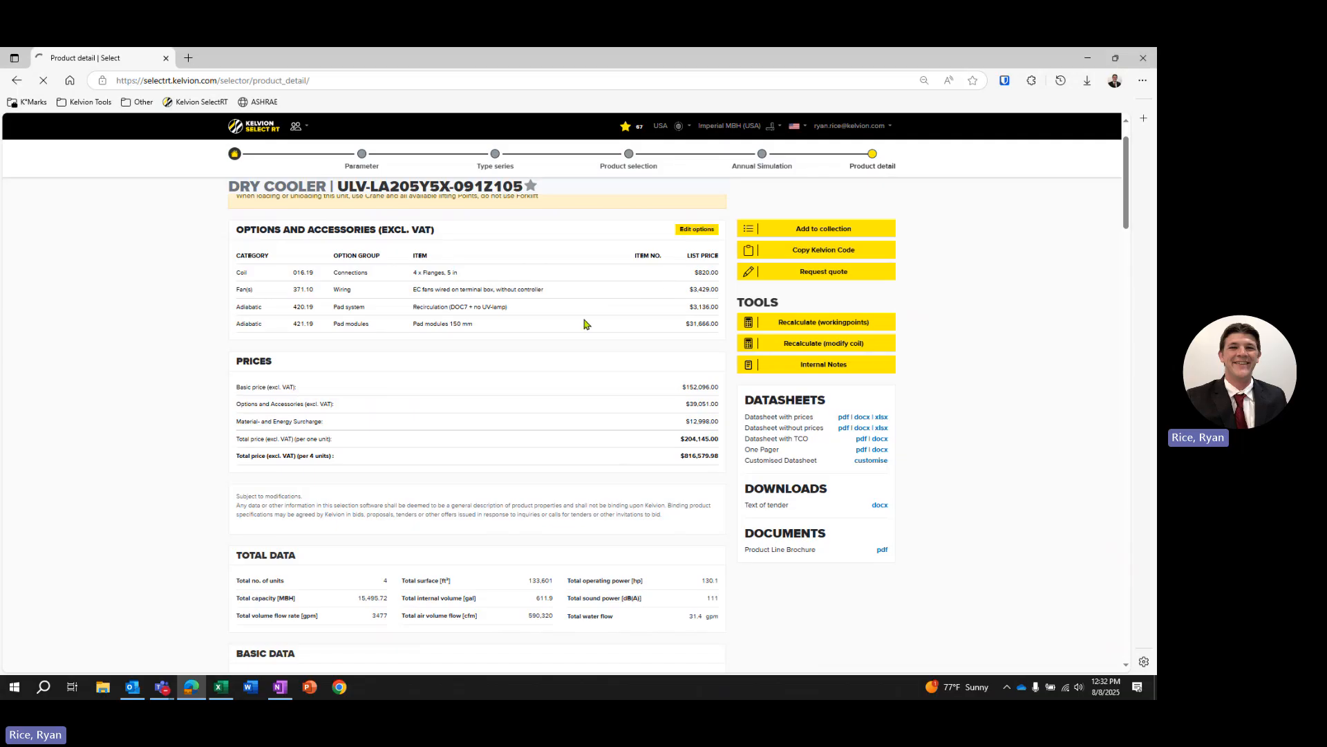
scroll(827, 466, "down", 2)
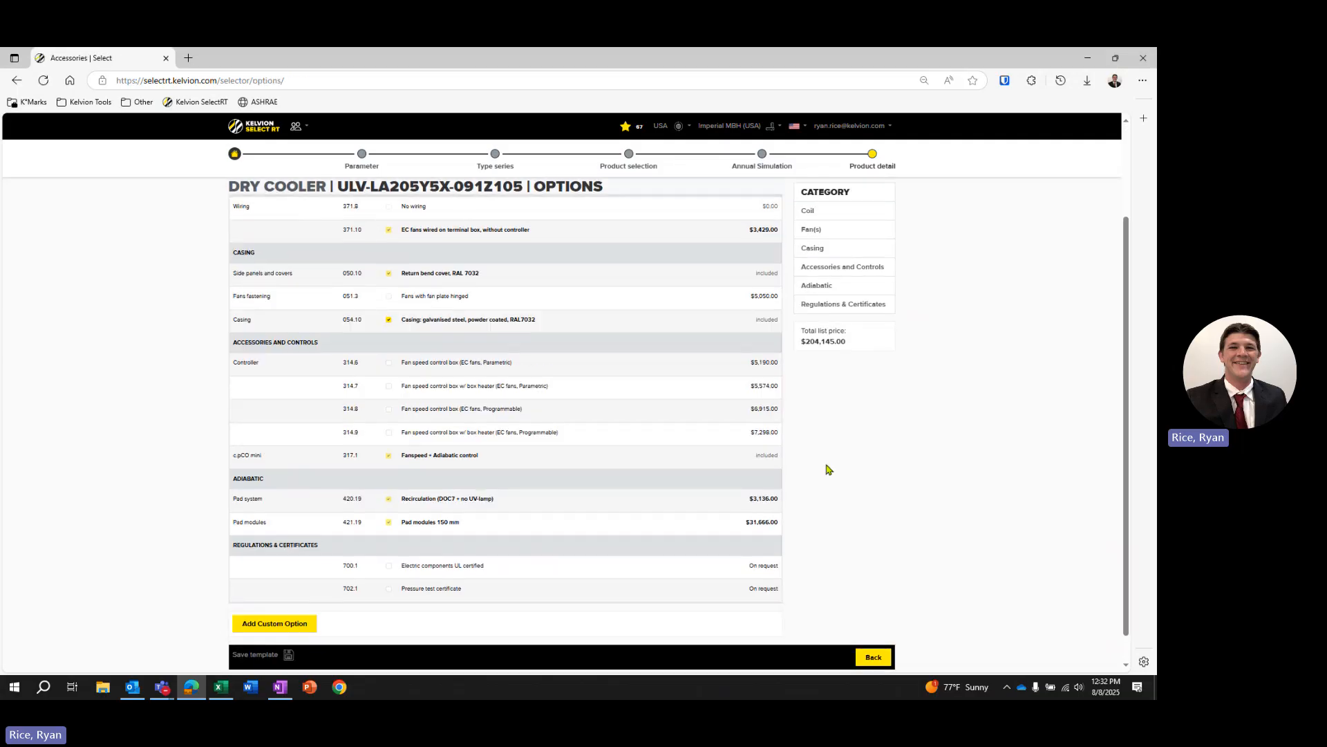
left_click(389, 566)
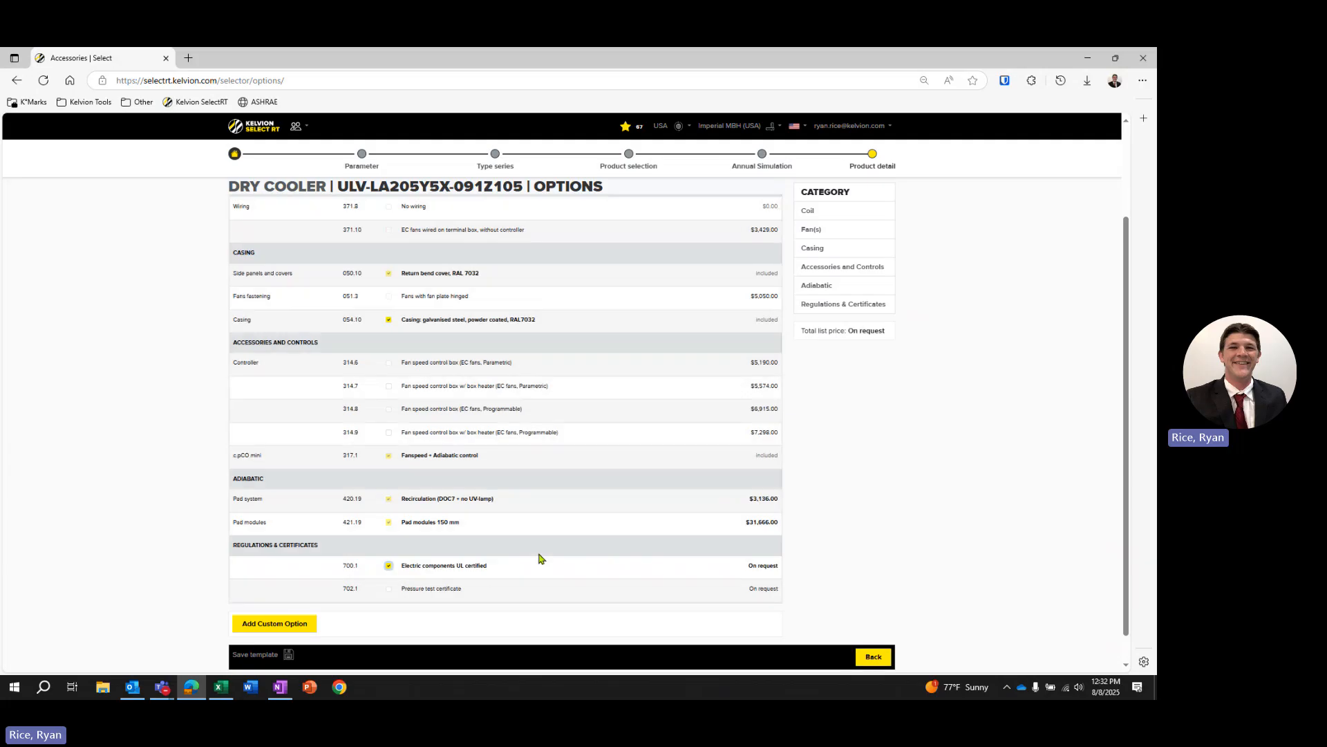
Return from the options to the product detail, request a quote and enter "Freight Request for Knoxville, TN" as its information
left_click(867, 658)
scroll(643, 468, "up", 1)
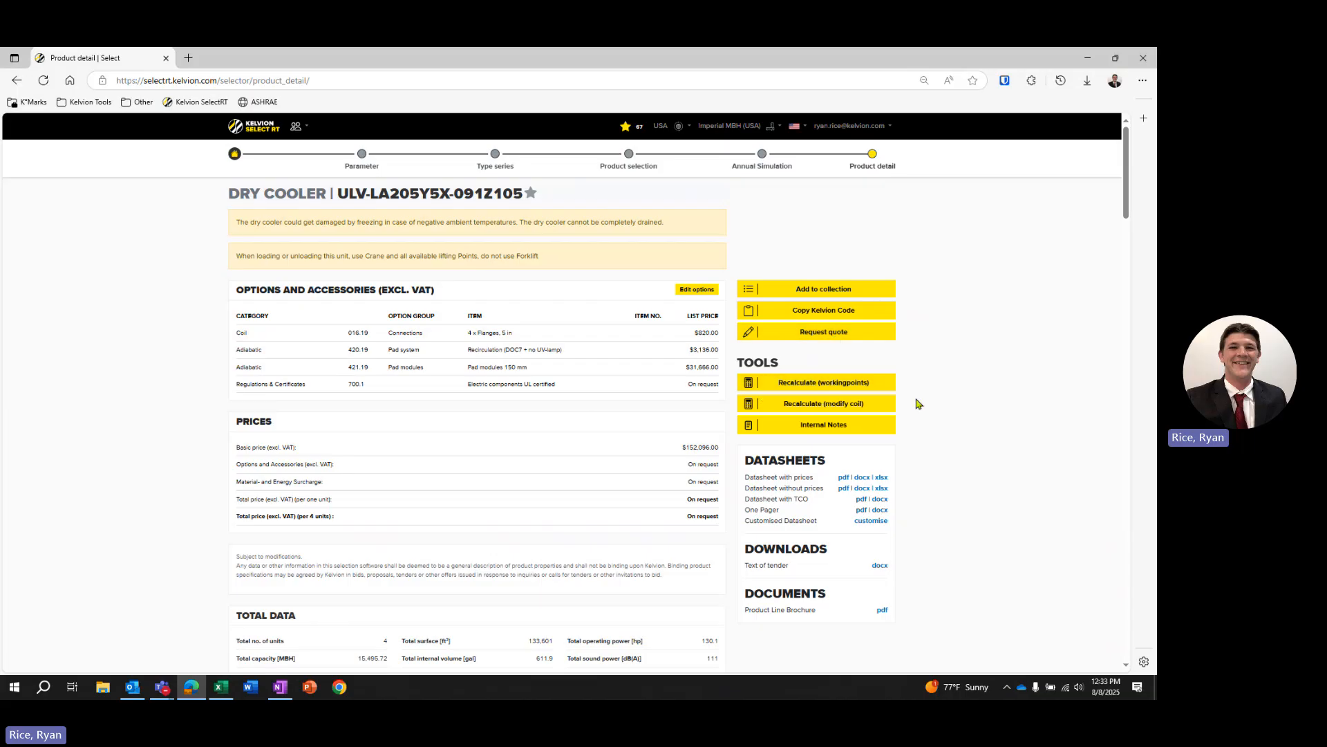
left_click(843, 338)
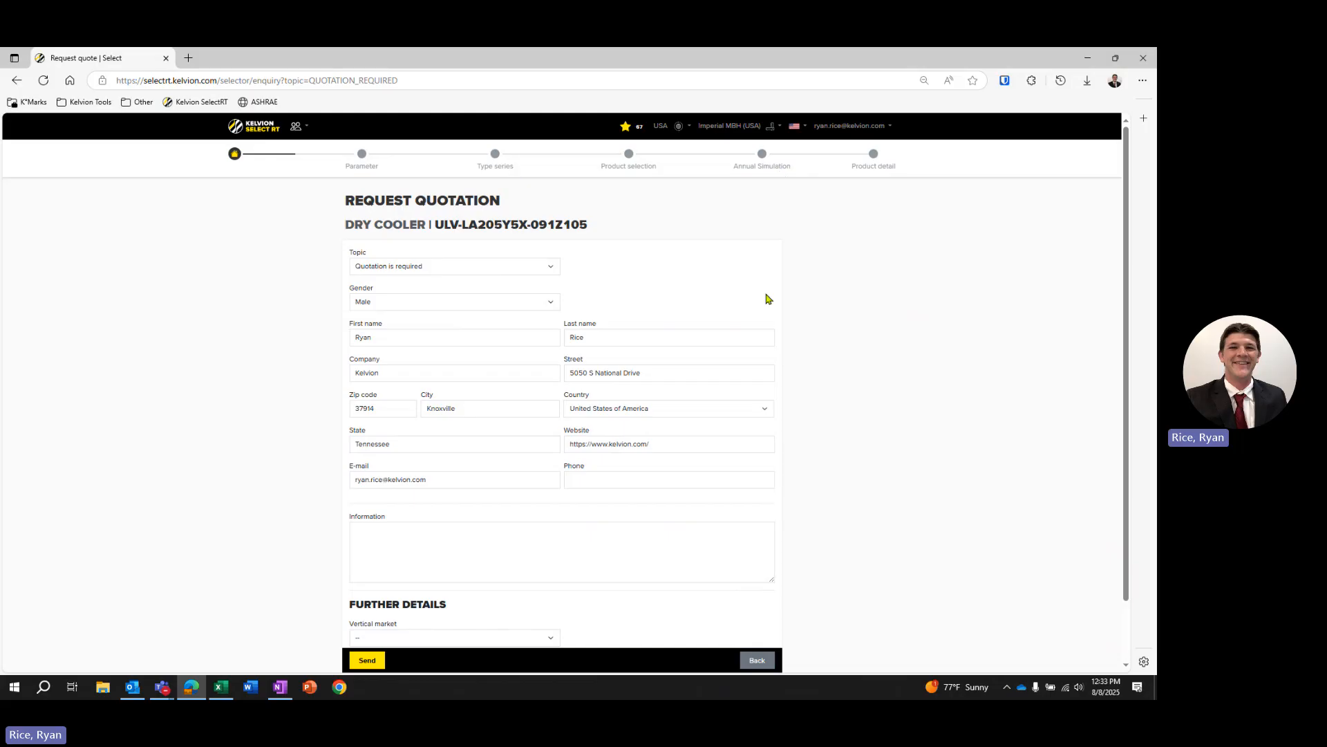
scroll(773, 317, "down", 1)
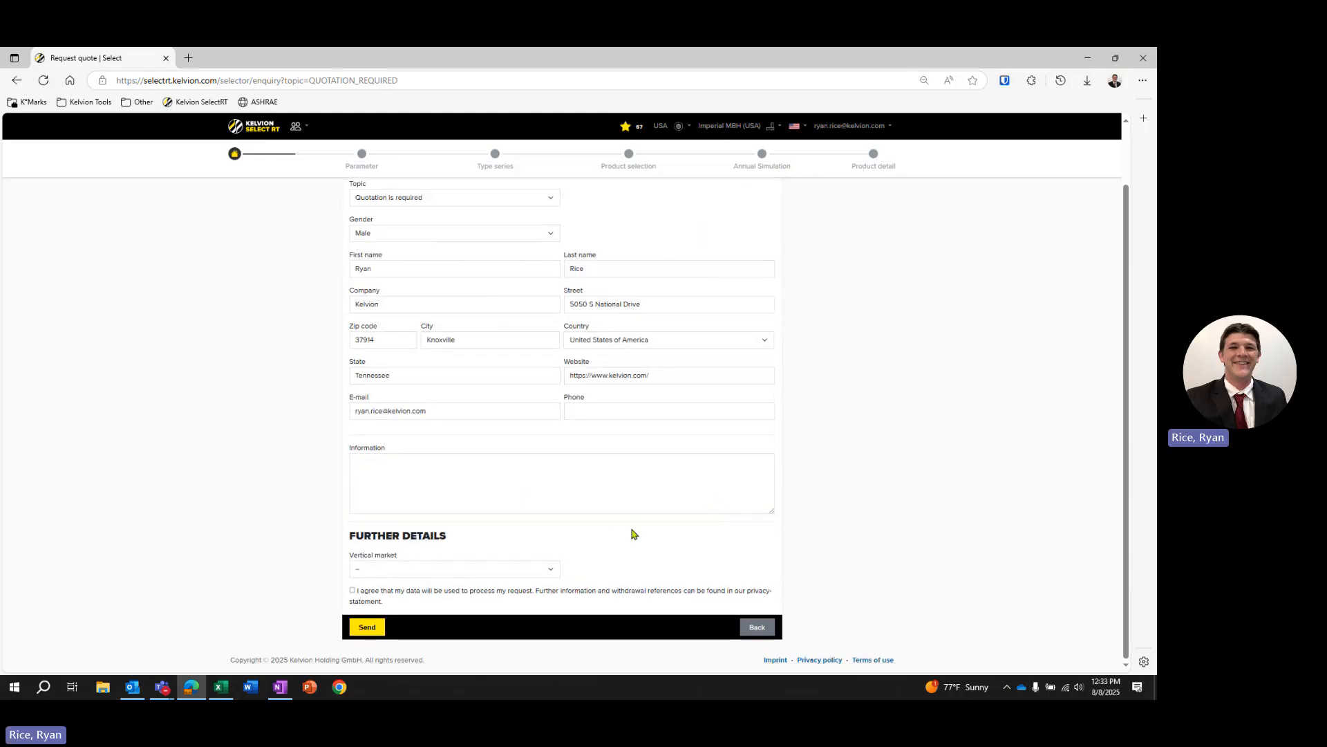
left_click(576, 481)
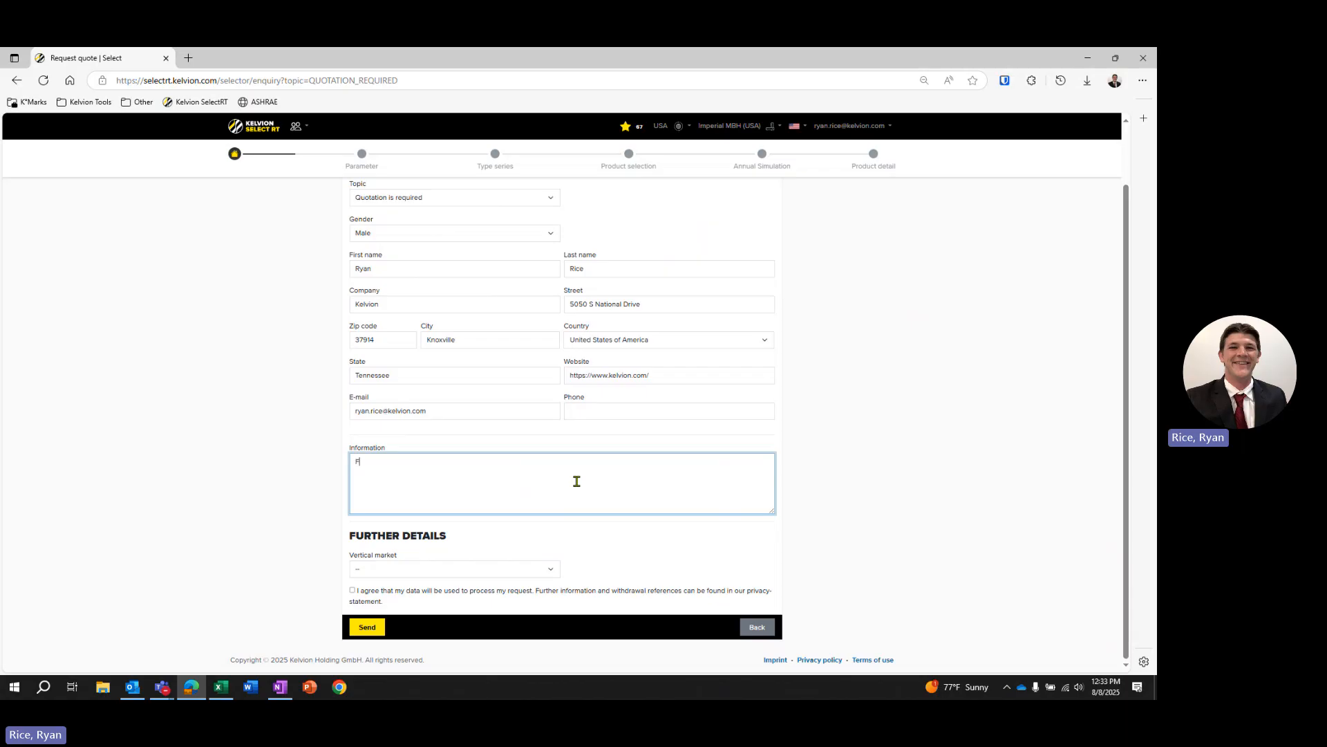
type("reight Request for ")
type("Kin")
type("noxville, TN")
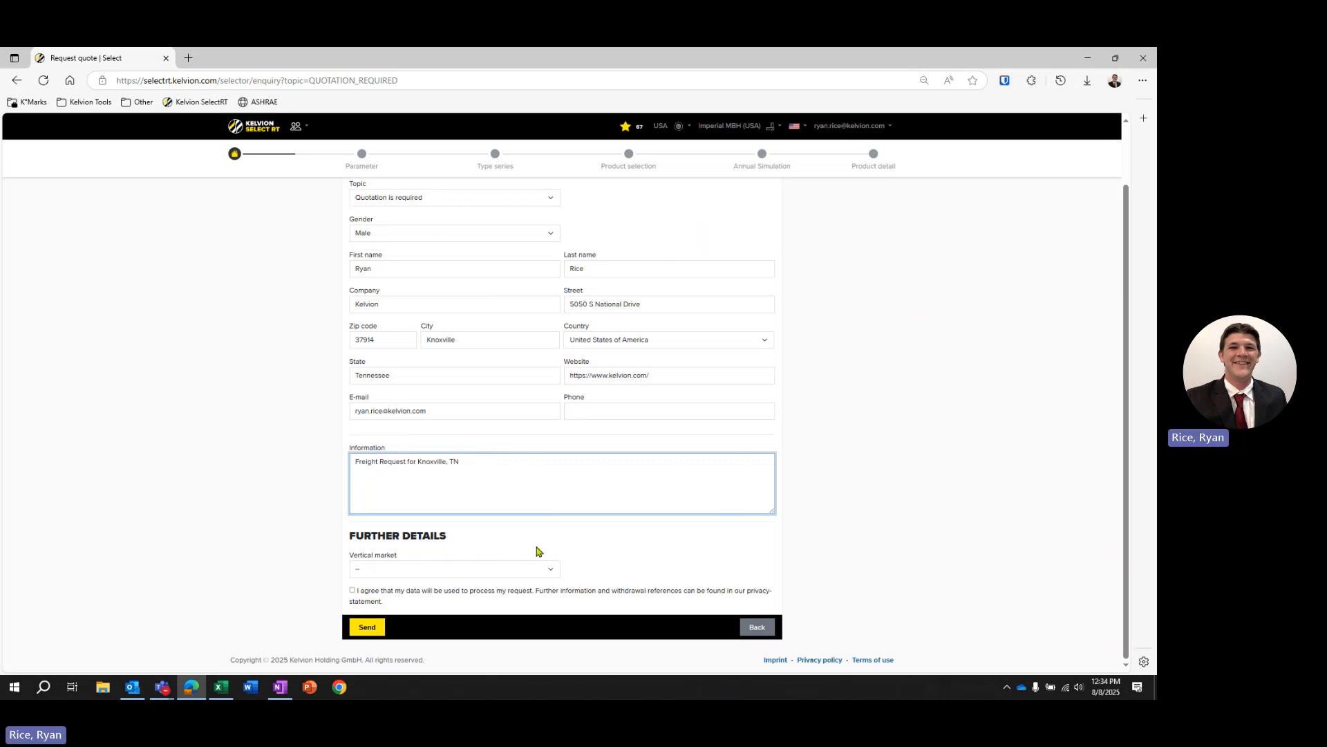
scroll(747, 515, "up", 1)
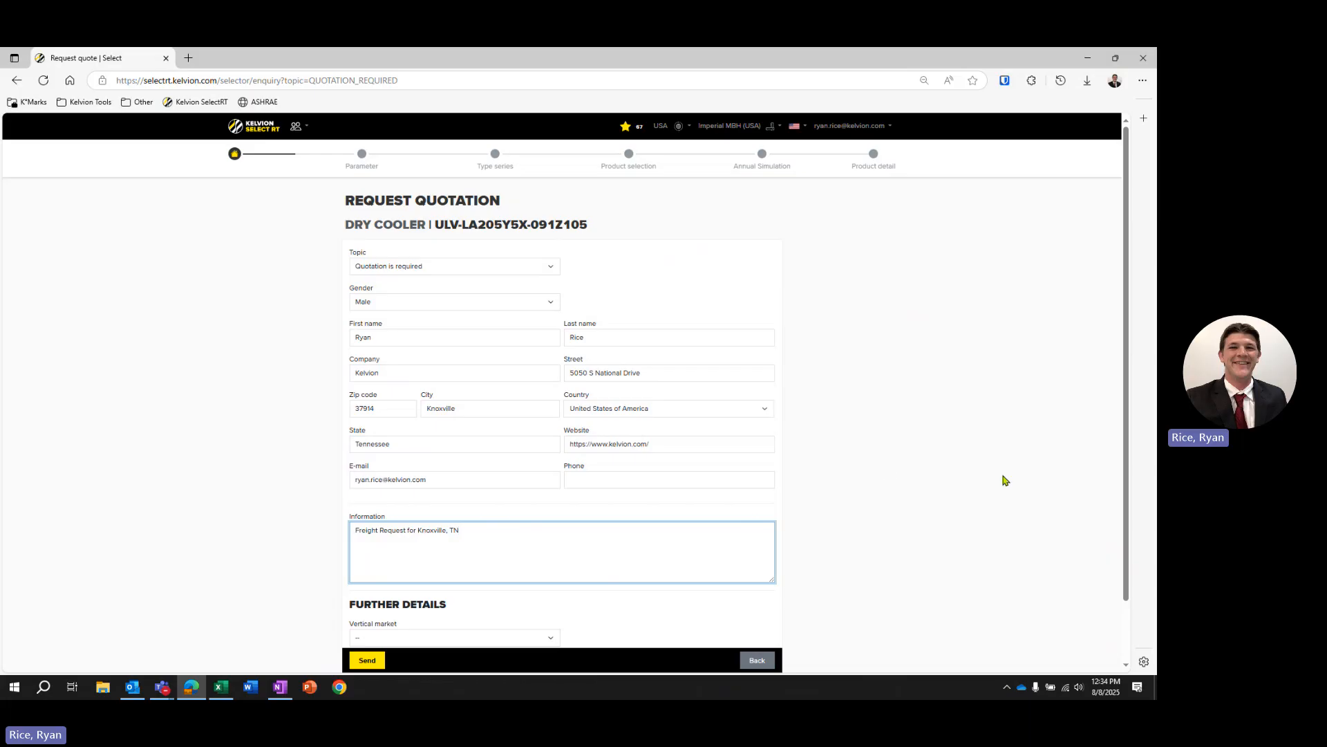
scroll(741, 403, "down", 1)
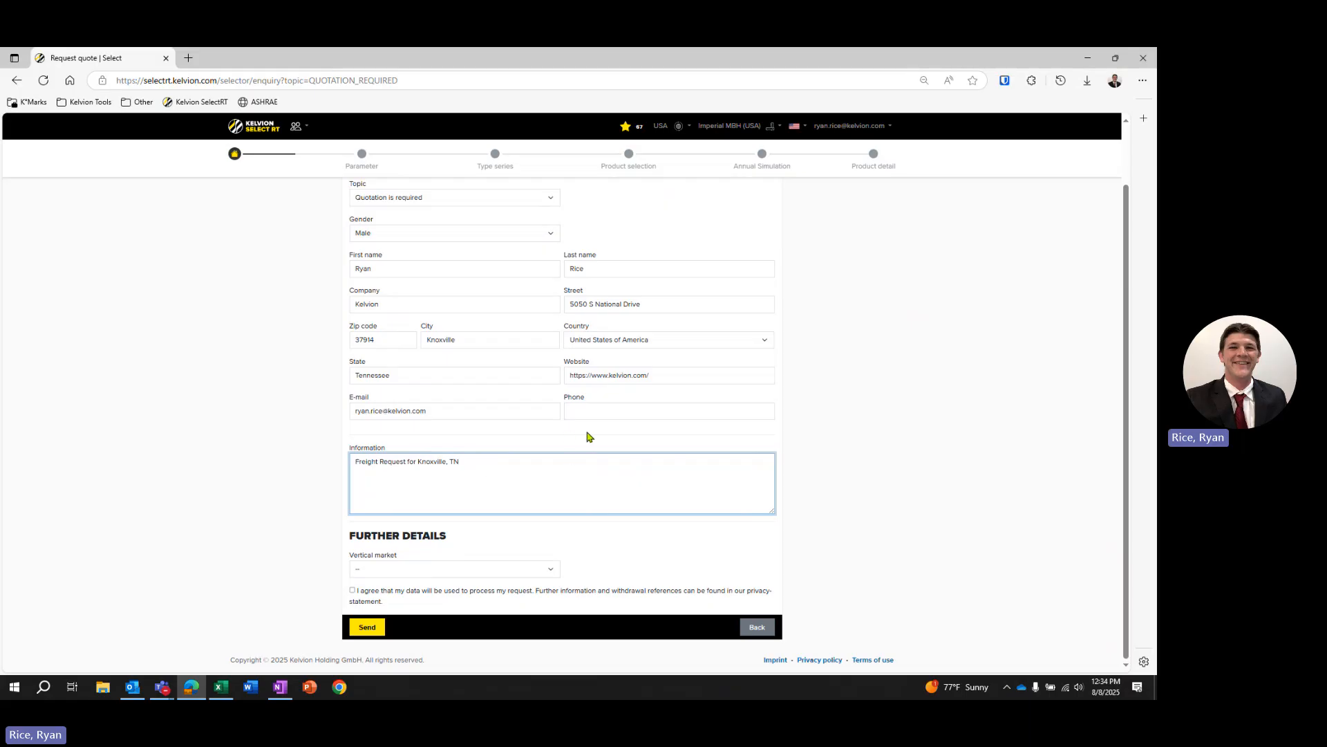
View the vertical market choices in the quotation request and return to the product detail without sending it
left_click(477, 569)
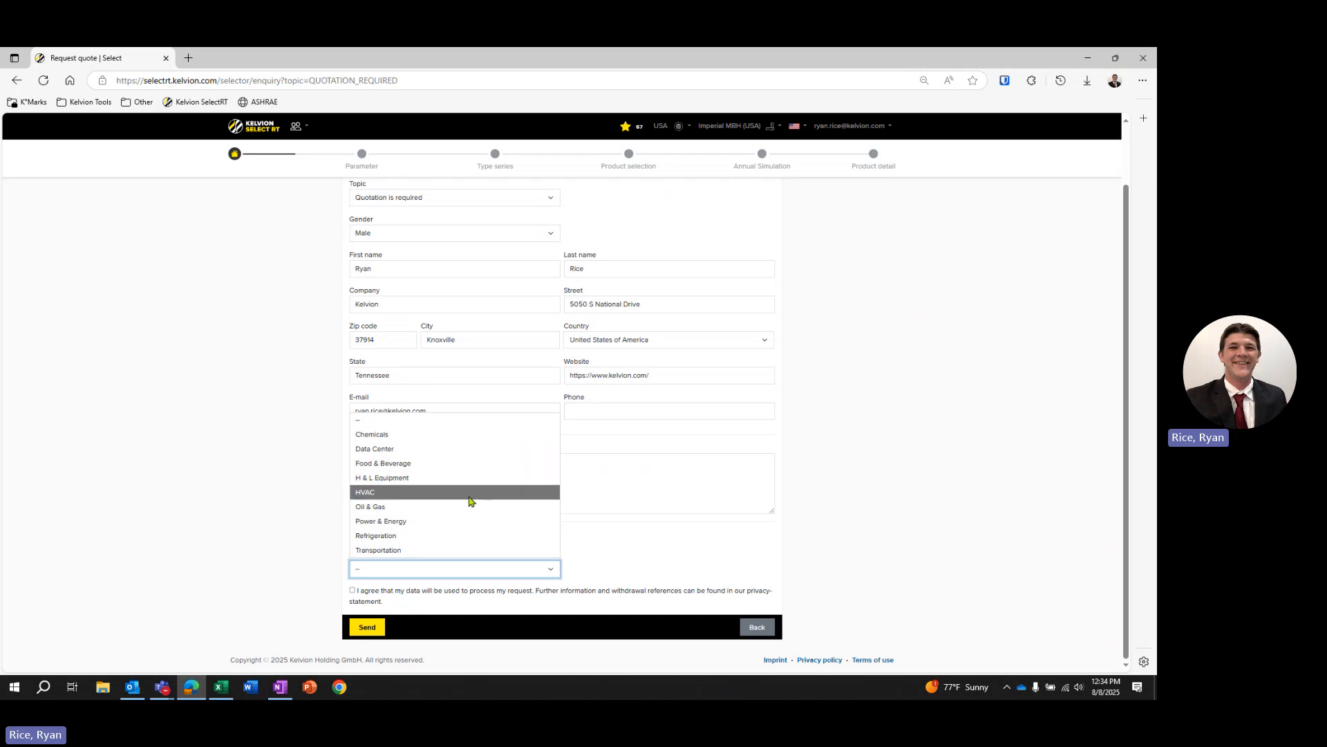
left_click(698, 547)
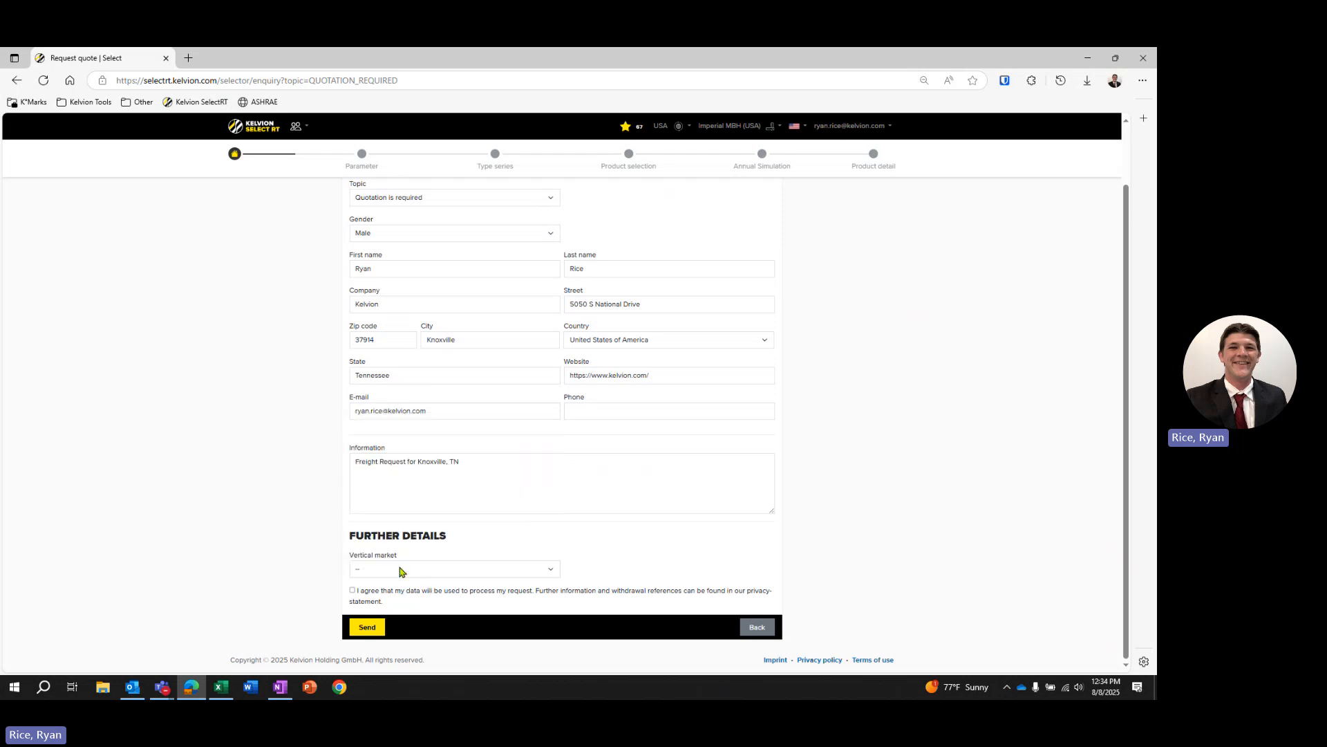
left_click(399, 571)
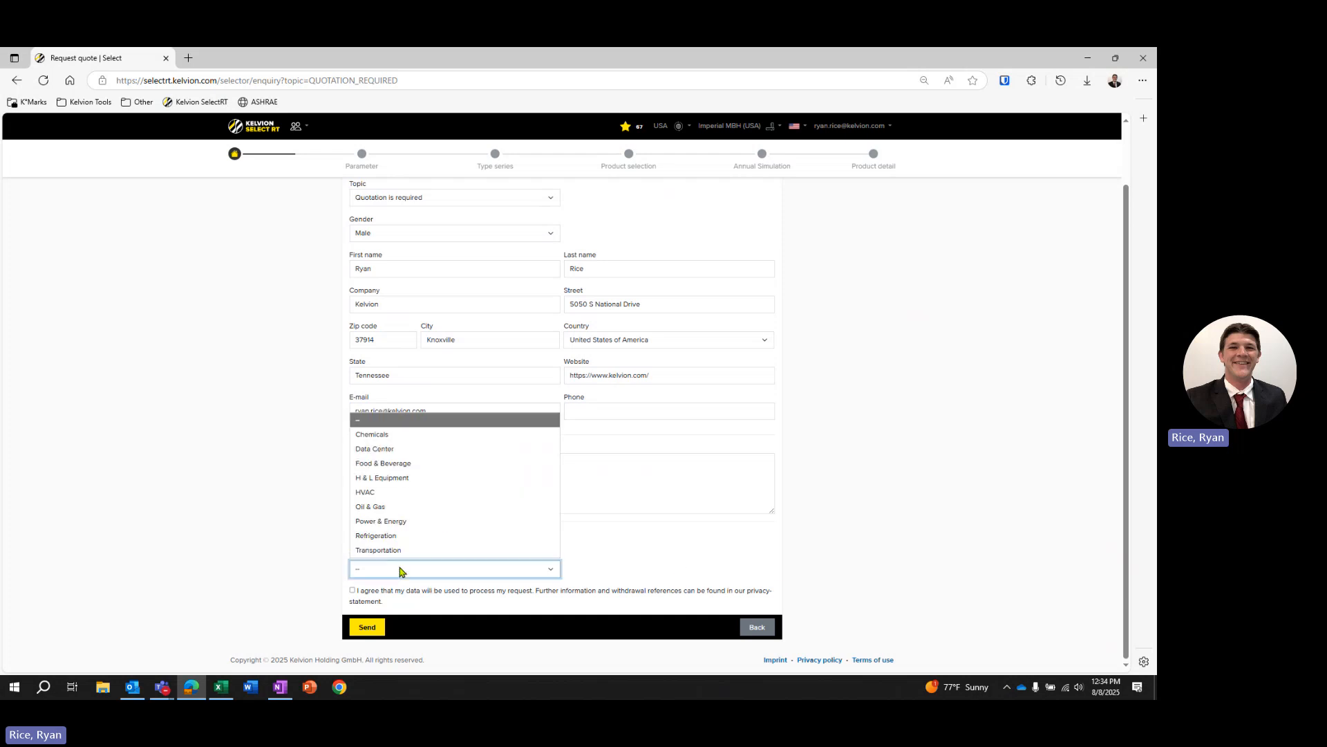
left_click(579, 562)
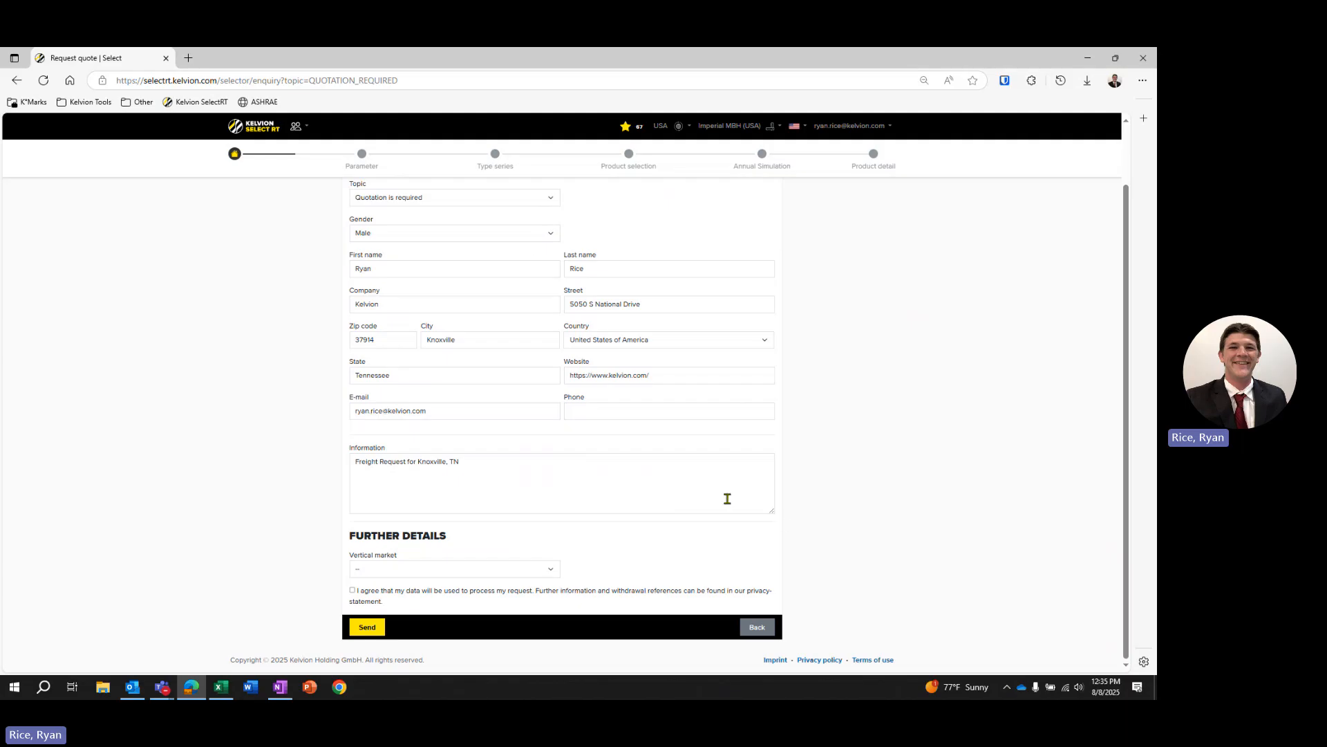
left_click(759, 629)
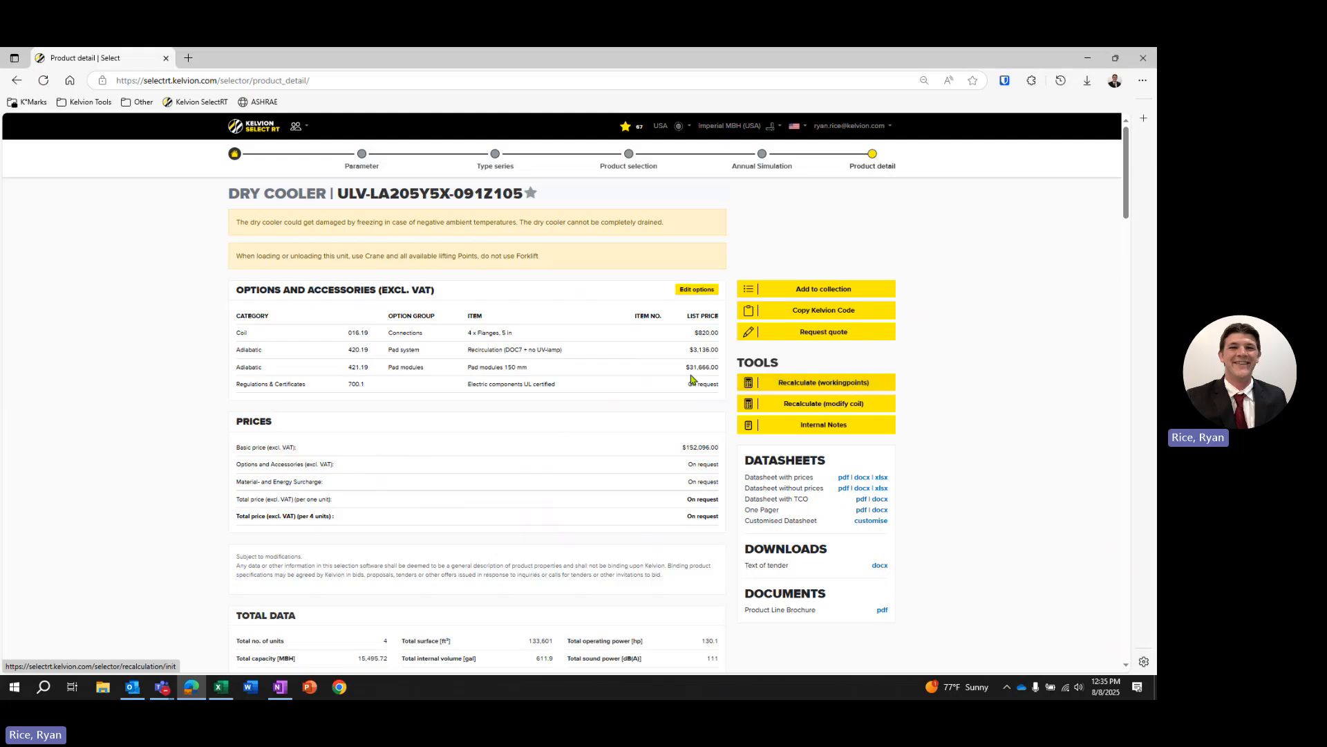
Review the dry cooler's working-point recalculation parameters and return to the product detail without recalculating
left_click(864, 388)
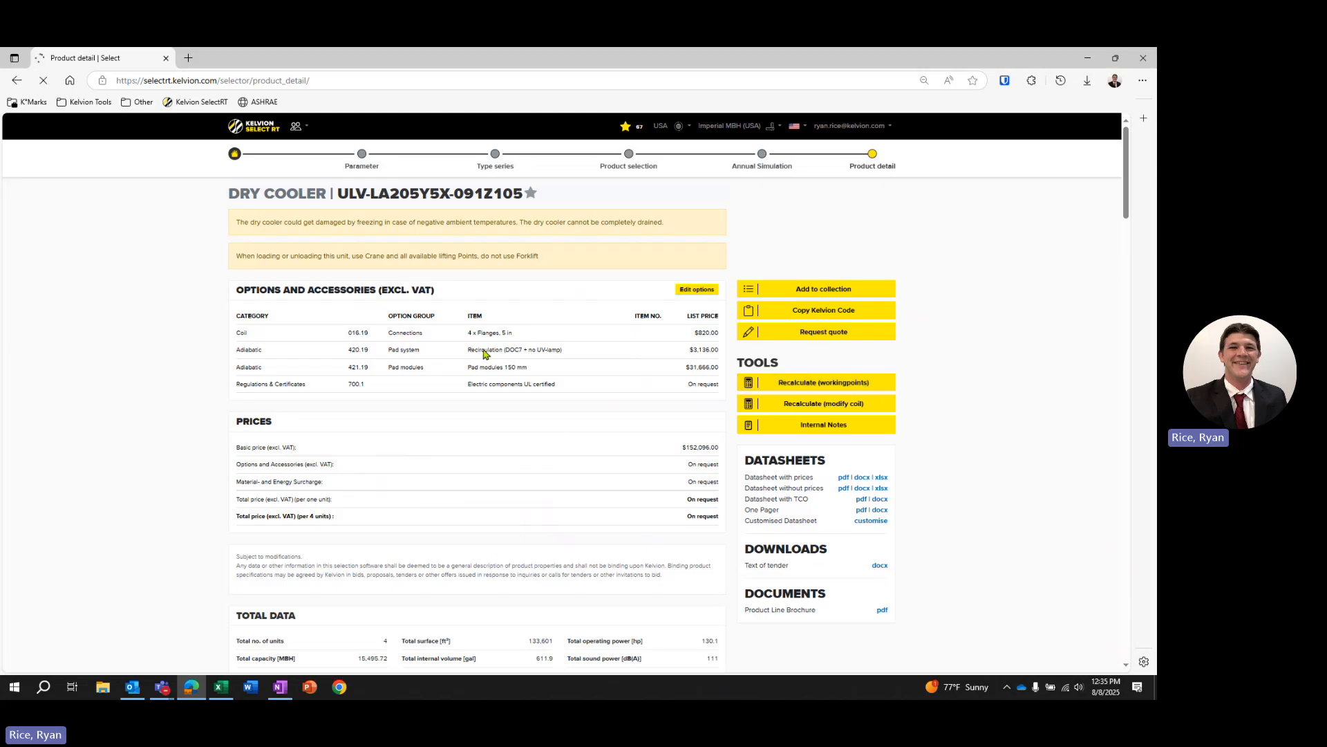
scroll(489, 417, "down", 1)
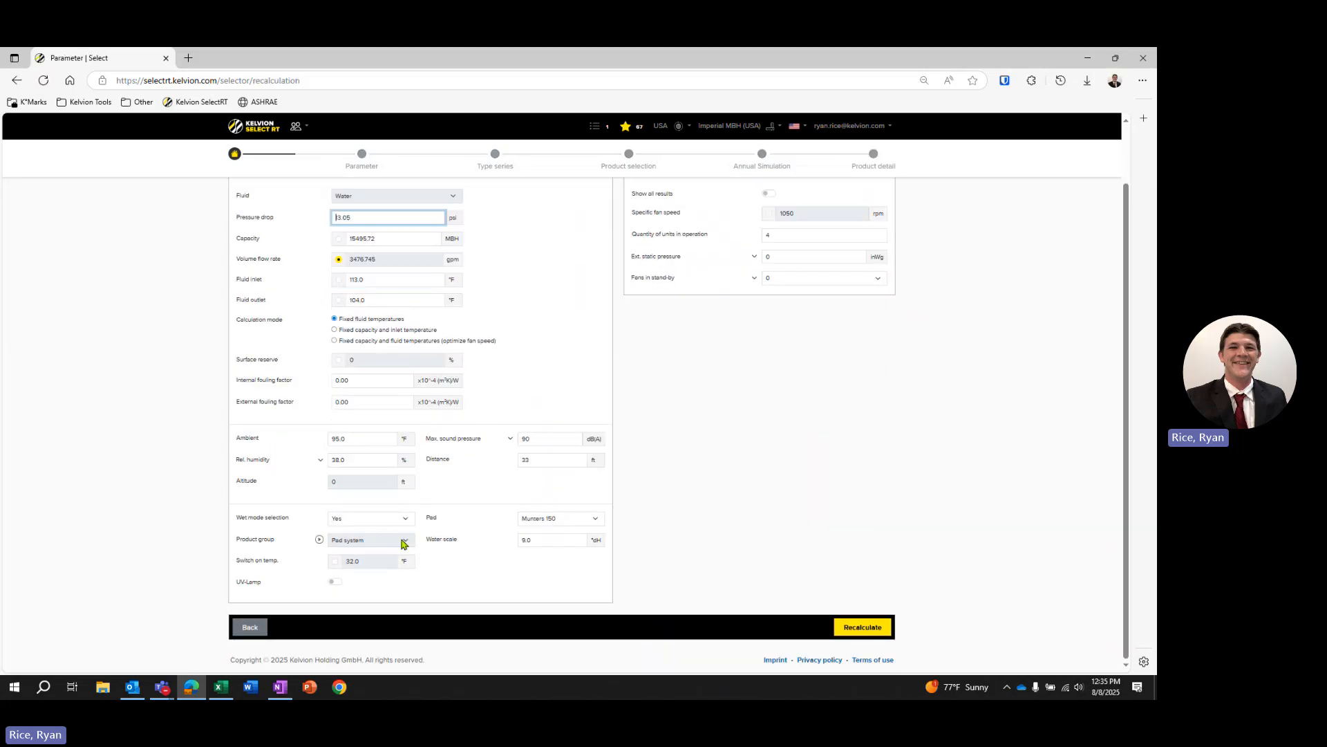
scroll(616, 388, "up", 1)
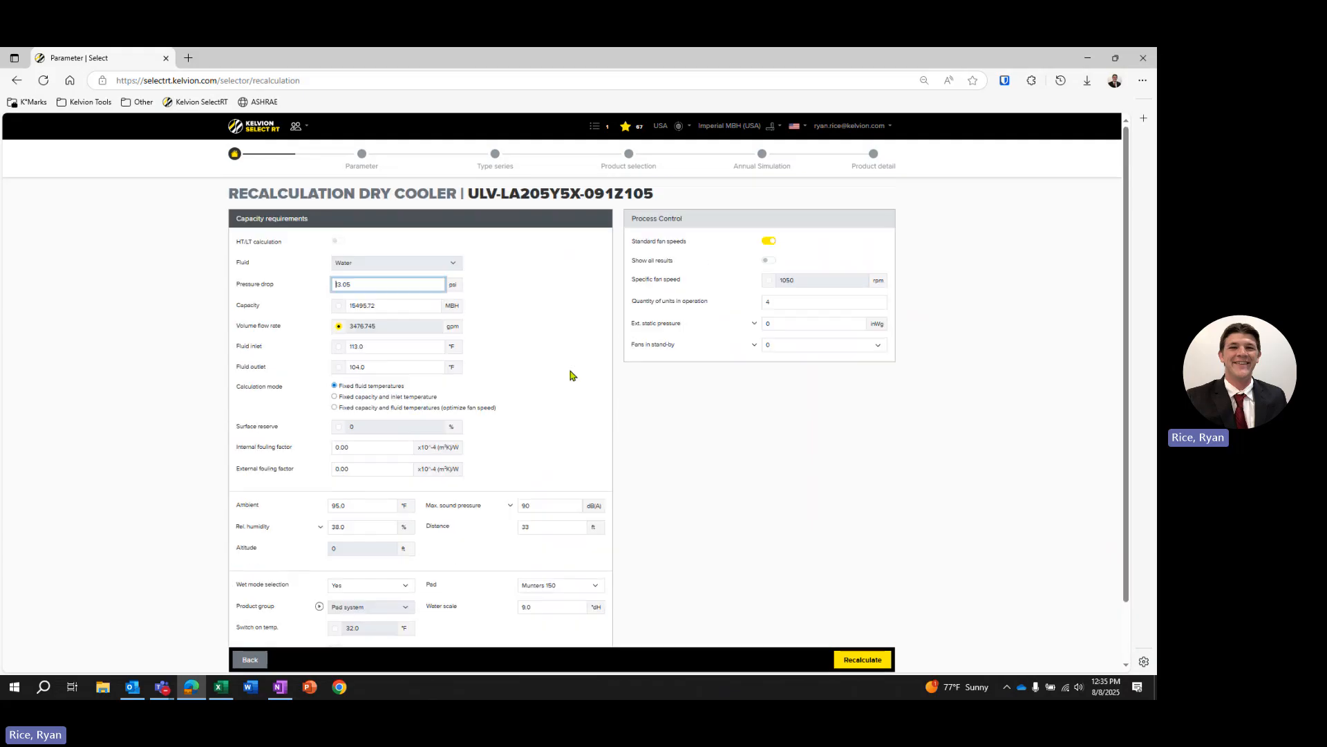
scroll(572, 375, "down", 1)
left_click(243, 630)
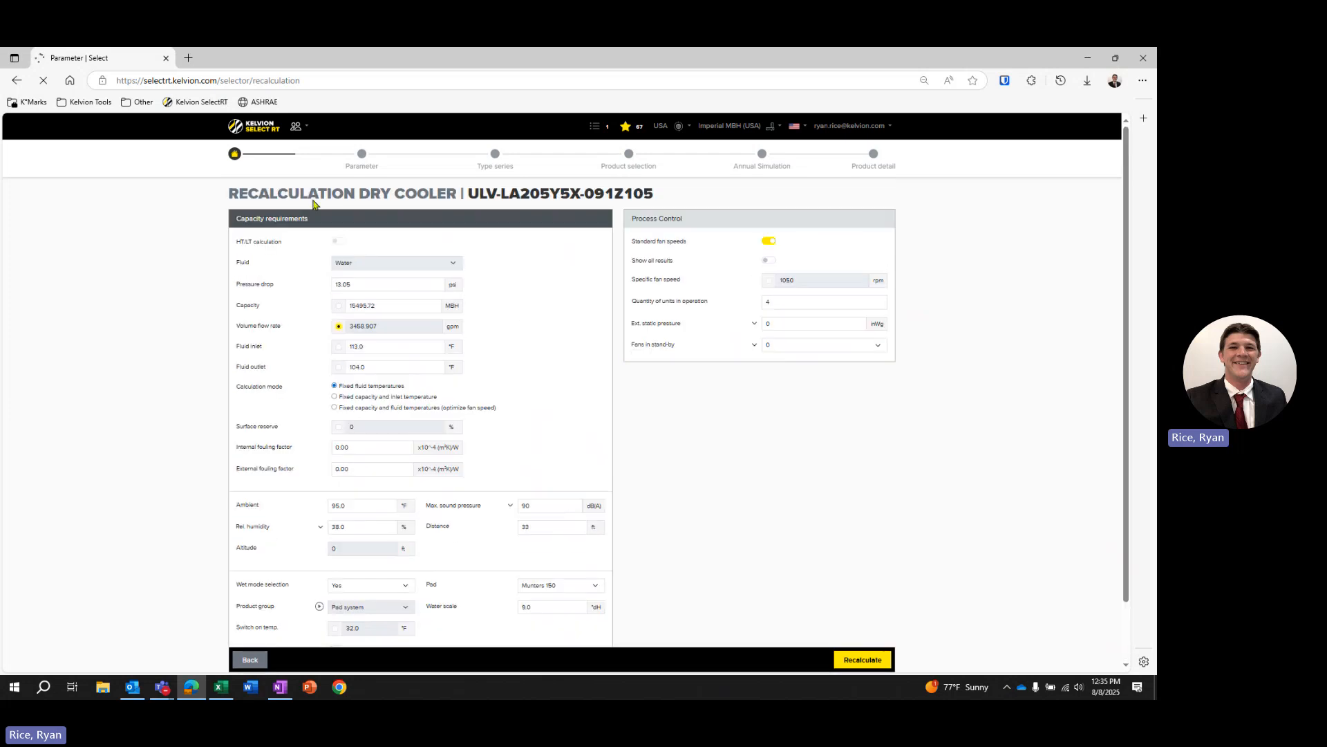
left_click_drag(342, 193, 531, 194)
left_click(931, 369)
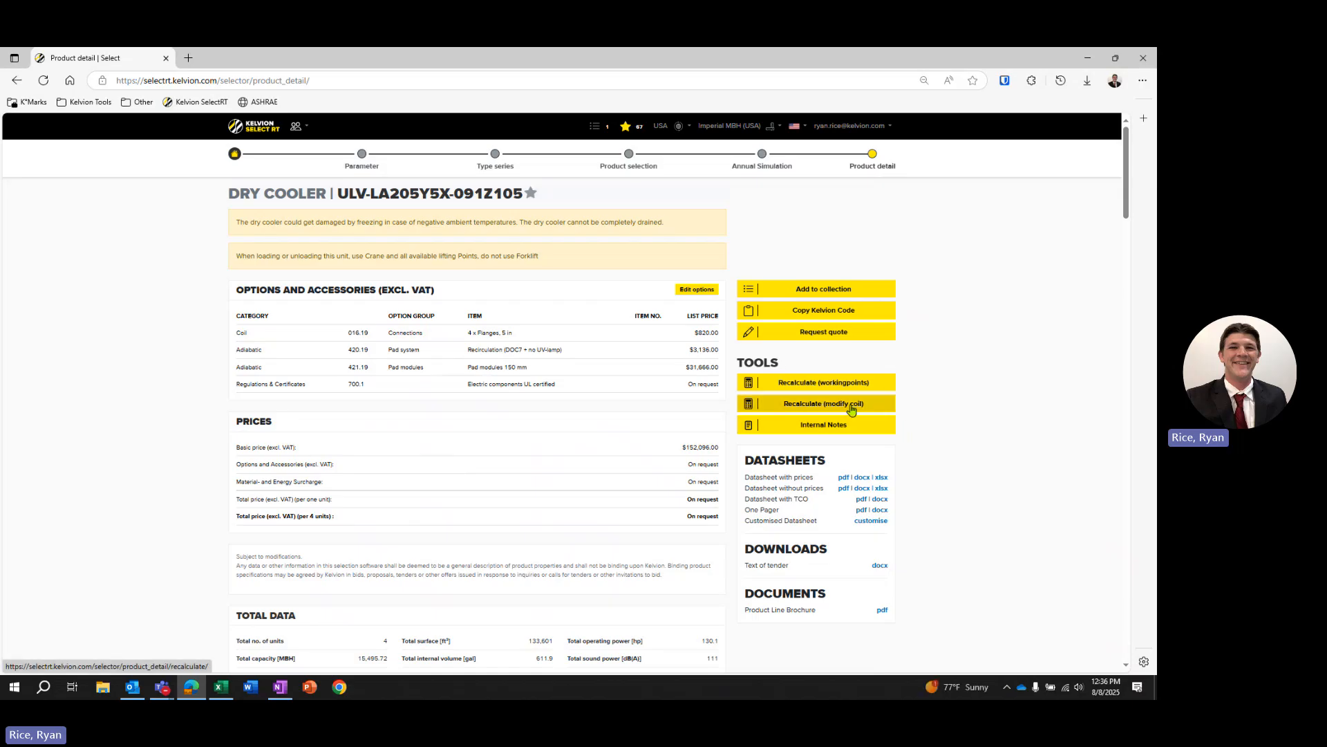
Start the modify-coil recalculation and review its parameters, including the available connection types, without changing any
scroll(691, 426, "down", 3)
scroll(707, 427, "up", 2)
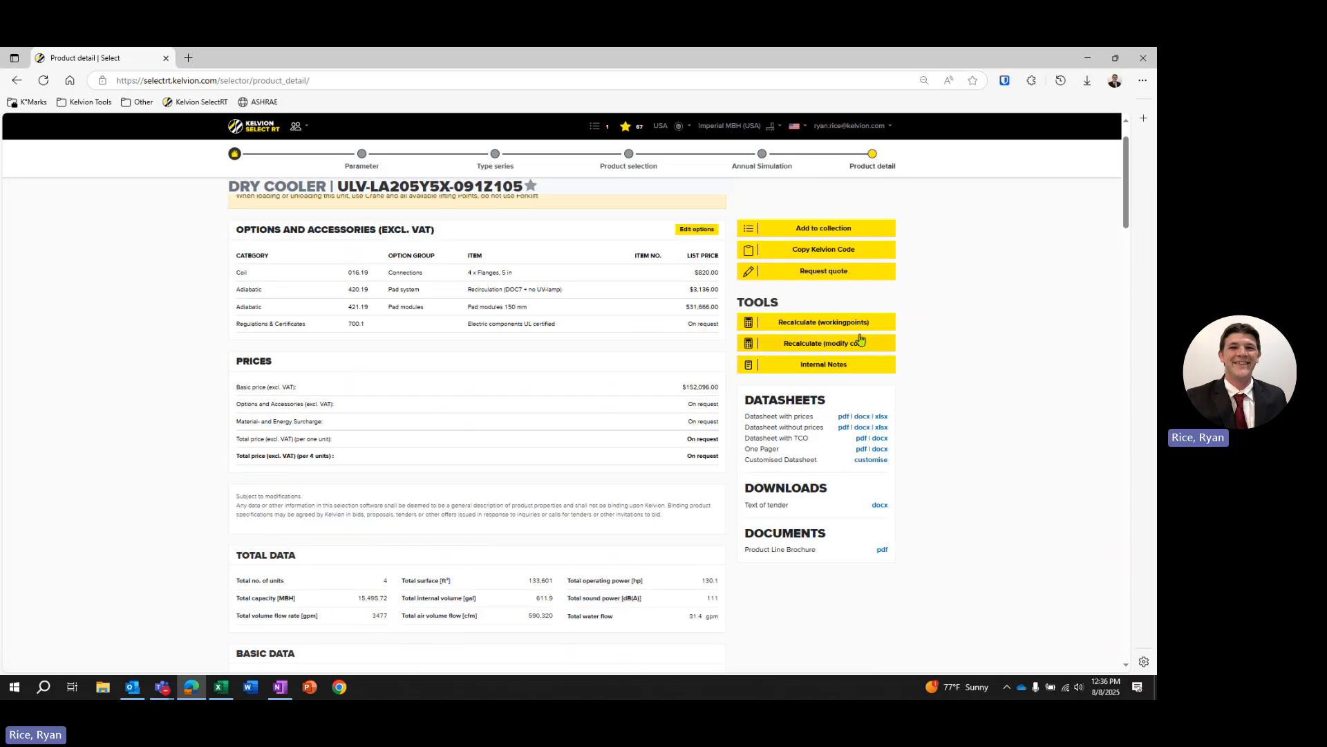
left_click(823, 343)
scroll(485, 359, "down", 4)
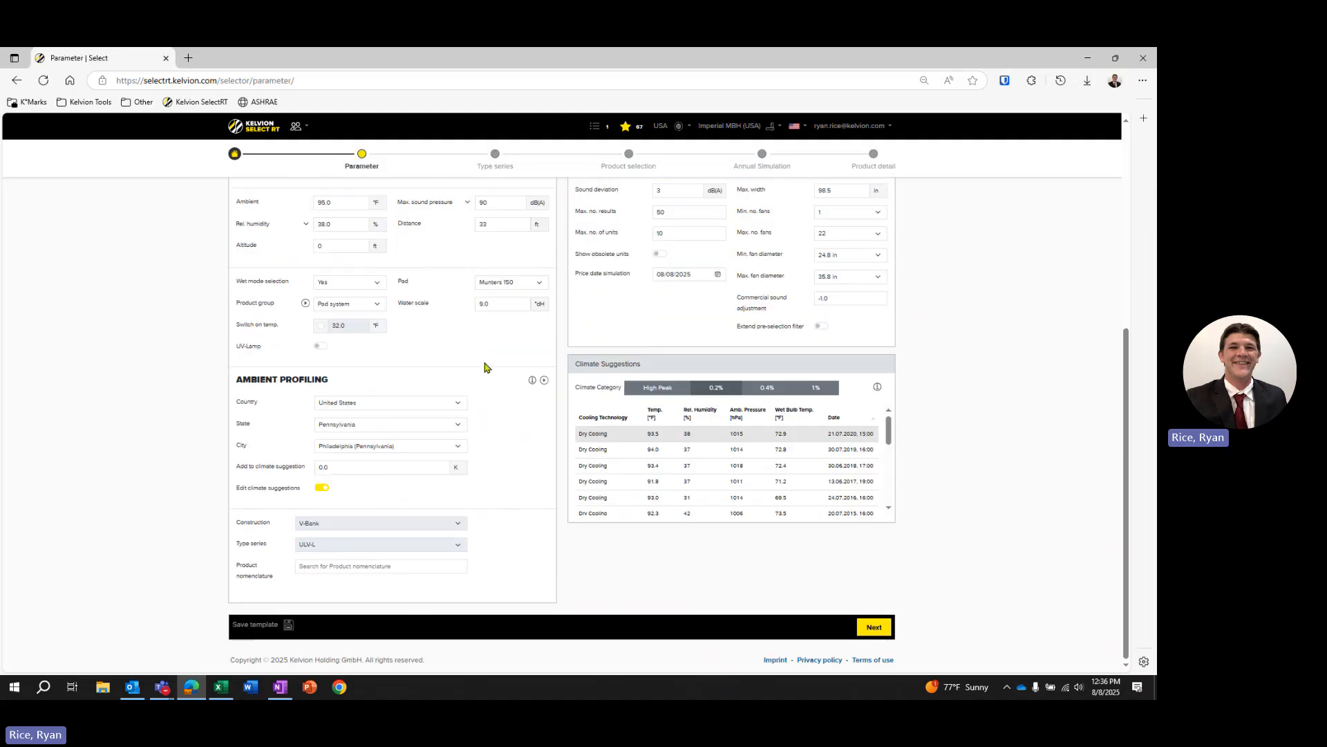
scroll(498, 380, "up", 4)
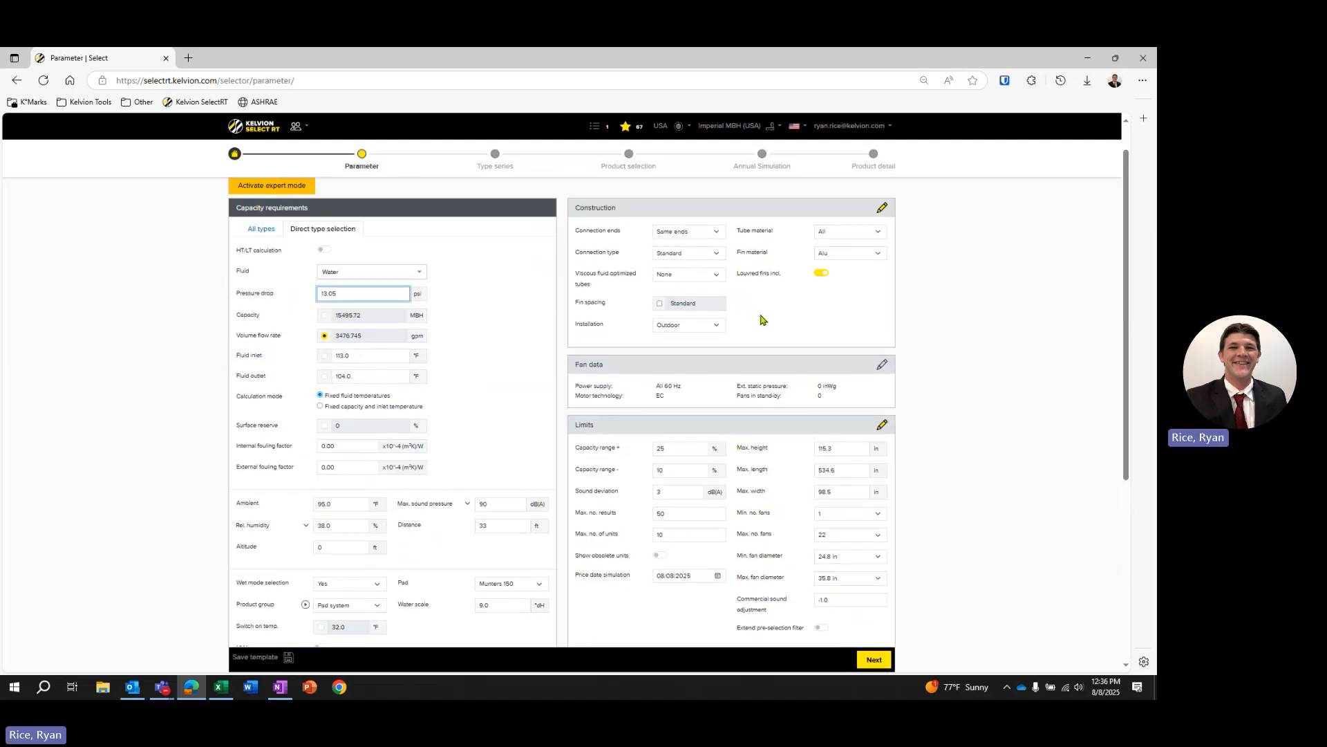
left_click(713, 254)
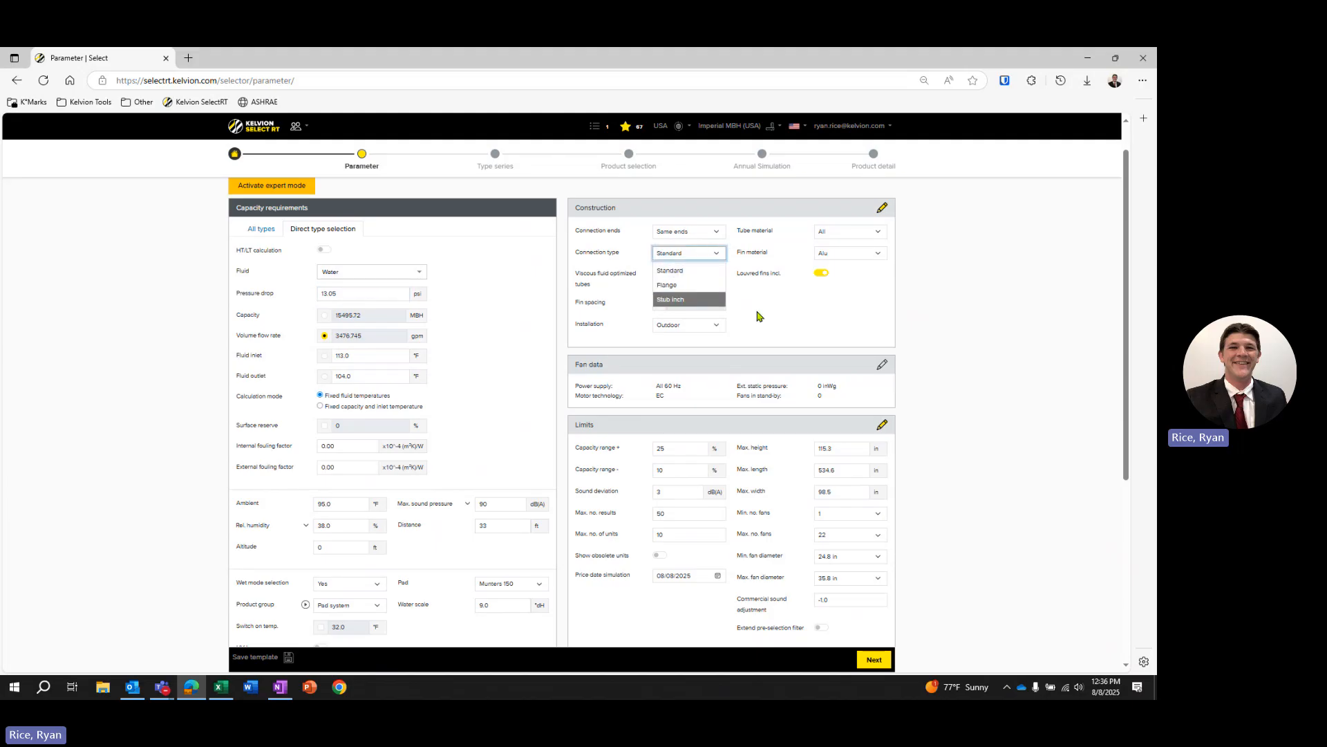
left_click(838, 347)
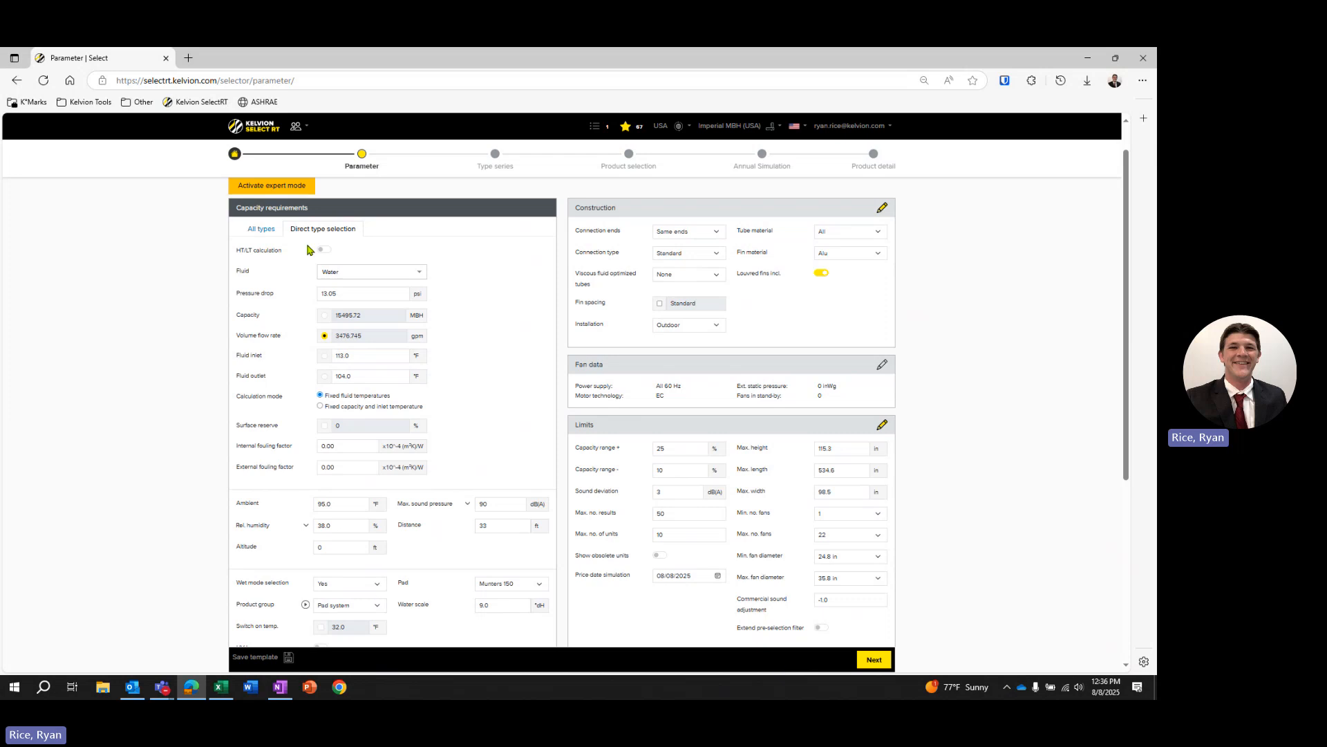
Leave the parameter page and open the saved Kelvion Code for dry cooler ULV-TA211Y5X-091Z105
left_click(18, 81)
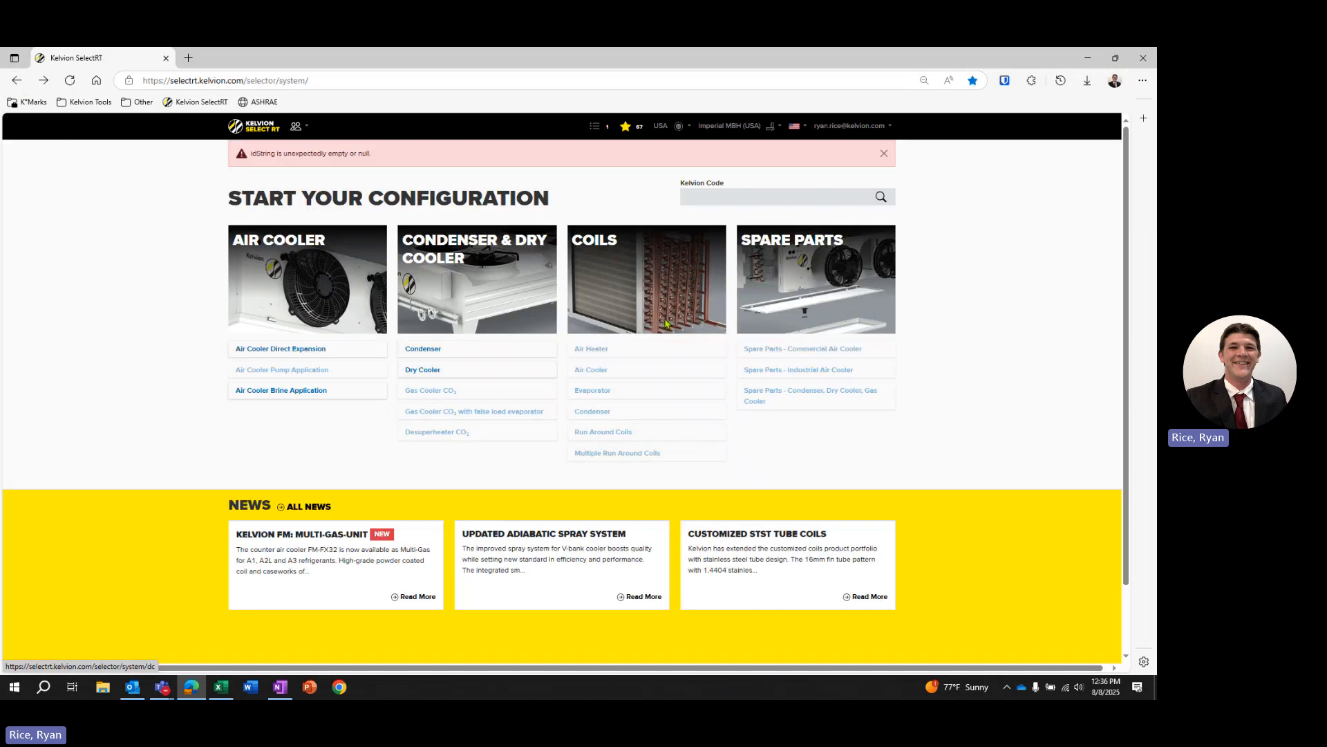
left_click(625, 127)
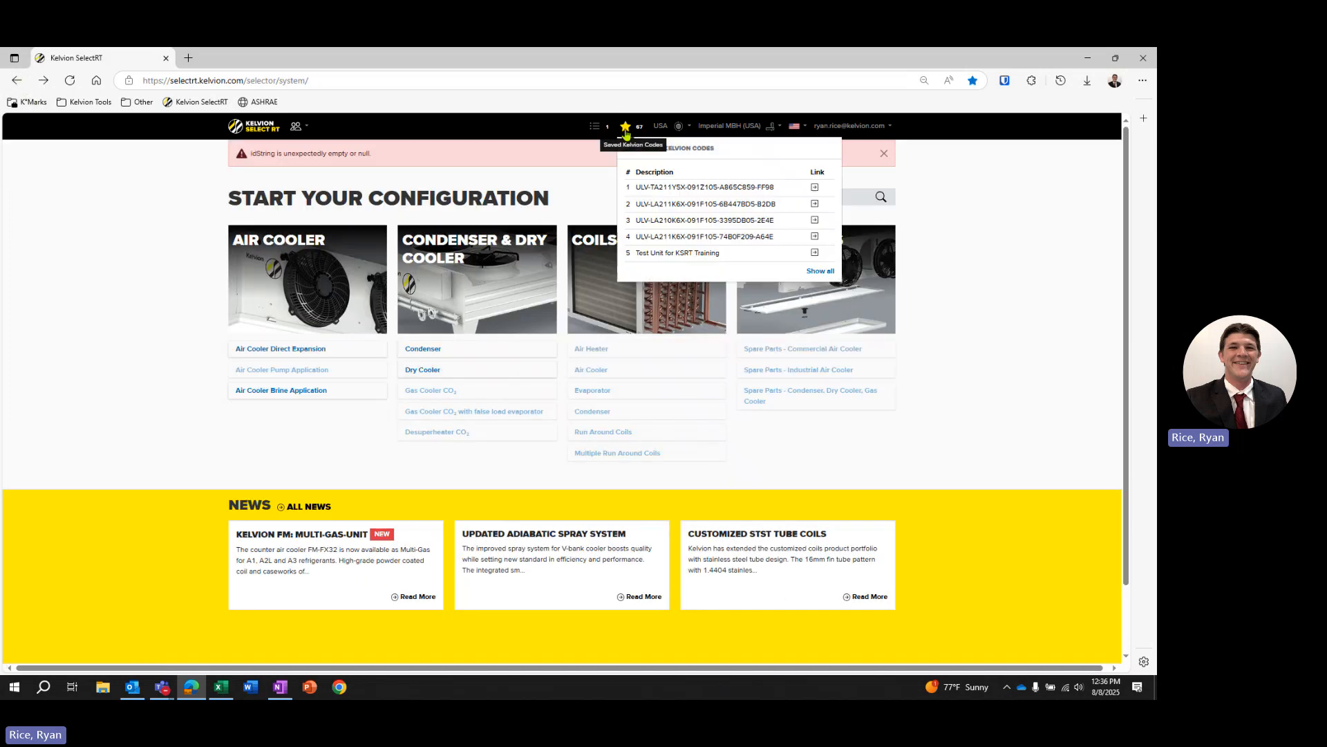
left_click(815, 187)
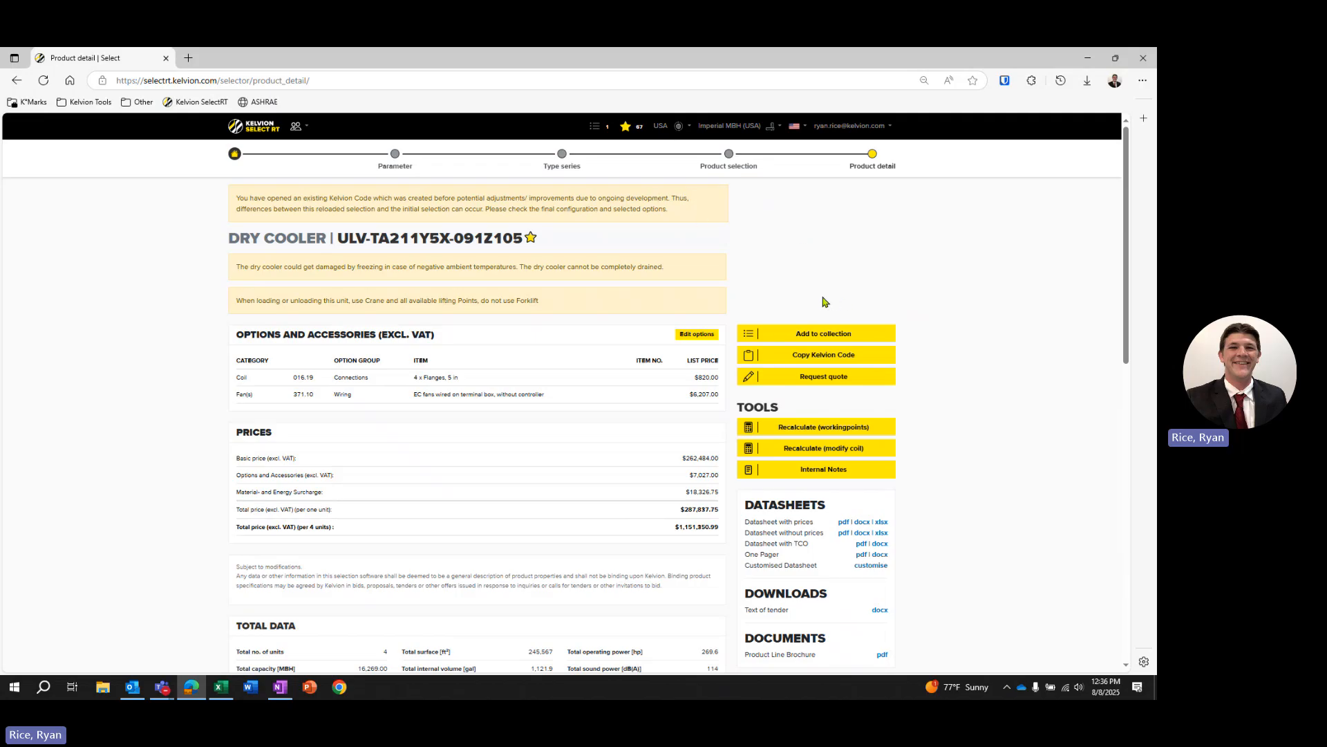
View the dry cooler's internal notes dialog and close it without entering a note
left_click(833, 480)
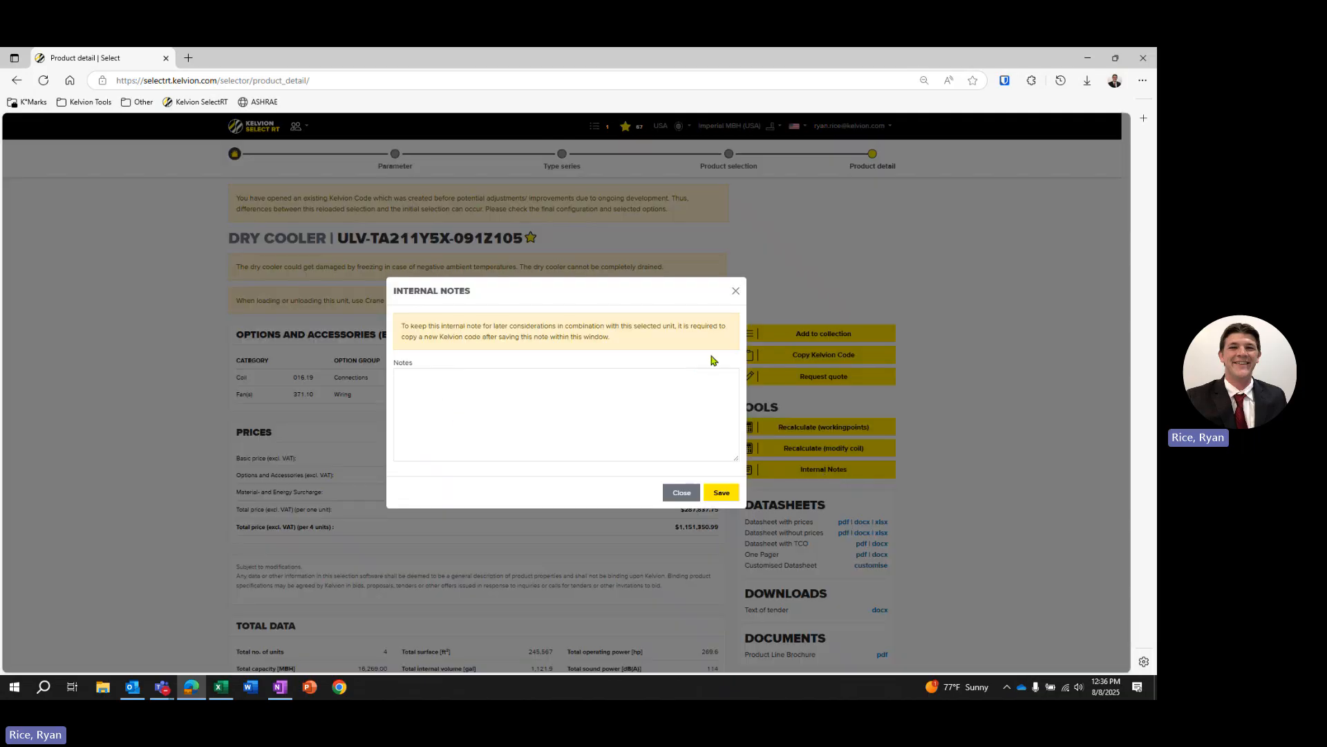
left_click(735, 294)
scroll(936, 349, "down", 3)
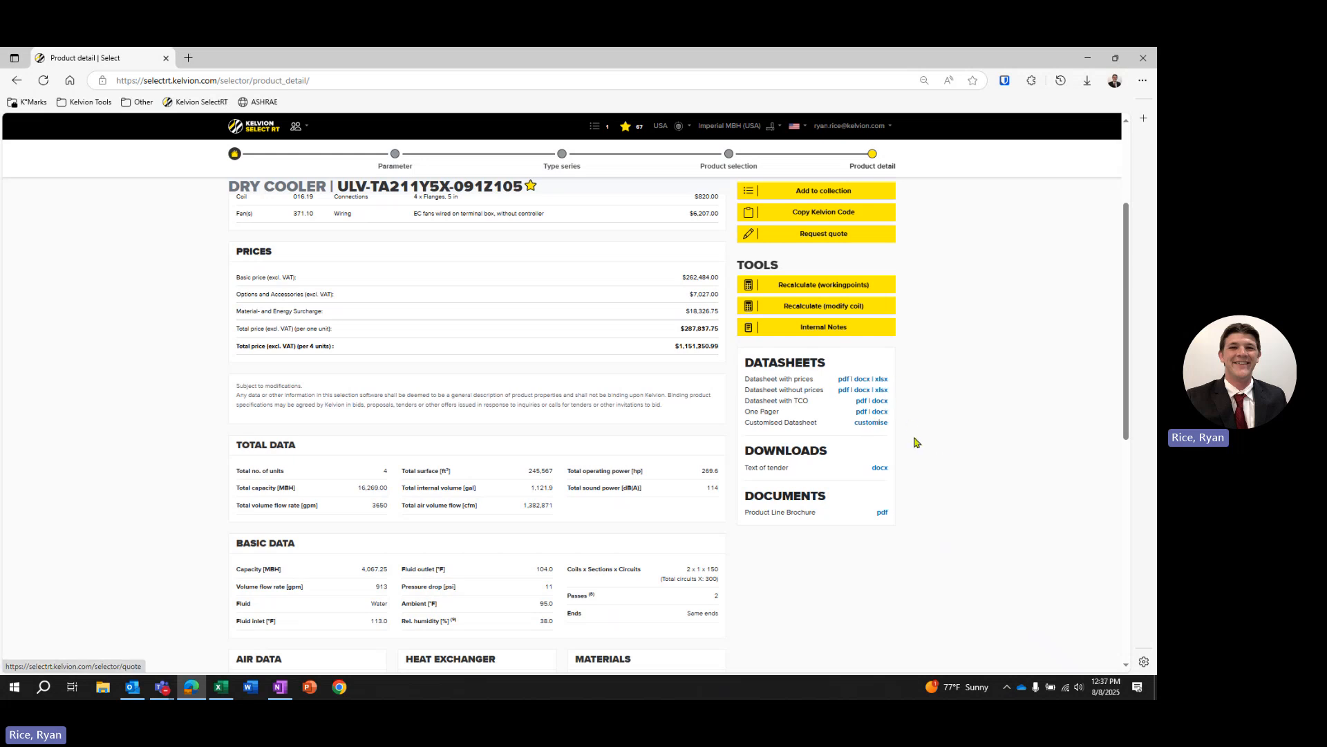
Open the customised datasheet form for the dry cooler and review its price, logo, quote number, recipient and sender fields
left_click(871, 425)
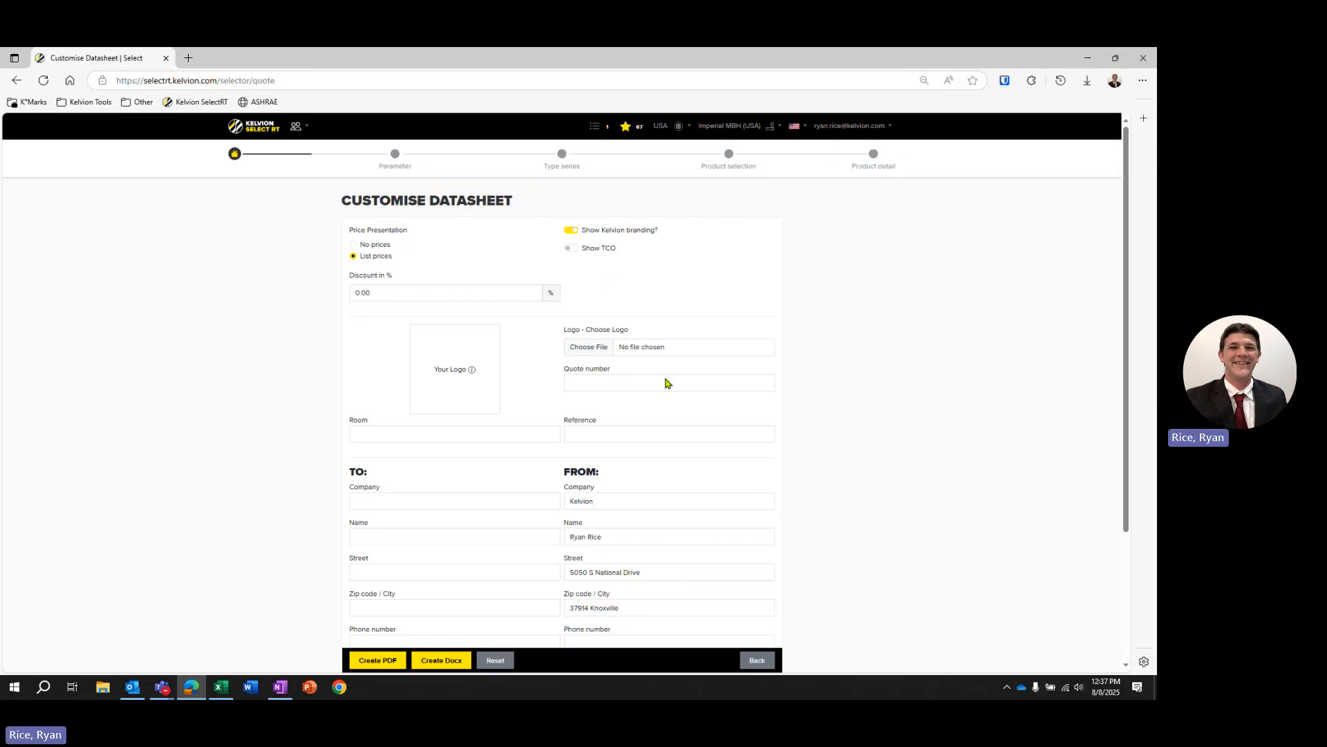
scroll(622, 359, "down", 3)
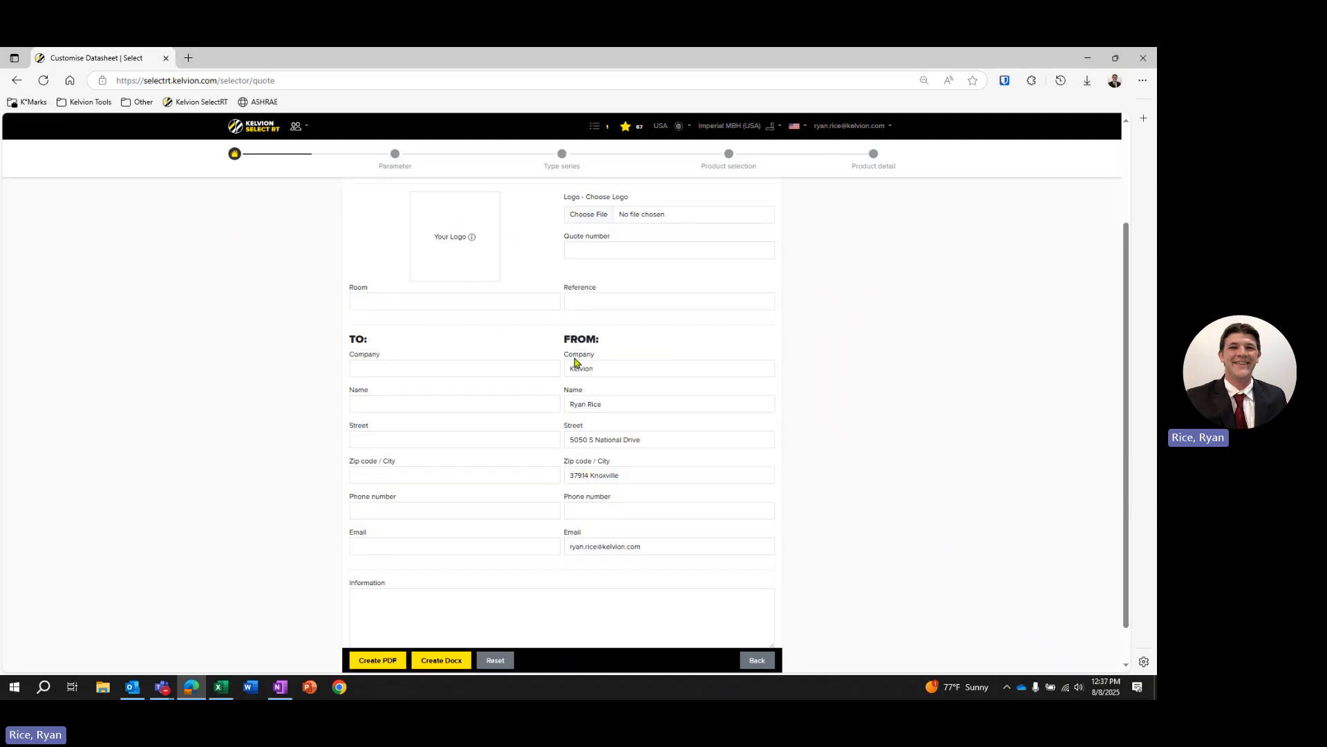
scroll(637, 460, "up", 3)
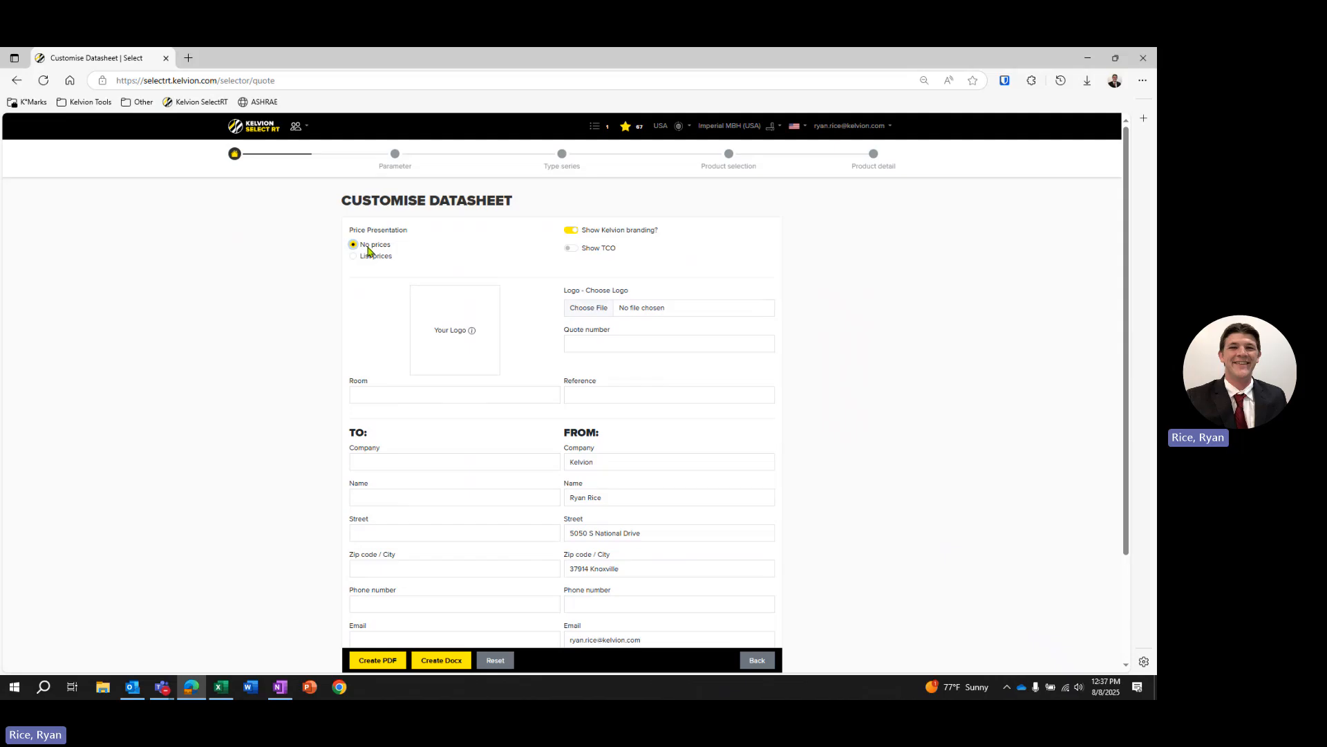
Set the datasheet's price presentation to list prices and its discount to 43.8 %
left_click(375, 257)
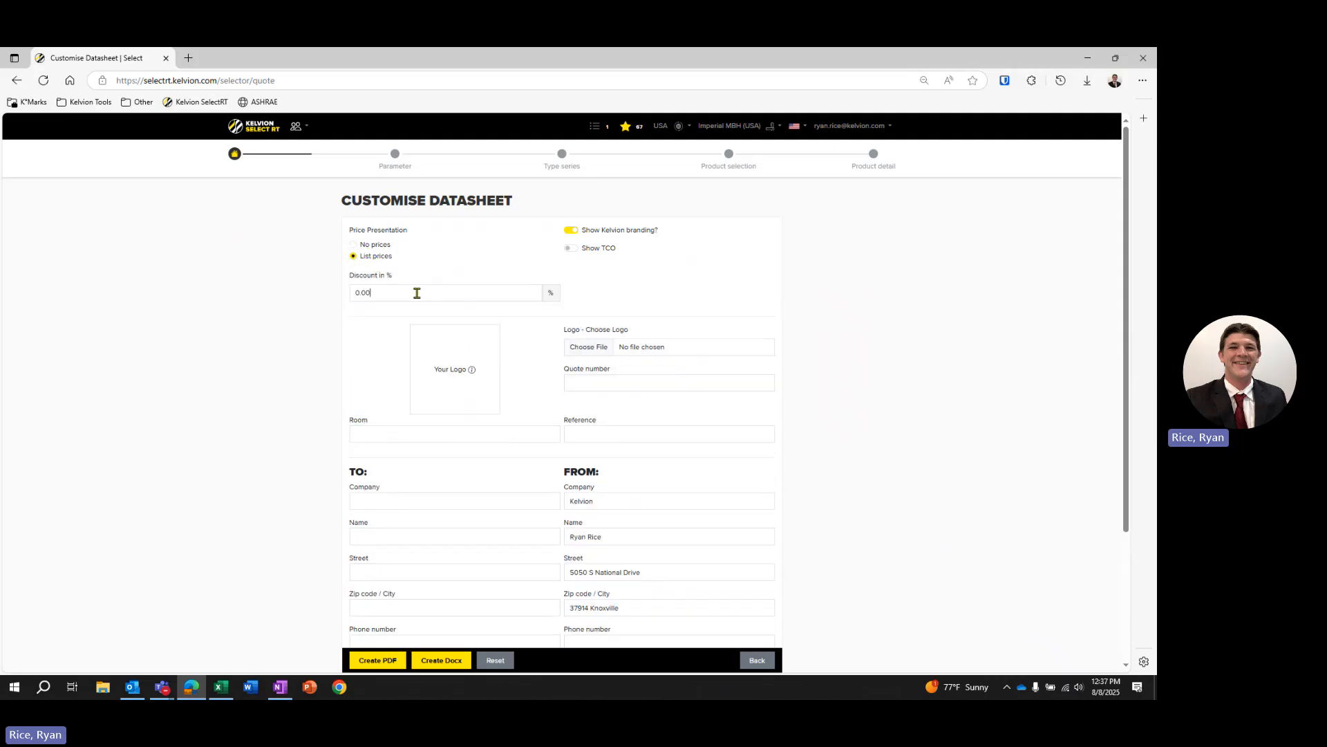
left_click_drag(417, 294, 312, 293)
key("BackSpace")
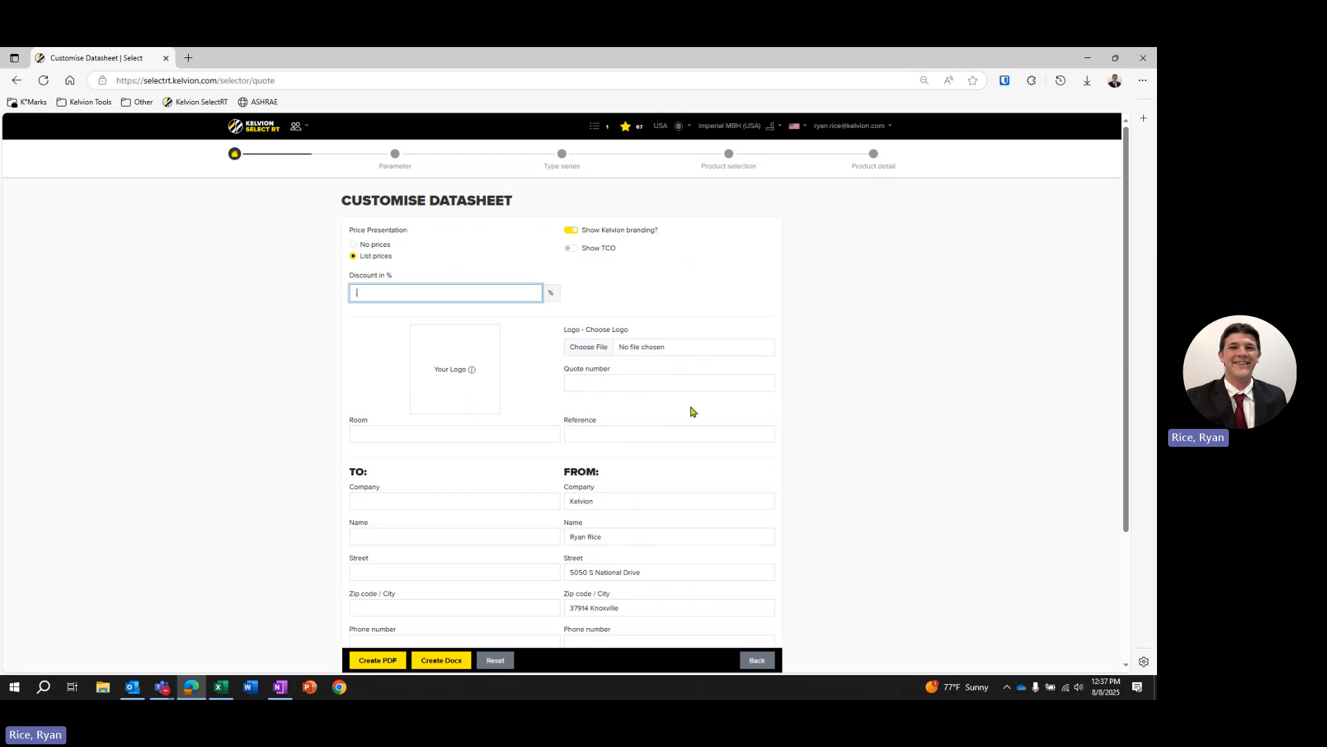
left_click(690, 321)
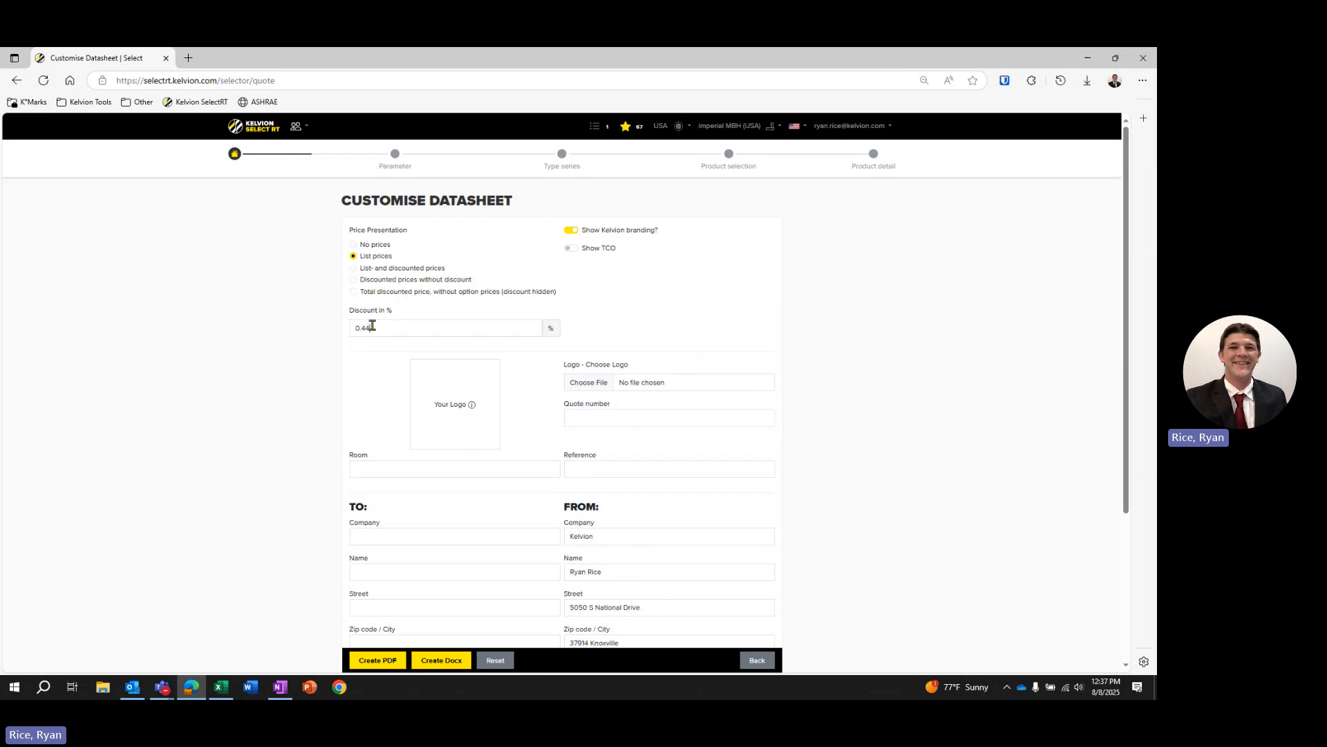
left_click_drag(372, 326, 300, 325)
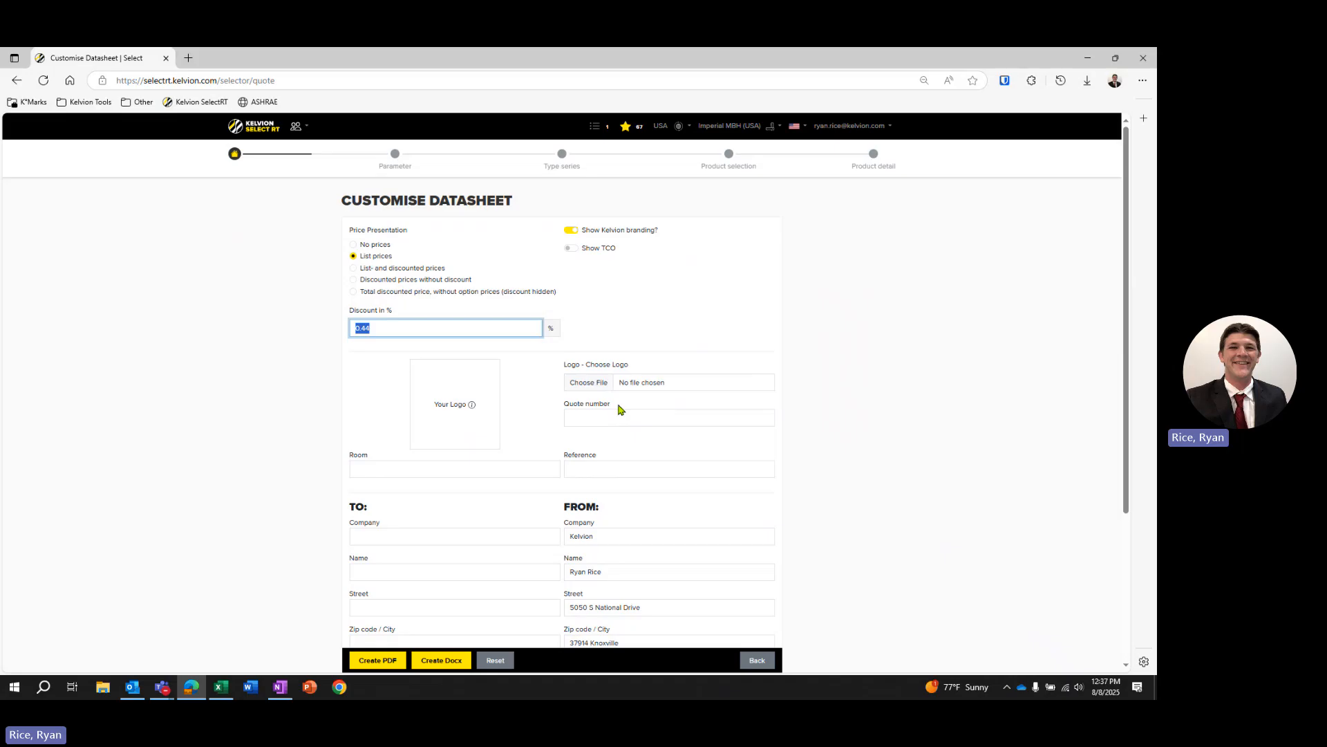
type("43.8")
left_click(636, 302)
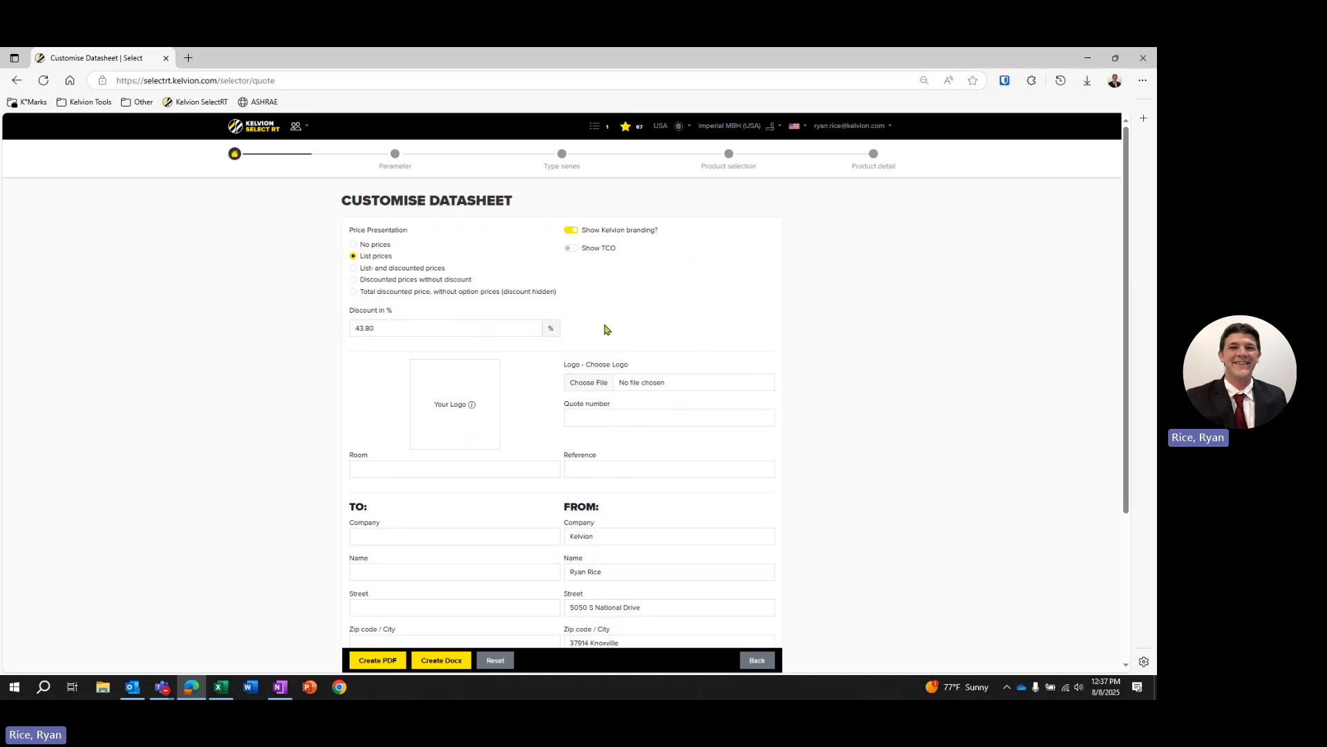
Set the price presentation to total discounted price without option prices, show the TCO, and check the form down to the Information field
left_click(405, 331)
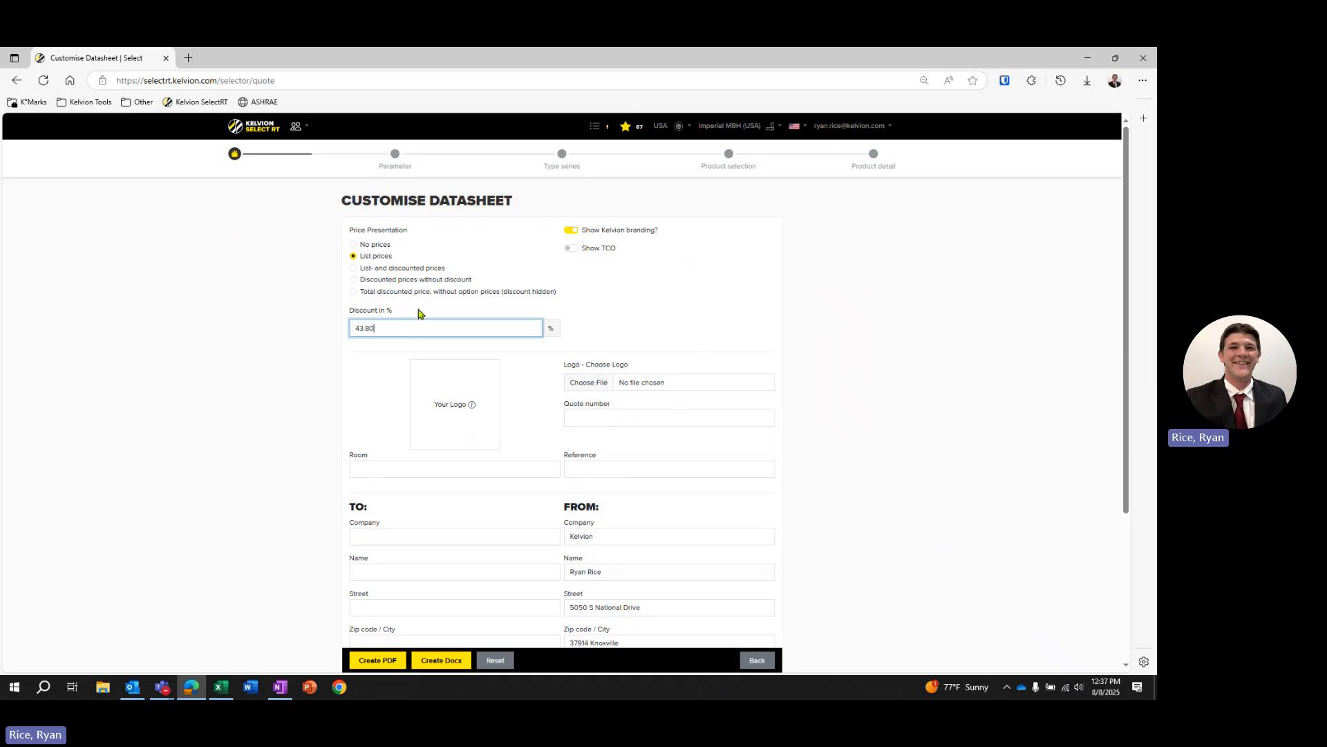
left_click(422, 313)
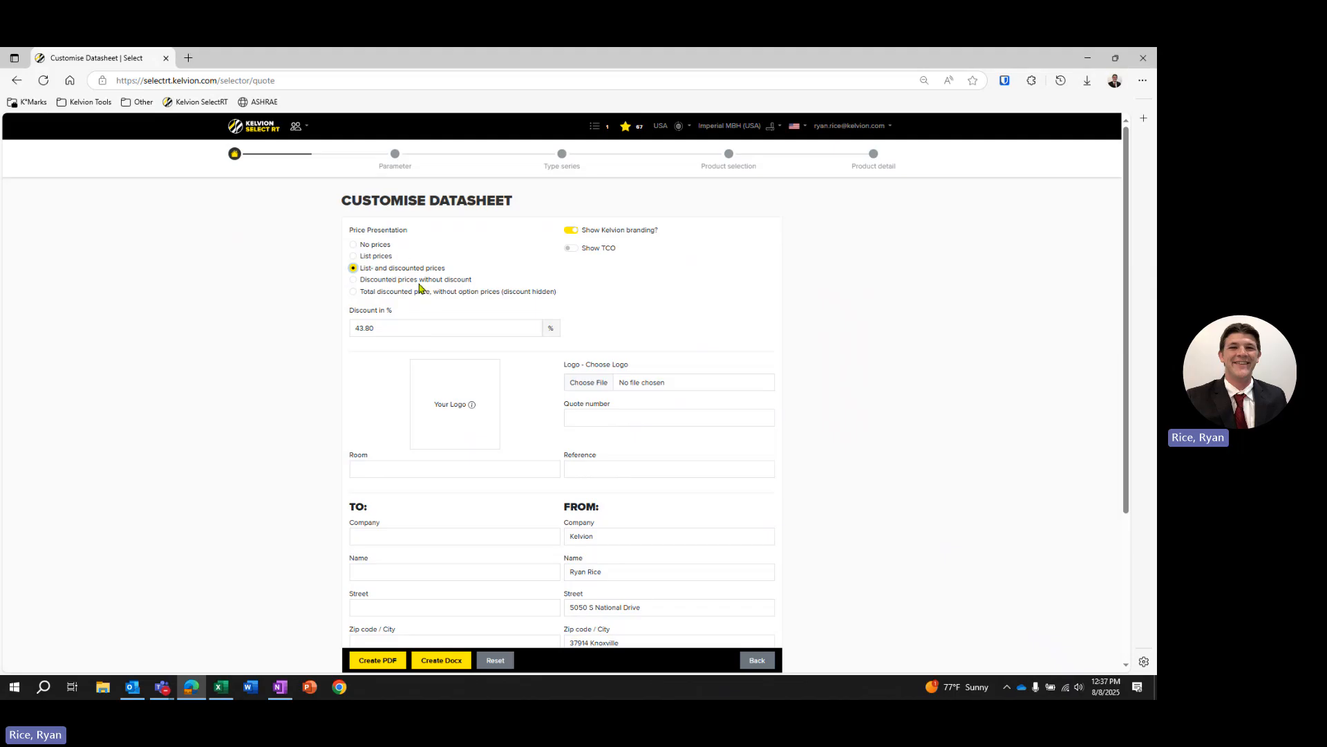
left_click(381, 280)
left_click(572, 251)
scroll(627, 292, "down", 2)
scroll(608, 290, "up", 2)
scroll(588, 332, "down", 2)
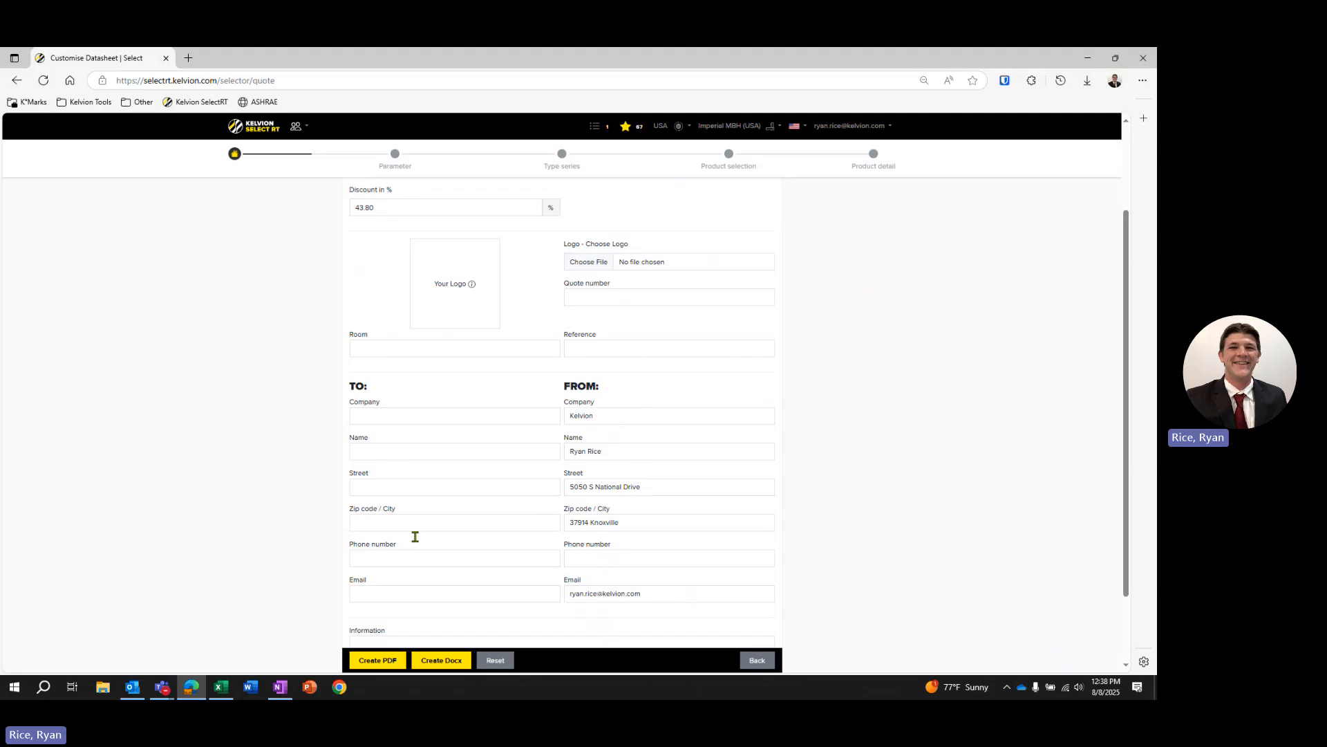
scroll(415, 537, "down", 2)
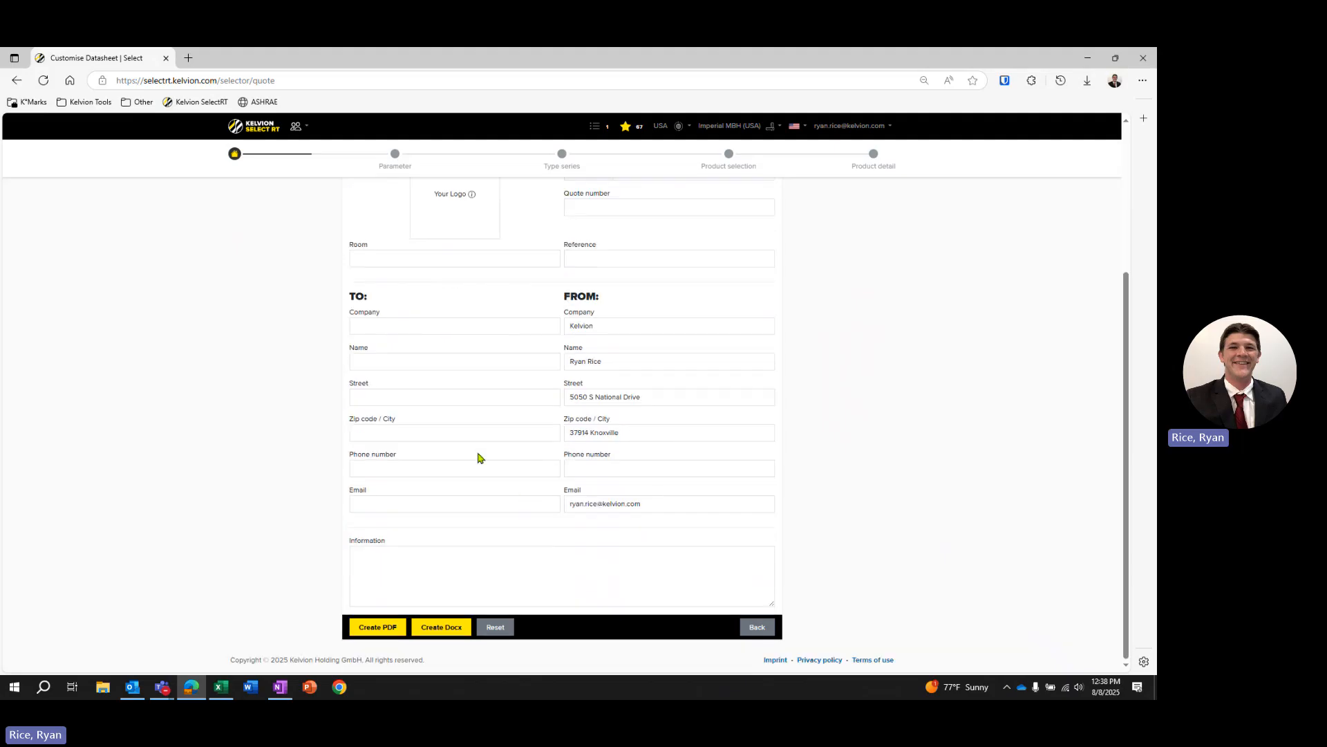
left_click(512, 566)
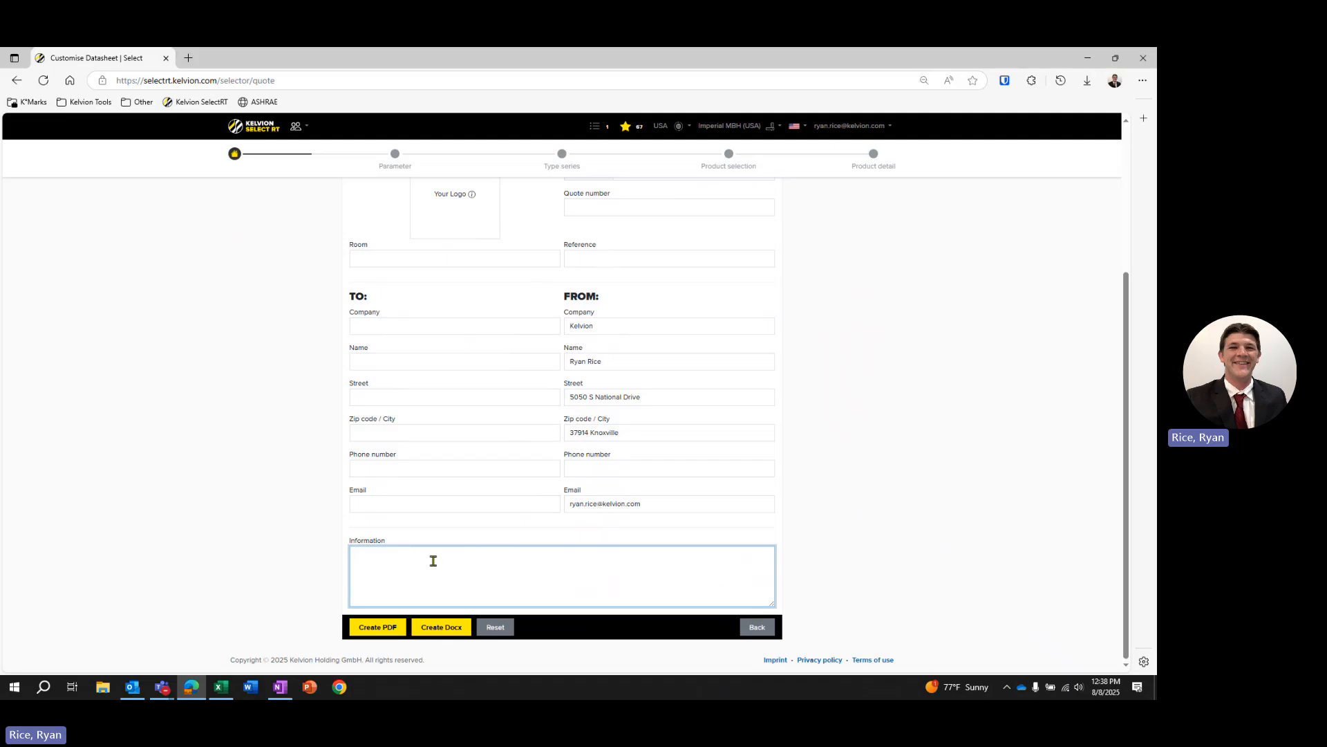
scroll(806, 542, "up", 3)
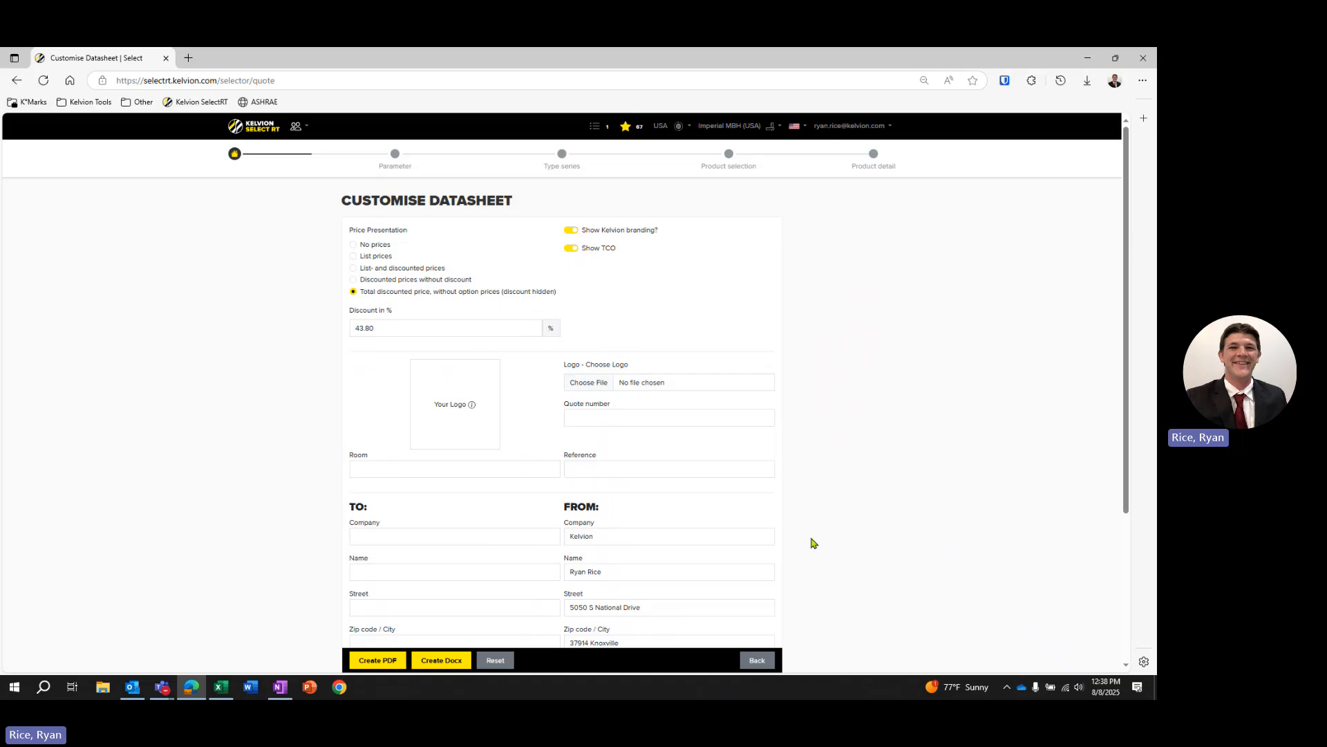
Create the customised datasheet as a Docx and open the downloaded file in Word
left_click(441, 662)
left_click(1087, 80)
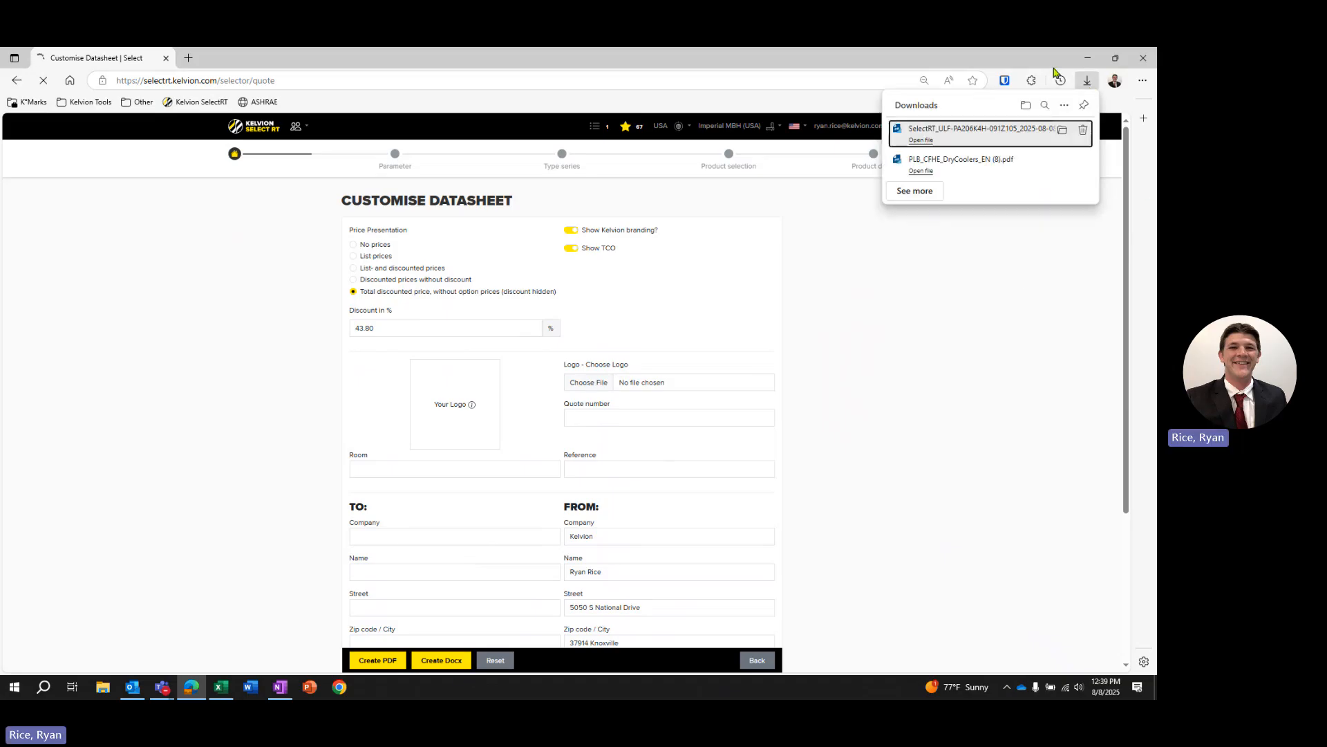
left_click(918, 381)
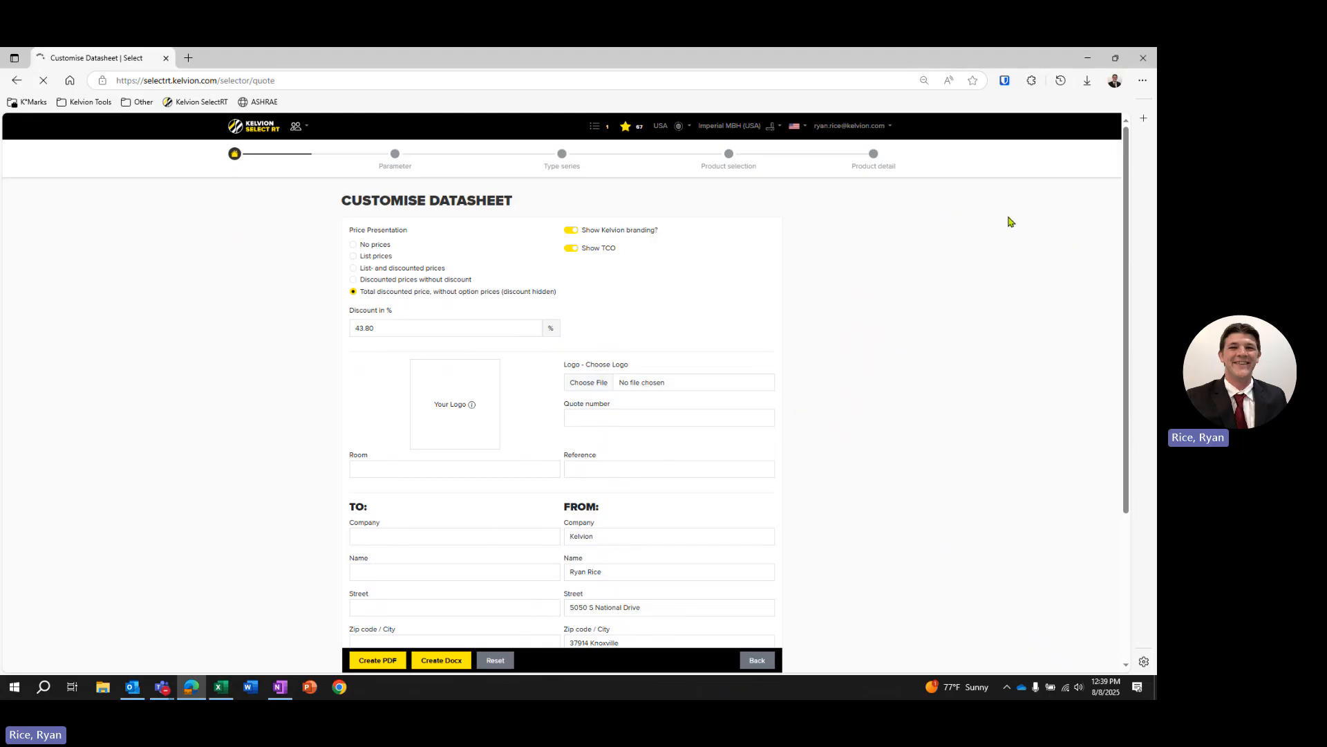
left_click(957, 141)
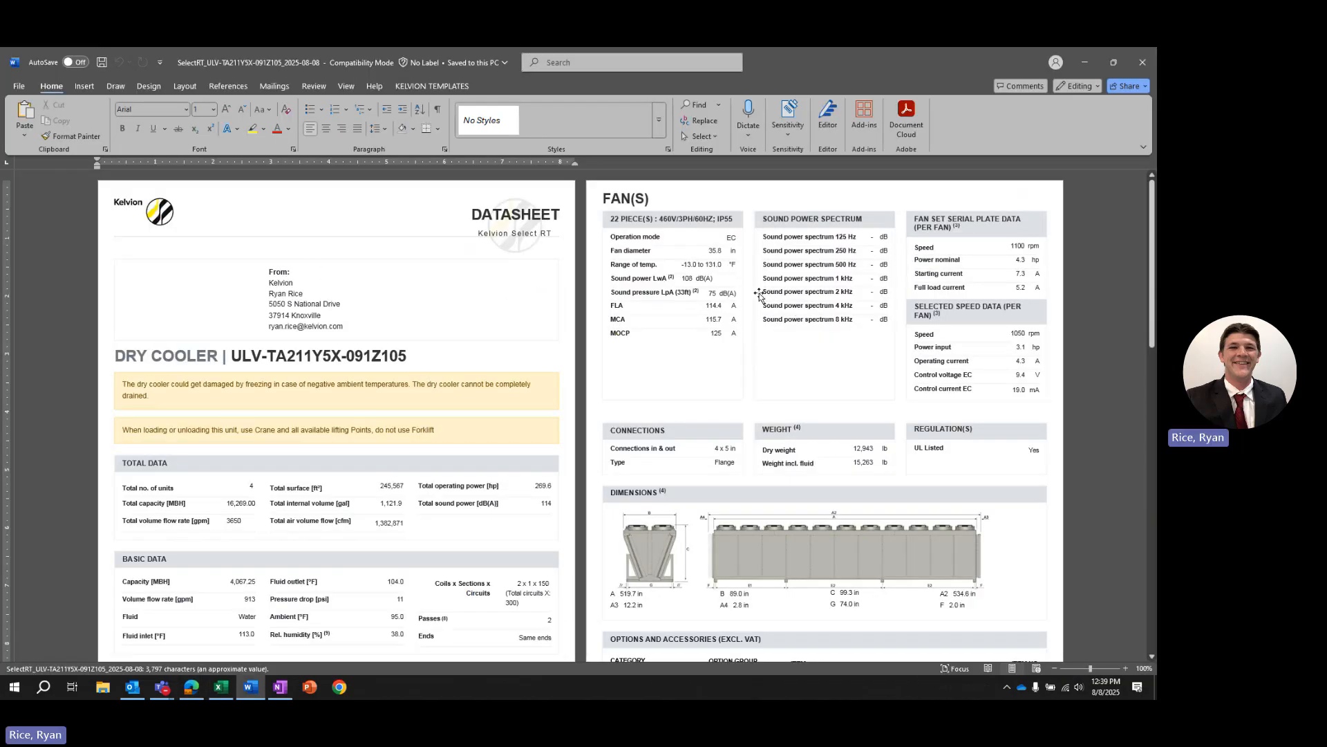
Delete the configuration link beneath the Kelvion Code on the datasheet's last page
scroll(492, 335, "down", 4)
scroll(492, 335, "down", 7)
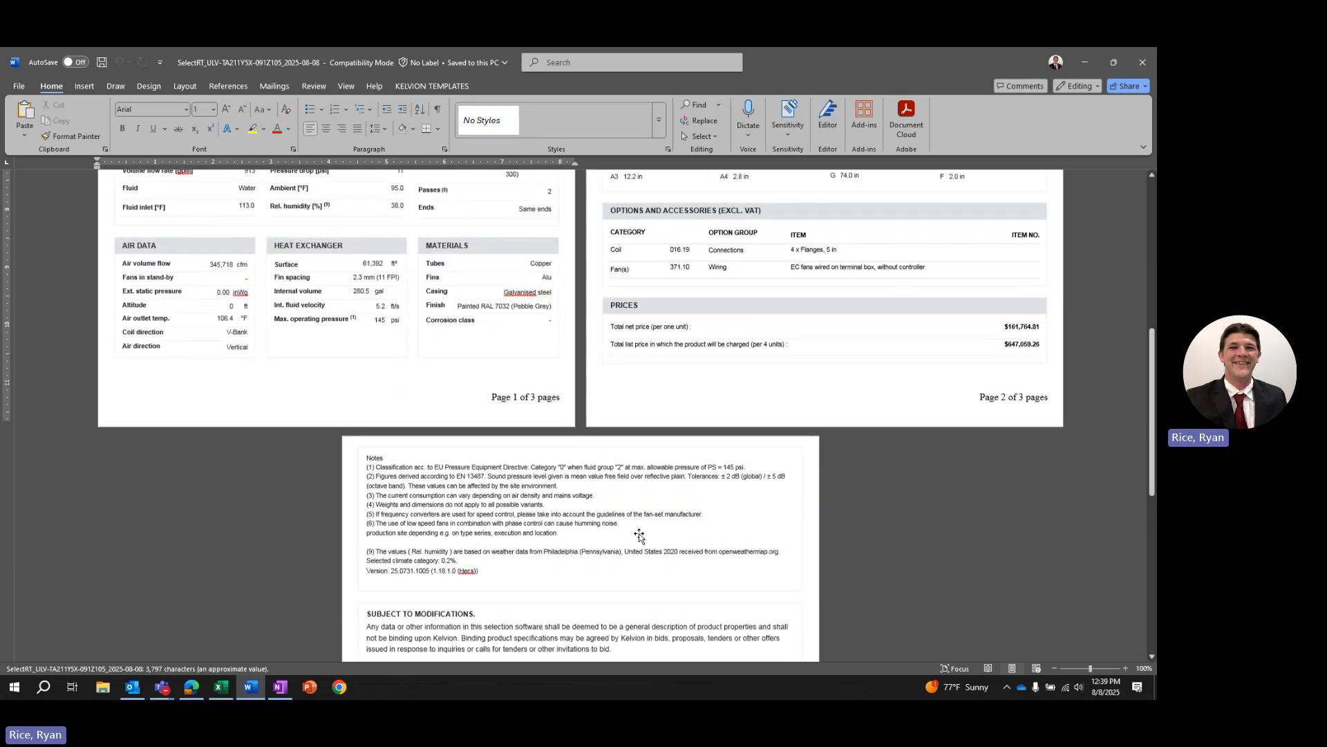
scroll(928, 458, "up", 3)
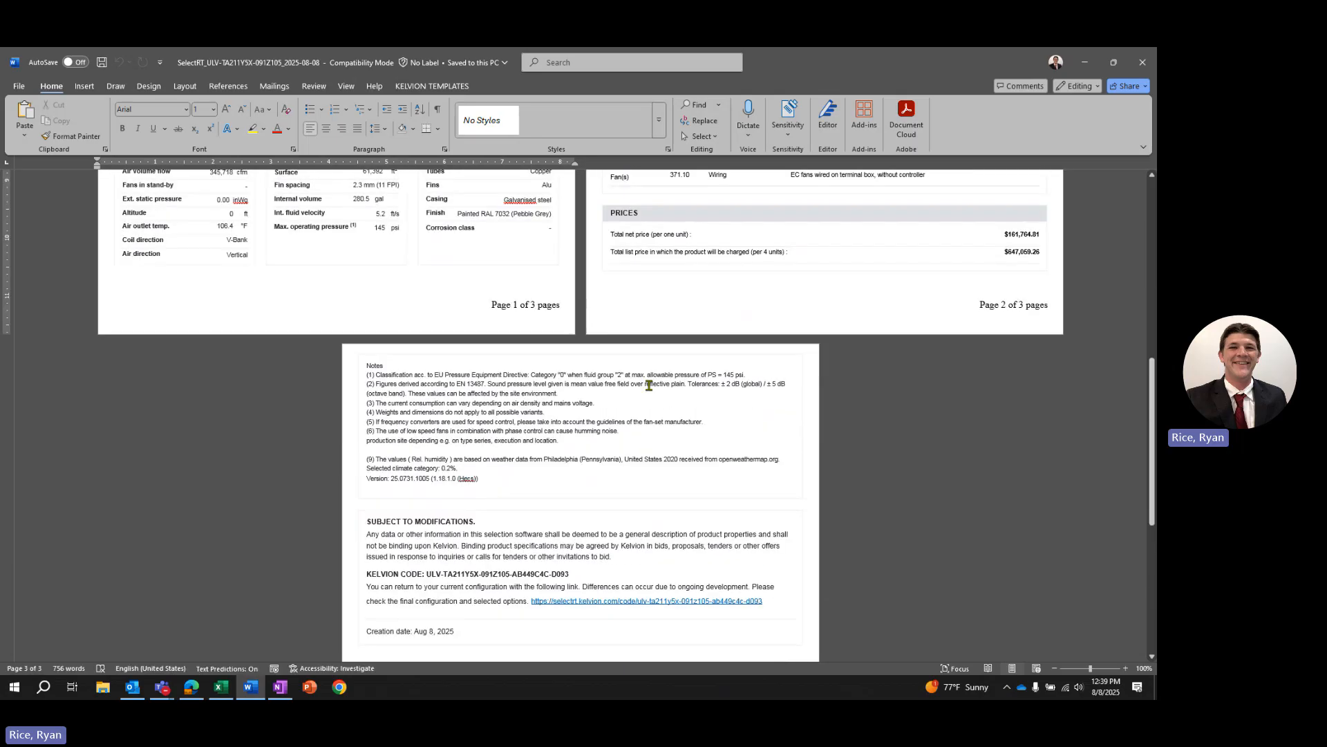
scroll(597, 445, "down", 2)
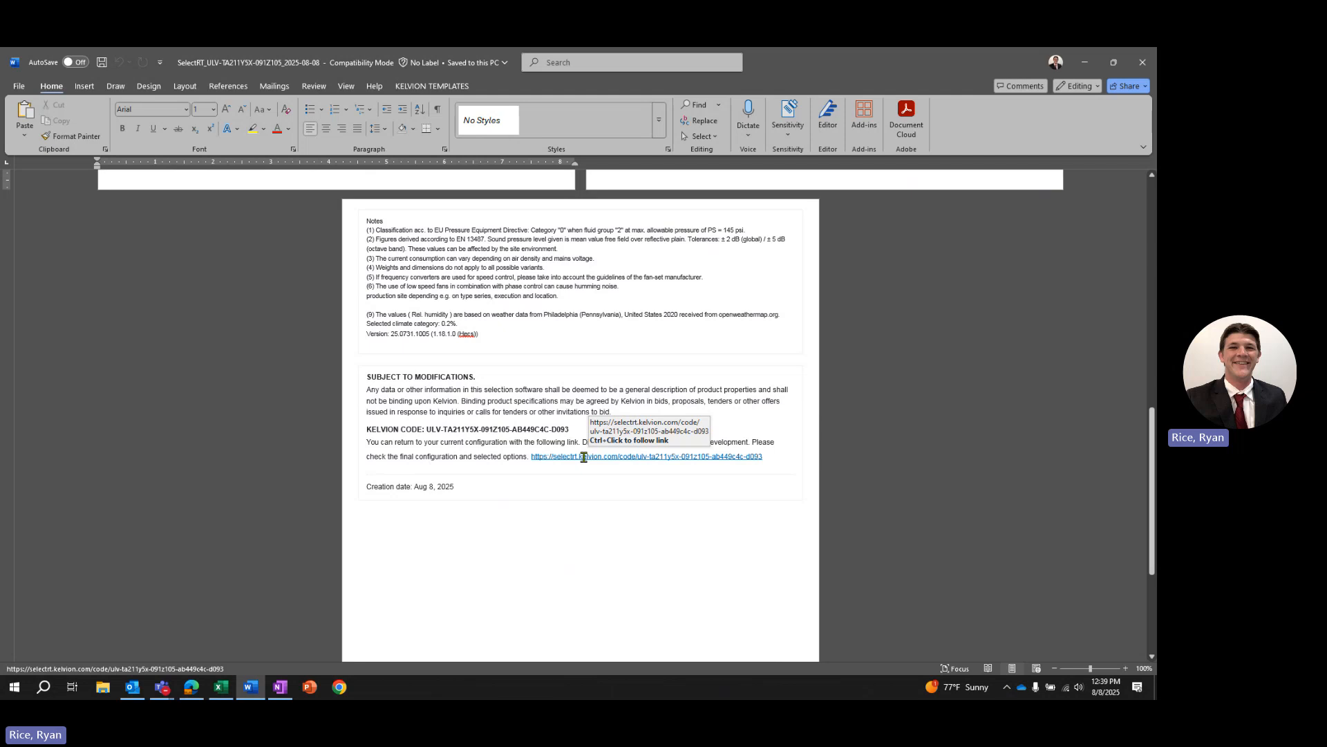
left_click_drag(770, 457, 526, 450)
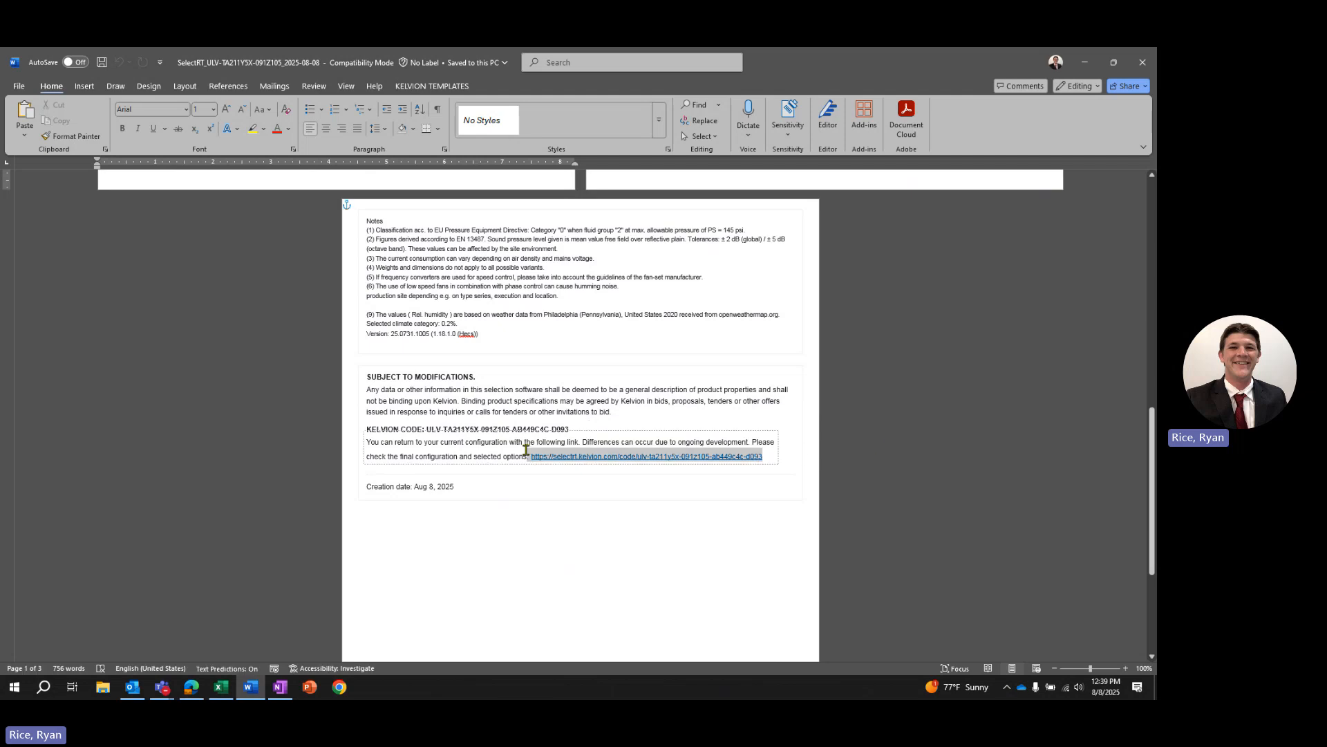
key("Delete")
left_click(708, 491)
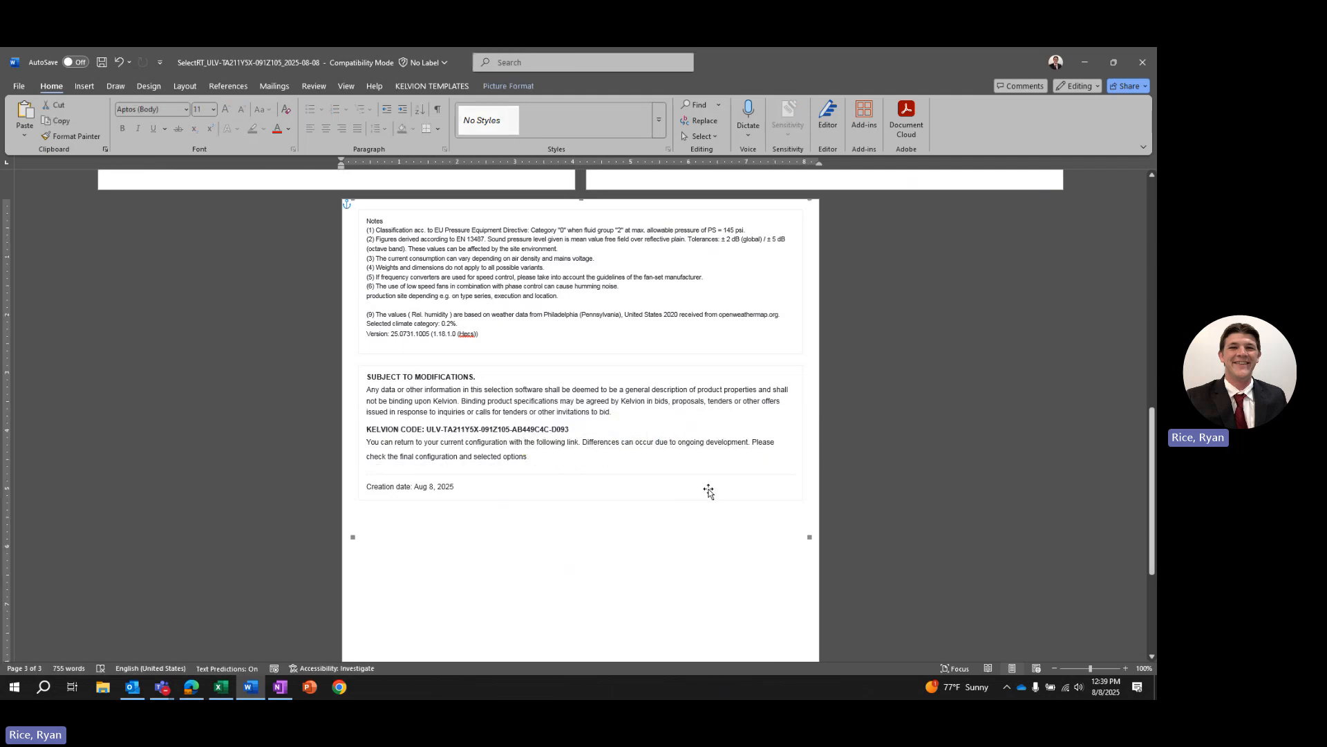
Review the datasheet from its first page, close it without saving, and return to the browser's customised datasheet form
scroll(709, 426, "up", 3)
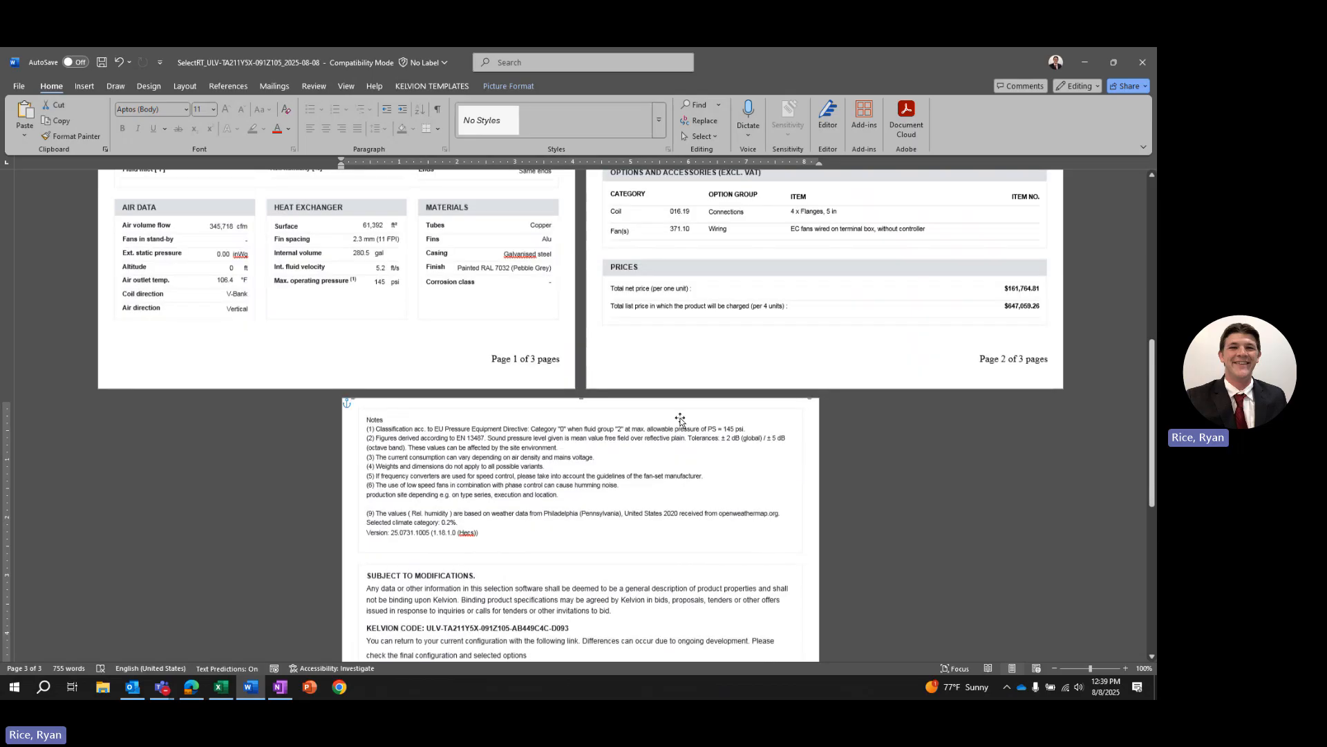
scroll(680, 420, "up", 8)
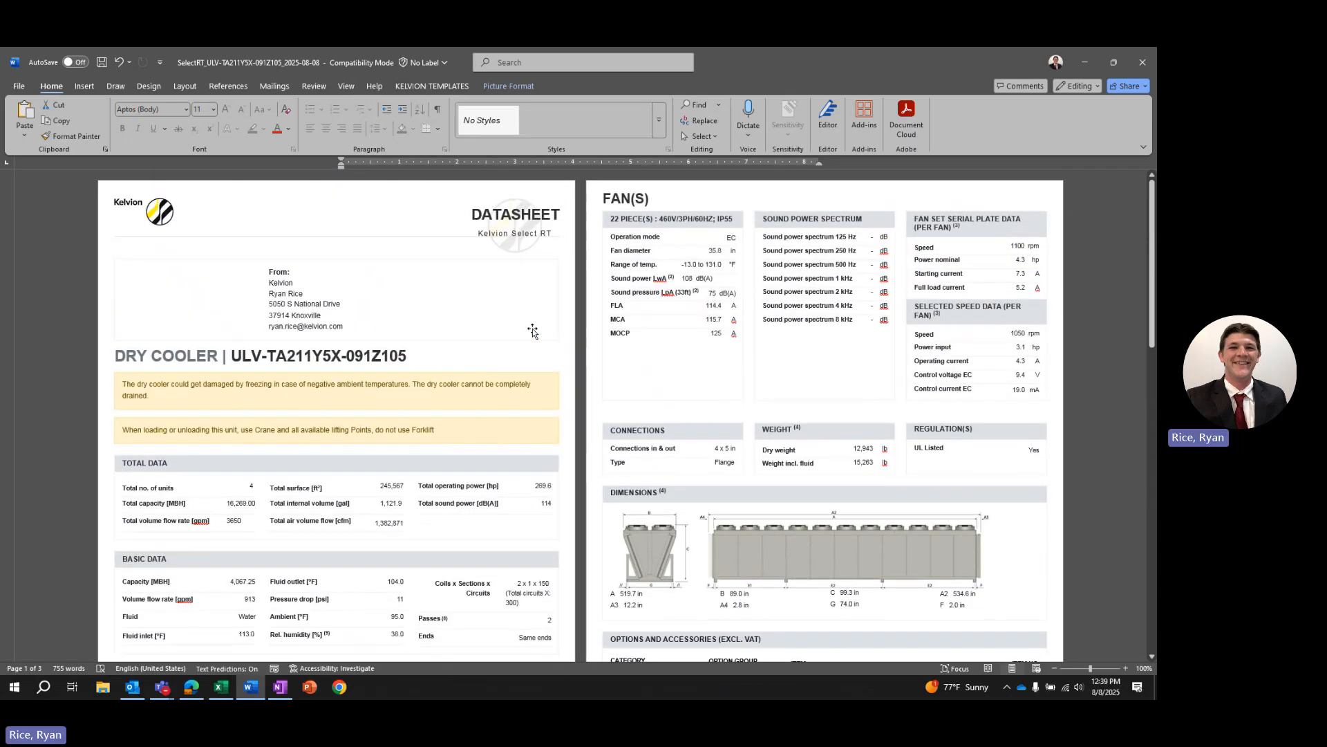
scroll(530, 346, "down", 1)
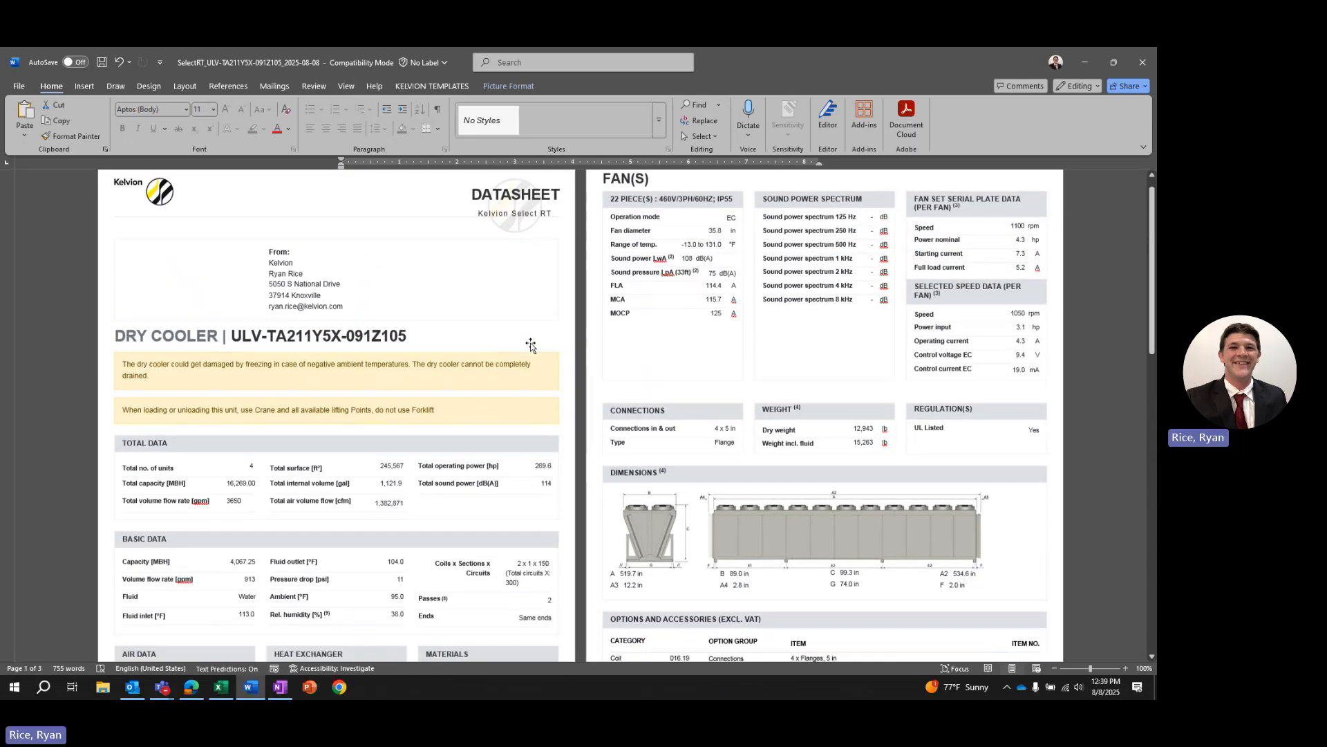
left_click(1142, 64)
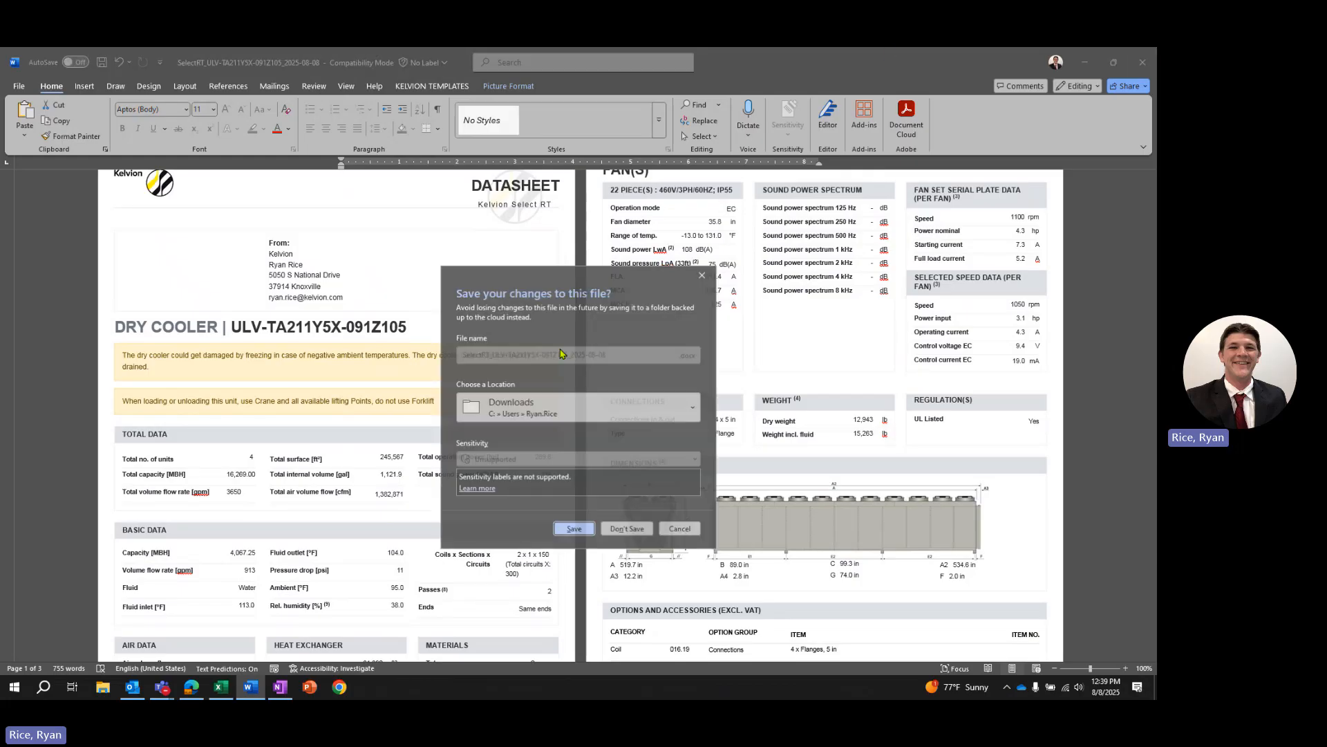
left_click(628, 532)
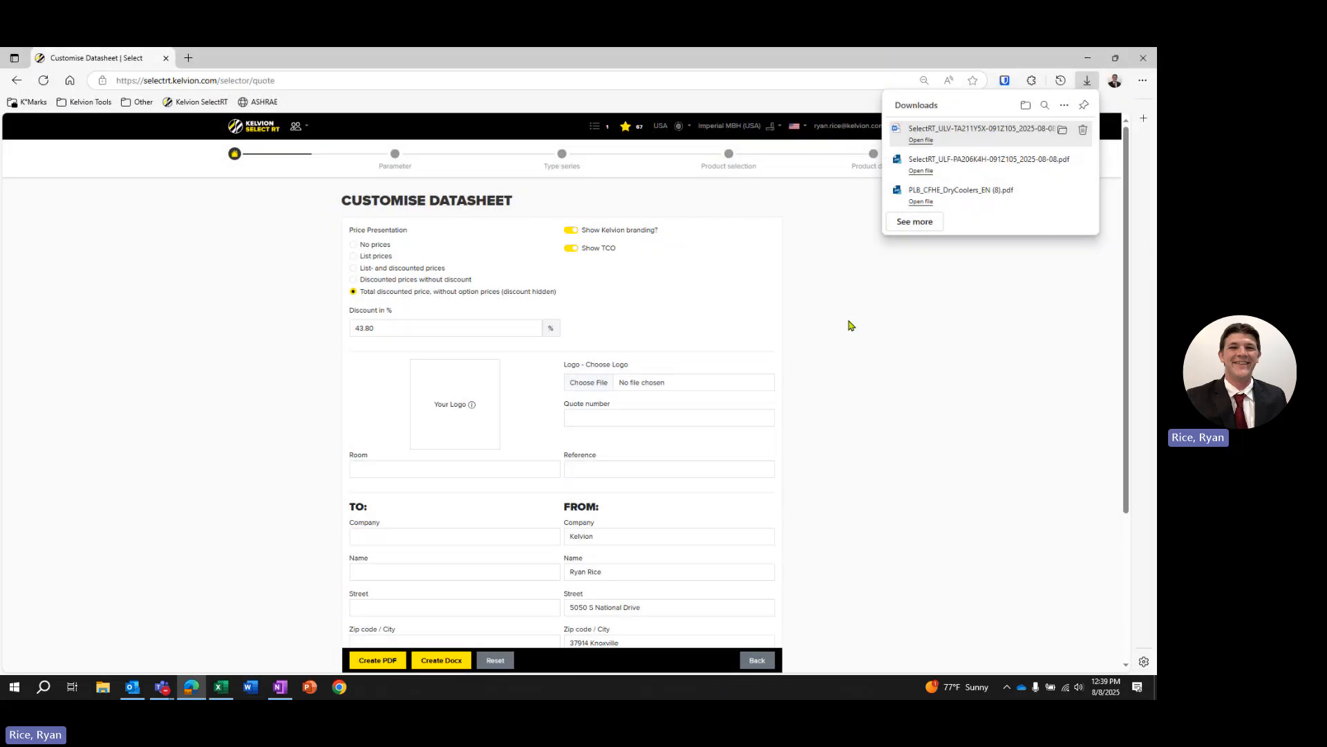
left_click(840, 342)
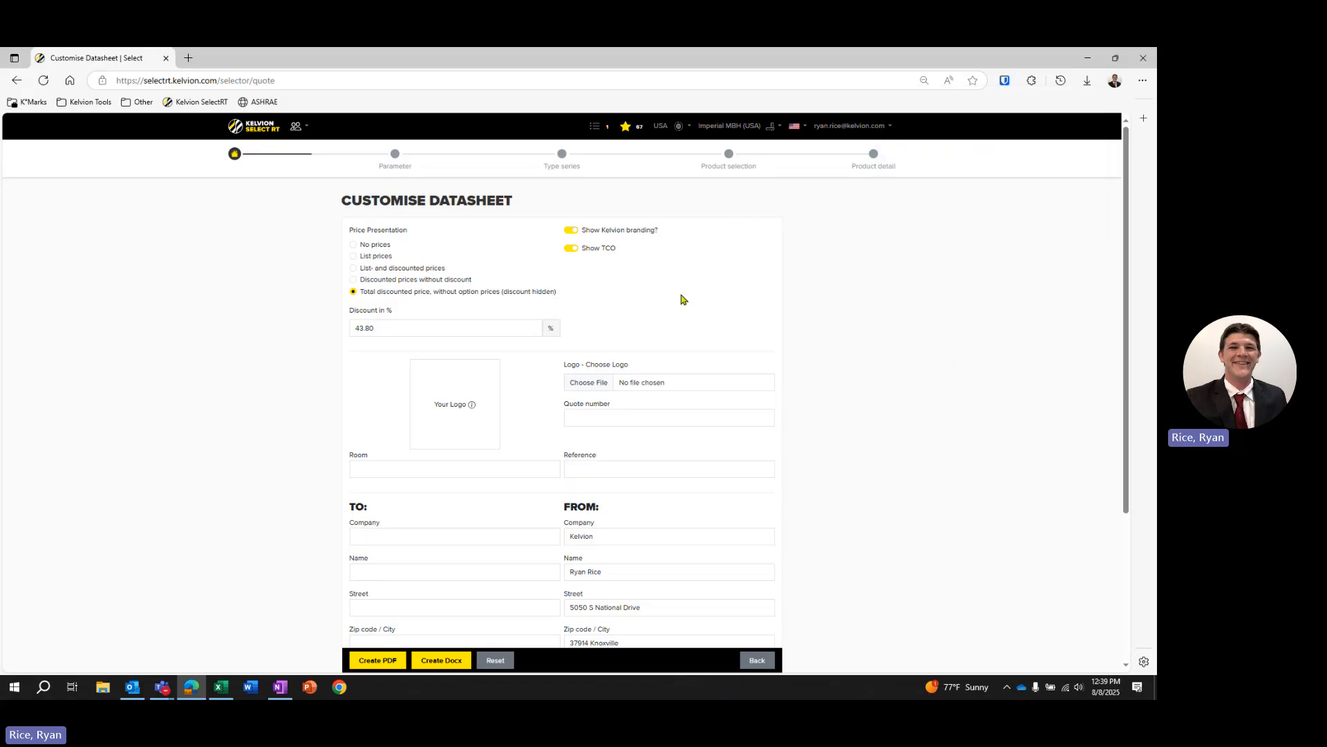
Reopen the saved Kelvion Code for dry cooler ULV-TA211Y5X-091Z105 and review its datasheets, downloads and documents sections
left_click(235, 153)
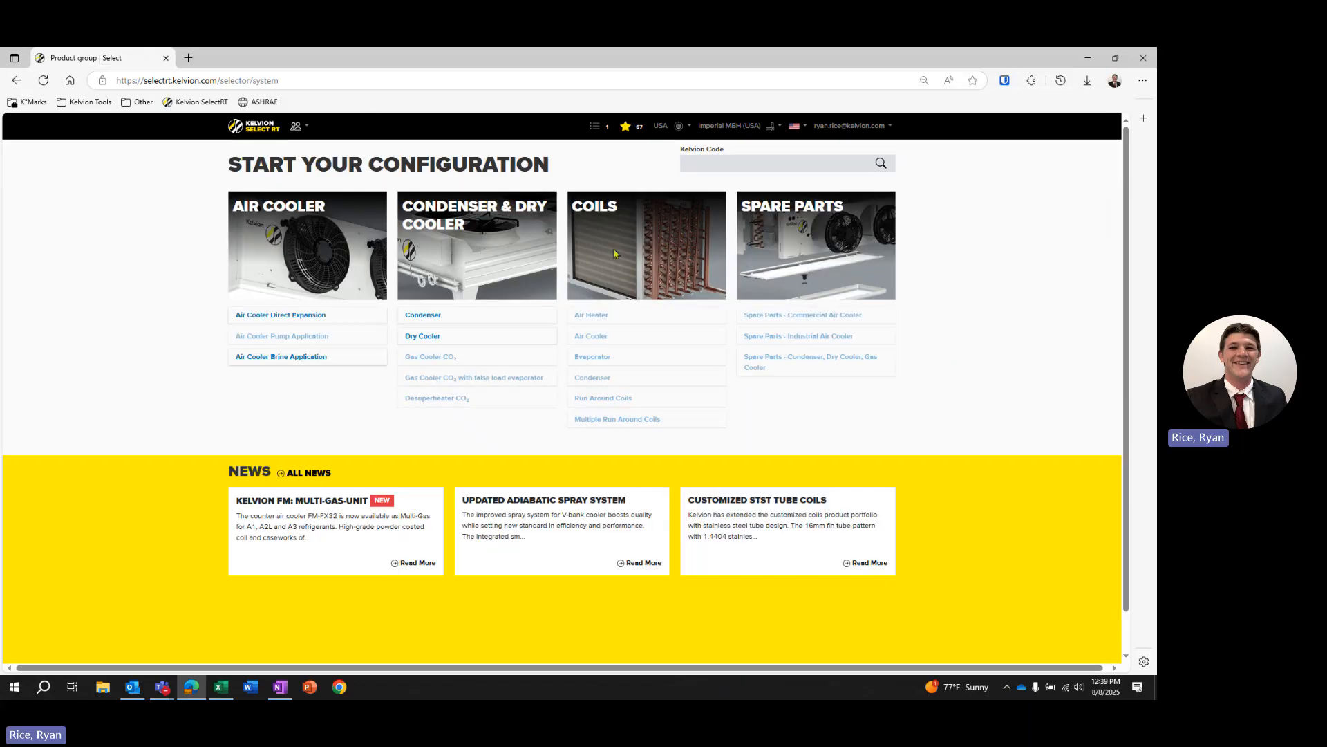
left_click(626, 126)
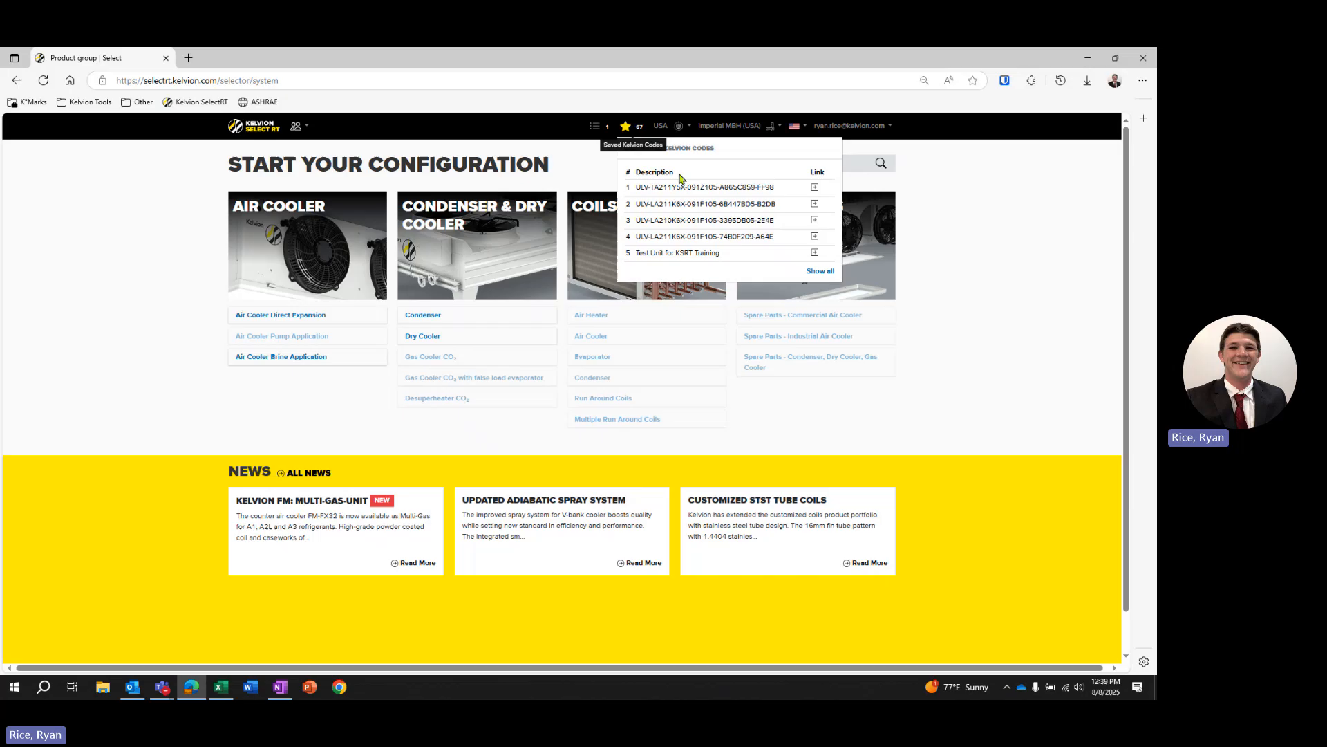
left_click(815, 188)
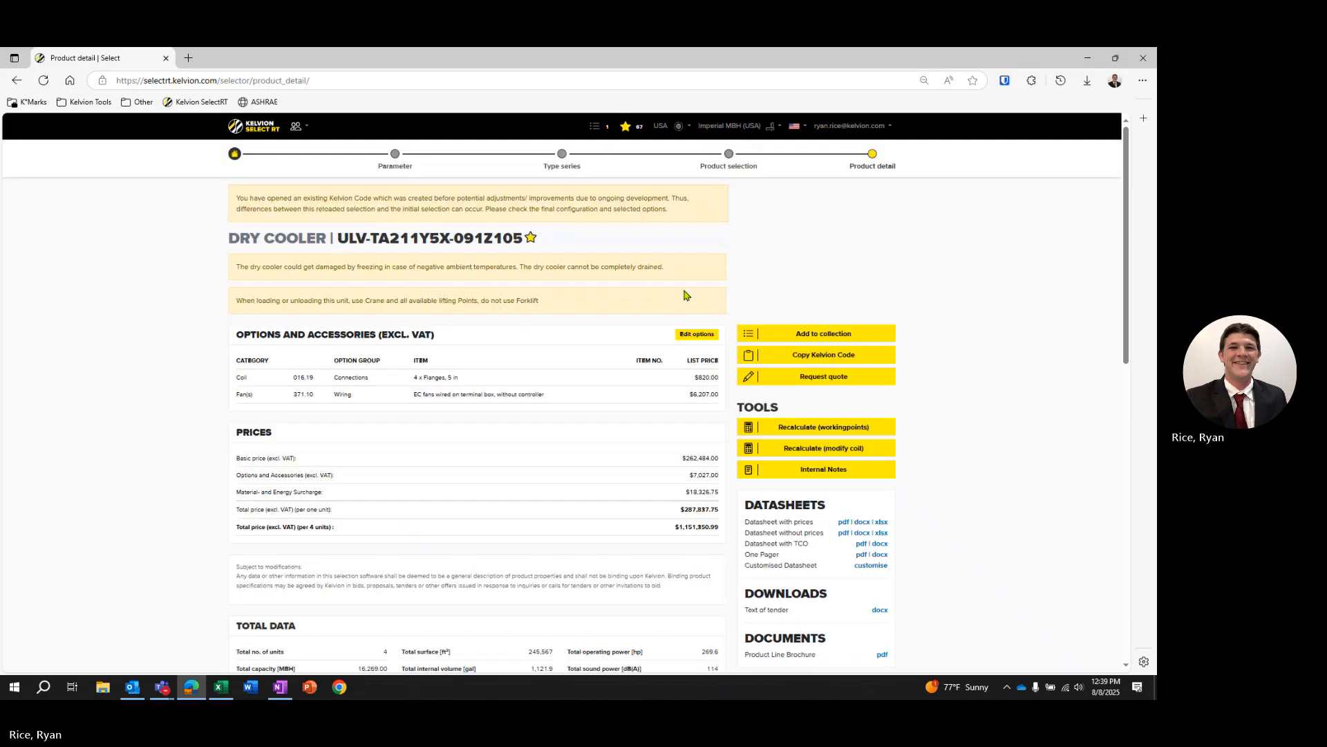
scroll(692, 338, "down", 5)
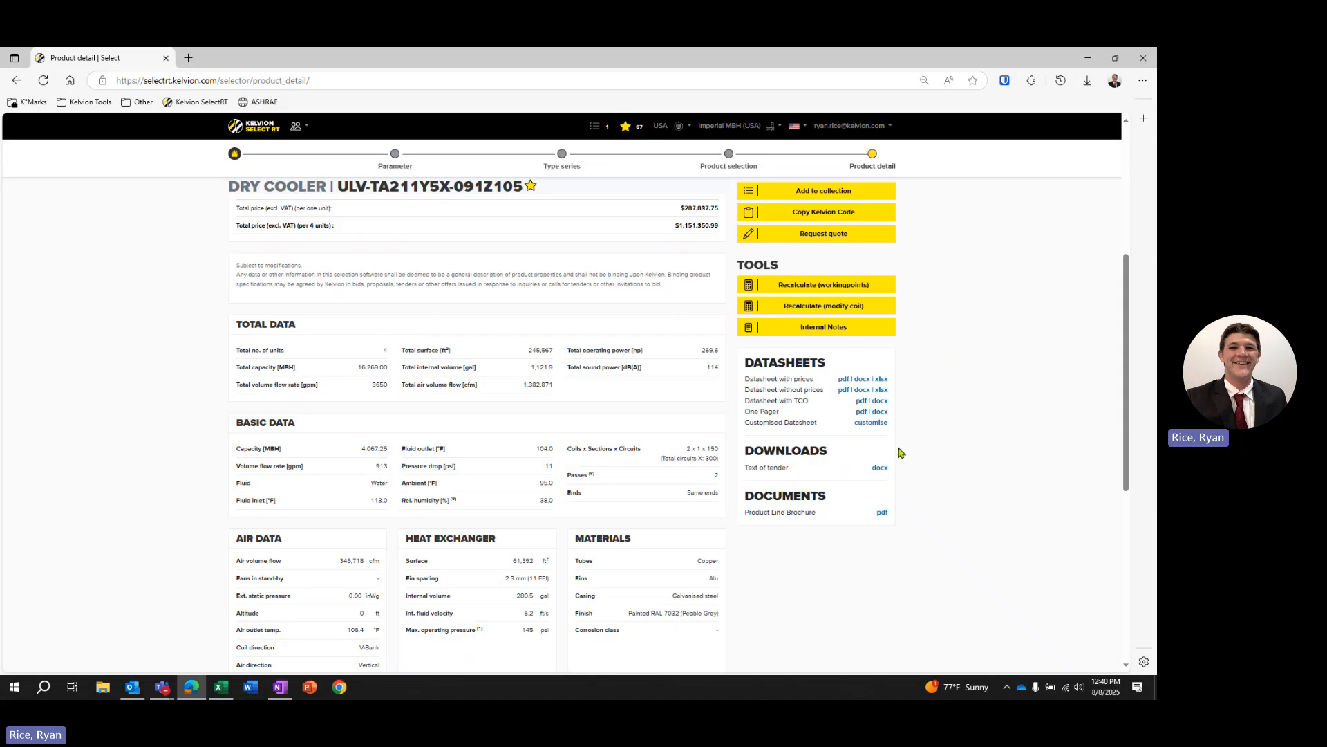
left_click_drag(747, 453, 836, 456)
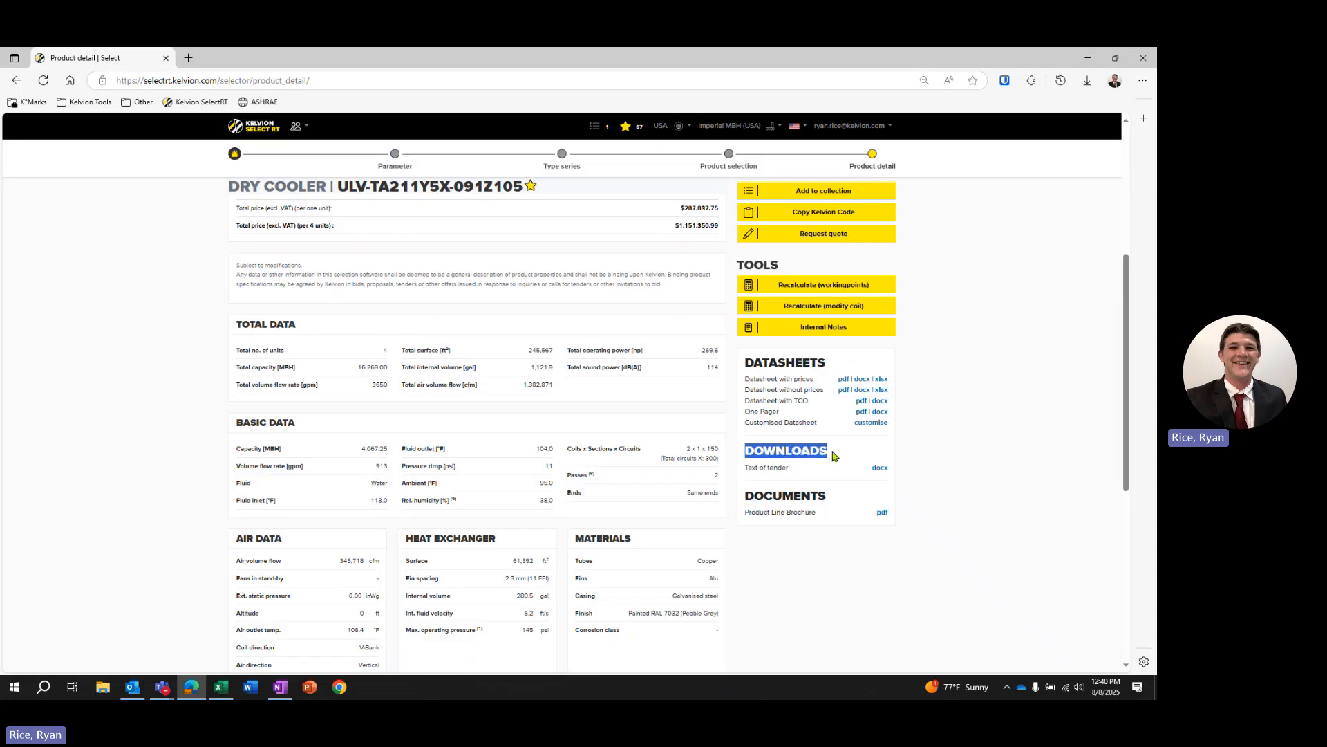
left_click(837, 456)
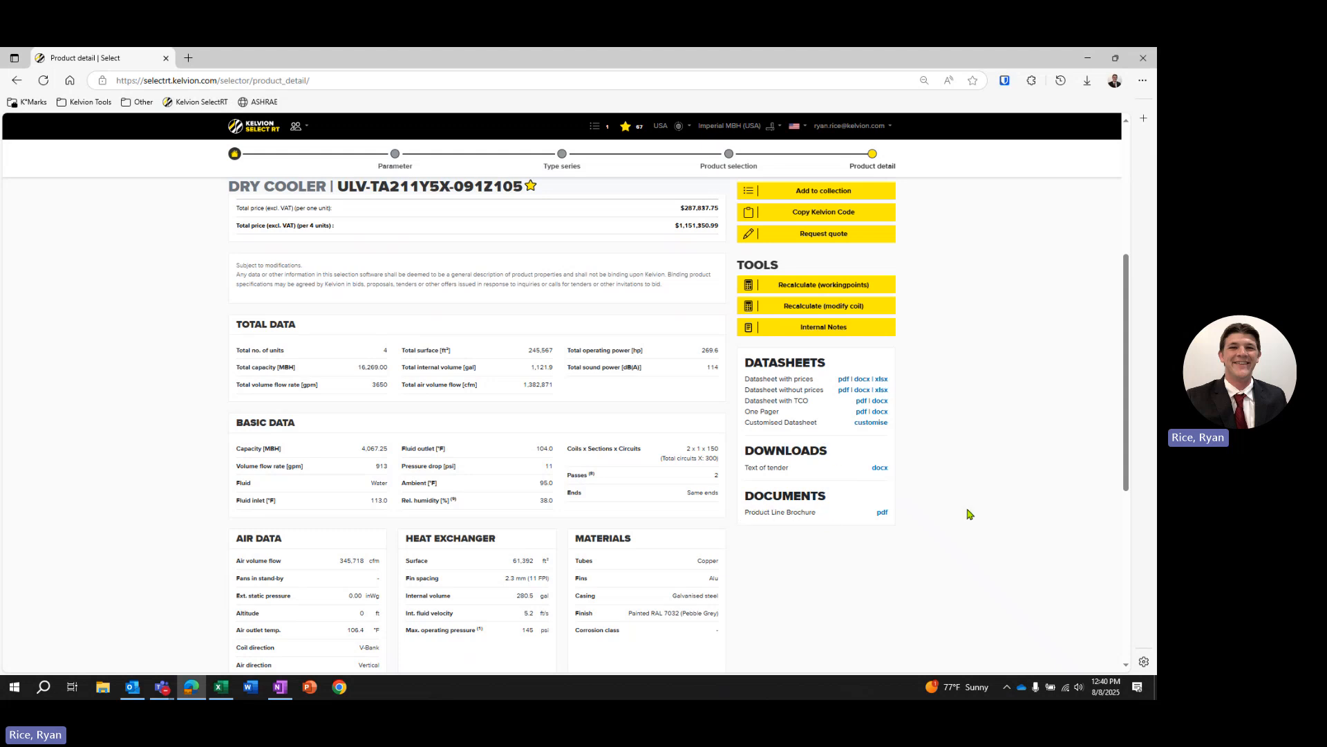
scroll(951, 536, "up", 5)
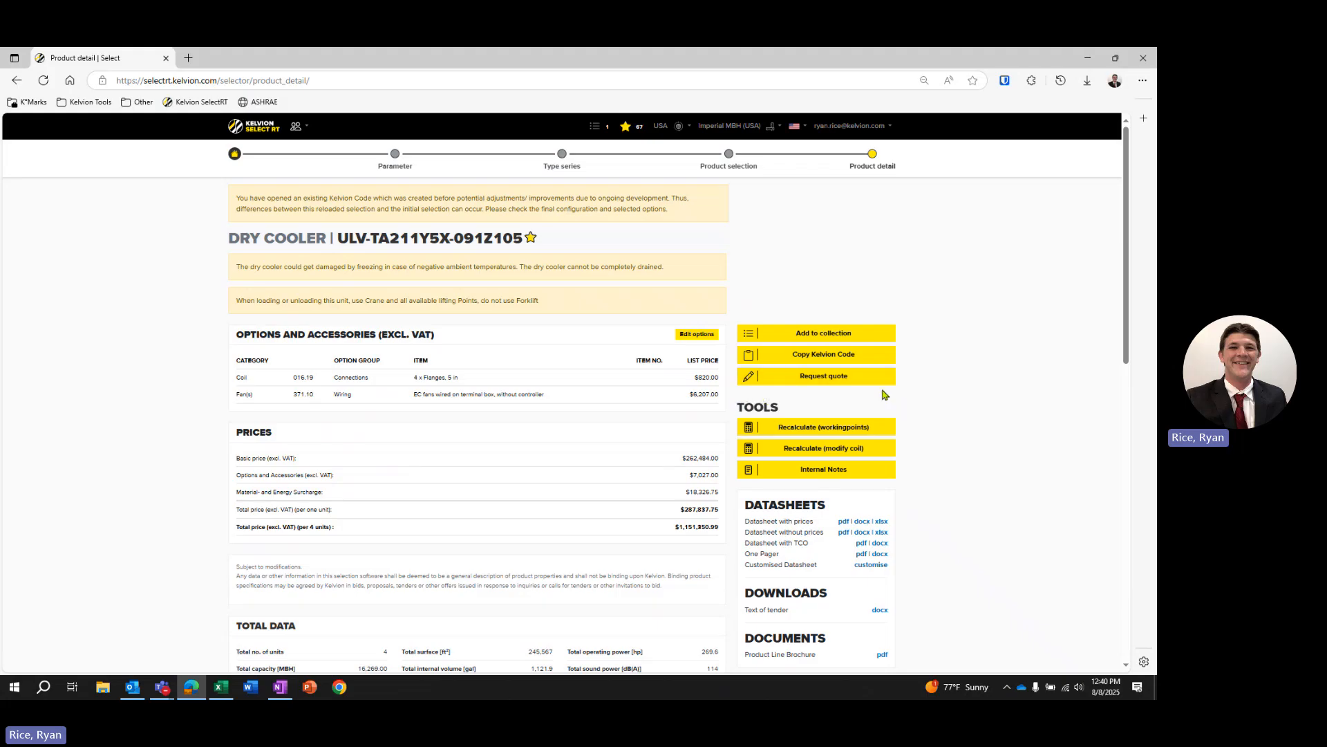
Open the saved Kelvion Code "Test Unit for KSRT Training" and start a CAD model/drawing request for it
left_click(626, 126)
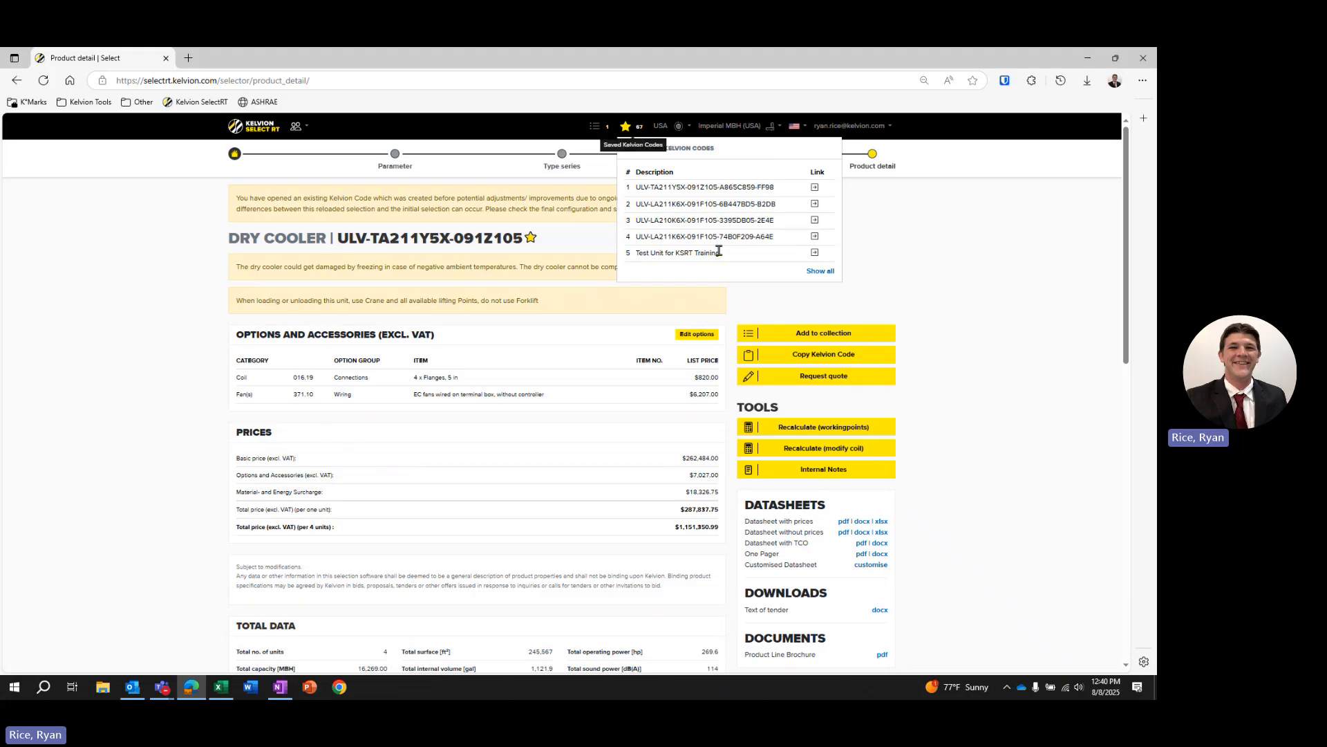
left_click(814, 254)
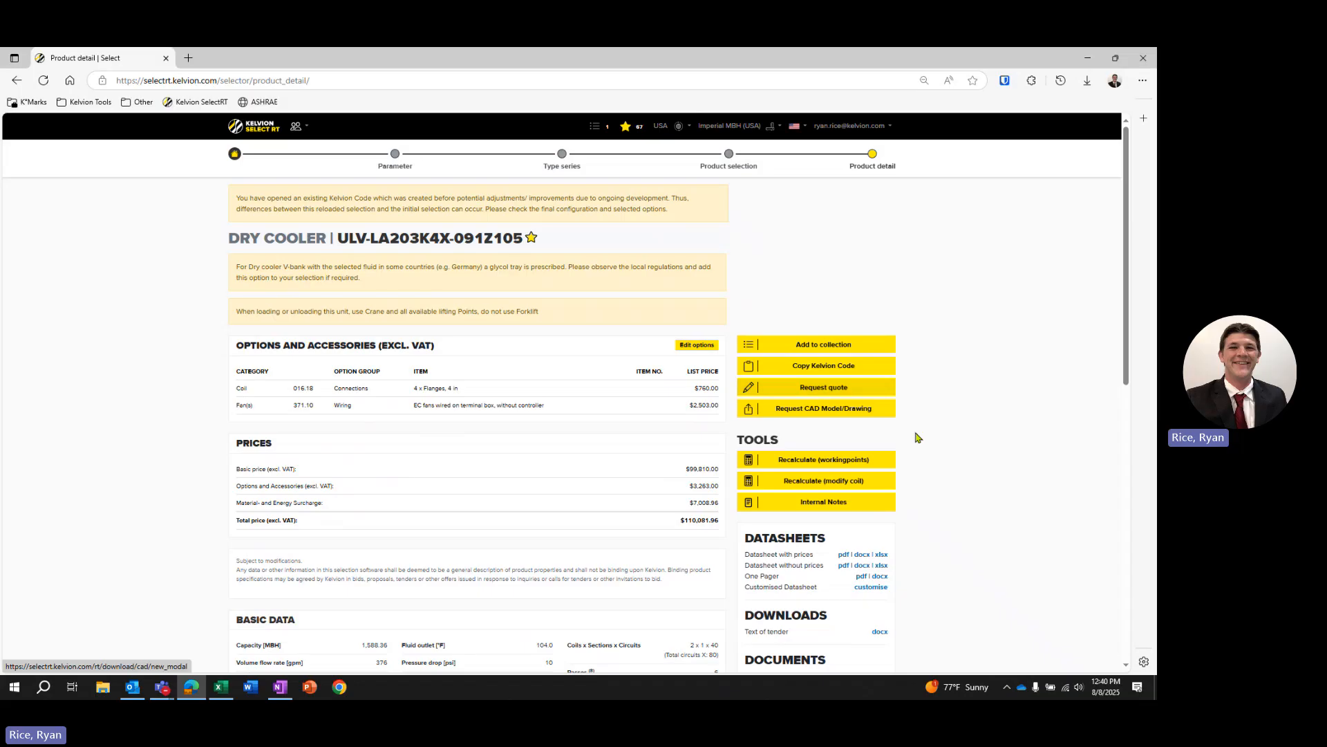
left_click(834, 412)
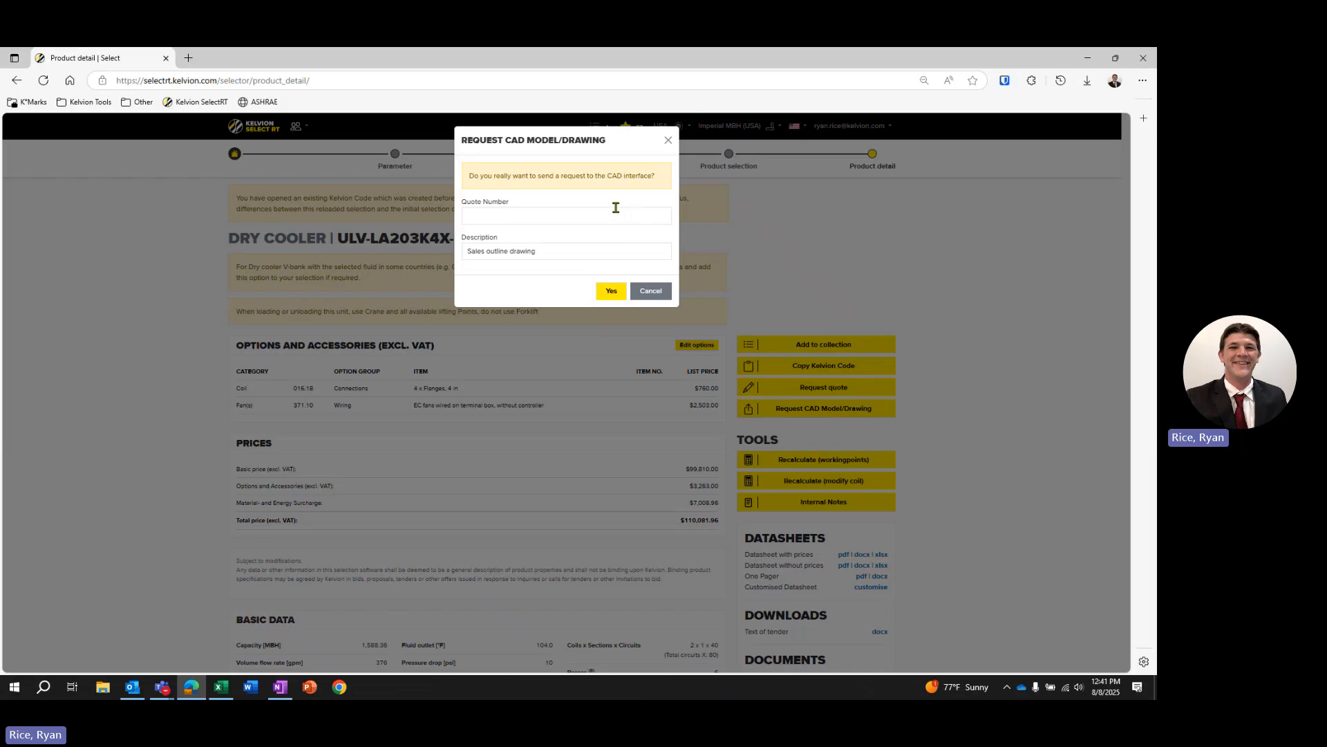
Describe the CAD request as "Sales outline drawing and 3D STP file", leave the quote number blank, and submit it
left_click(513, 210)
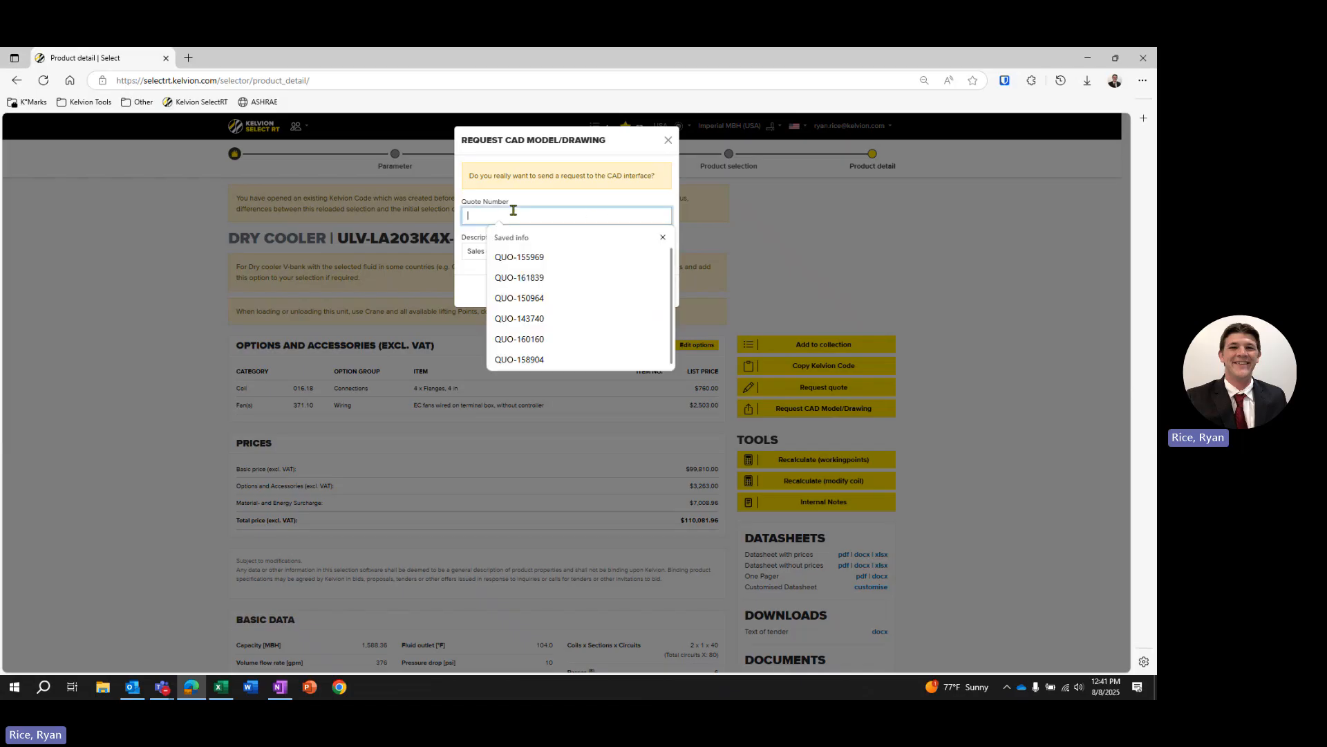
left_click(597, 196)
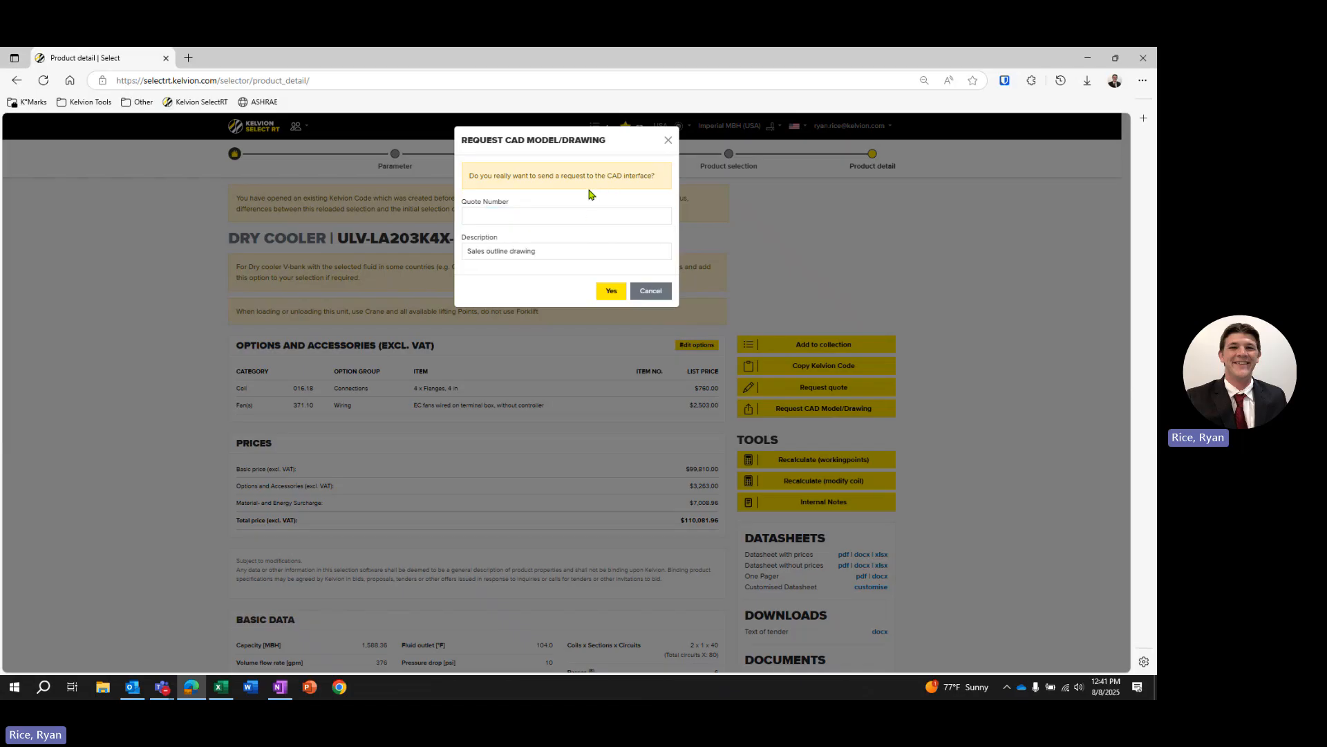
left_click(576, 256)
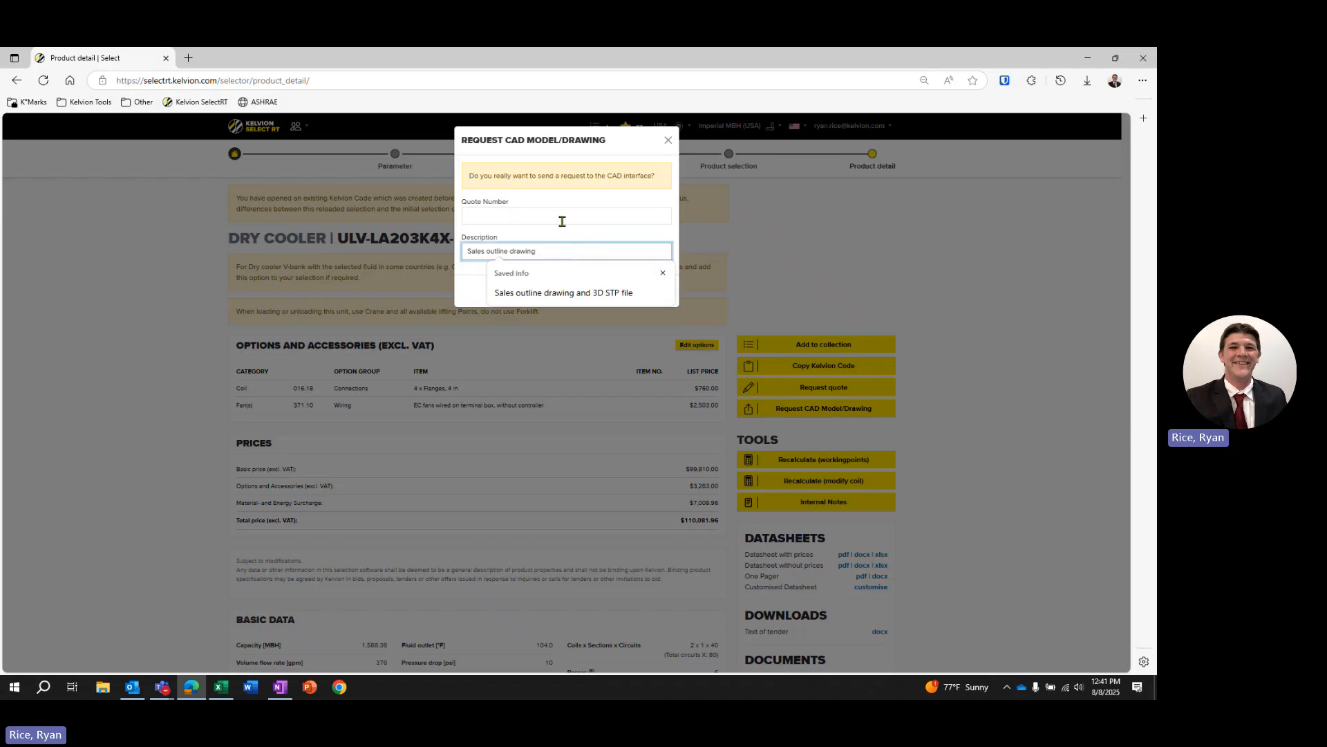
left_click(547, 294)
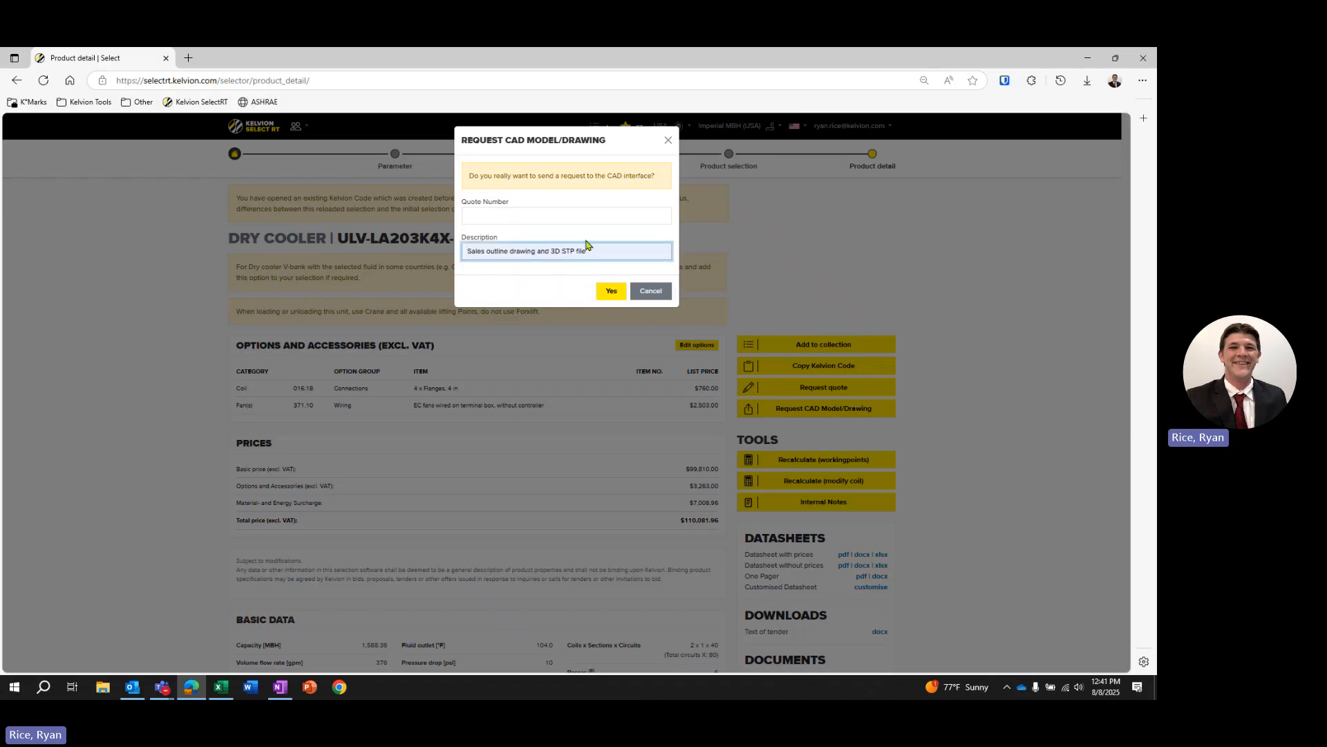
left_click(612, 291)
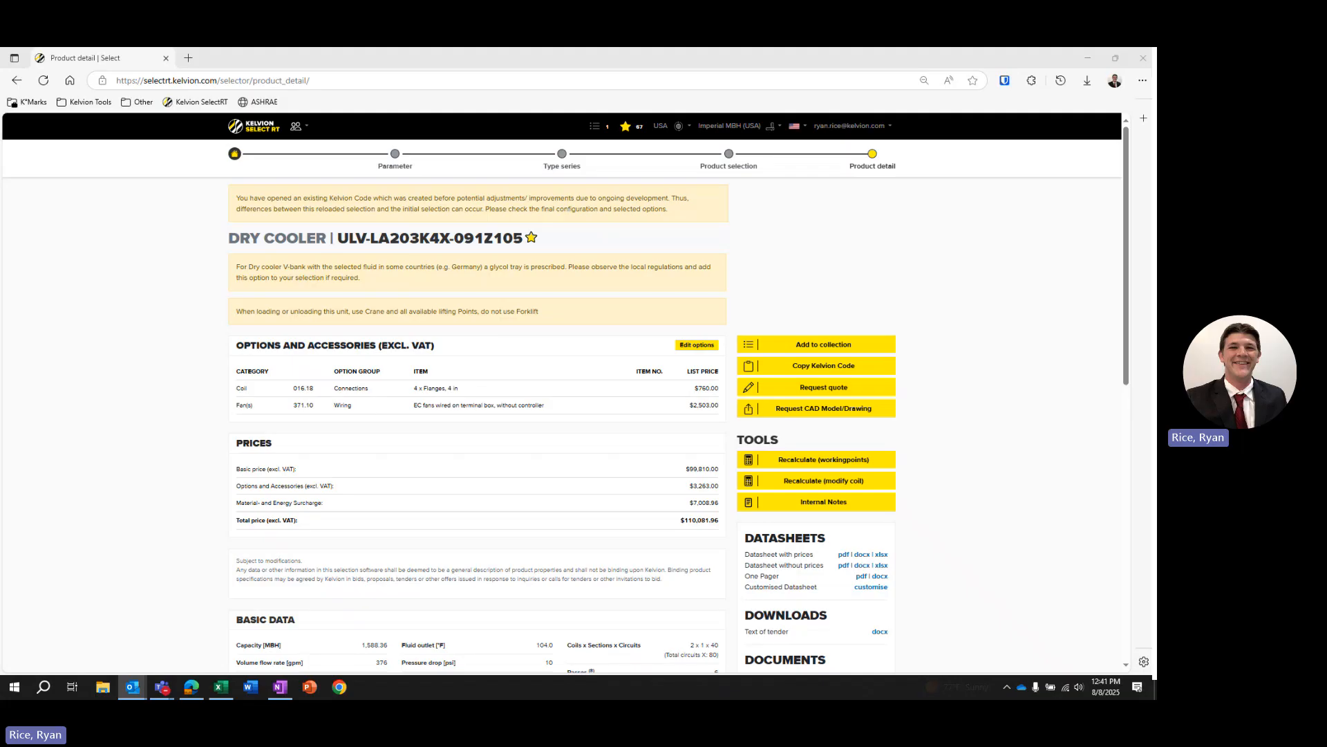
Switch to the Outlook message about the finished drawing generation and open its attached CAD zip archive
left_click_drag(1156, 59, 665, 50)
scroll(346, 336, "down", 1)
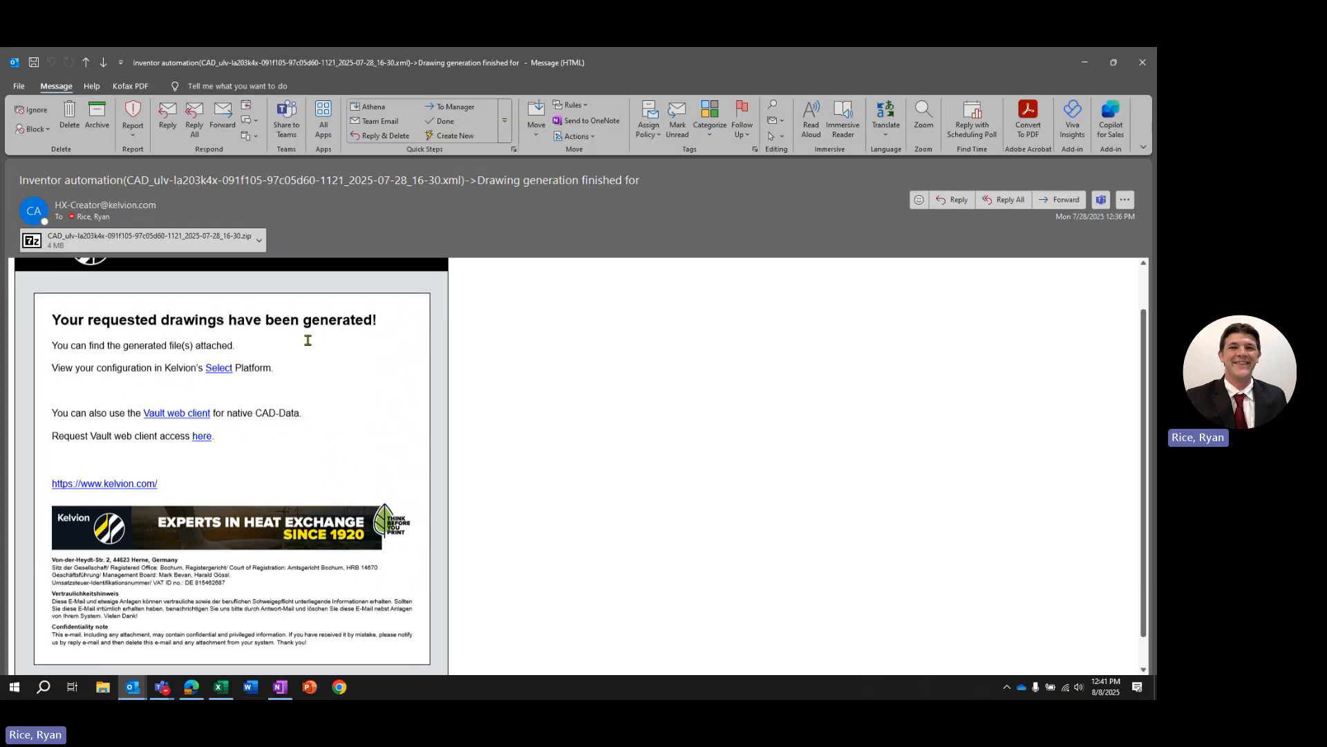
double_click(125, 248)
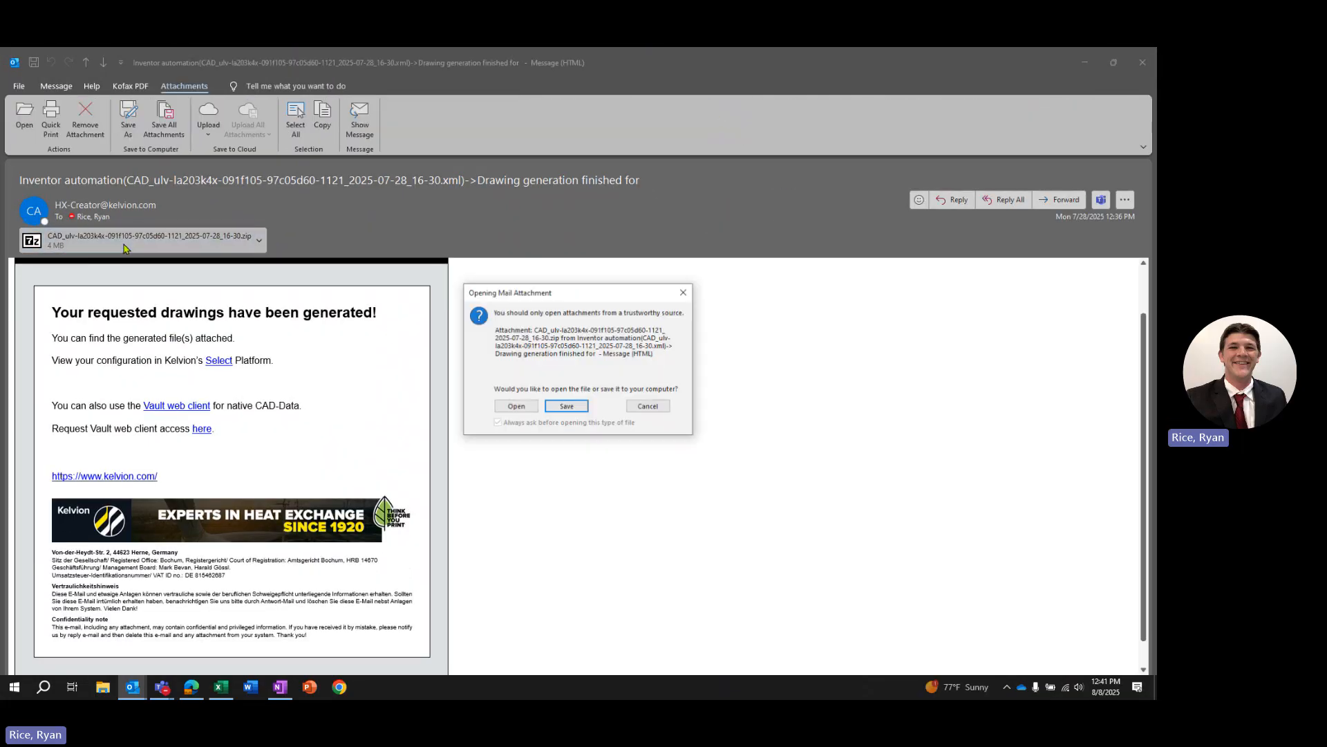
left_click(528, 406)
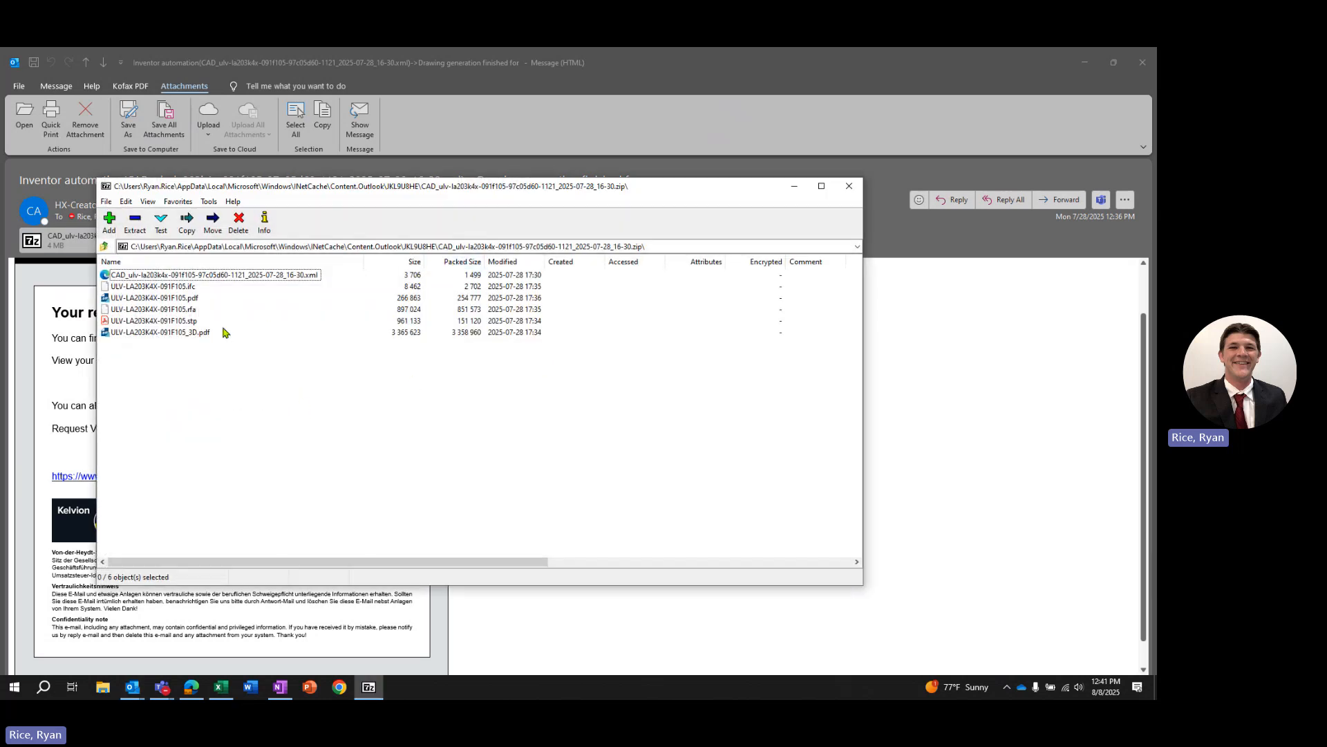
Open ULV-LA203K4X-091F105.pdf from the archive and examine the outline drawing's views, dimensions and notes
left_click(161, 300)
double_click(160, 302)
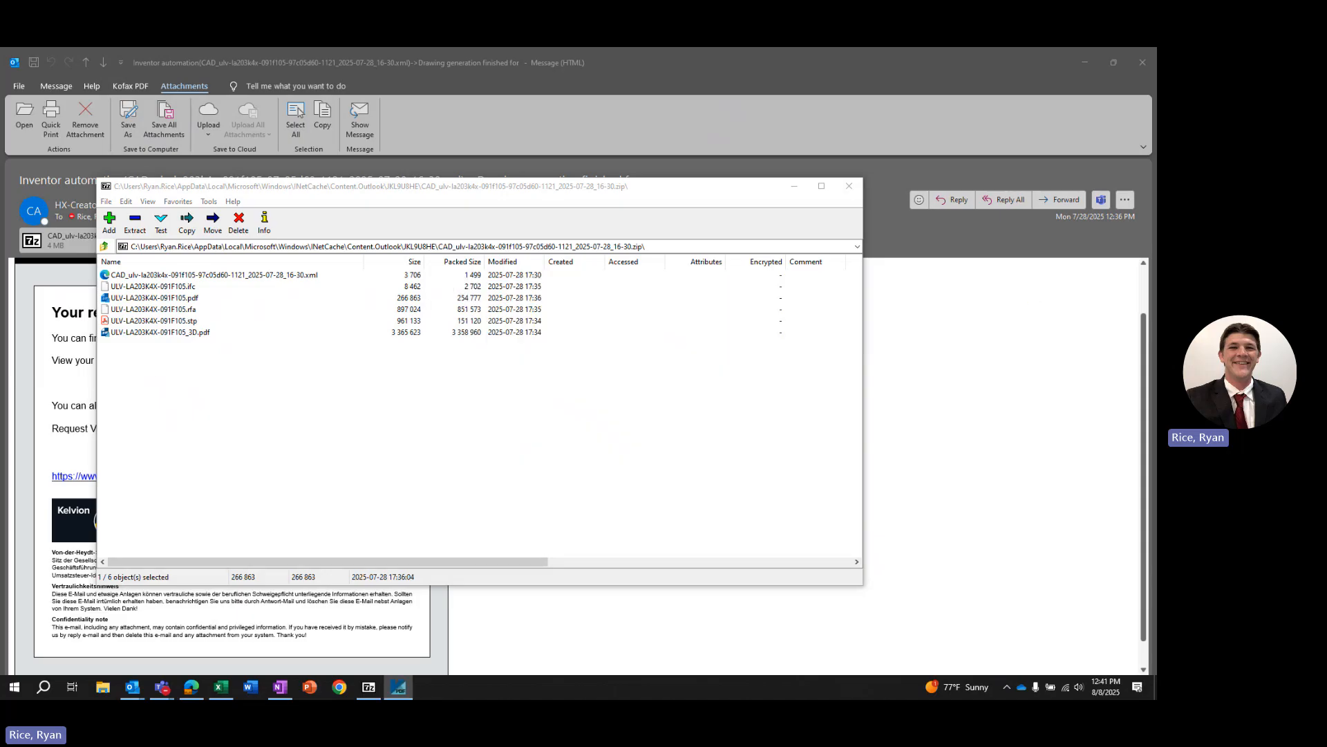
mouse_move(1112, 608)
left_mouse_down()
mouse_move(1069, 644)
mouse_move(413, 48)
left_mouse_up()
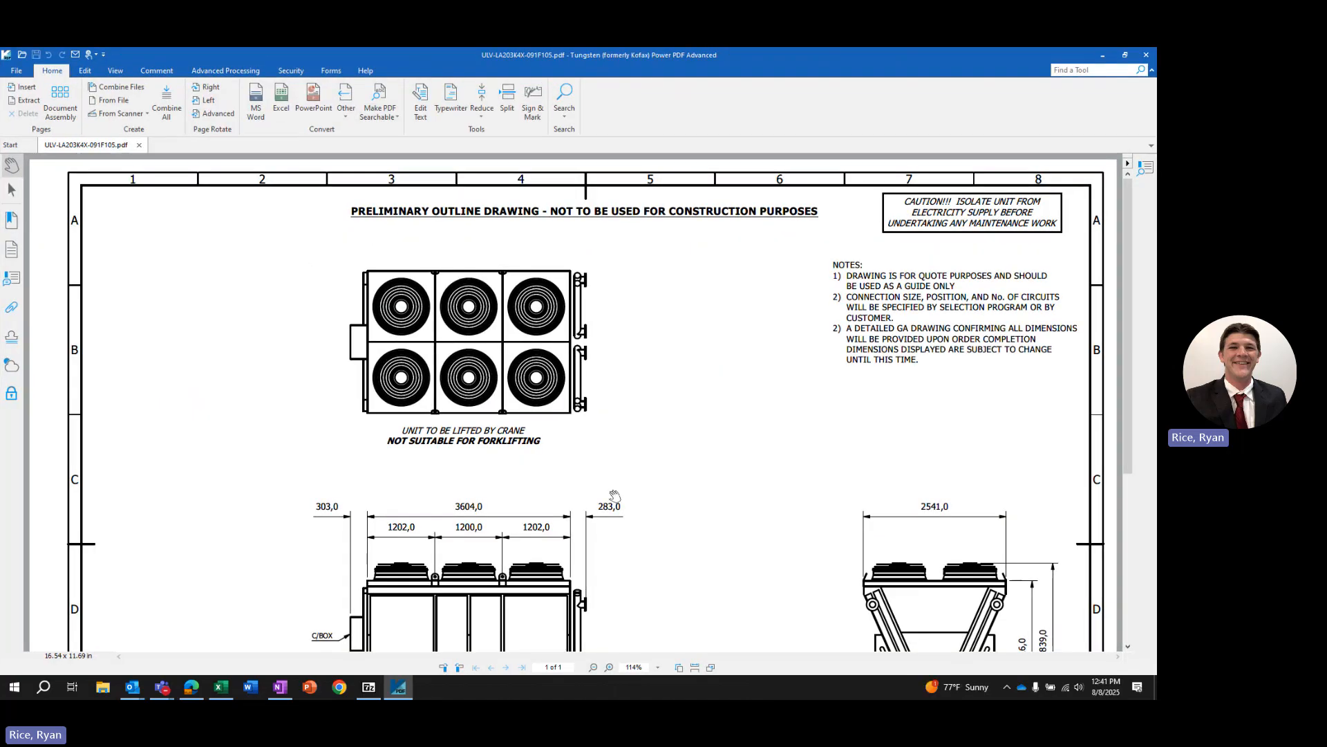
scroll(456, 484, "down", 3)
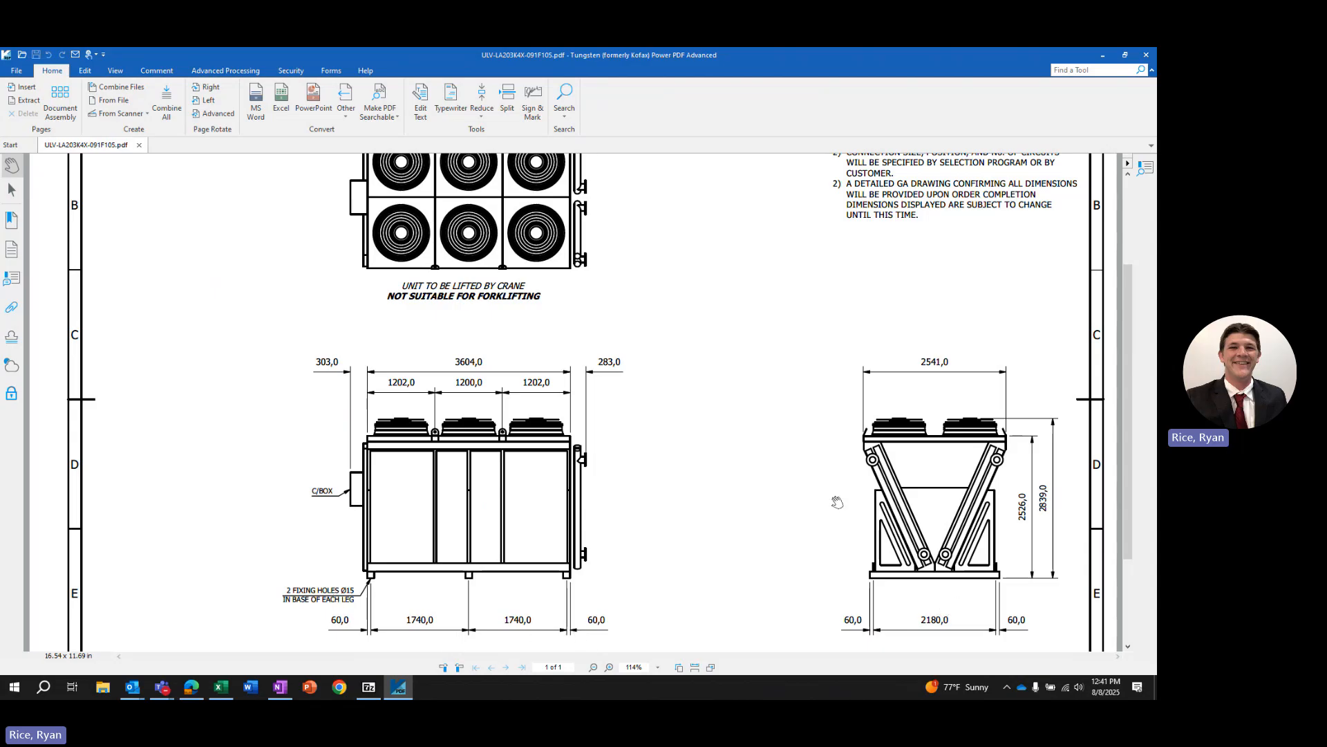
scroll(823, 494, "up", 1)
scroll(814, 490, "up", 1)
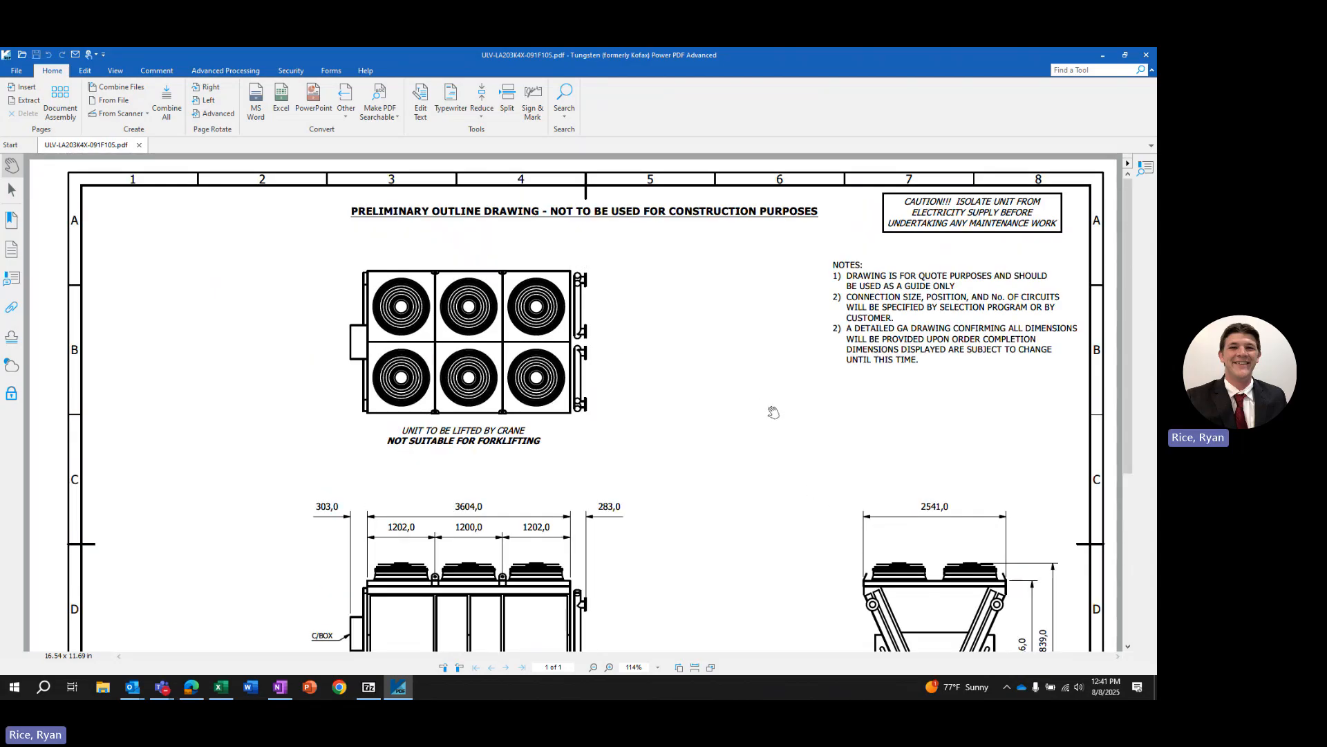
Close the outline drawing and the archive, minimise the e-mail message, and return to the browser's product detail page
left_click(1146, 55)
left_click(1056, 53)
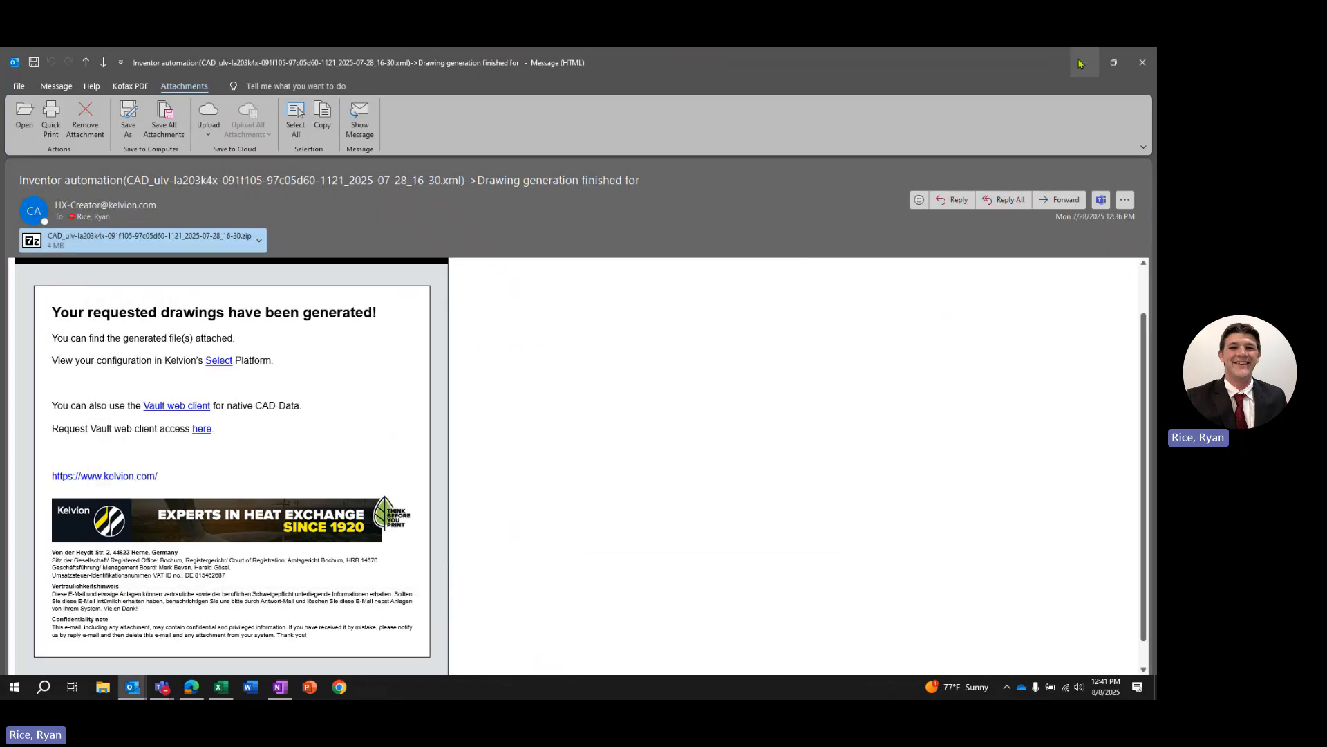
left_click(1085, 62)
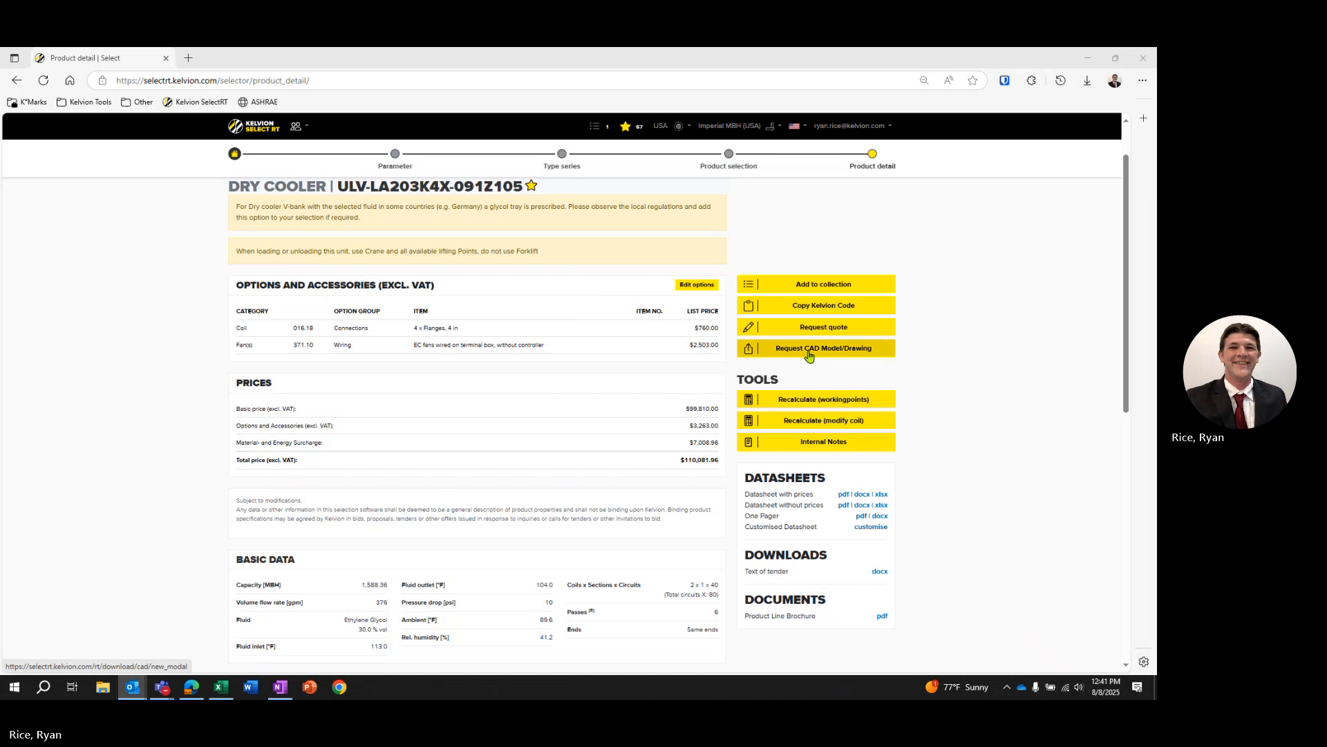
left_click(871, 227)
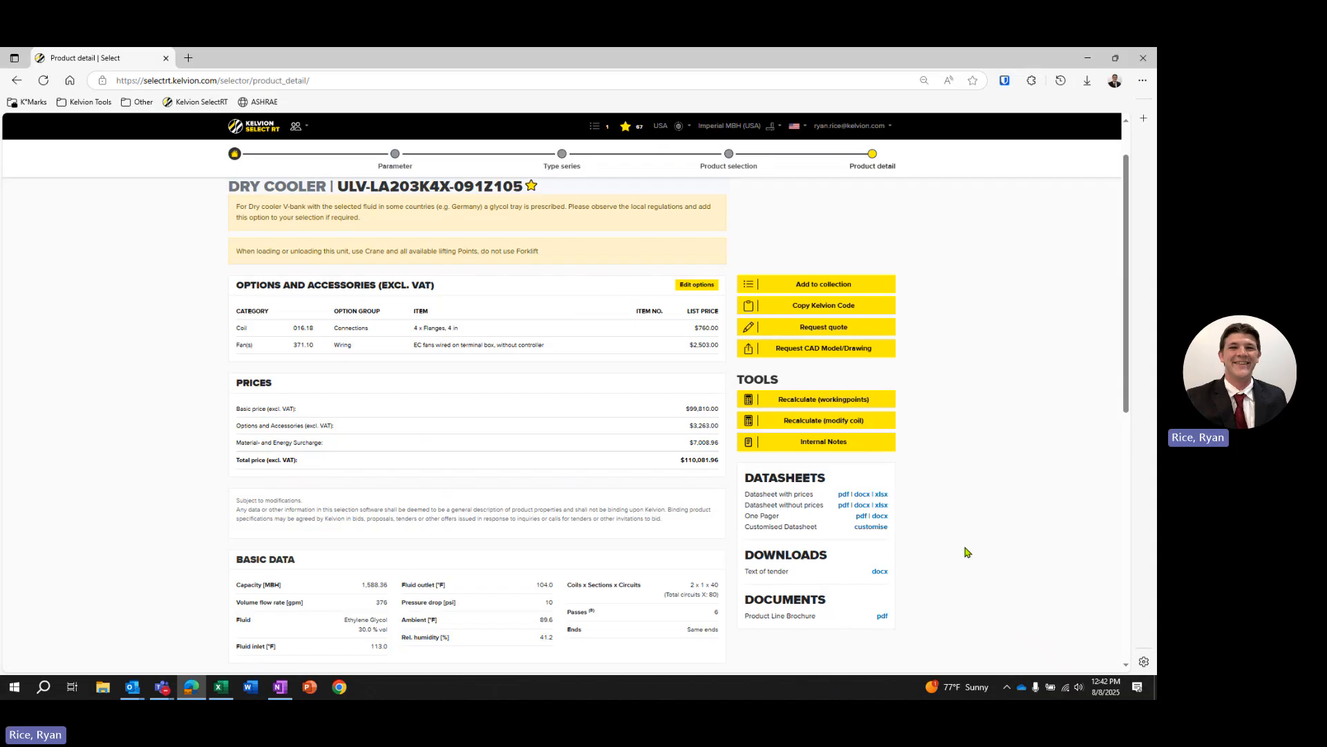
From the saved Kelvion Codes, view the quotation request form for "Second Test Unit - 4 Count" and leave it without sending
left_click(626, 129)
left_click(819, 270)
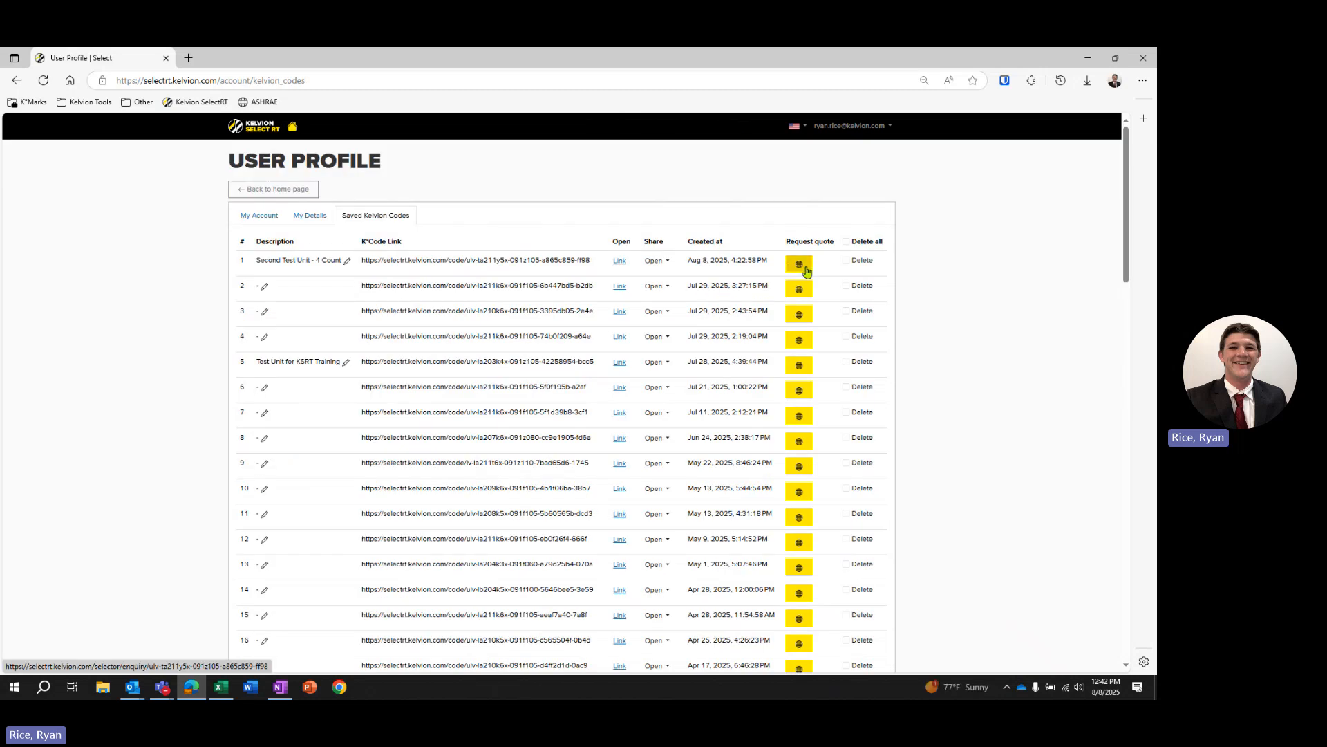
left_click(805, 268)
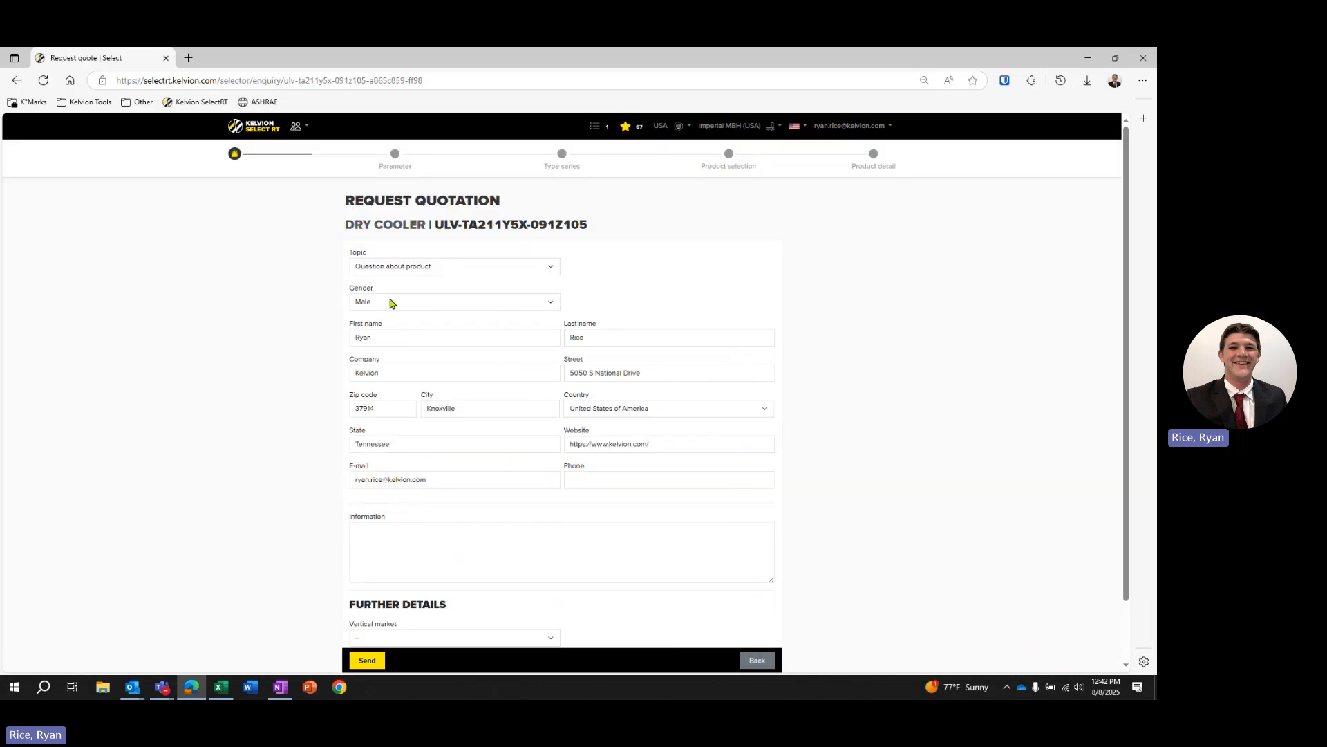
left_click(761, 661)
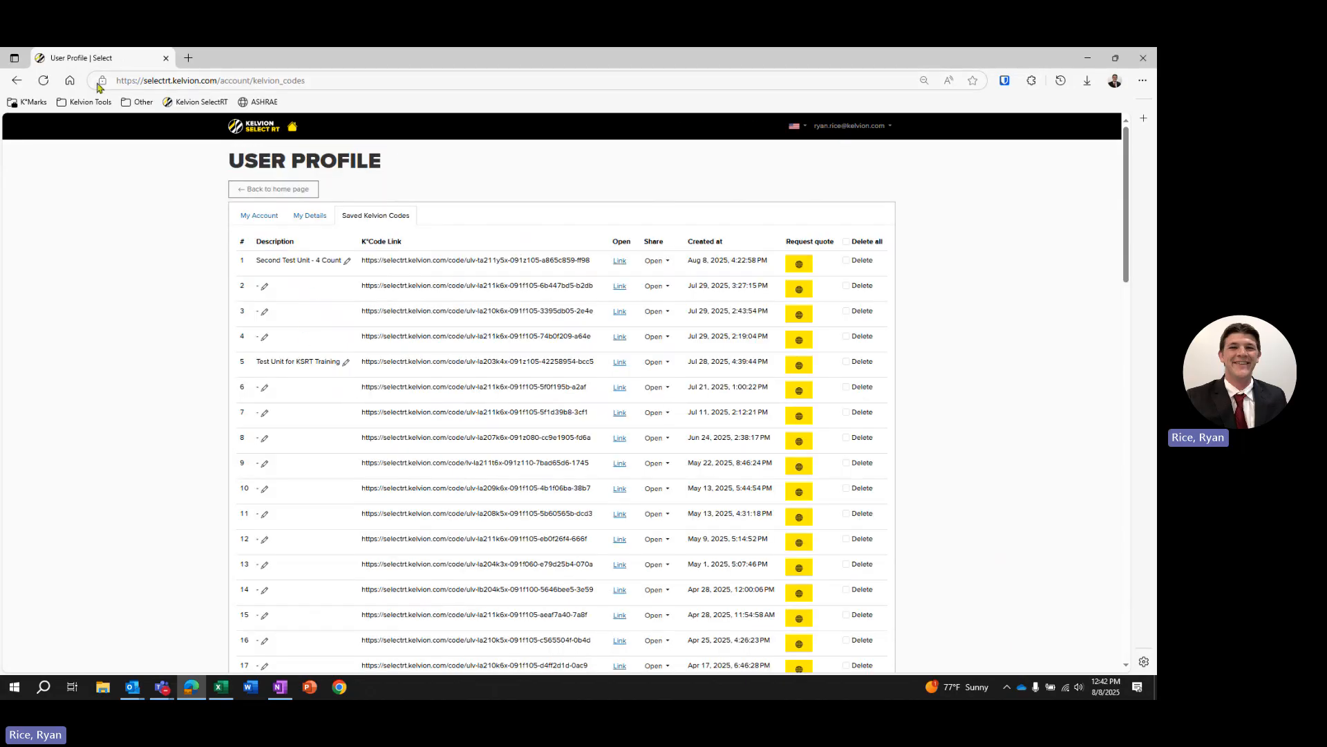
Open the saved Kelvion Code "Second Test Unit - 4 Count" from the saved codes list
left_click(20, 80)
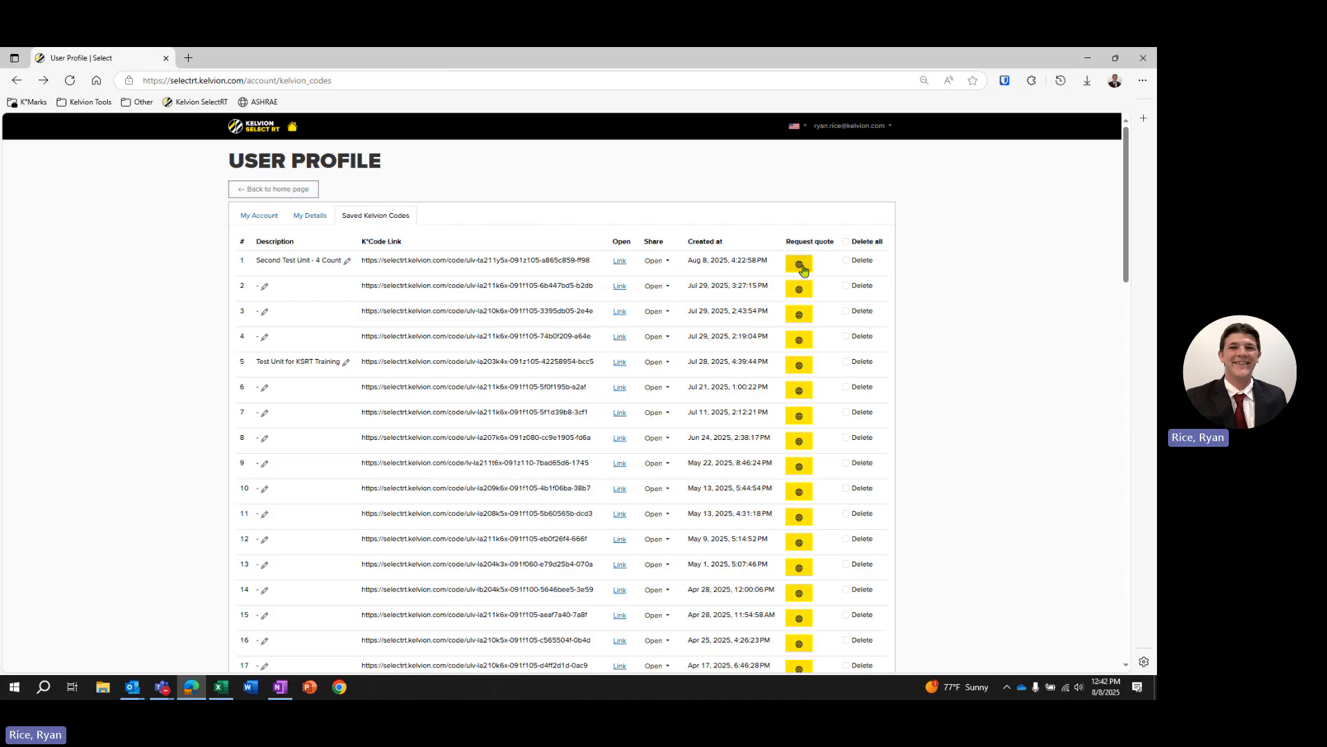
left_click(619, 261)
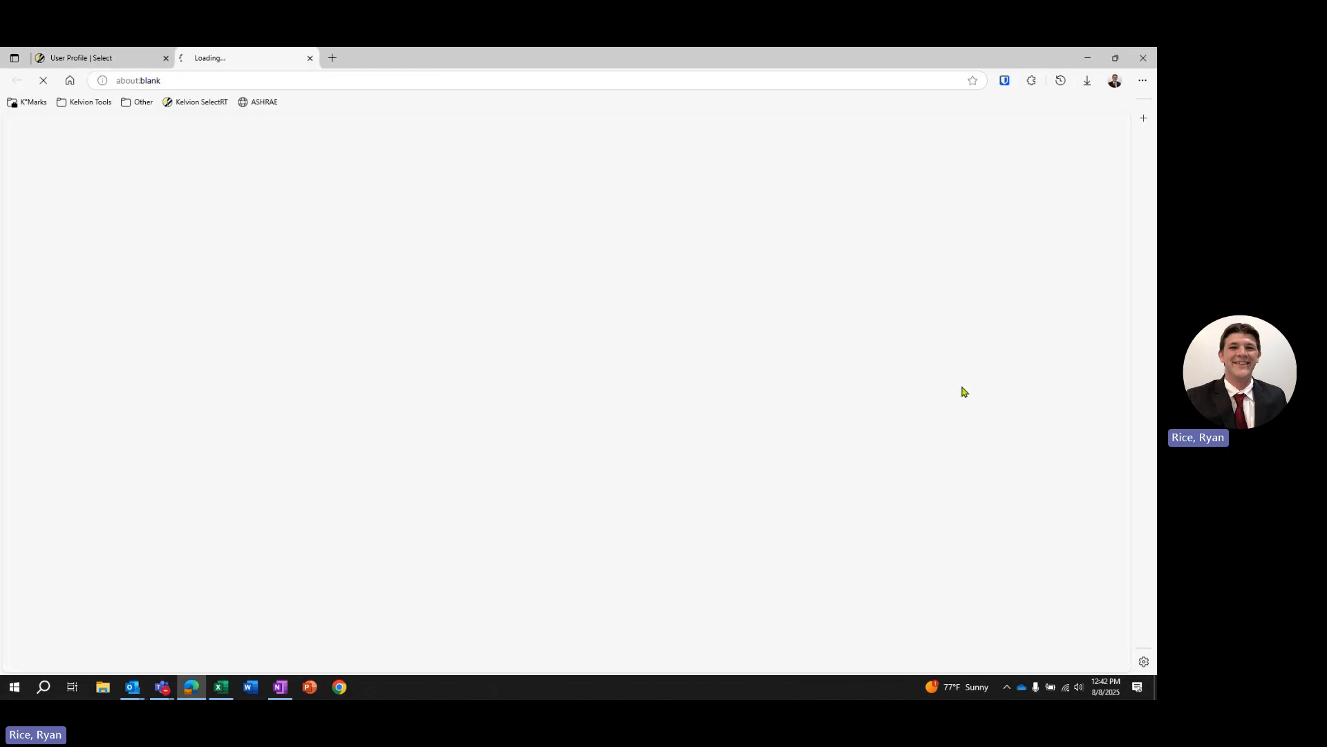